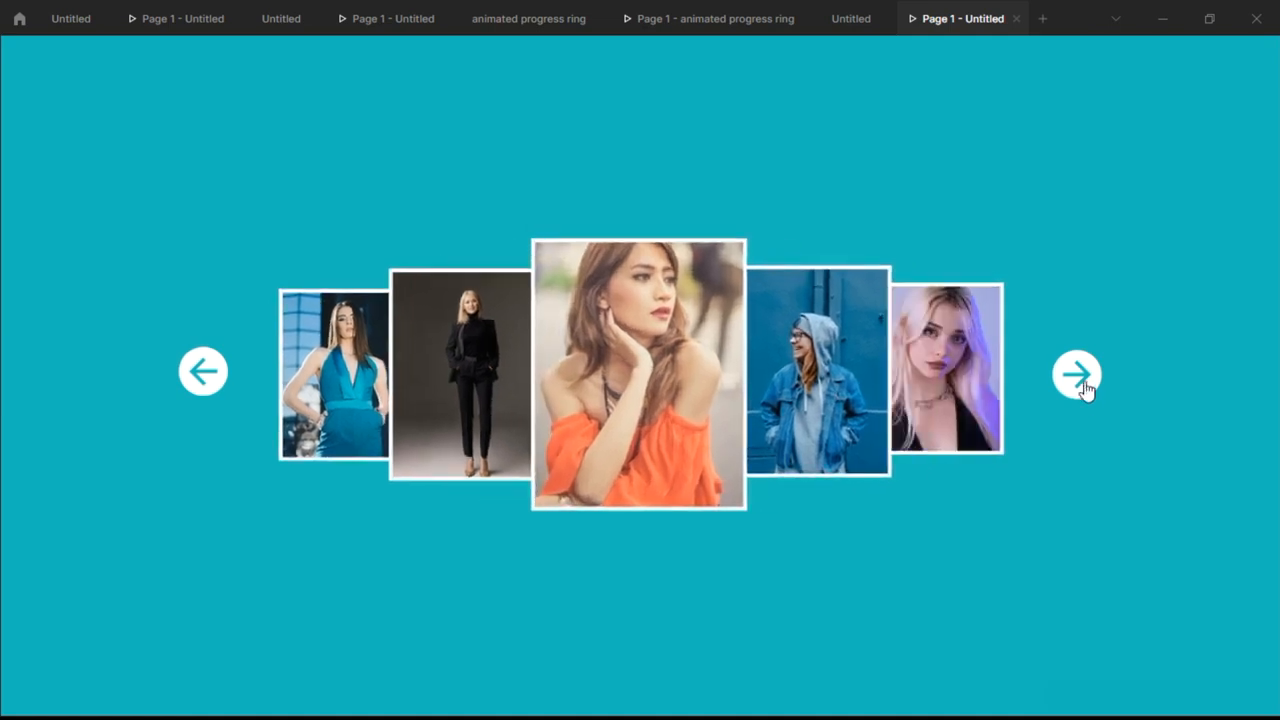
Advance the finished image slider preview with the next arrow to view its carousel animation
left_click(1085, 389)
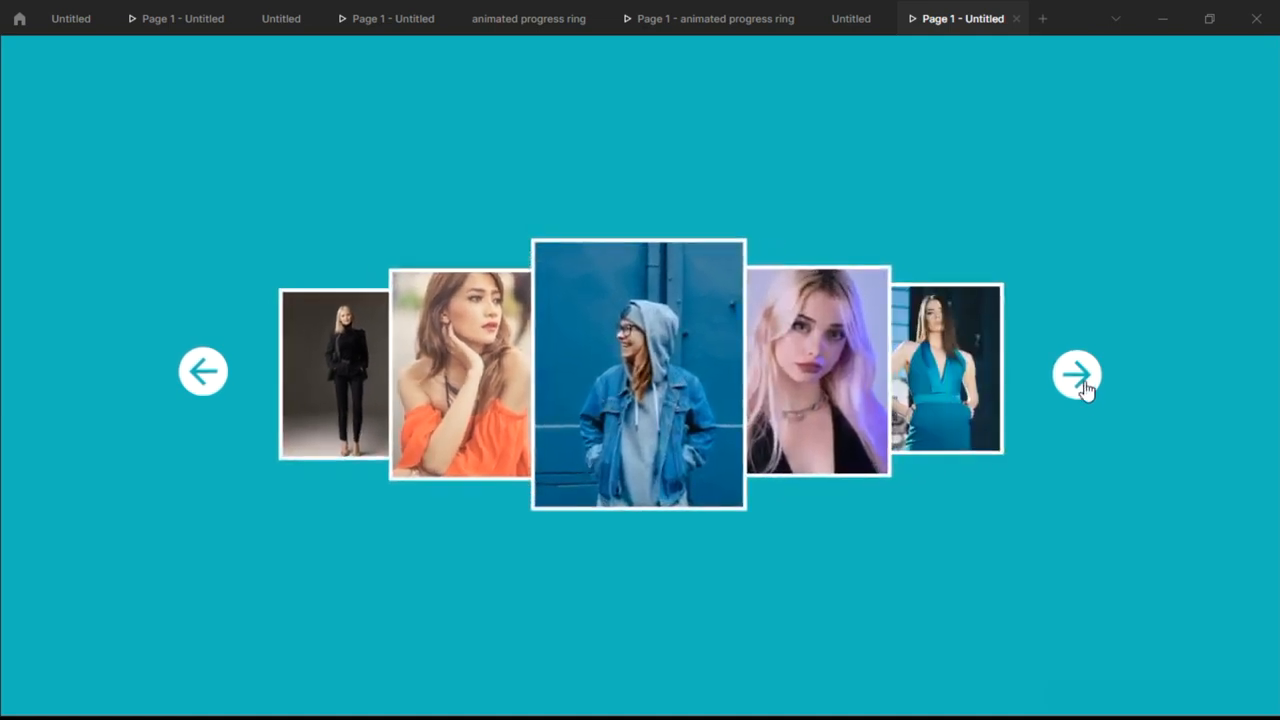
left_click(1085, 389)
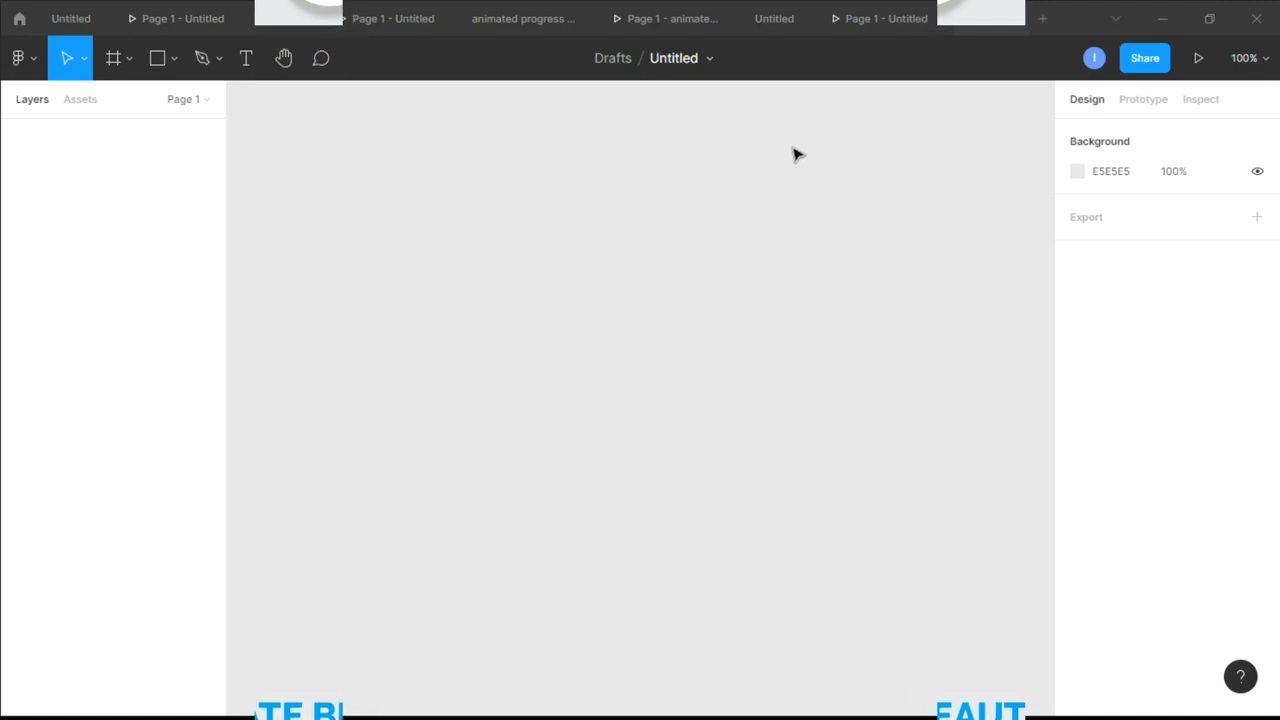
Rename the untitled design file as "image slider"
left_click(673, 58)
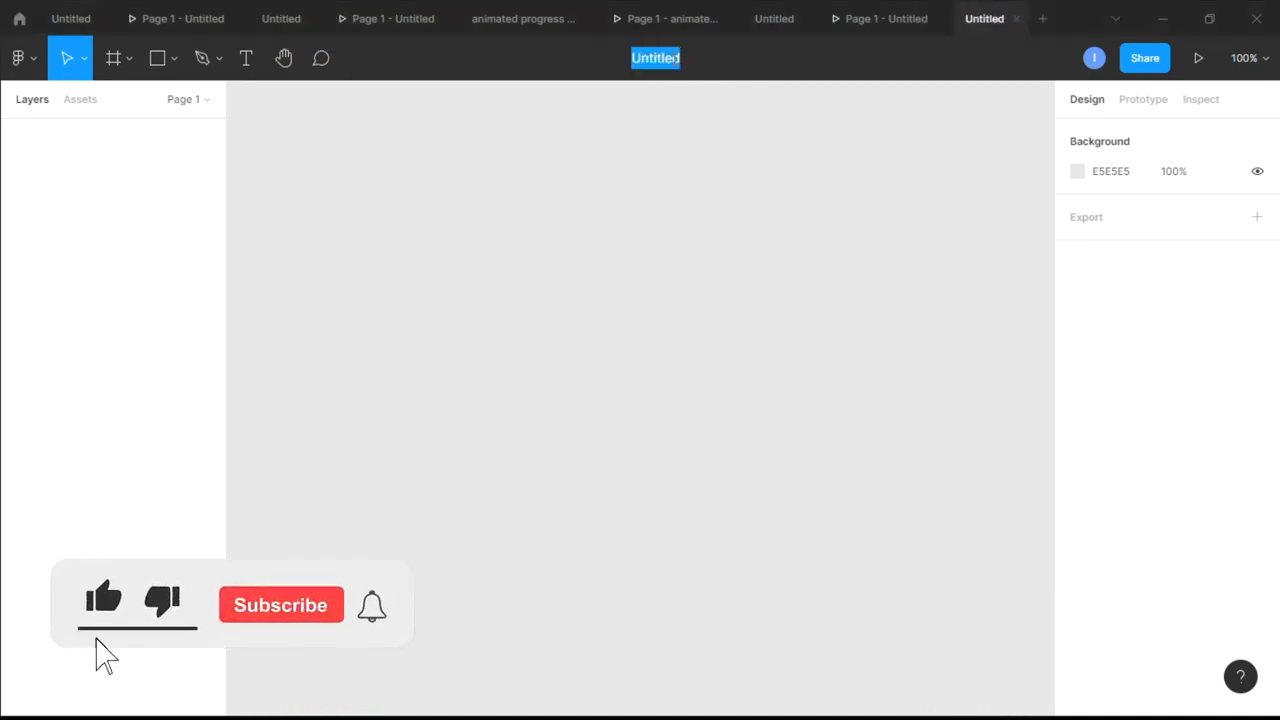
key("BackSpace")
type("image")
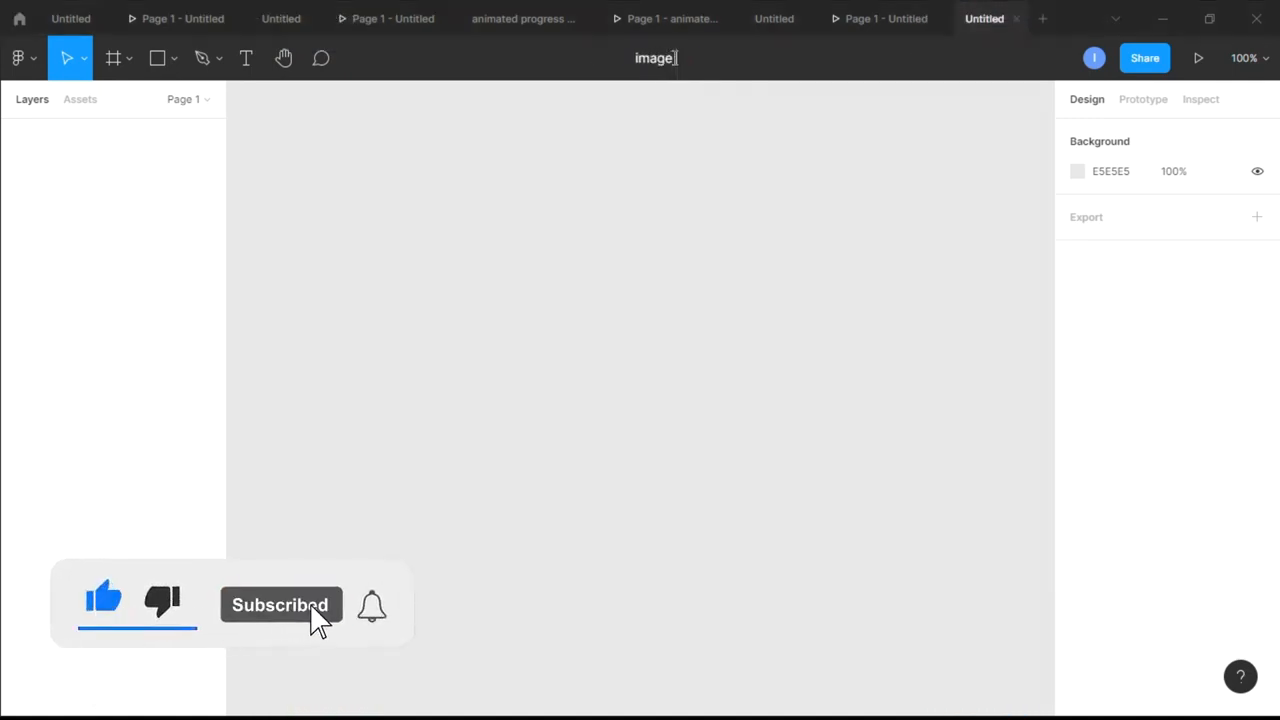
type(" 1der")
key("Return")
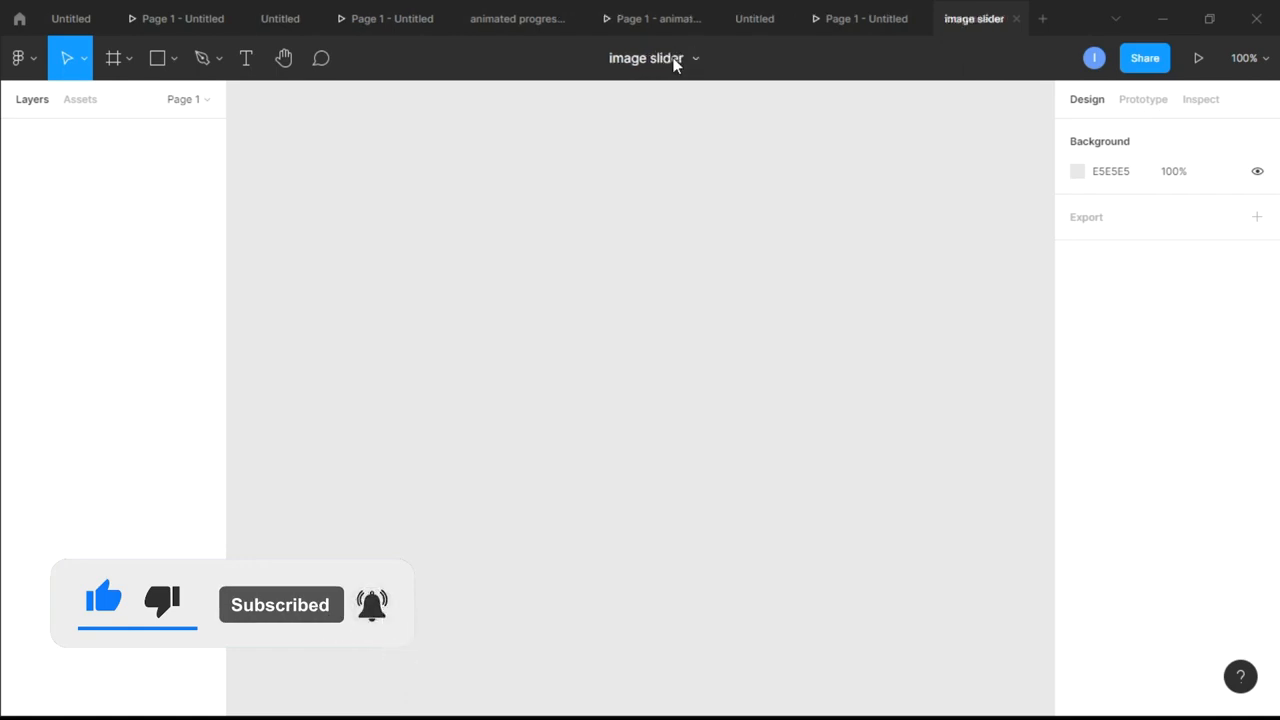
Create a frame on the empty canvas from the iMac desktop preset, 1280 × 720
left_click(113, 76)
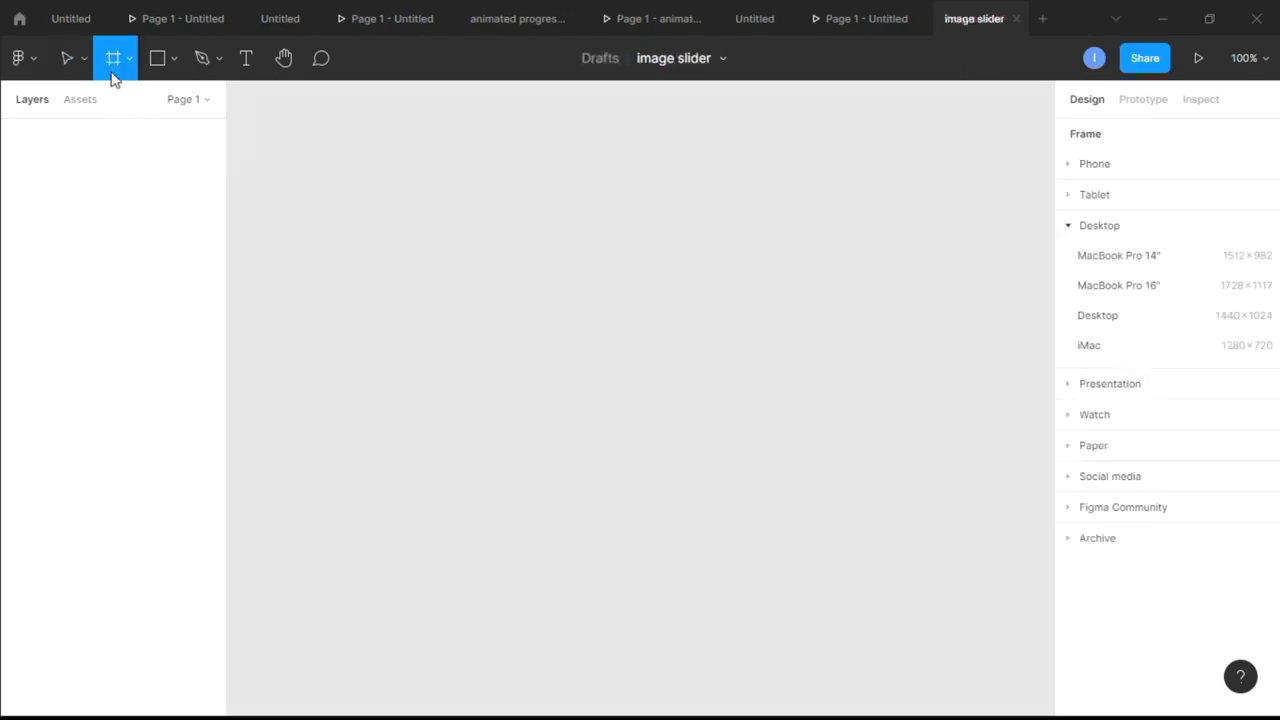
left_click(1175, 352)
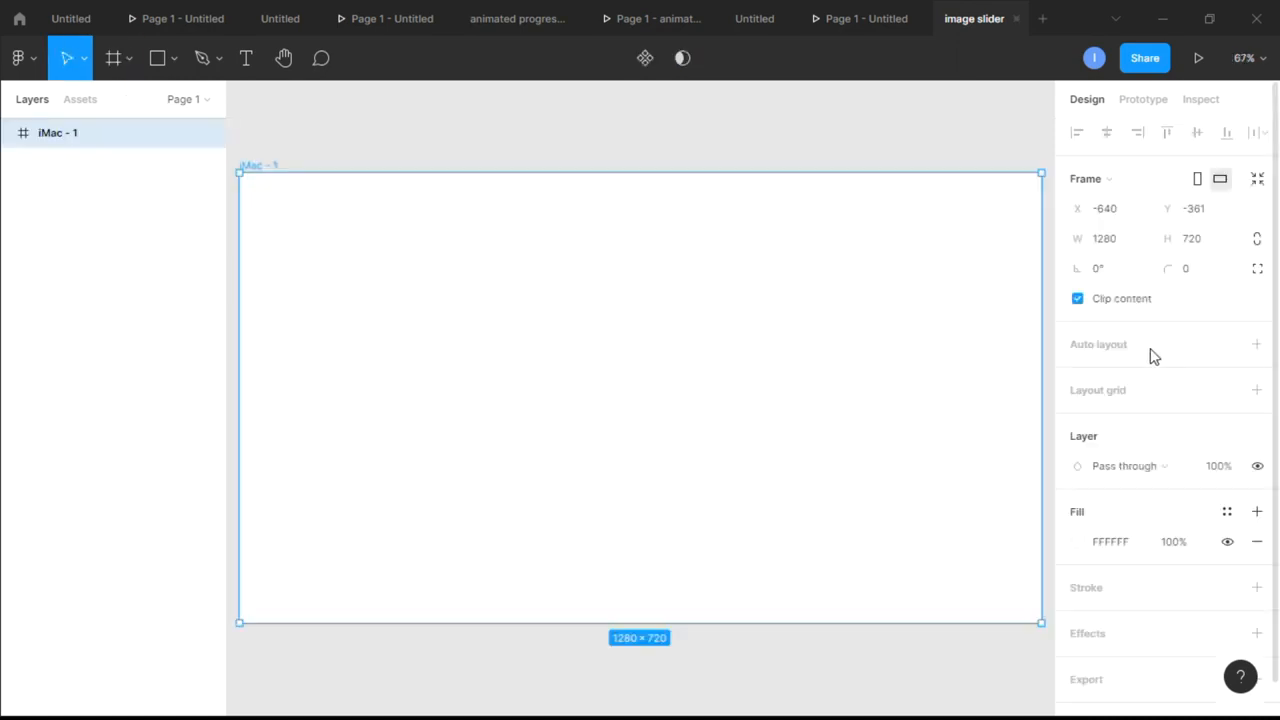
scroll(808, 453, "down", 2)
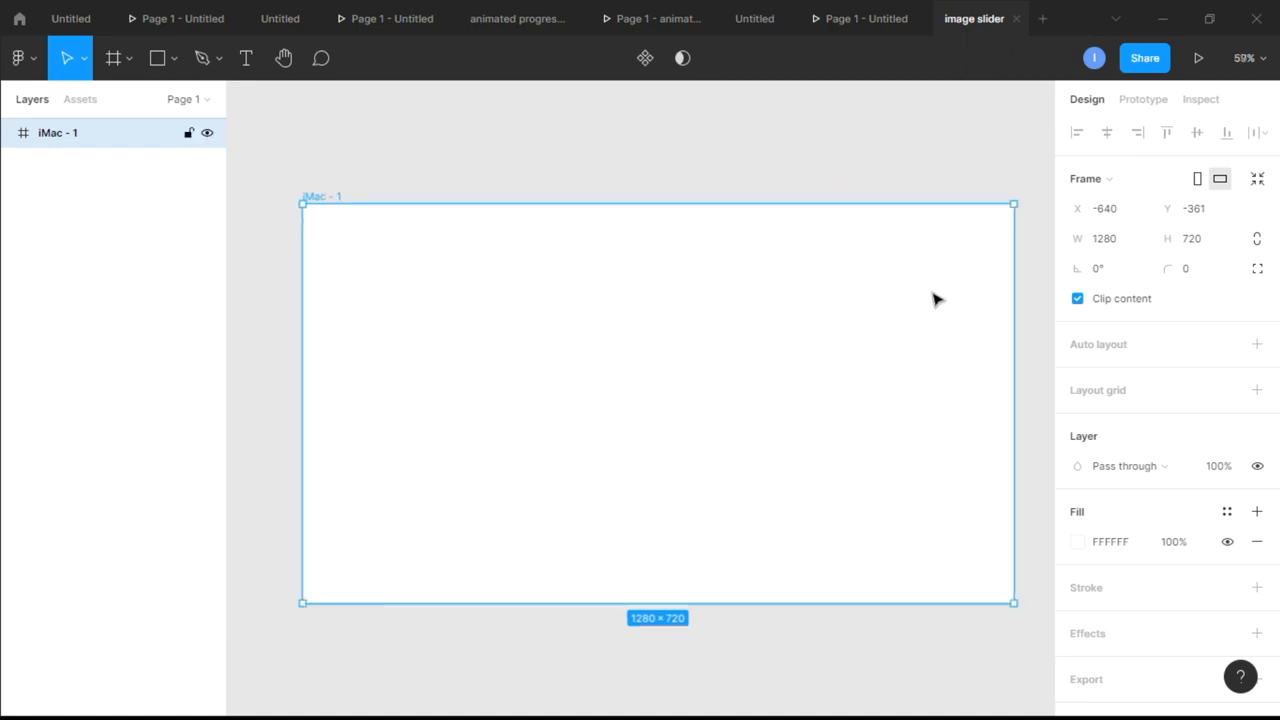
Change the iMac frame's fill to a solid bright blue
scroll(1086, 518, "down", 1)
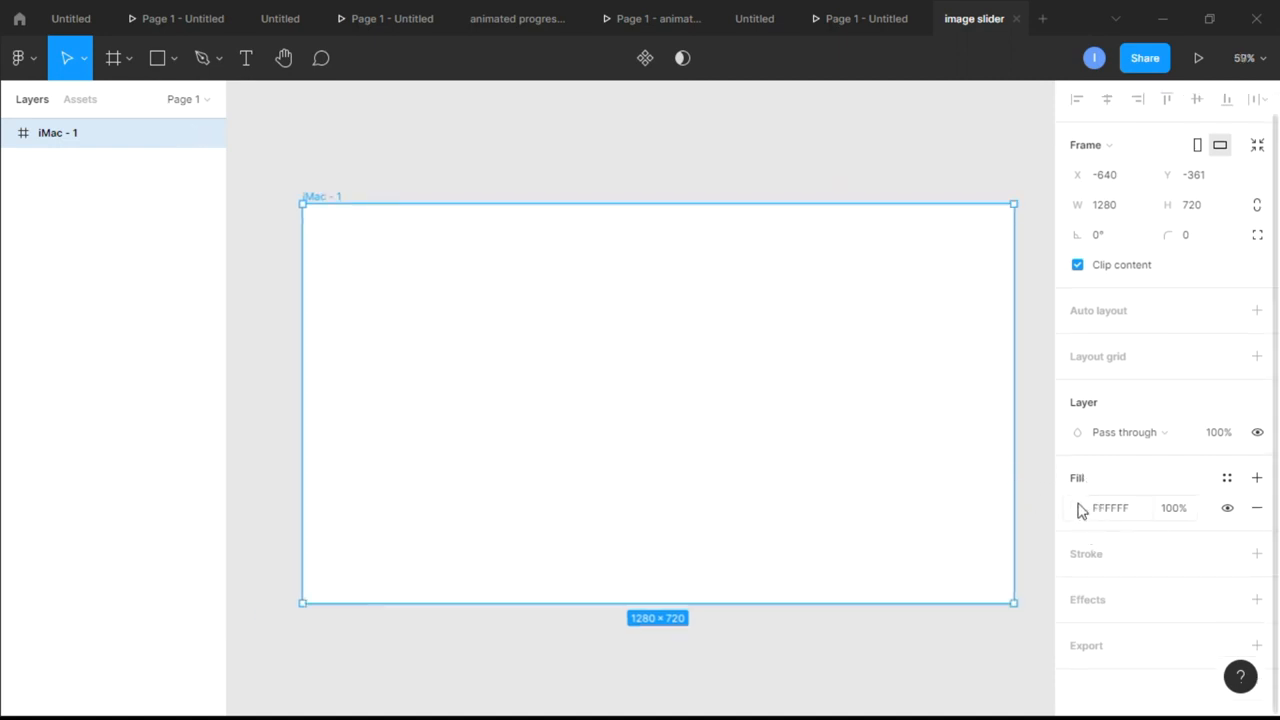
left_click(1078, 508)
left_click(967, 494)
left_click_drag(959, 391, 1049, 277)
left_click(1036, 228)
left_click(1030, 378)
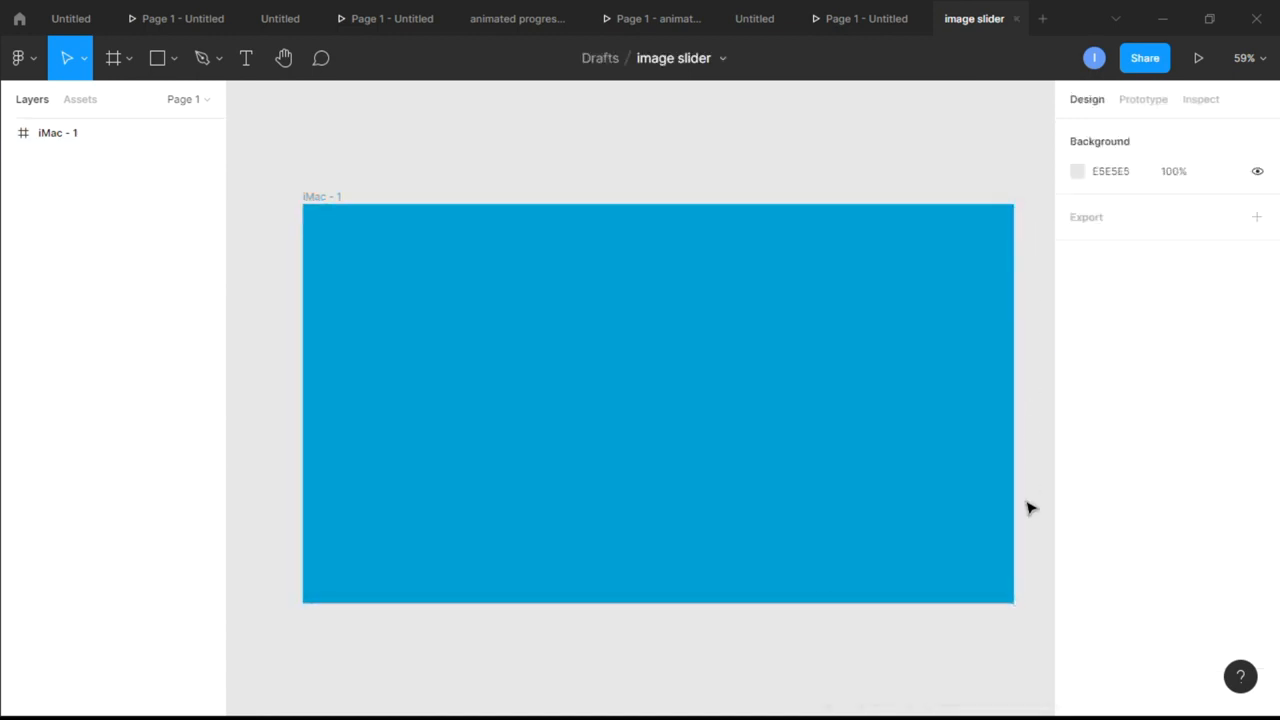
Use the Iconify plugin to find "next" icons and import carbon:next-filled onto the canvas below the iMac frame
scroll(1030, 508, "down", 2, "ctrl")
scroll(1030, 508, "right", 2)
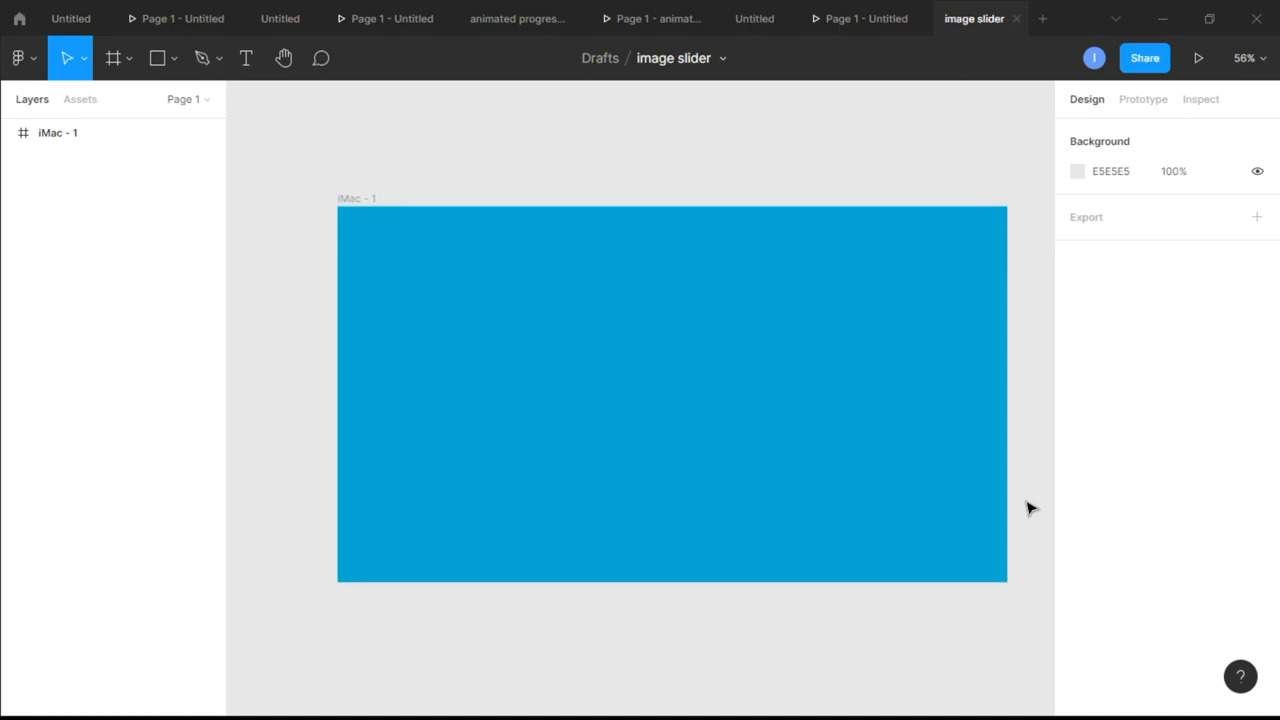
right_click(617, 640)
mouse_move(710, 689)
mouse_move(925, 466)
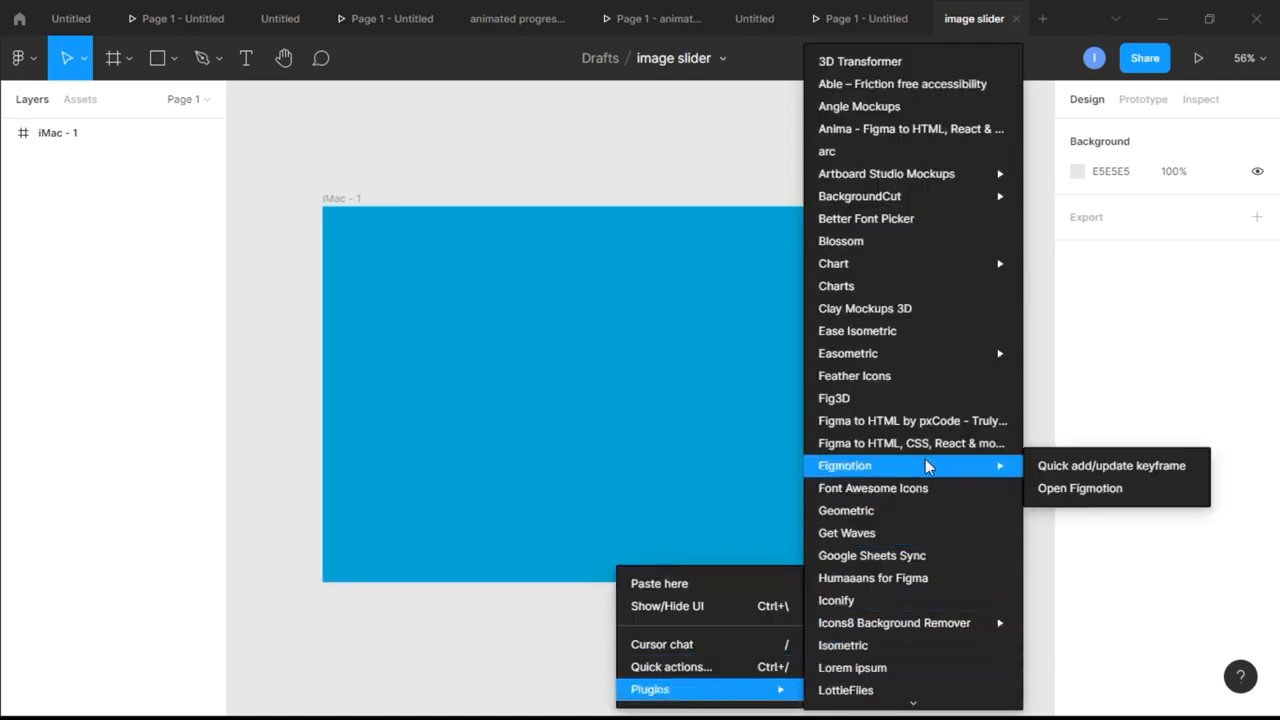
scroll(925, 461, "down", 2)
left_click(883, 418)
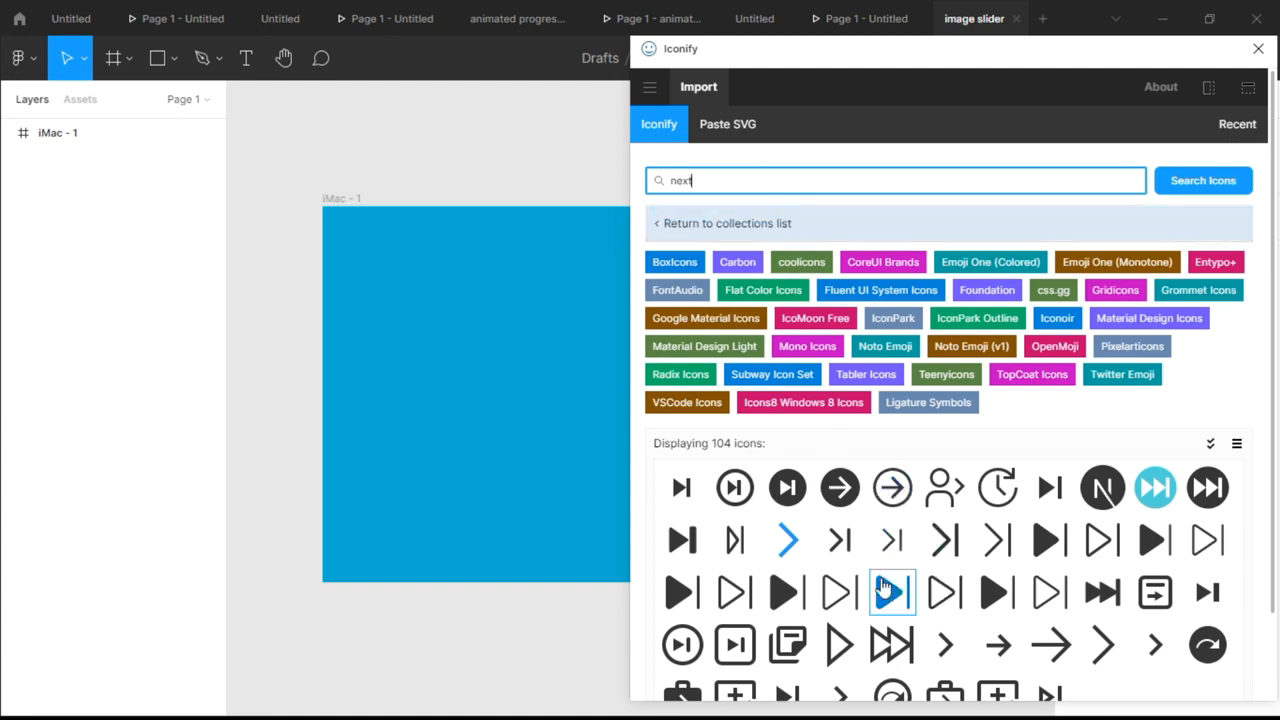
left_click_drag(843, 497, 440, 636)
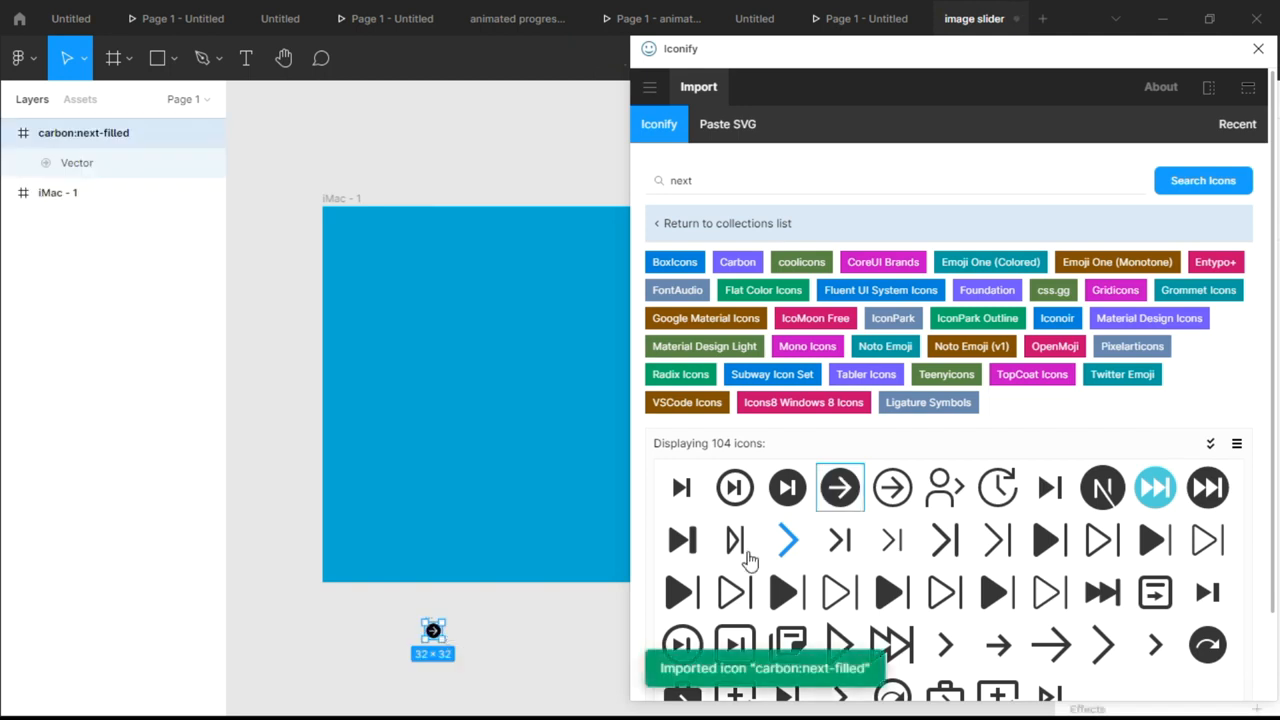
left_click(1258, 48)
Move the arrow vector out of its carbon:next-filled frame and delete the emptied frame
scroll(438, 622, "up", 3)
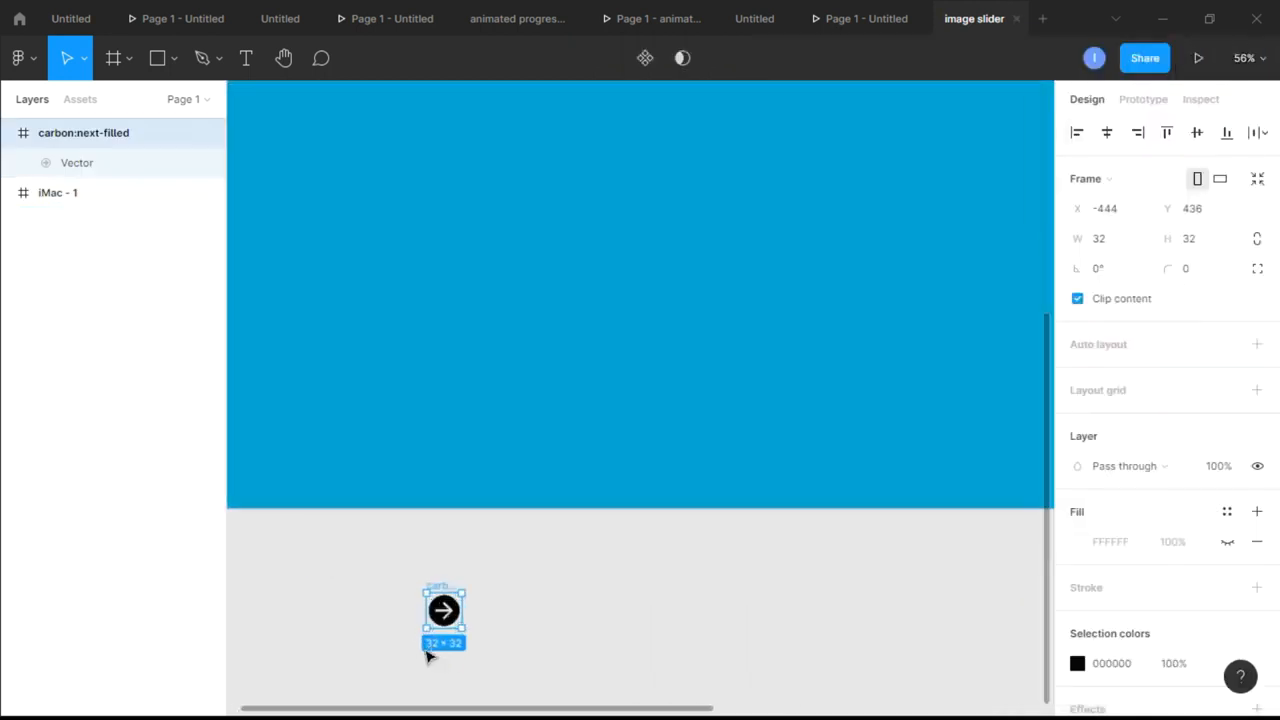
scroll(438, 622, "up", 3)
left_click(537, 534)
left_click(505, 543)
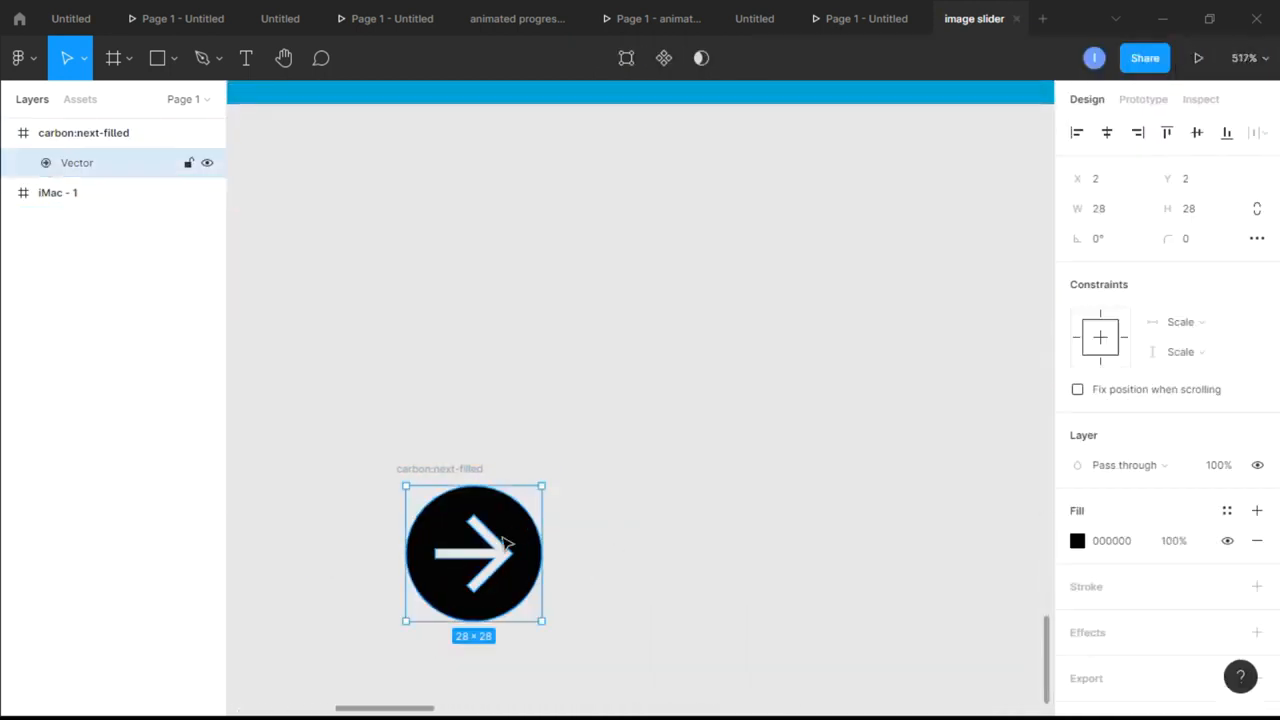
left_click_drag(503, 550, 806, 377)
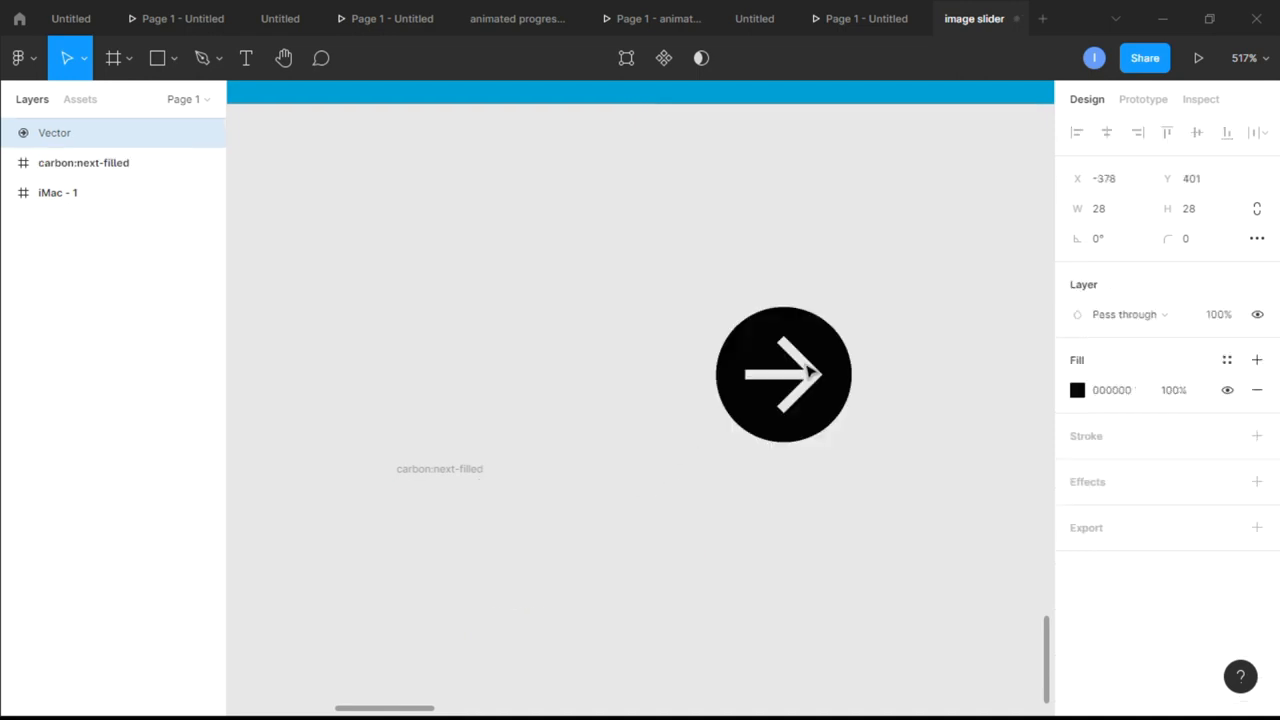
left_click(437, 470)
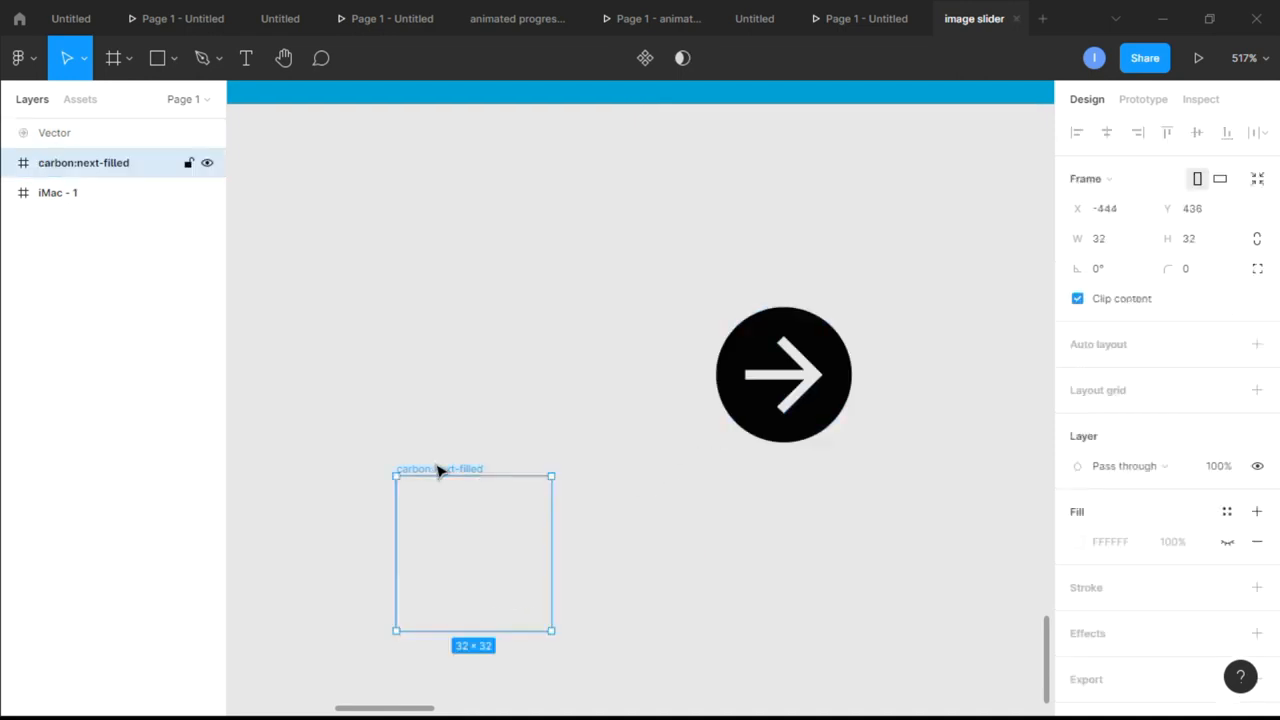
key("Delete")
Place the arrow vector inside the iMac frame near its right edge at about X 1151, Y 306, enlarged to 54 × 54
scroll(874, 457, "down", 6)
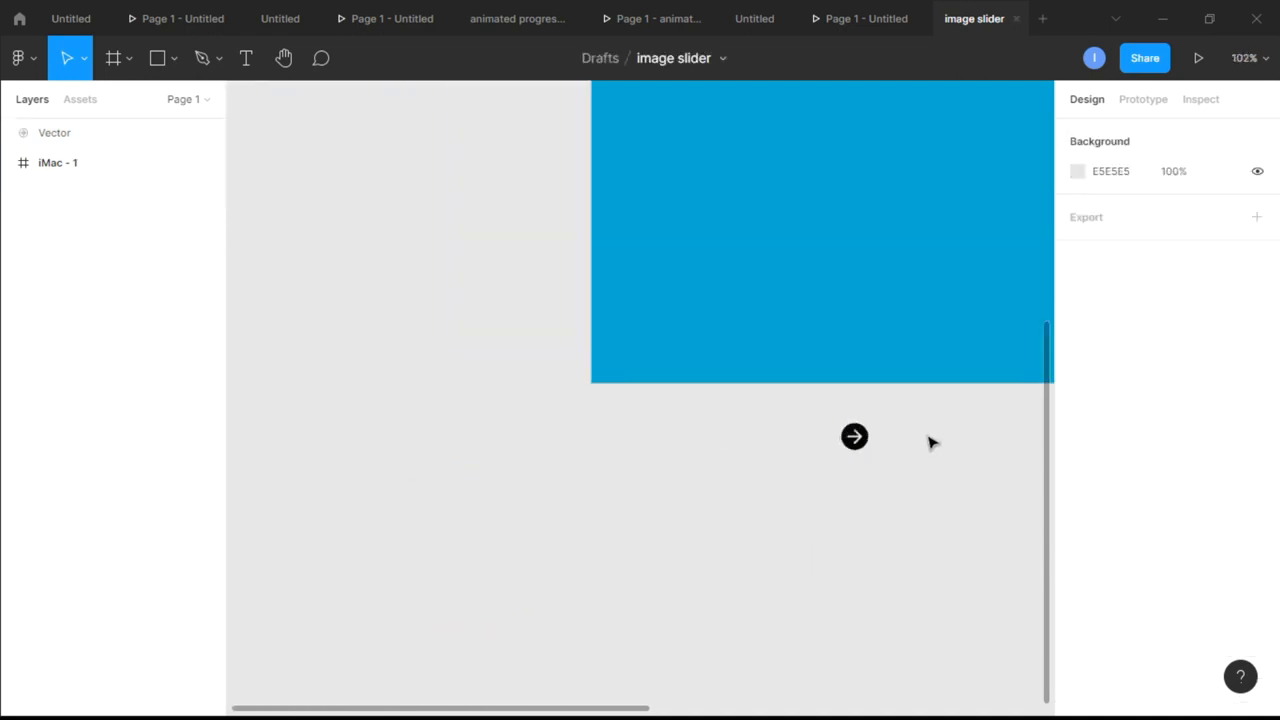
scroll(930, 443, "right", 2)
scroll(930, 443, "down", 2)
scroll(930, 443, "up", 4)
scroll(930, 443, "left", 2)
scroll(930, 443, "down", 3)
scroll(930, 443, "right", 4)
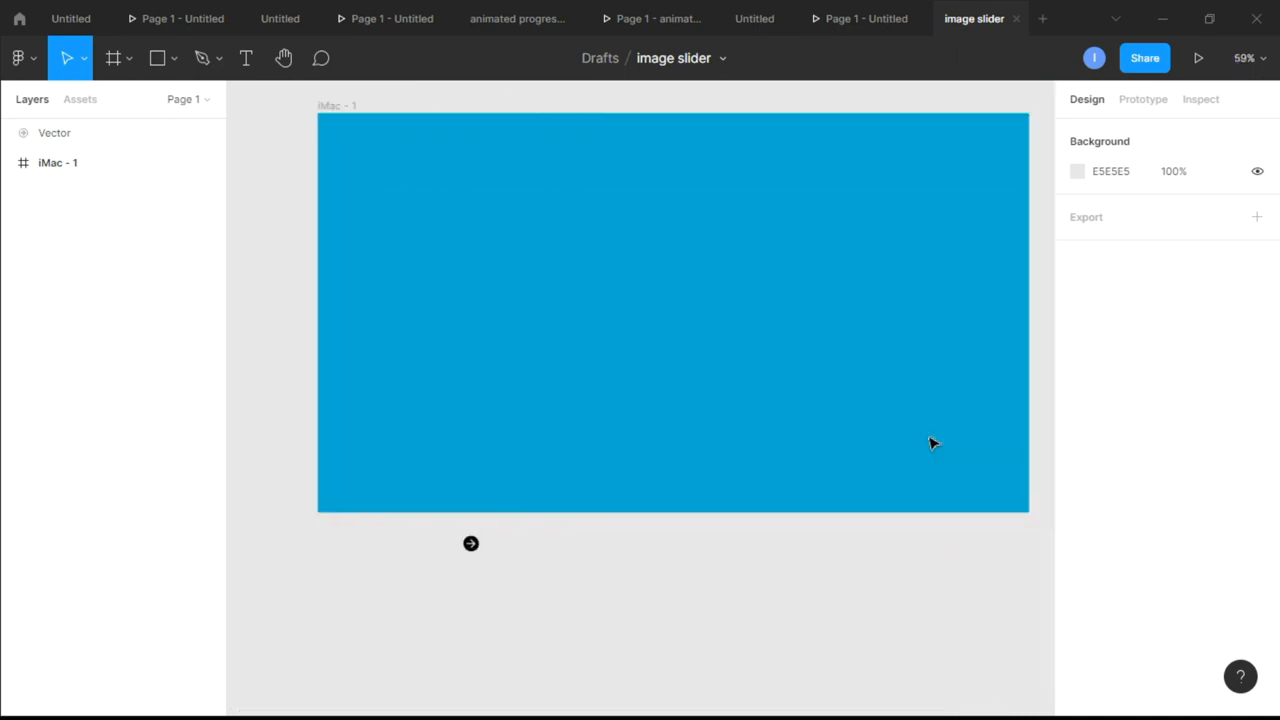
scroll(930, 443, "right", 3)
scroll(930, 443, "left", 2)
left_click(426, 541)
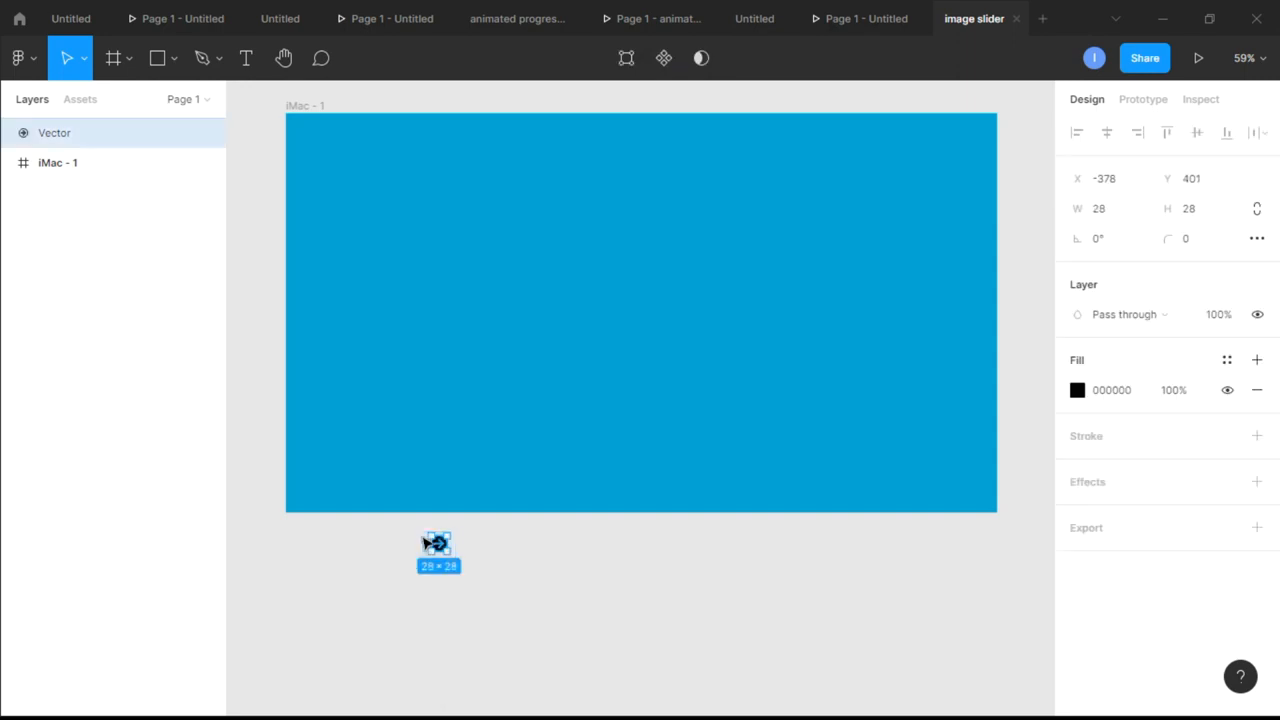
left_click_drag(448, 532, 944, 302)
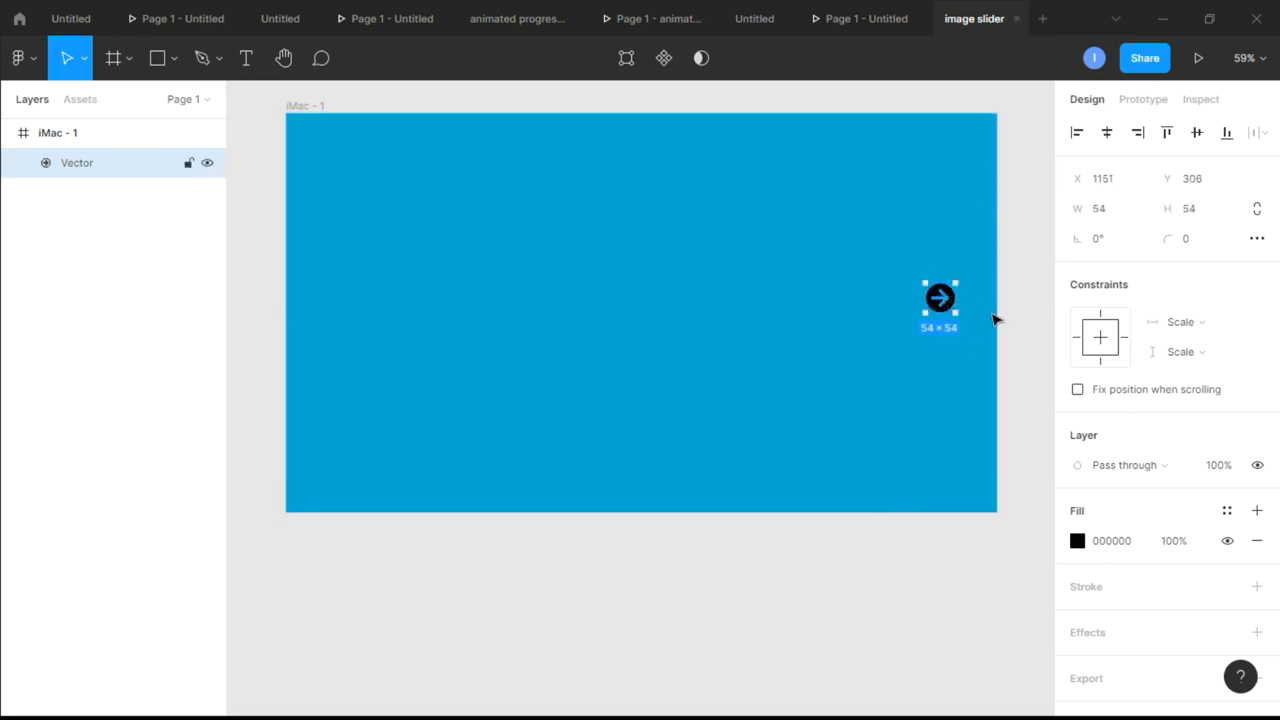
Set the arrow vector's fill to white, FFFFFF
left_click(1077, 541)
type("FFFFFF")
key("Return")
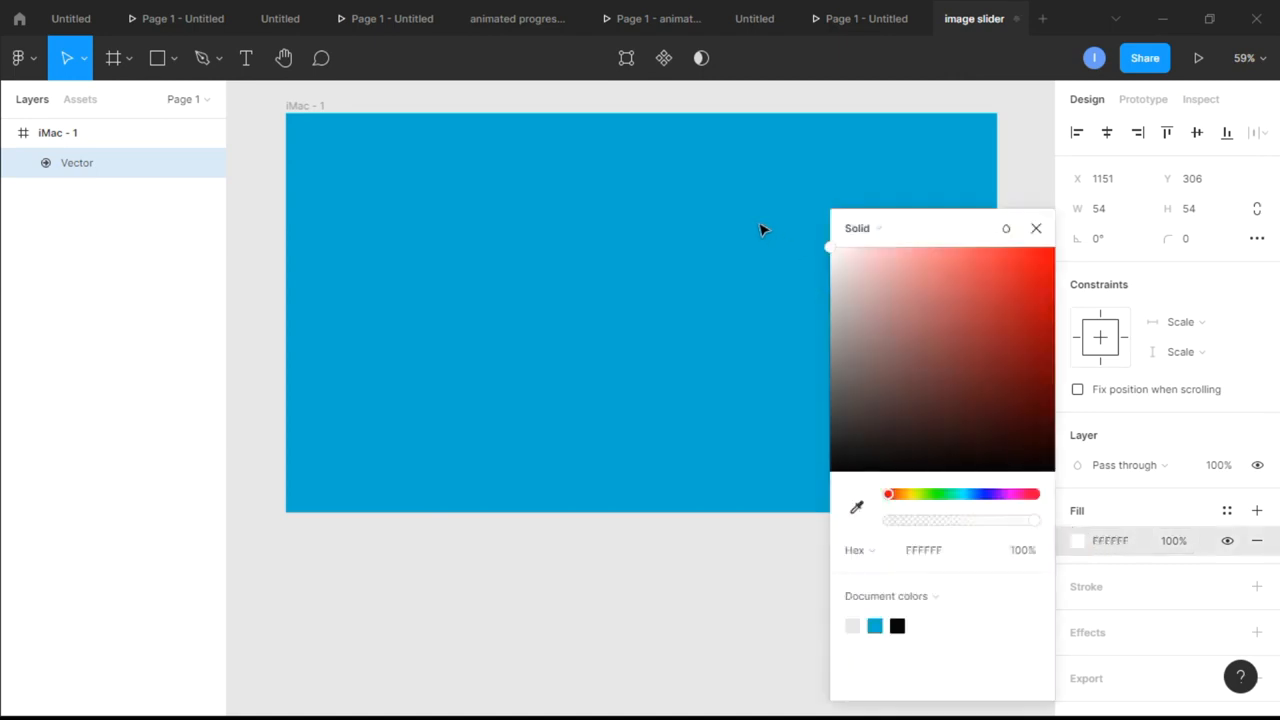
left_click(1034, 228)
left_click(1030, 320)
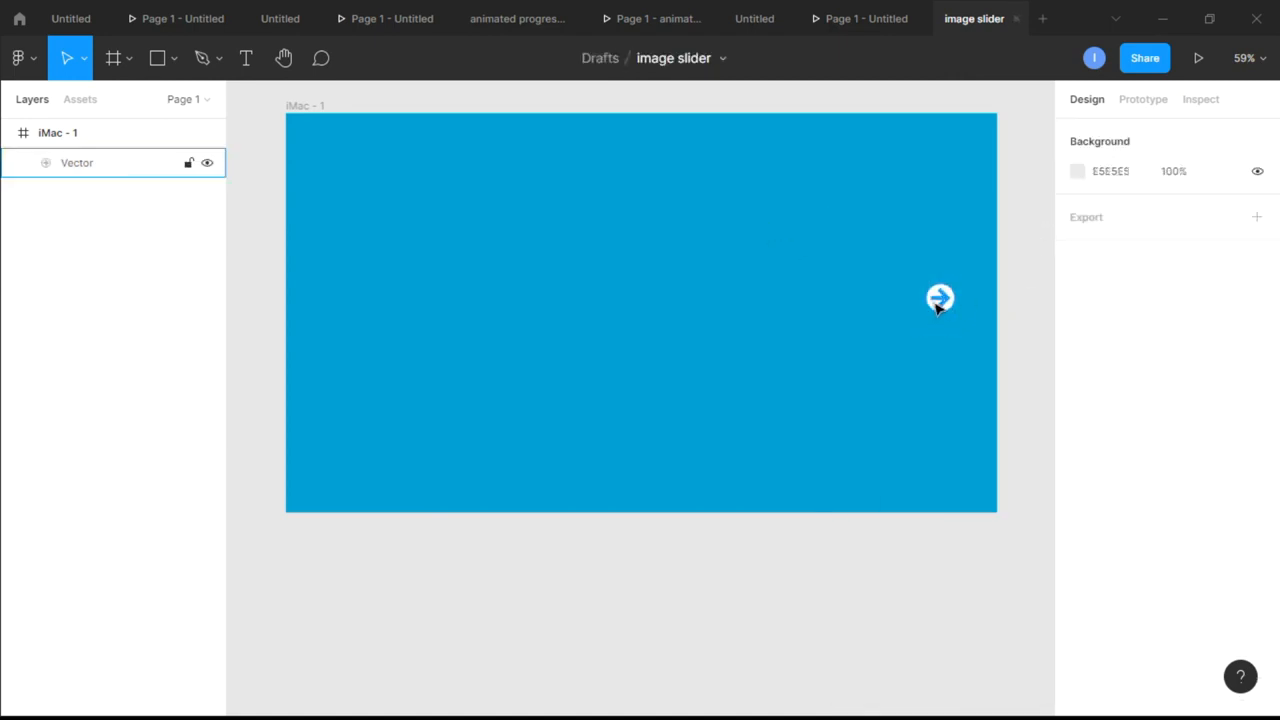
Duplicate the white arrow, rotate the copy 180°, and place it near the frame's left edge, level with the original
left_click(938, 307)
left_click_drag(945, 305, 845, 365)
left_click(1118, 240)
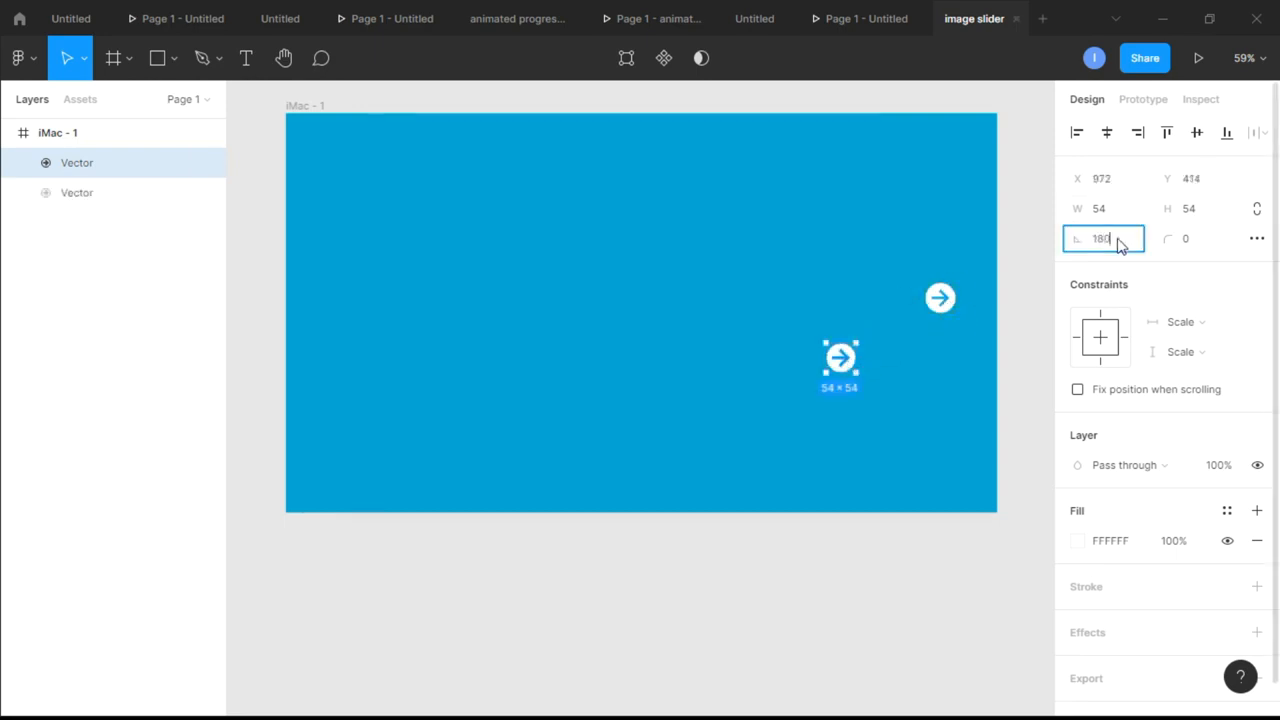
key("Return")
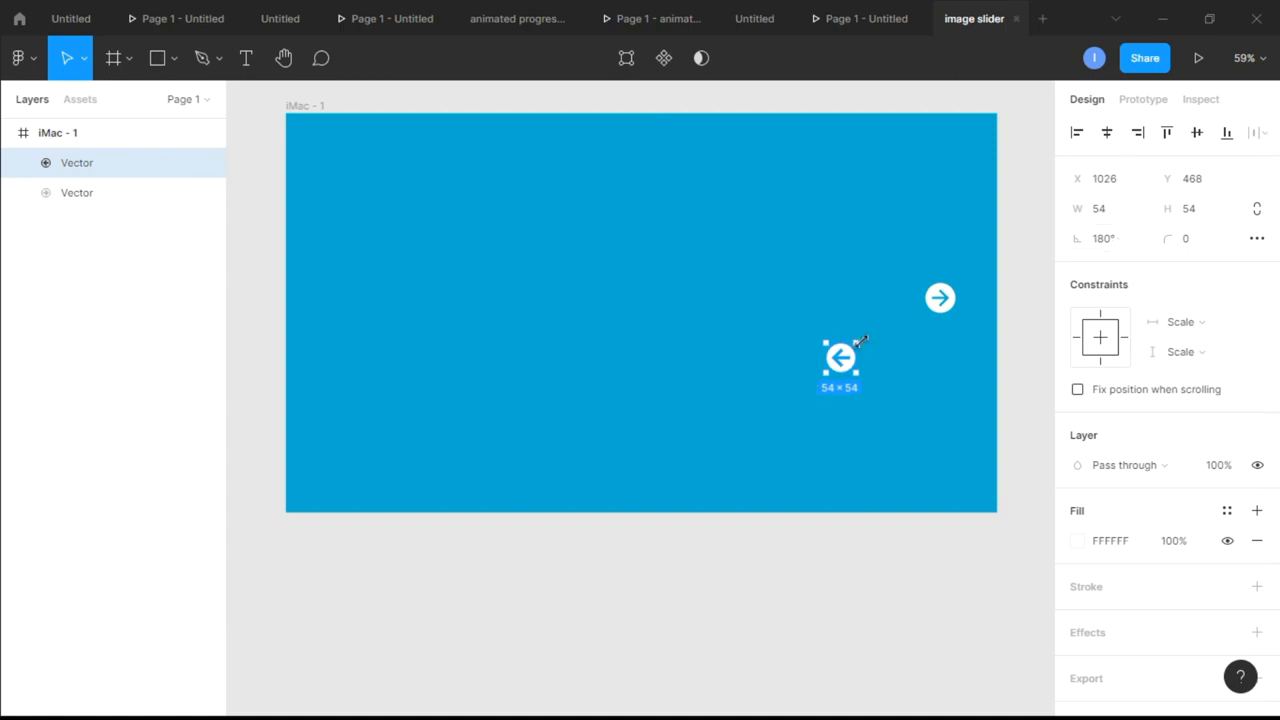
left_click_drag(845, 367, 339, 304)
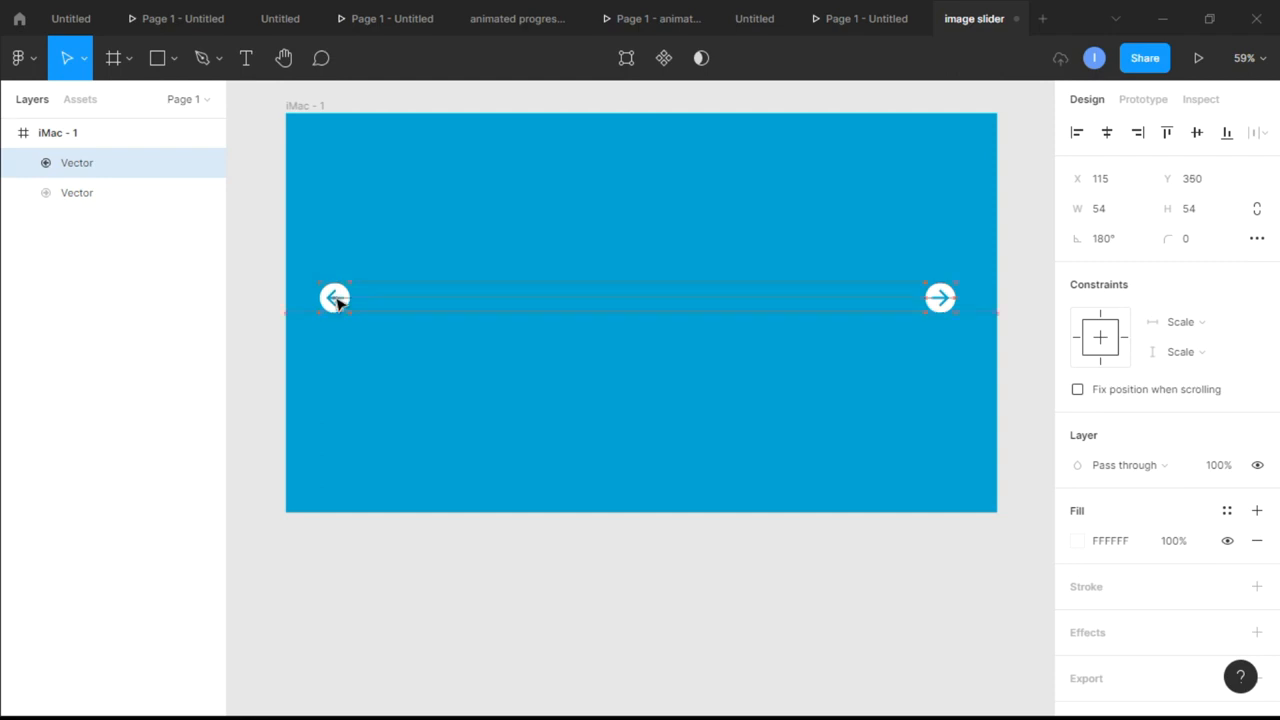
left_click(605, 394)
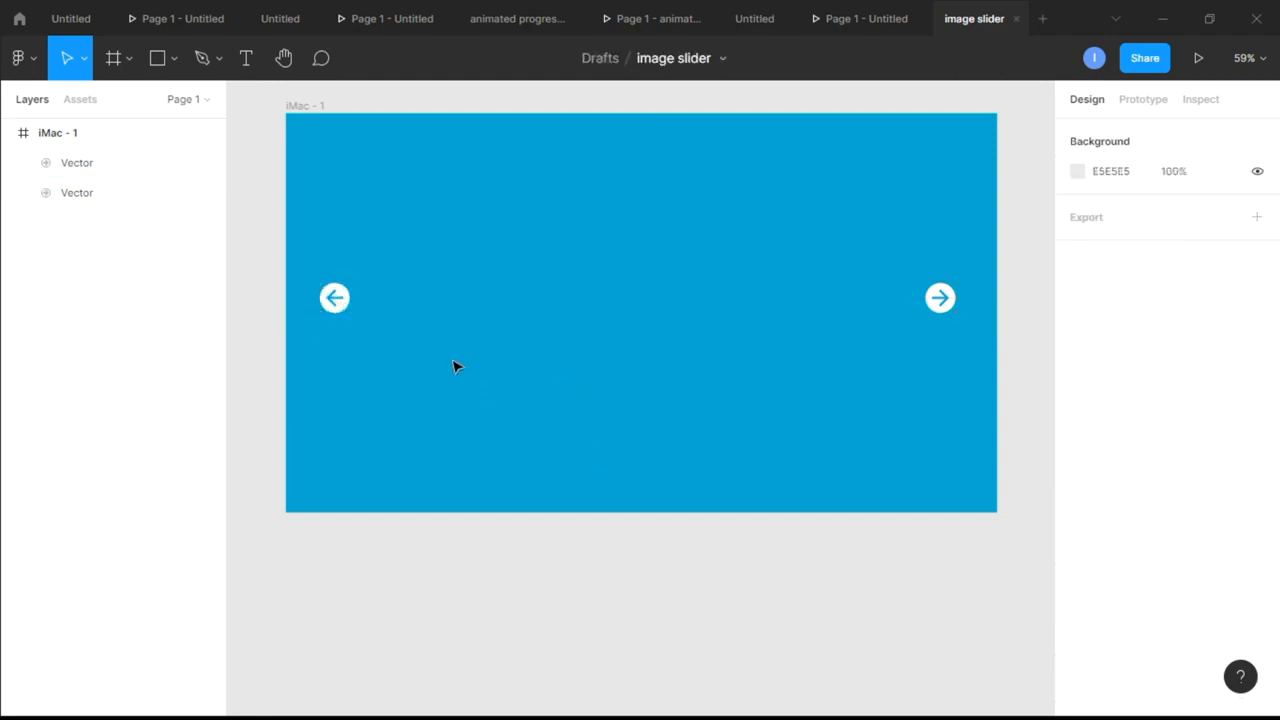
Draw a rectangle of about 303 × 400 in the iMac frame and position it between the two arrows
left_click(175, 62)
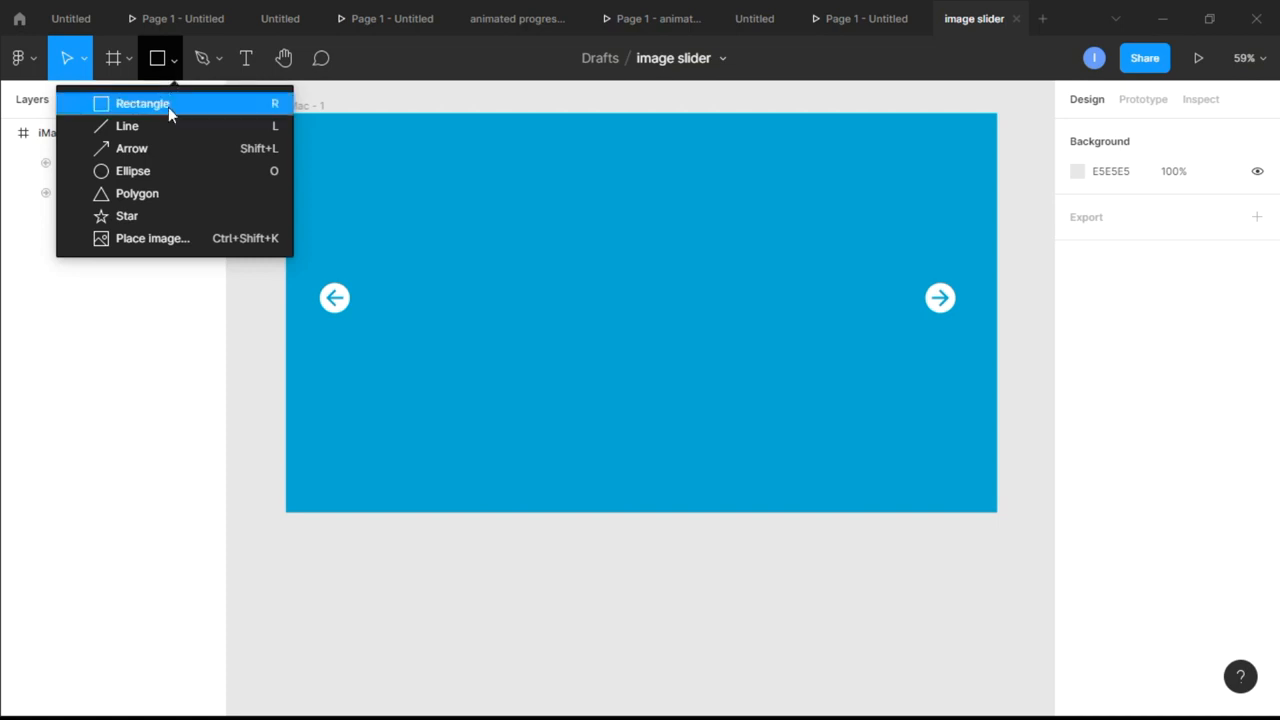
left_click(169, 106)
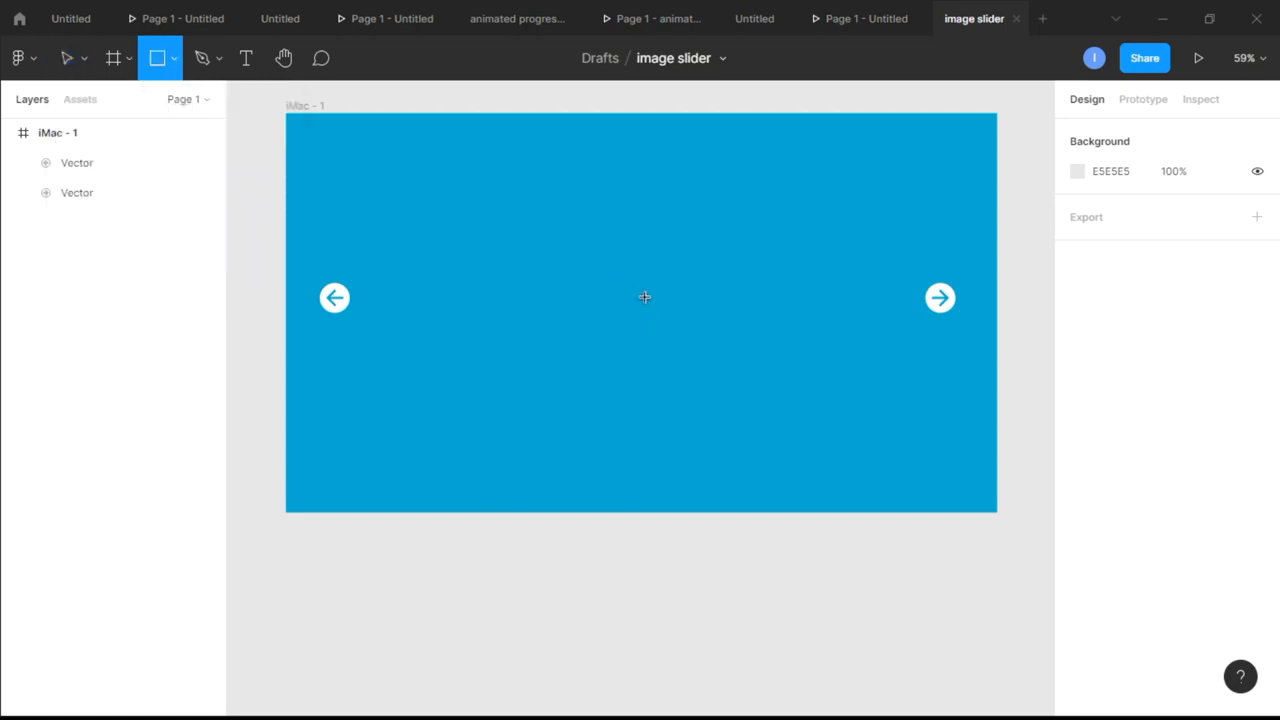
mouse_move(598, 208)
left_mouse_down()
mouse_move(686, 298)
mouse_move(733, 405)
mouse_move(766, 429)
left_mouse_up()
left_click(837, 406)
left_click_drag(649, 346, 603, 339)
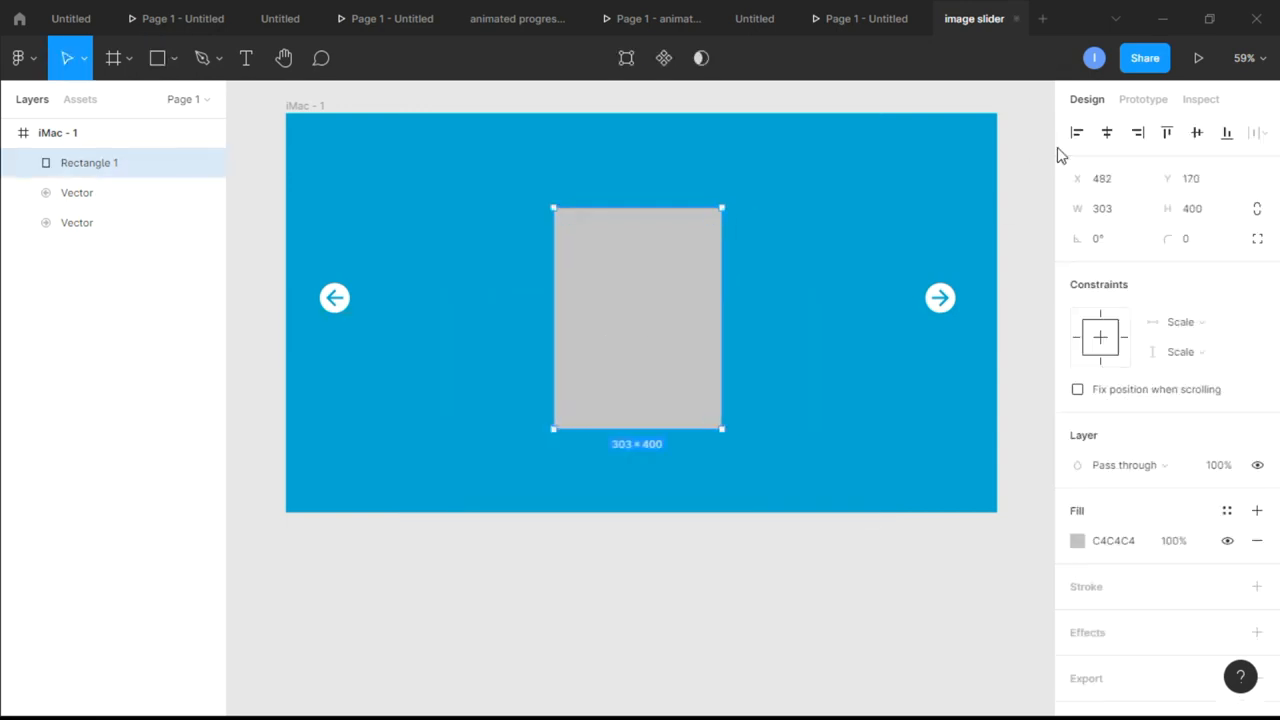
Center the grey rectangle horizontally and vertically within the iMac frame
left_click_drag(686, 377, 680, 366)
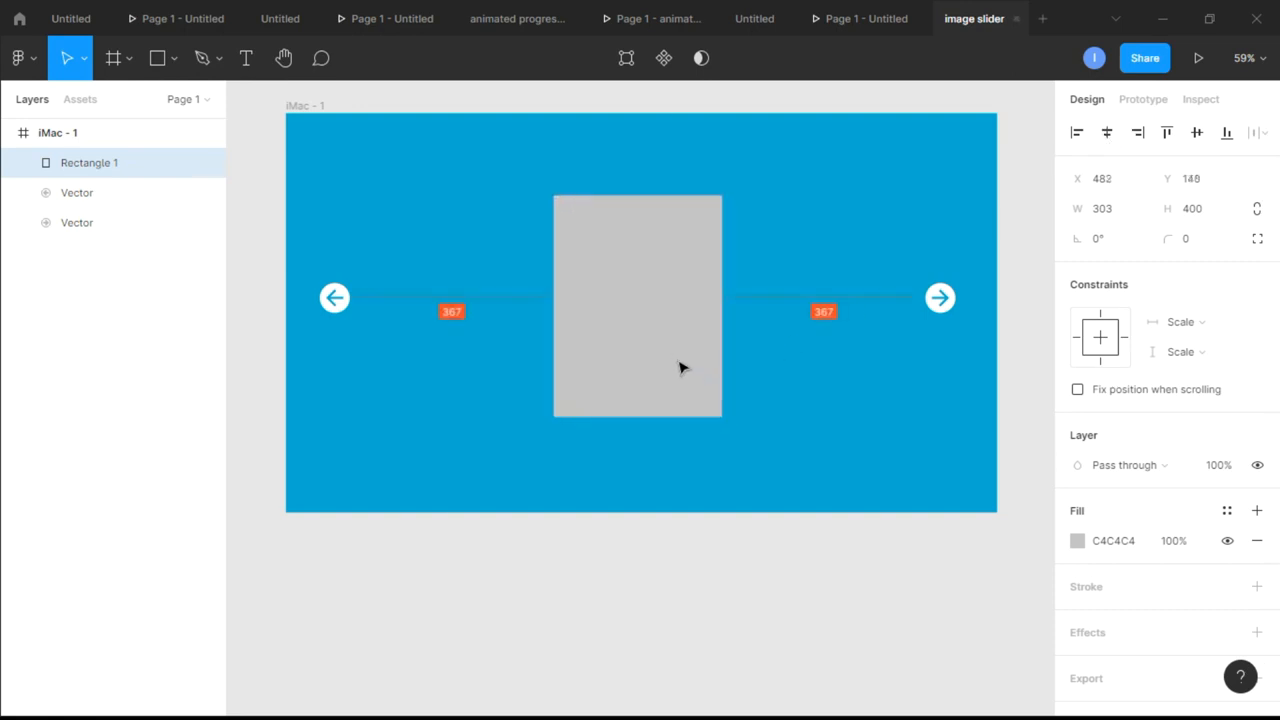
left_click(1112, 140)
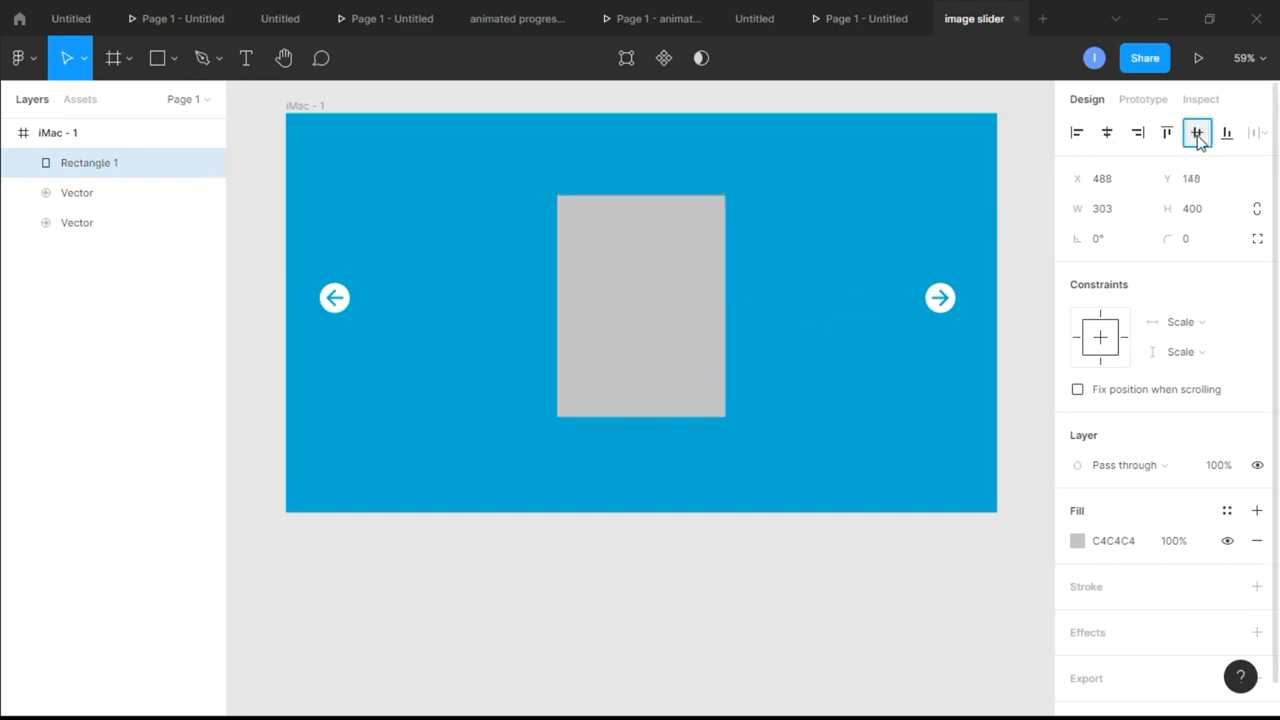
left_click(1197, 134)
left_click(779, 377)
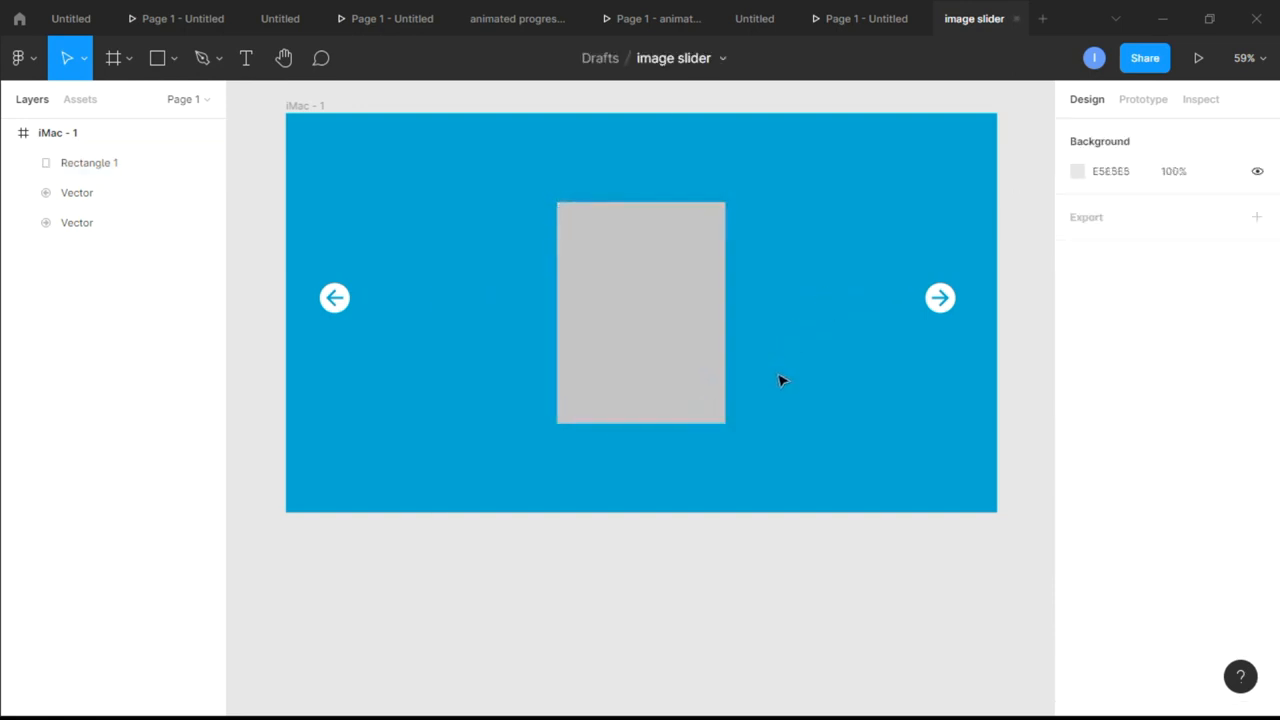
Add a black 000000 inside stroke with a width of 5 to the central grey rectangle
left_click(664, 351)
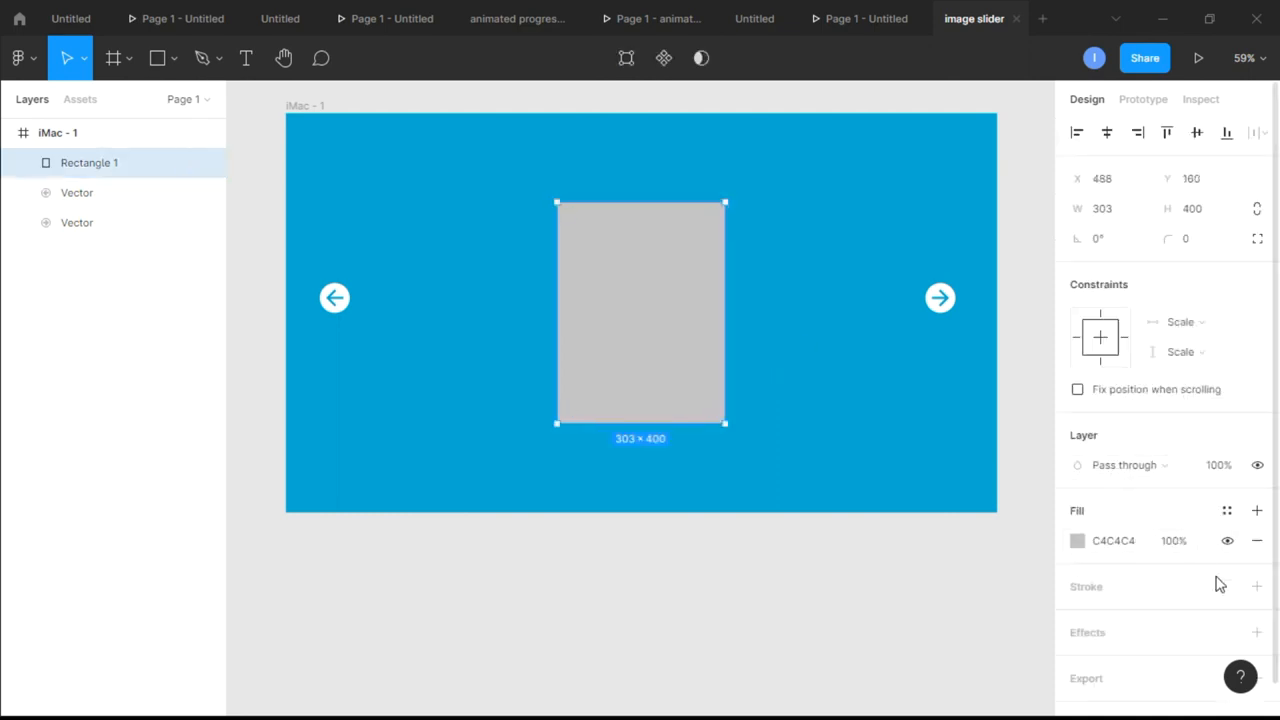
left_click(1257, 588)
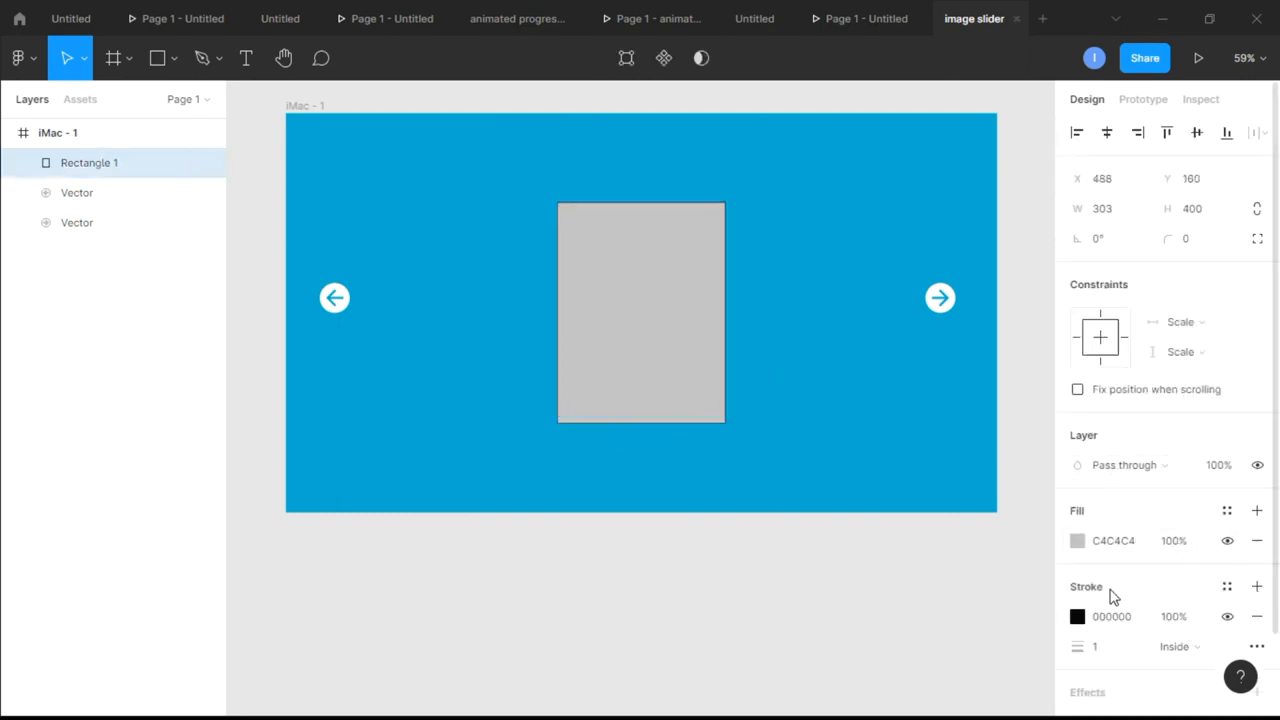
left_click(1100, 650)
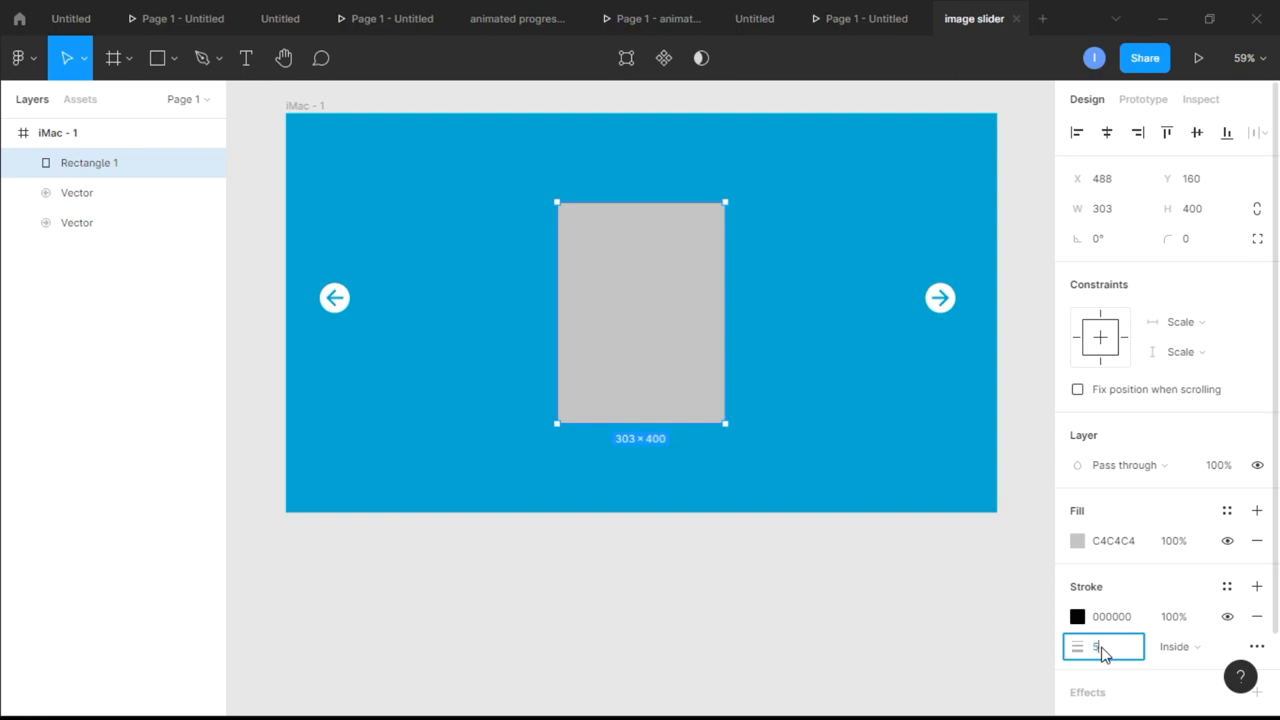
type("5")
key("Return")
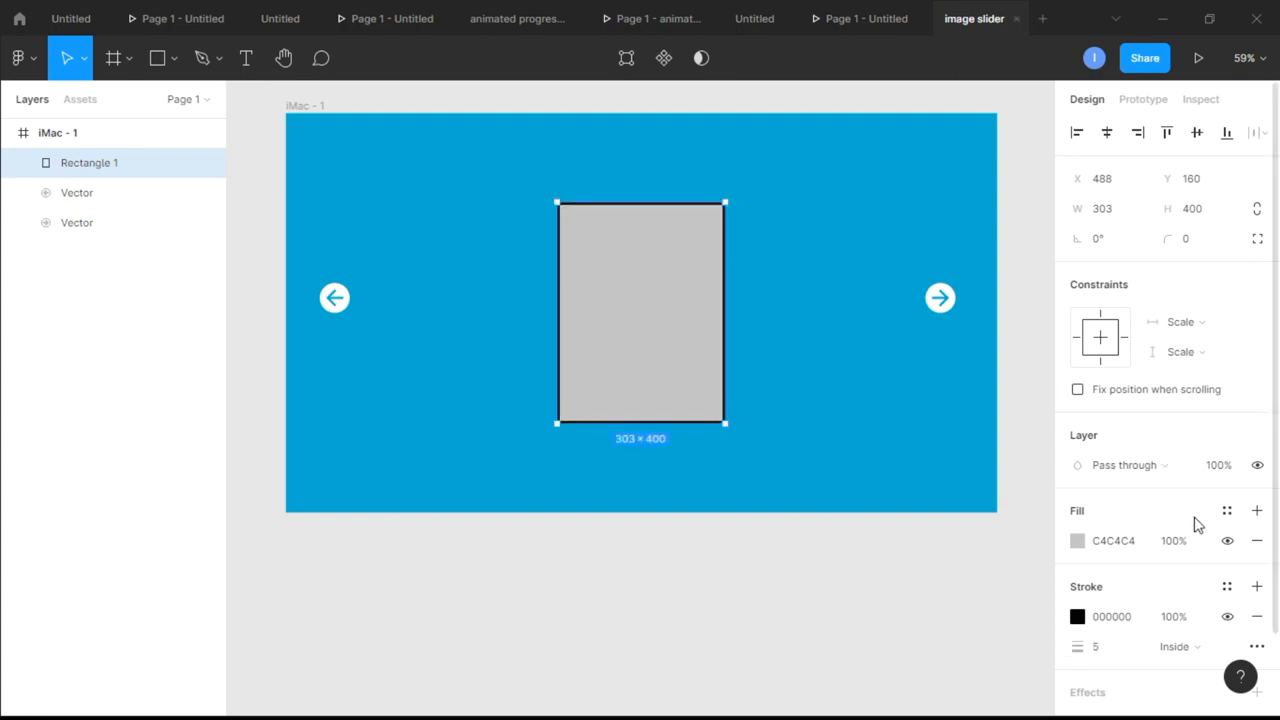
left_click(1257, 547)
left_click(830, 465)
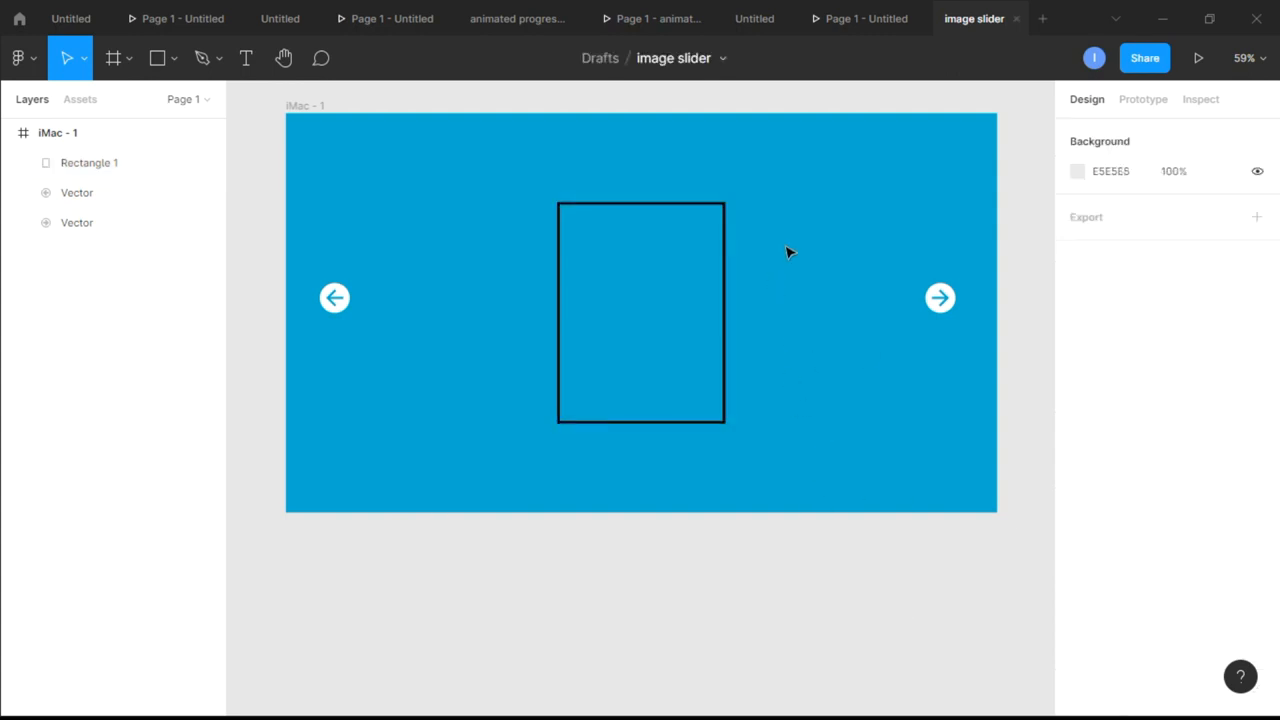
scroll(726, 206, "up", 3)
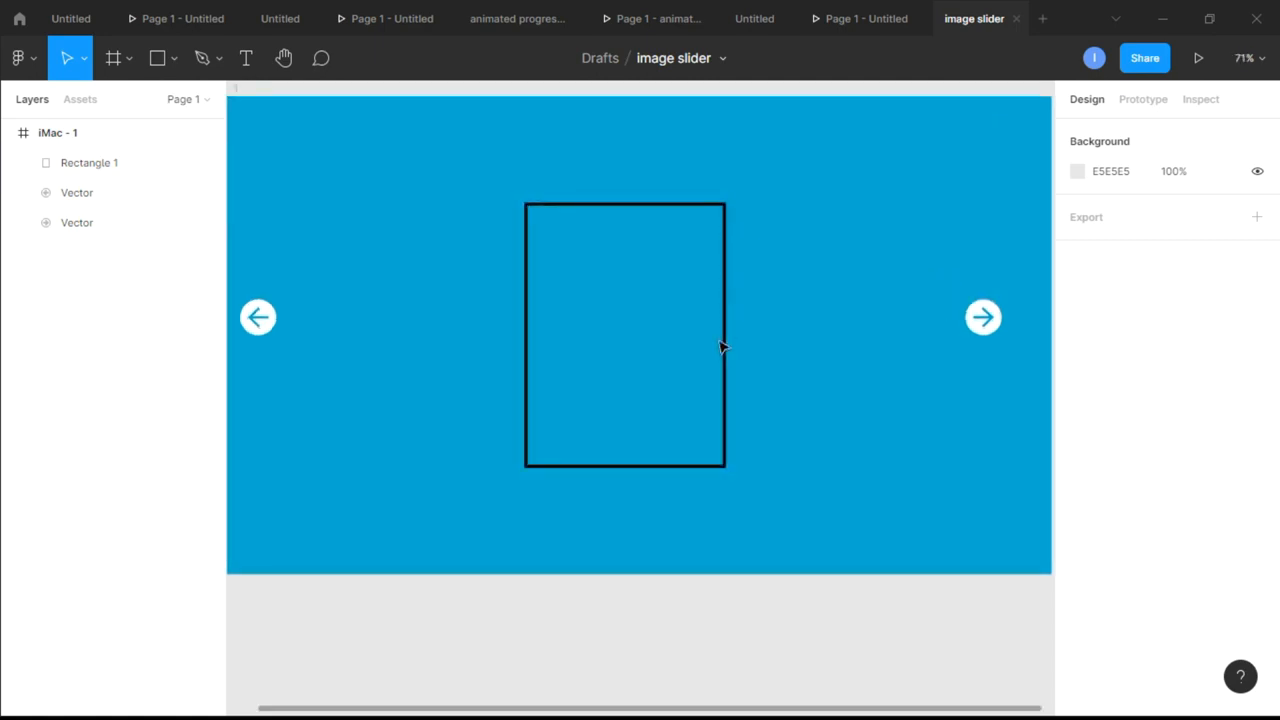
left_click(664, 467)
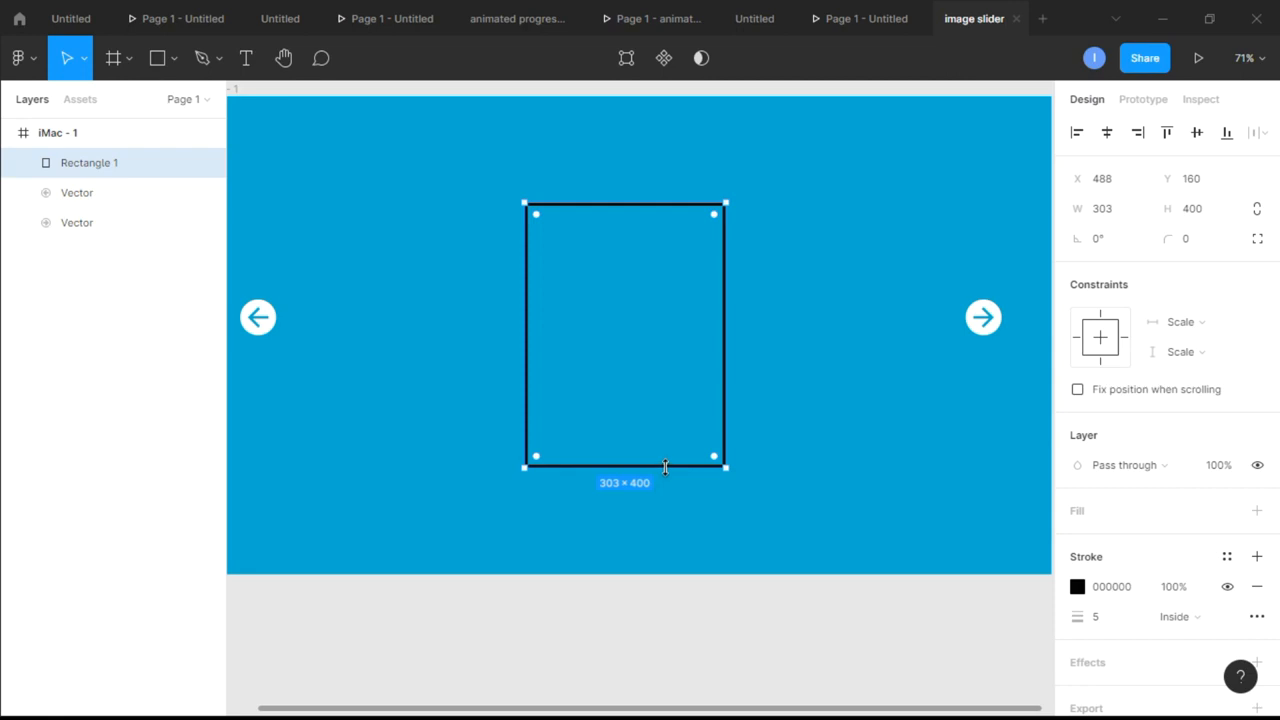
left_click(1257, 512)
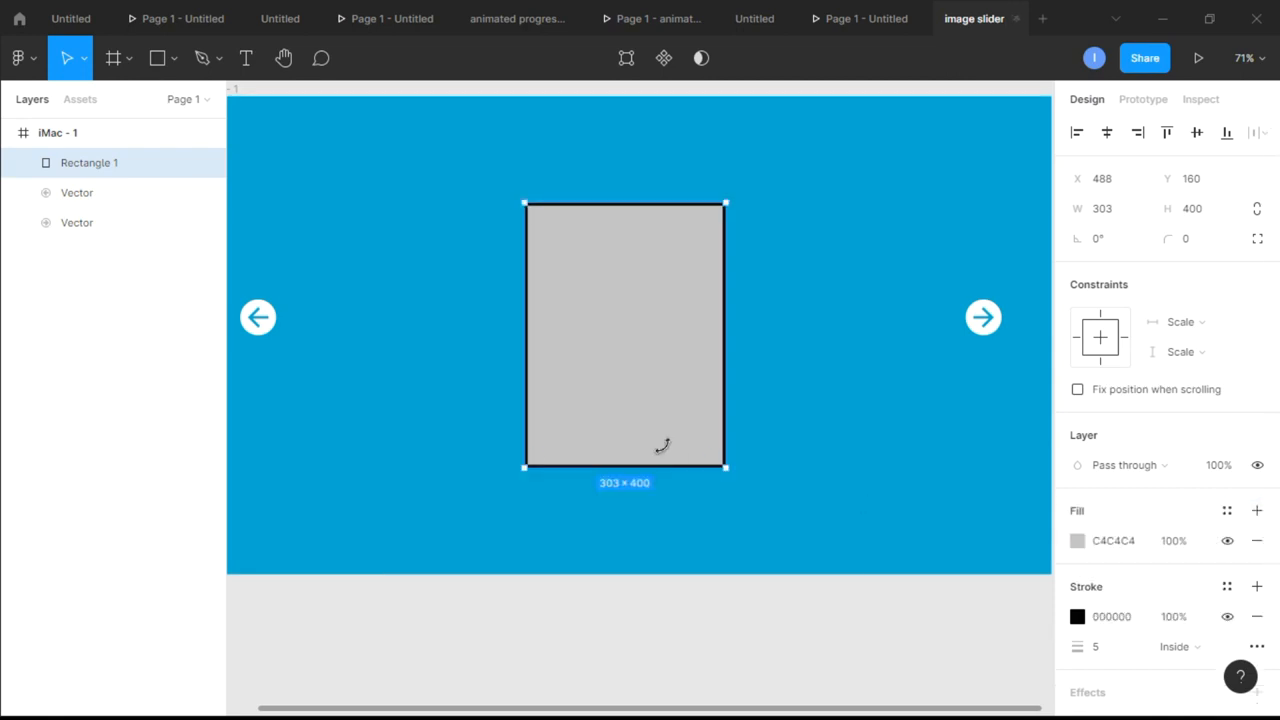
Duplicate the central rectangle, resize the copy to about 233 × 308, and place one such card overlapping each side of the central rectangle
left_click_drag(652, 385, 860, 383, "alt")
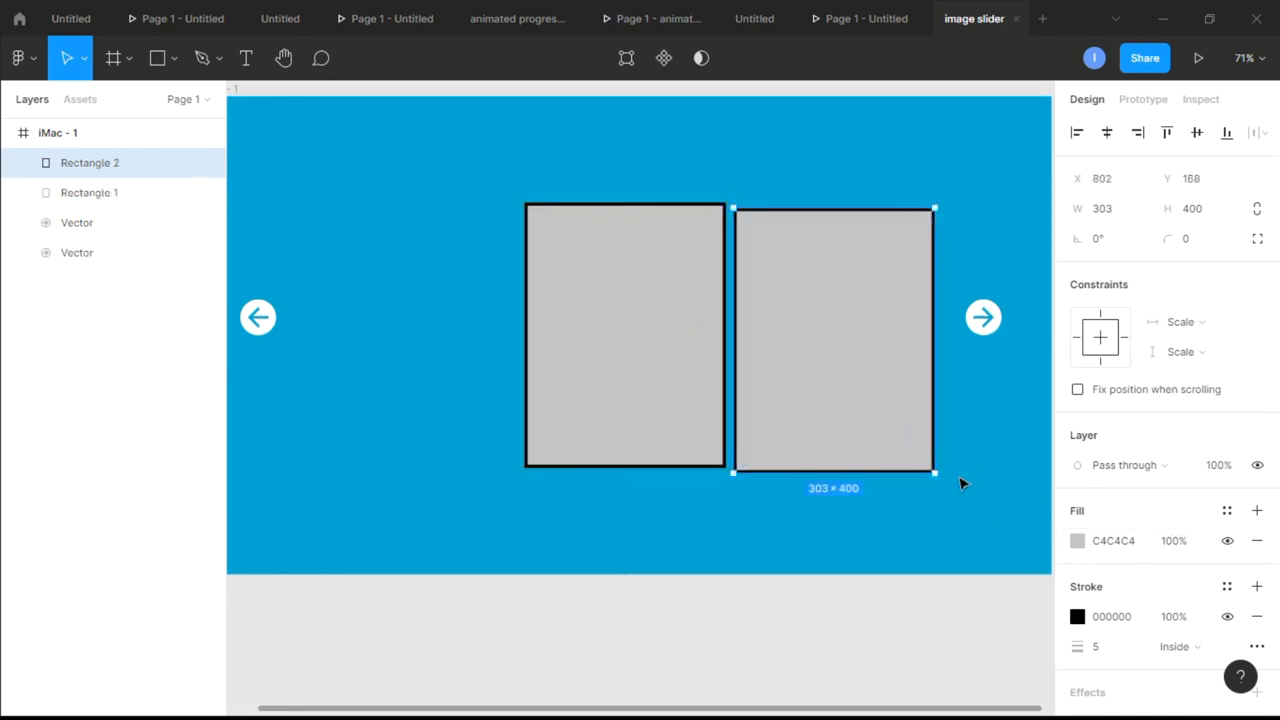
left_click_drag(935, 470, 887, 401)
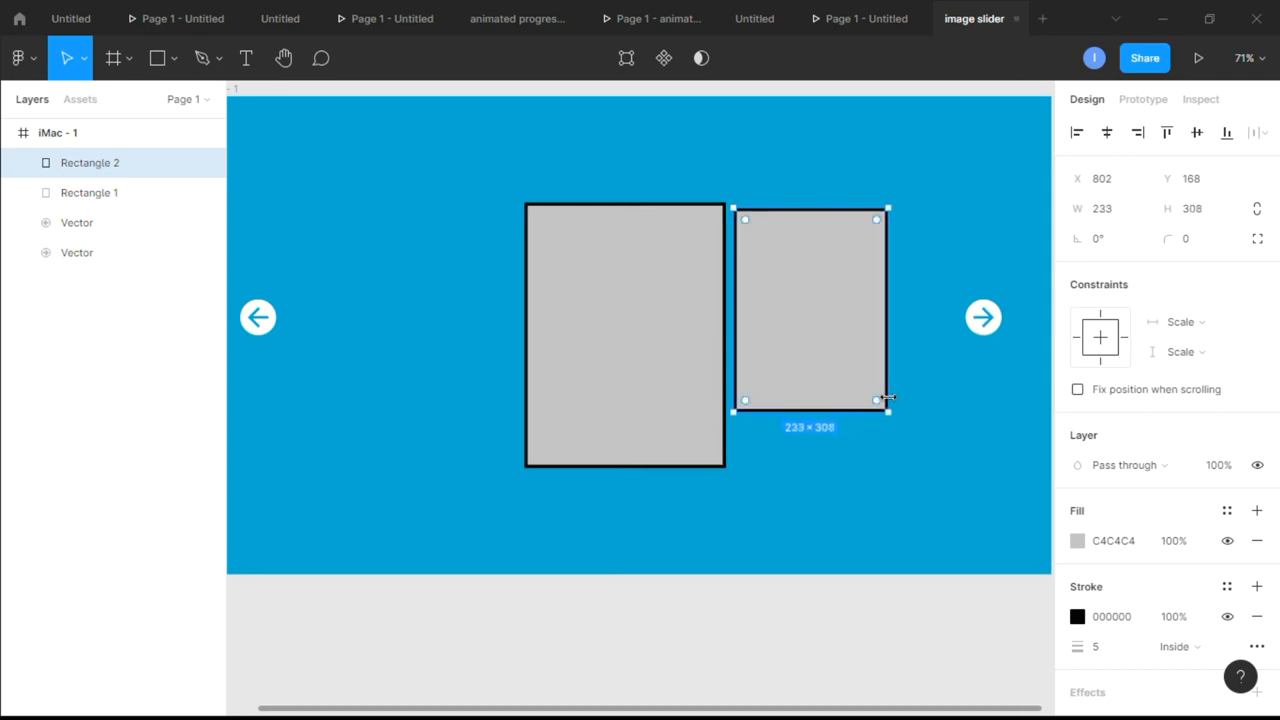
left_click_drag(820, 334, 781, 357)
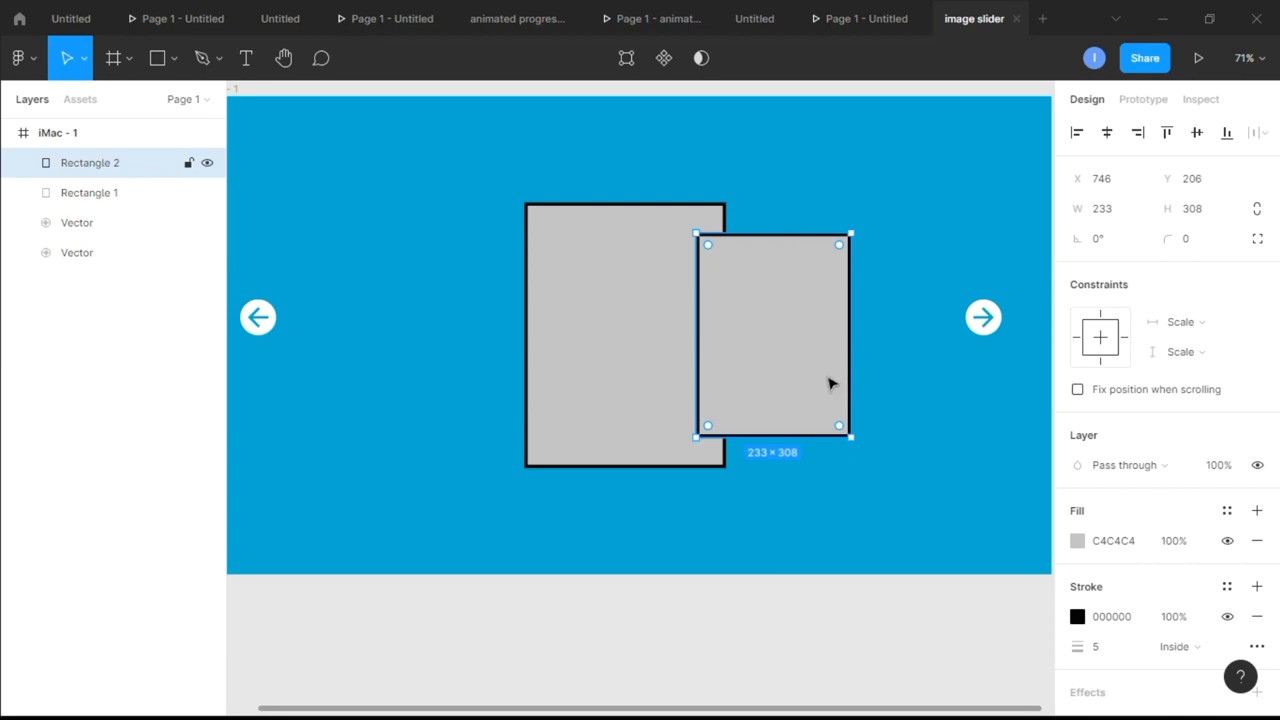
left_click_drag(828, 380, 512, 366)
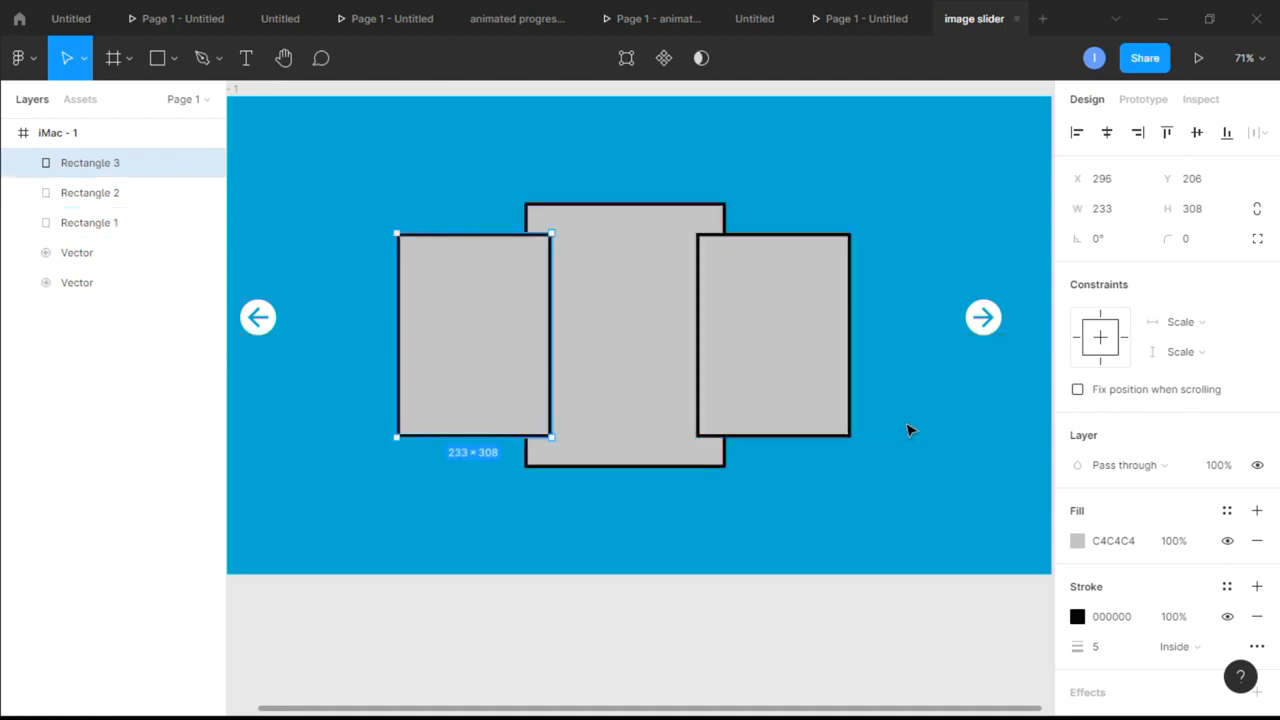
left_click(908, 429)
Duplicate the right side card at a smaller size and place one smaller card at each outer end of the row
left_click(741, 365)
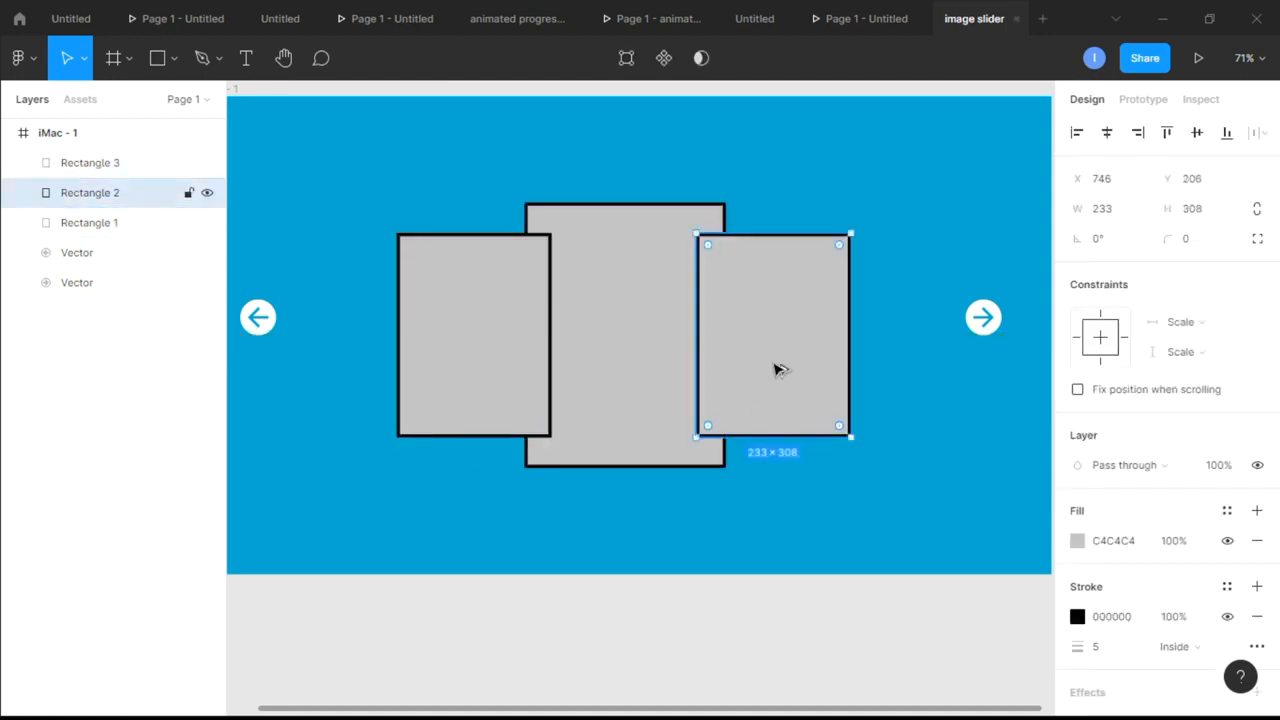
left_click_drag(779, 370, 871, 522, "alt")
left_click_drag(943, 596, 902, 555)
left_click_drag(886, 448, 398, 350)
left_click(790, 537)
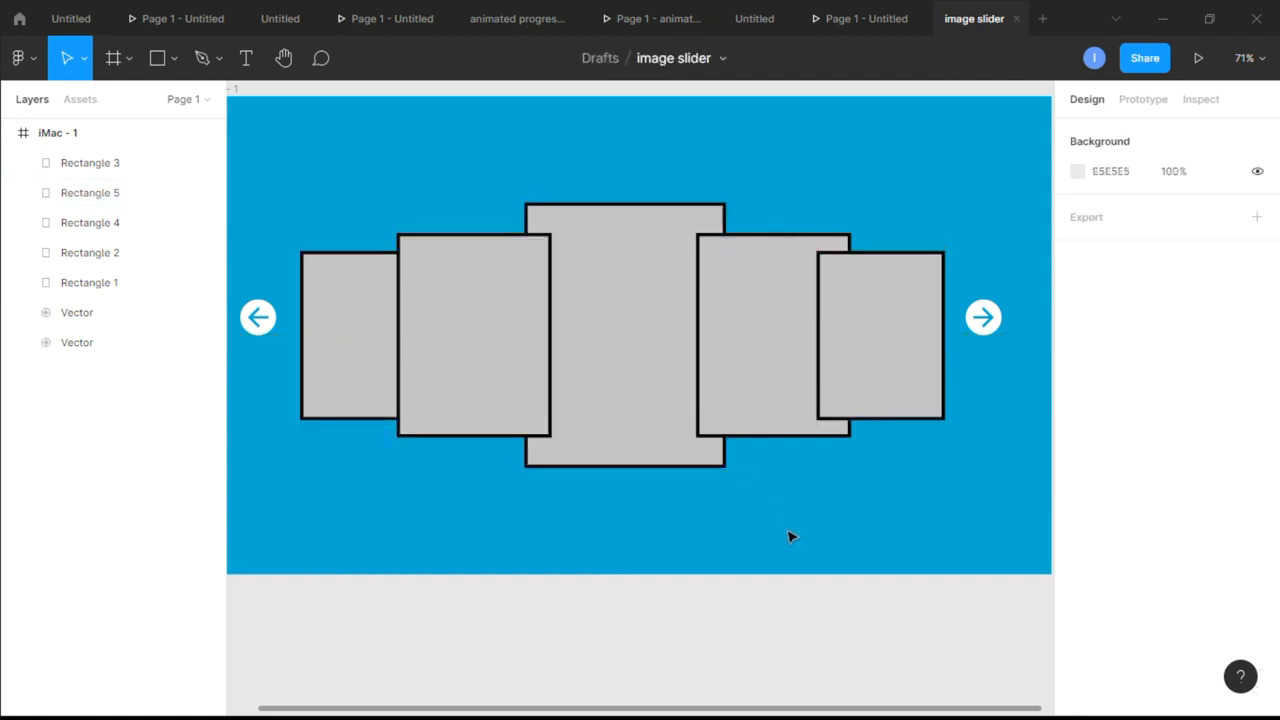
Scale all five cards together to about 840 × 347 overall, keeping the row centered between the arrows
scroll(815, 516, "down", 3)
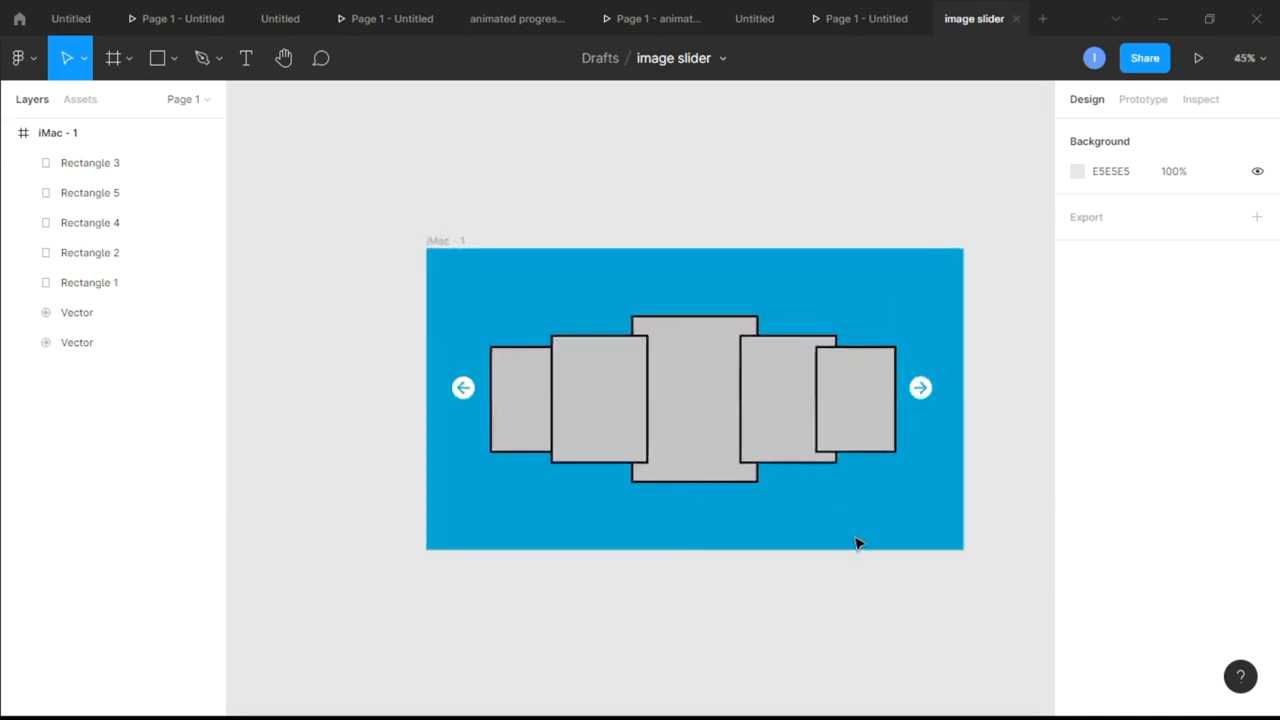
left_click(700, 455)
left_click_drag(598, 402, 541, 334)
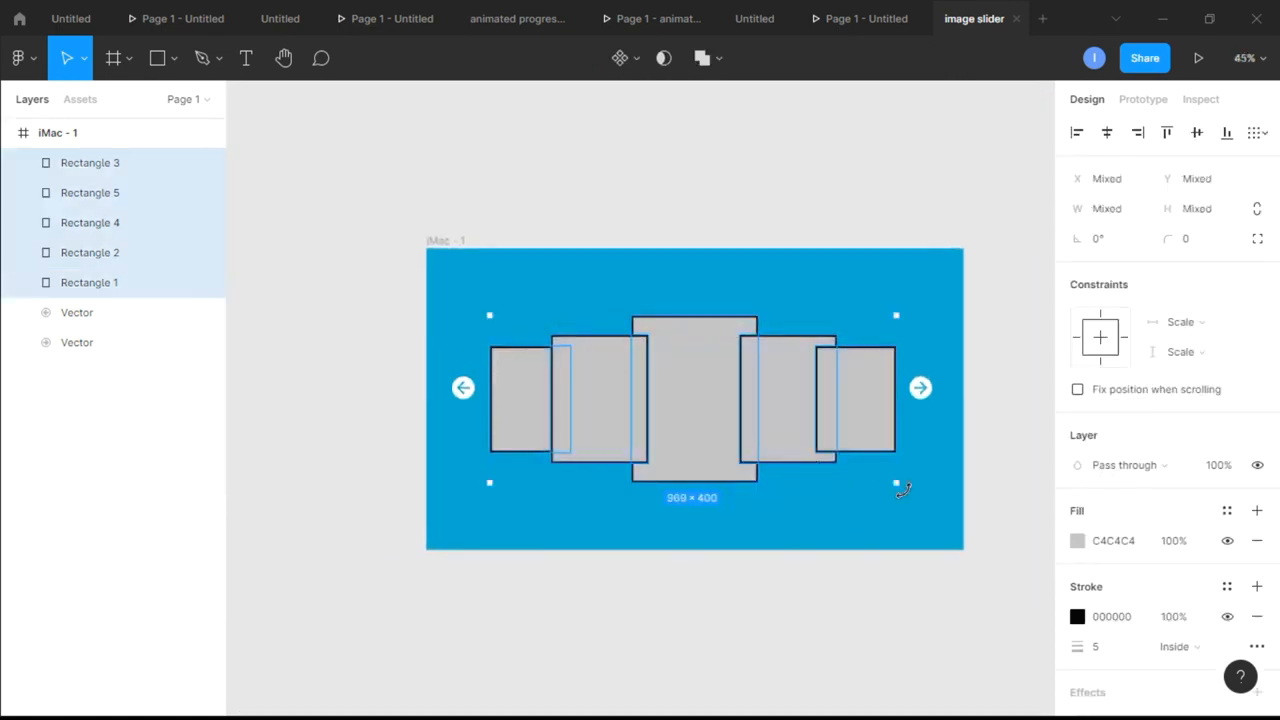
left_click_drag(898, 485, 826, 446)
left_click_drag(758, 419, 780, 429)
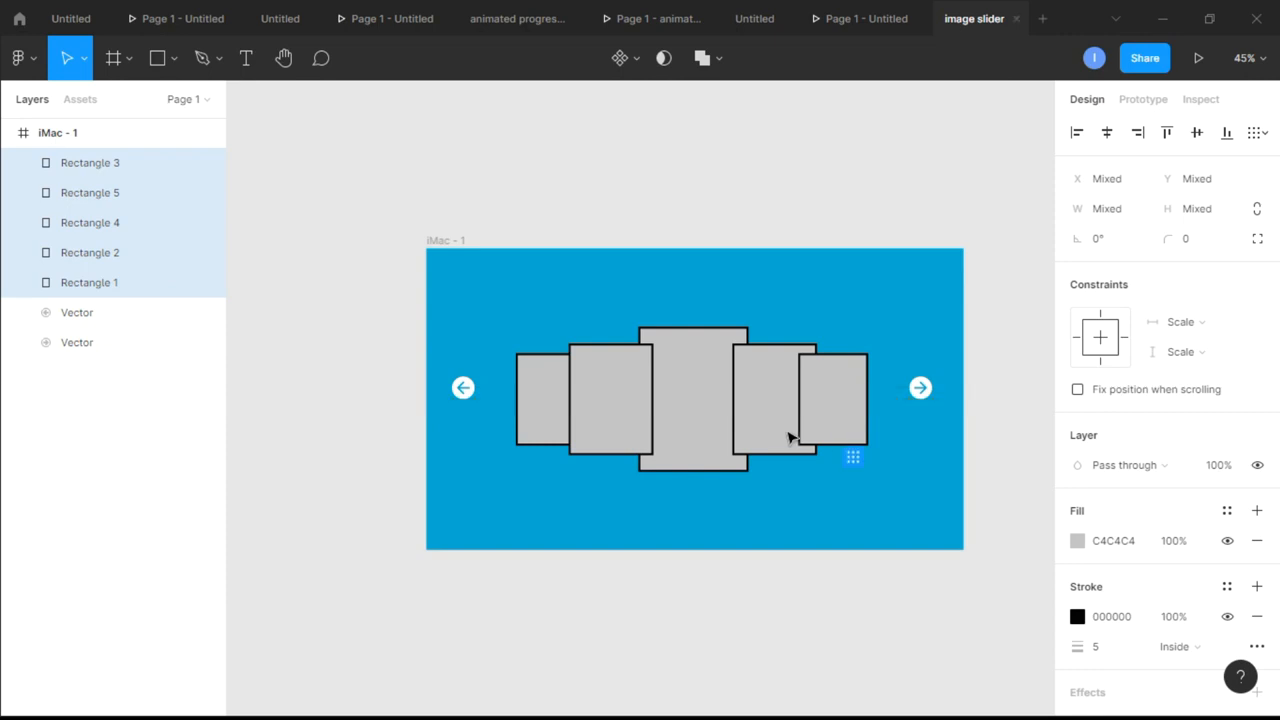
left_click(945, 509)
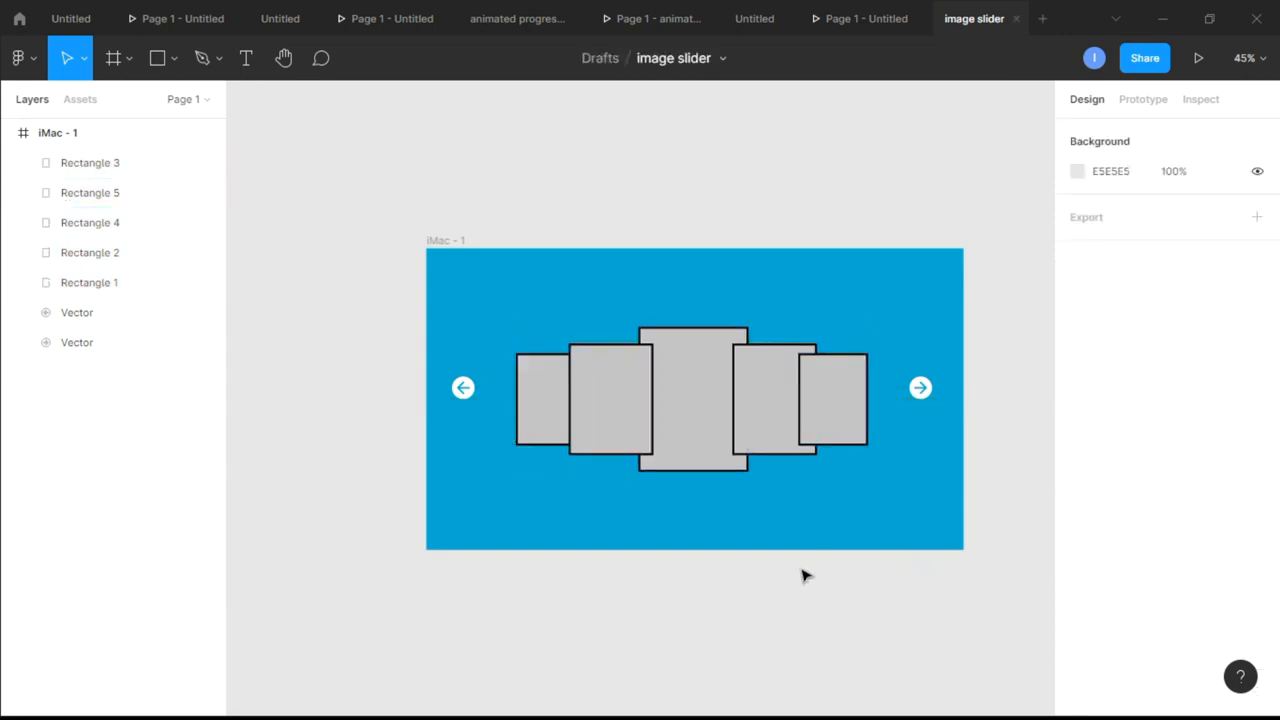
Remove the grey fill from all five cards so only their black outlines remain
left_click(722, 462)
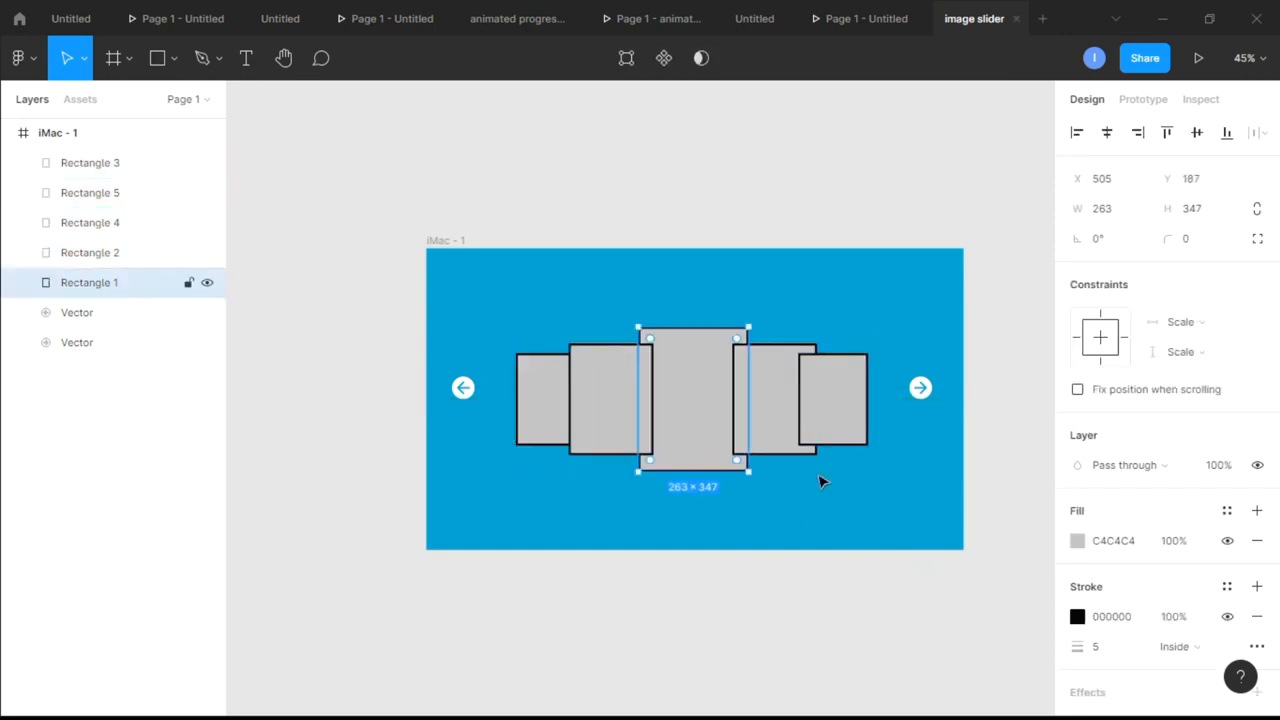
left_click(1254, 543)
left_click(763, 434)
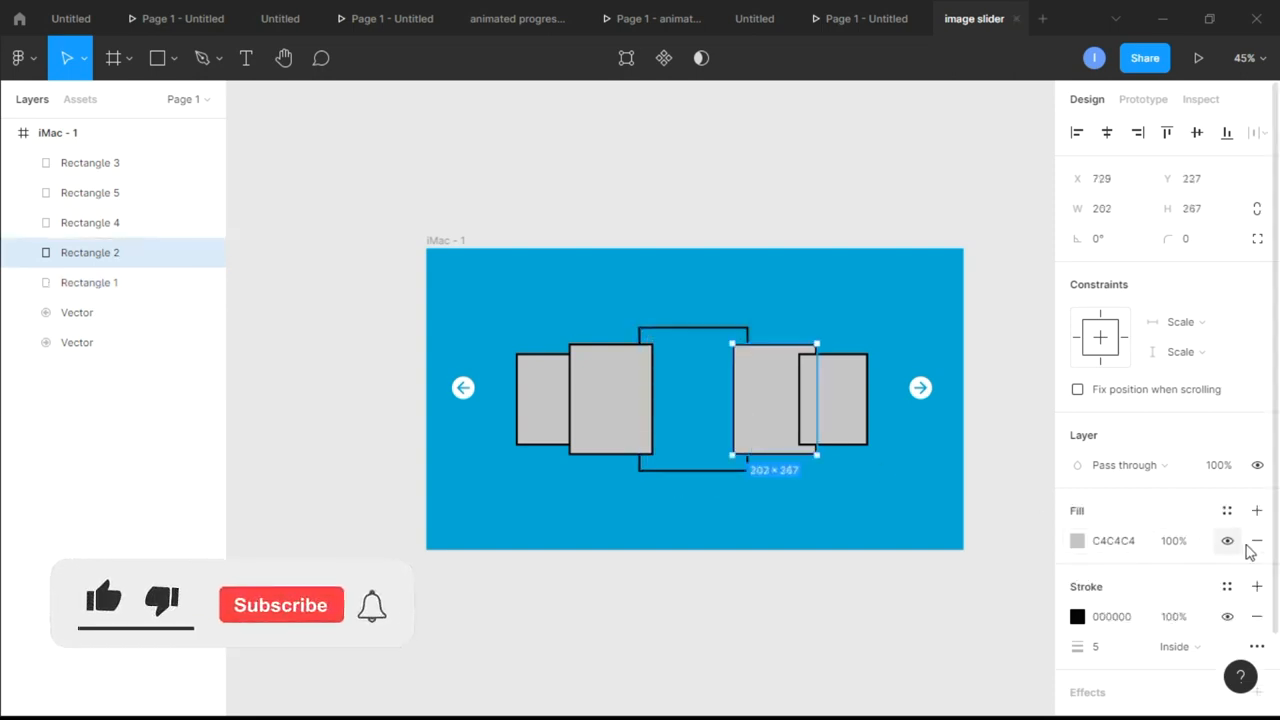
left_click(1255, 543)
left_click(830, 402)
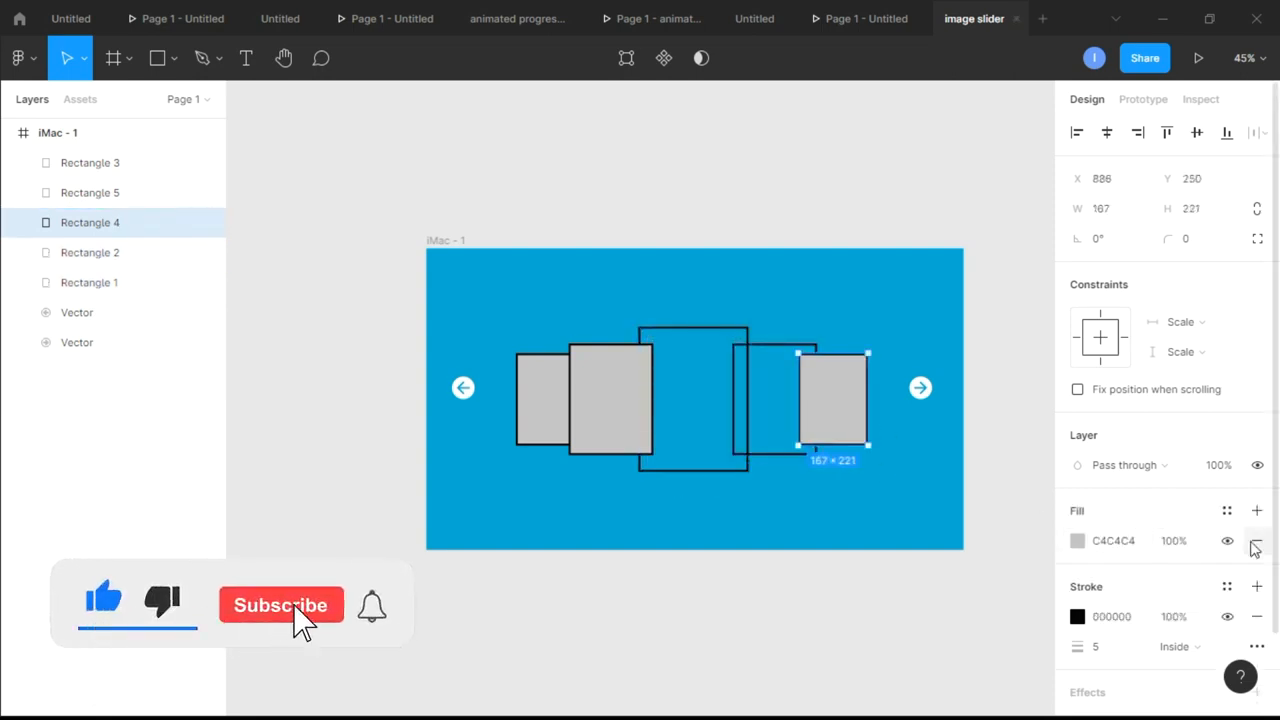
left_click(1255, 543)
left_click(580, 434)
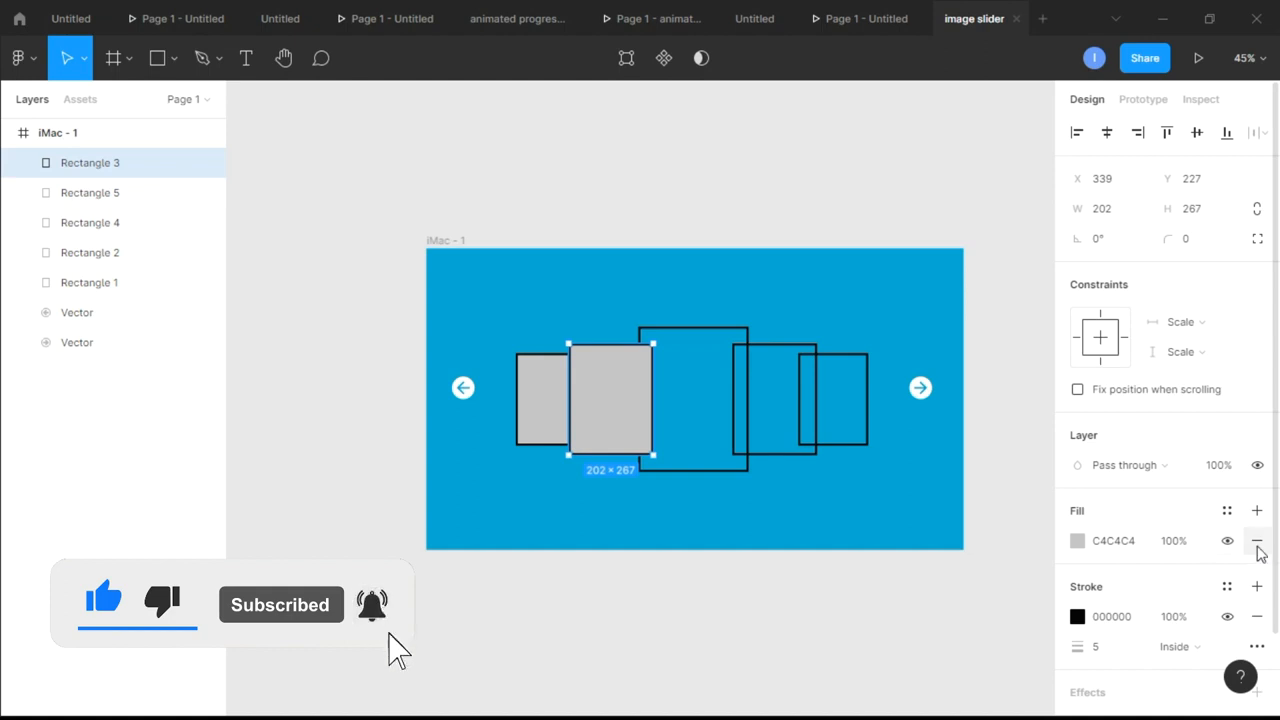
left_click(1256, 543)
left_click(563, 443)
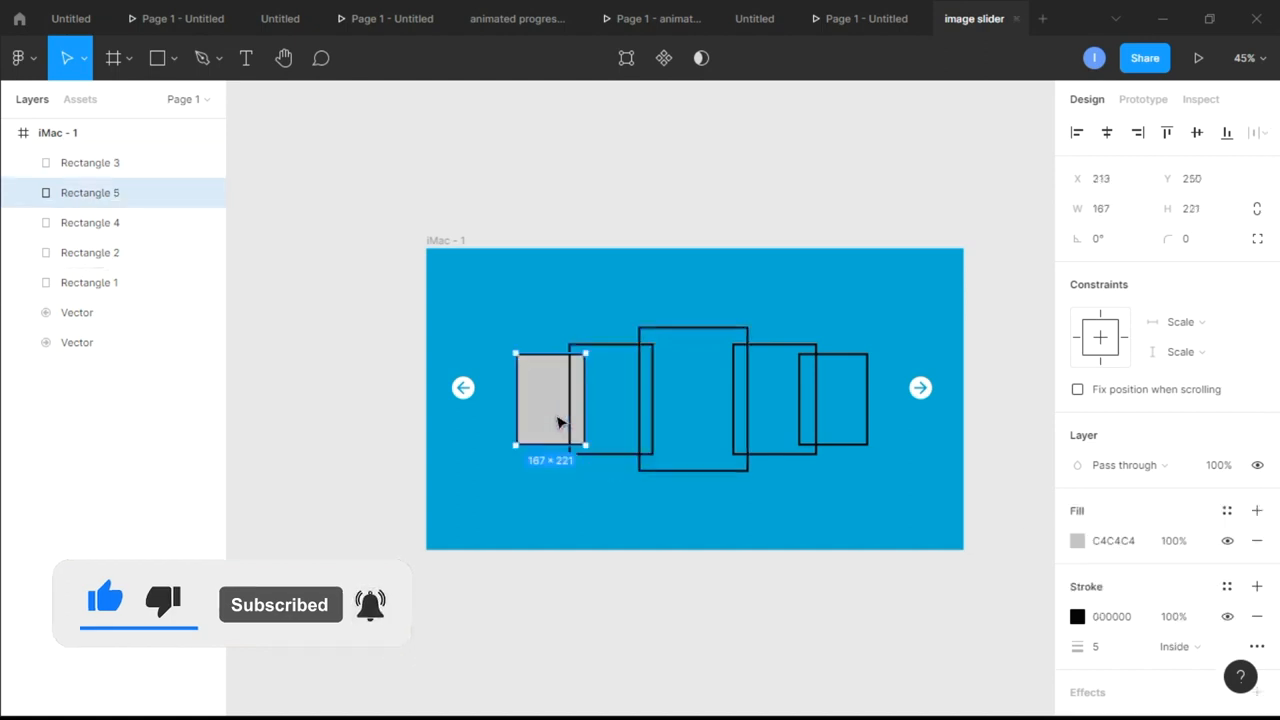
left_click(1256, 543)
left_click(968, 545)
Place a copy of the central card filled with grey C4C4C4 below the frame, keeping the original card unfilled
scroll(845, 522, "down", 2)
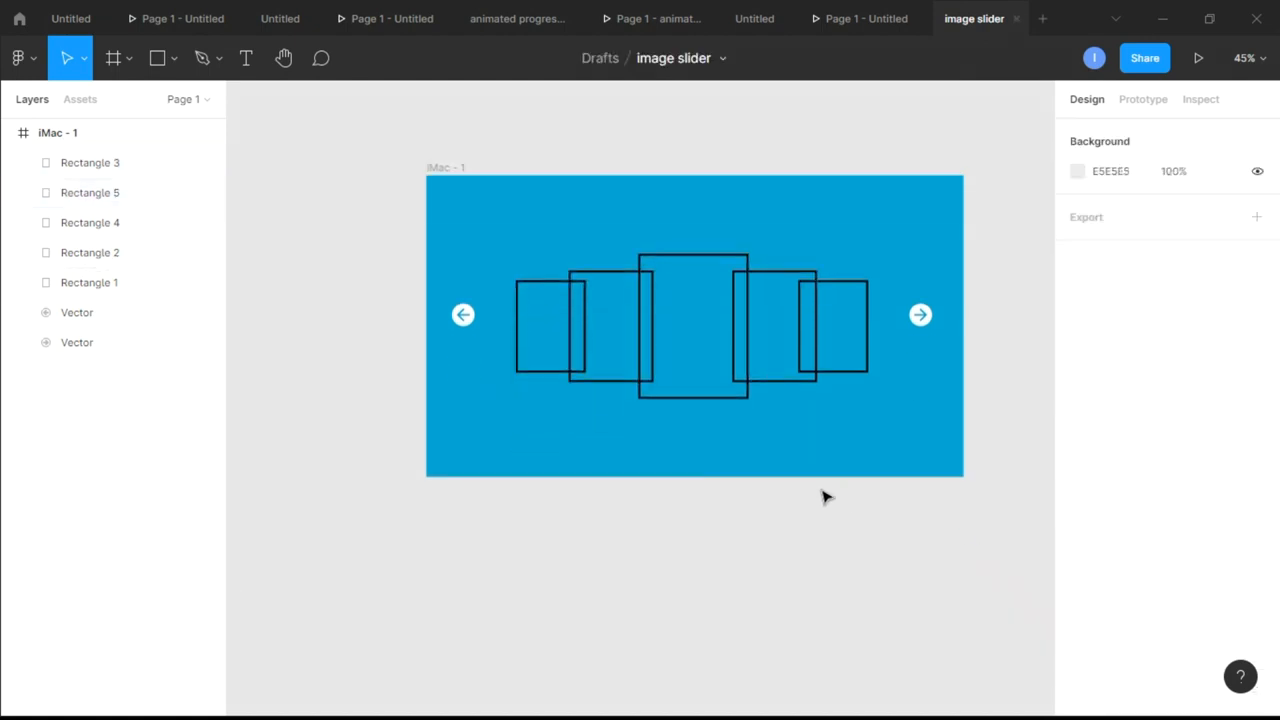
scroll(825, 497, "up", 1)
left_click(687, 397)
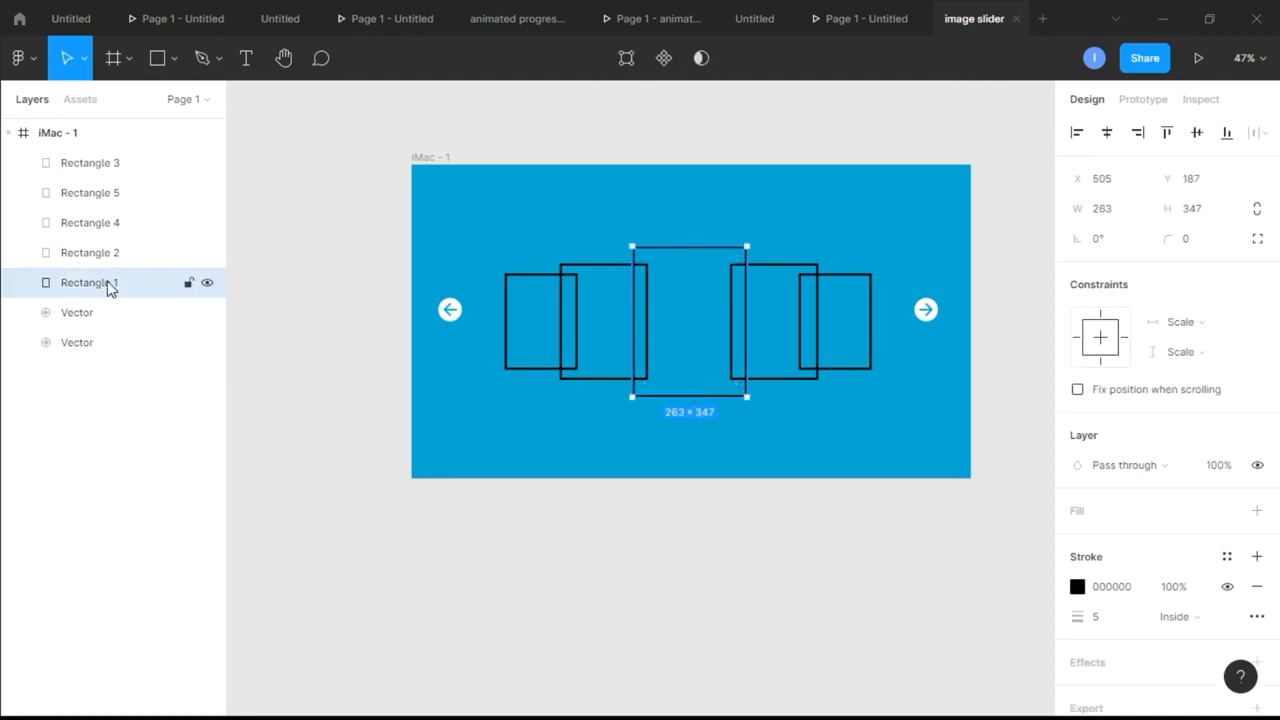
left_click(1257, 512)
left_click_drag(698, 370, 666, 620)
left_click(706, 371)
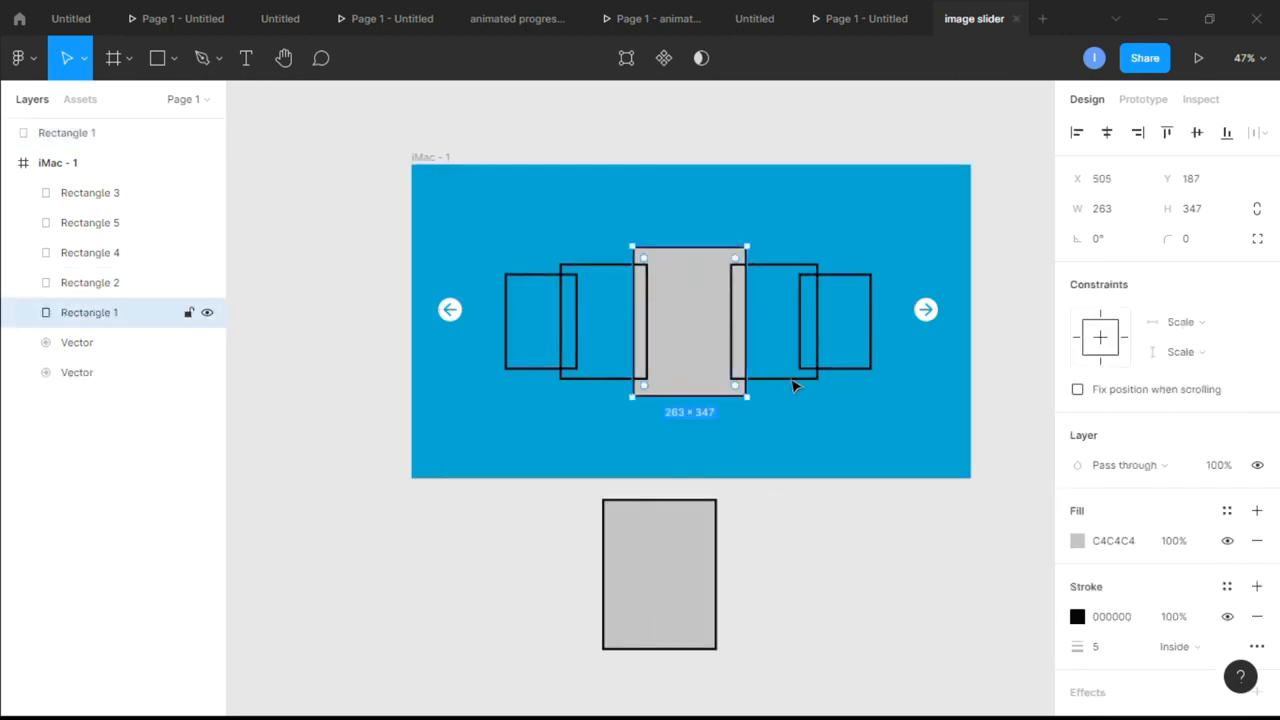
left_click(1257, 541)
scroll(794, 611, "down", 3)
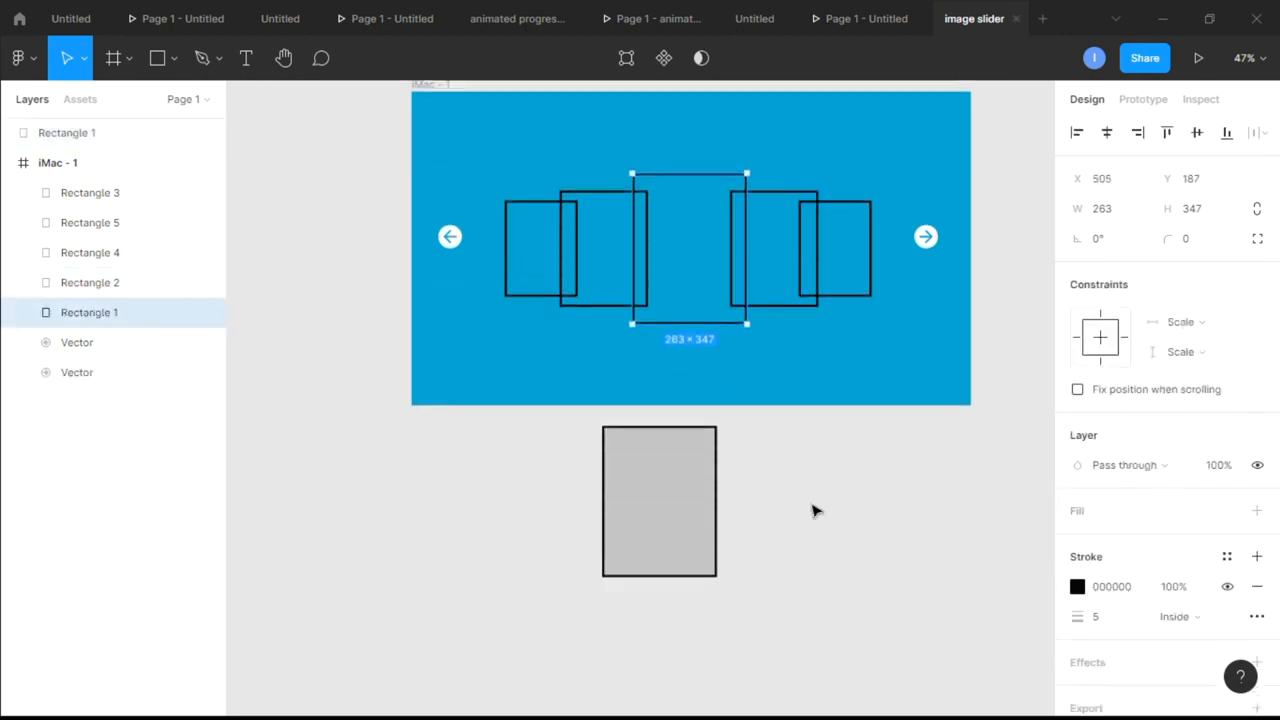
left_click(790, 377)
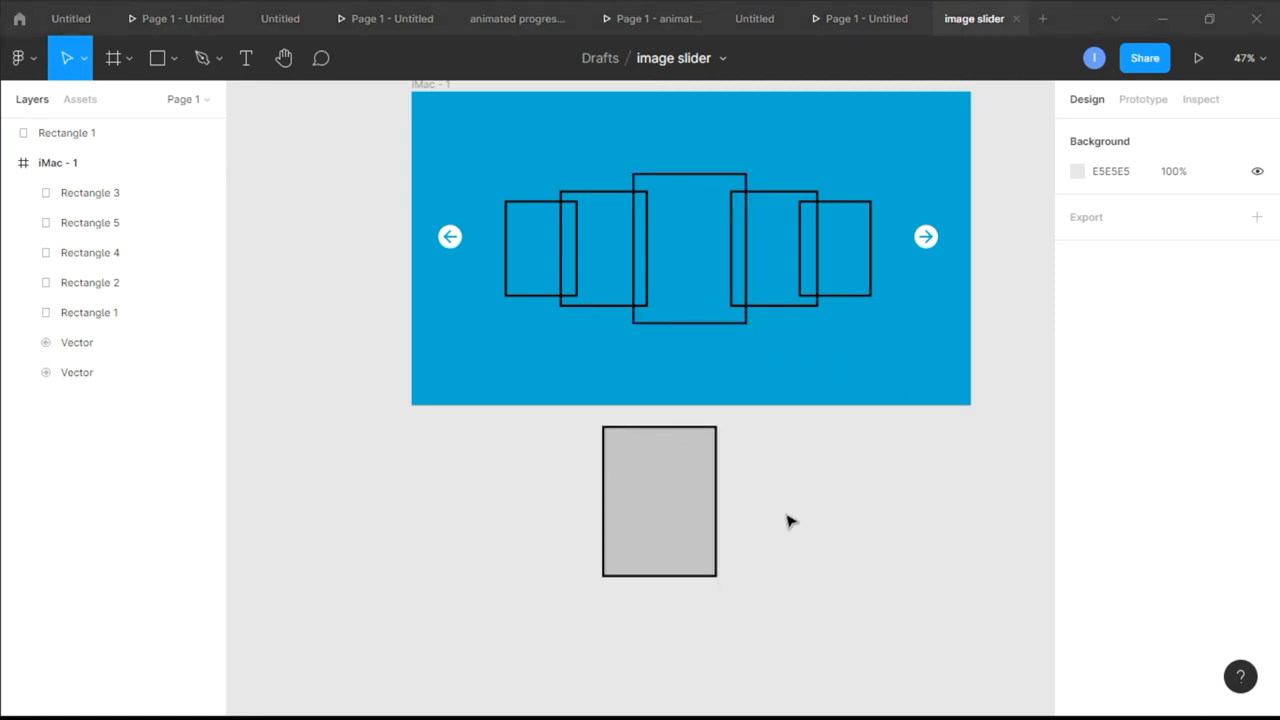
Move the grey rectangle farther down and left on the canvas below the frame, to about X -395, Y 496
scroll(780, 520, "down", 1)
left_click(670, 482)
left_click(668, 481)
scroll(694, 562, "up", 5)
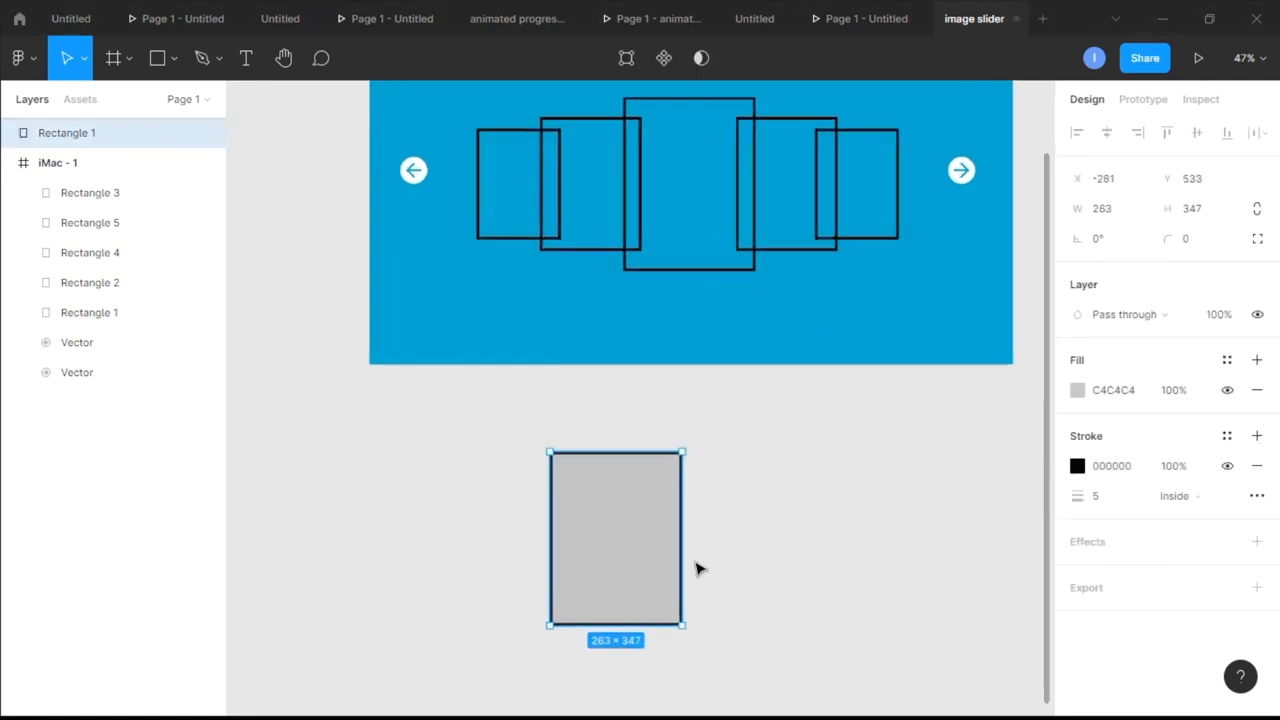
scroll(690, 556, "down", 1)
scroll(688, 555, "up", 4)
scroll(693, 560, "down", 5)
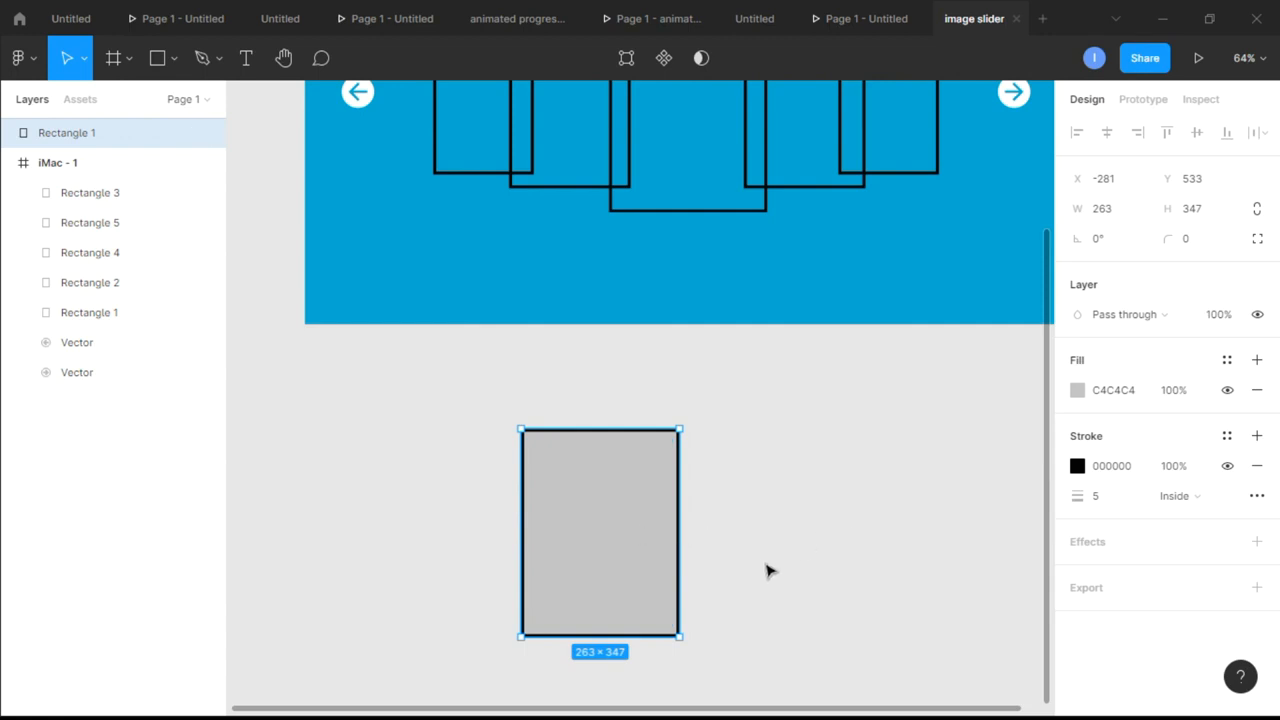
scroll(767, 570, "right", 3)
left_click_drag(546, 539, 476, 500)
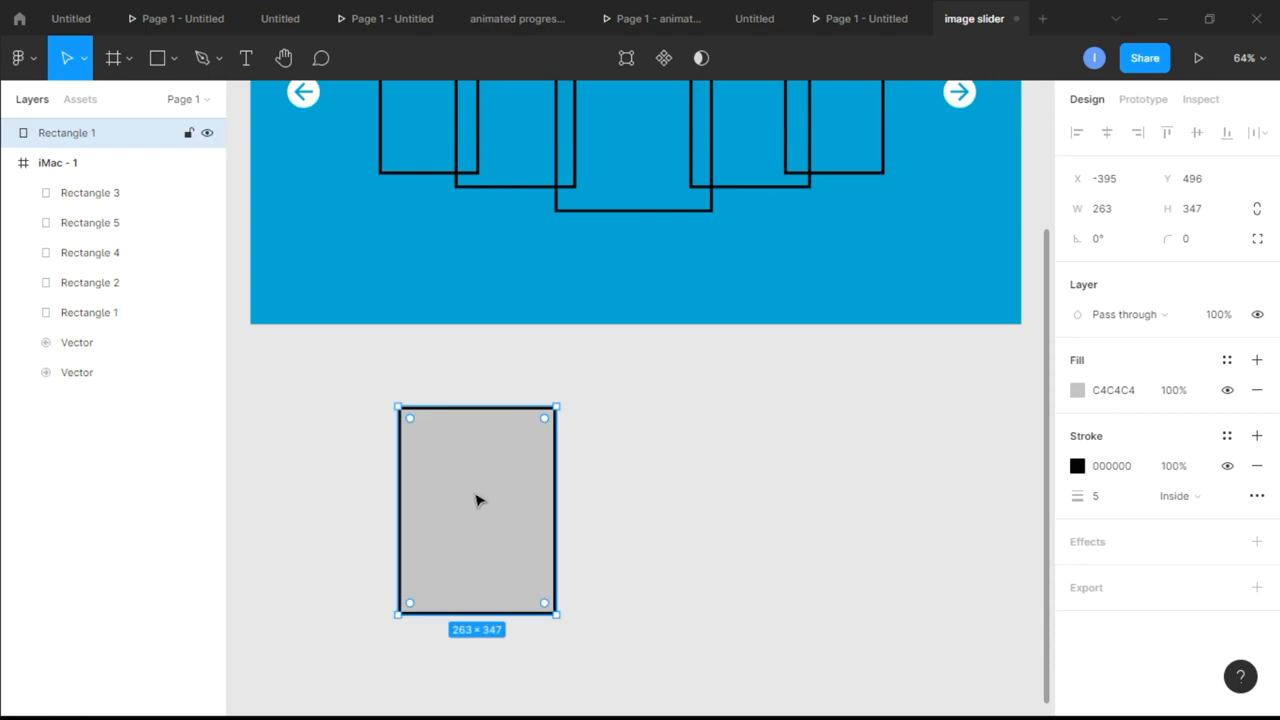
Run the Unsplash plugin with the grey rectangle selected, move its window clear of the rectangle, and search for "model"
right_click(684, 535)
mouse_move(760, 646)
scroll(966, 611, "down", 3)
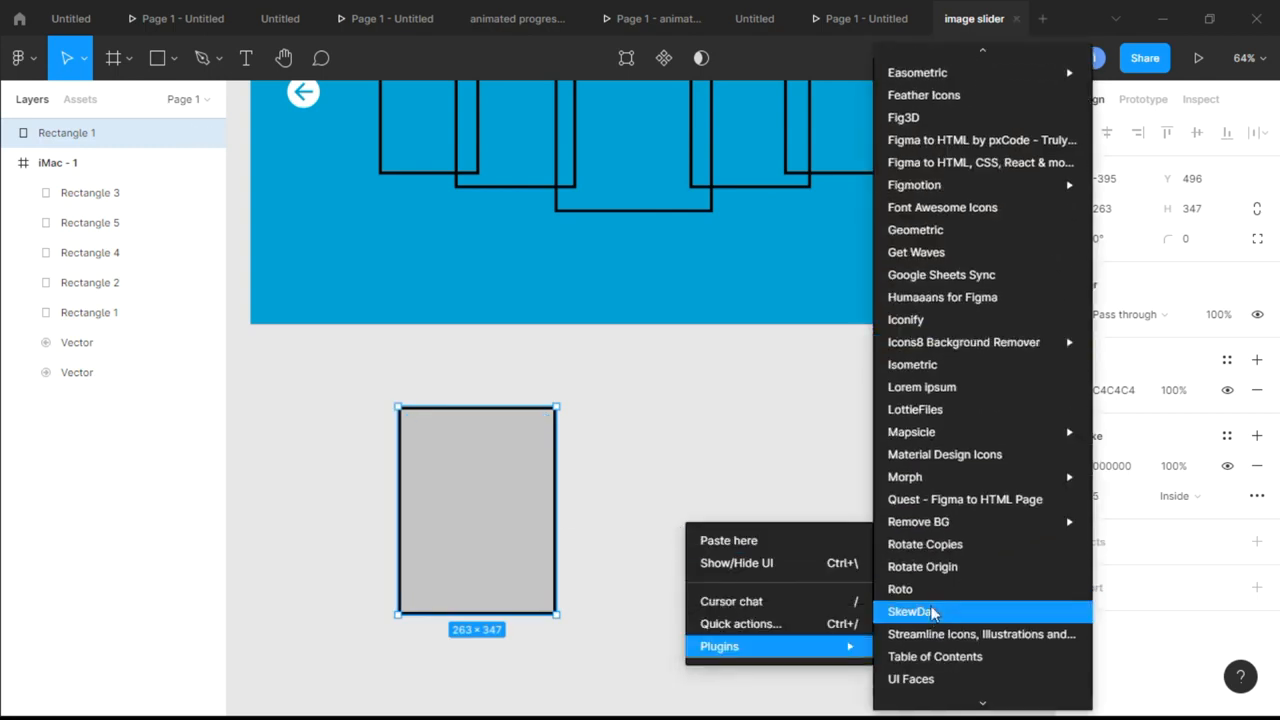
scroll(931, 606, "down", 2)
left_click(931, 549)
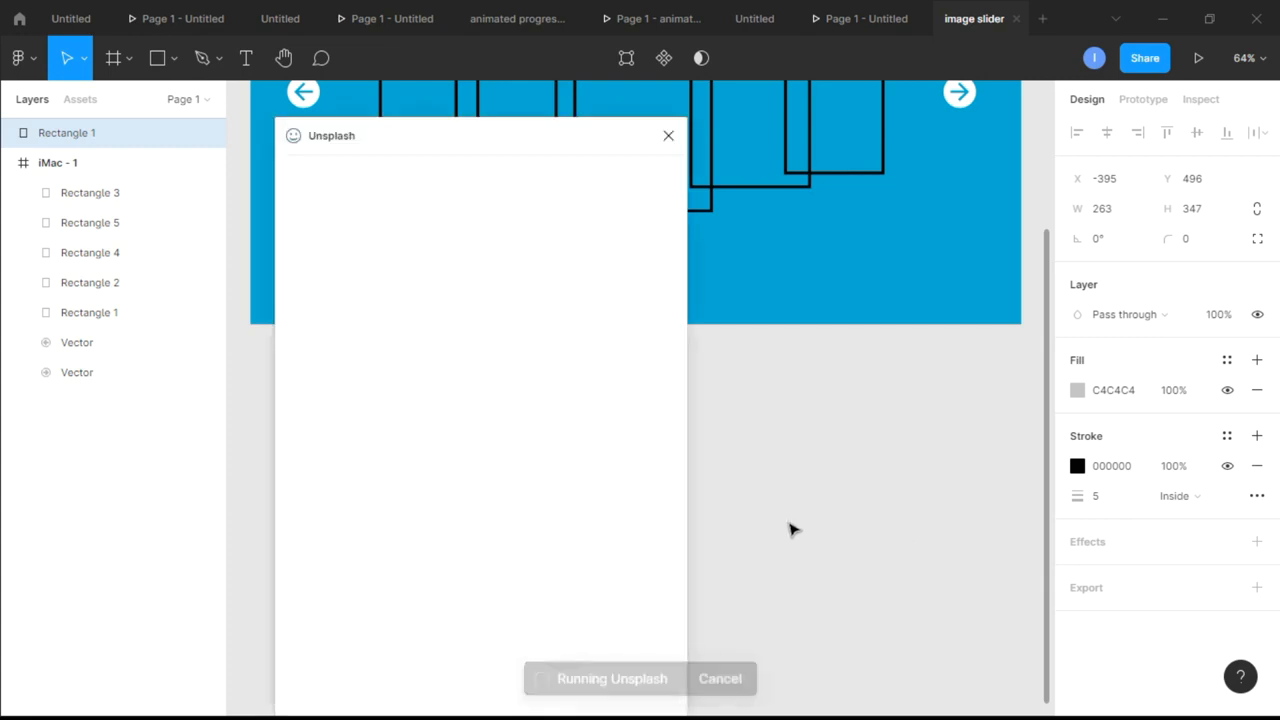
left_click_drag(454, 129, 932, 128)
left_click(866, 204)
type("model")
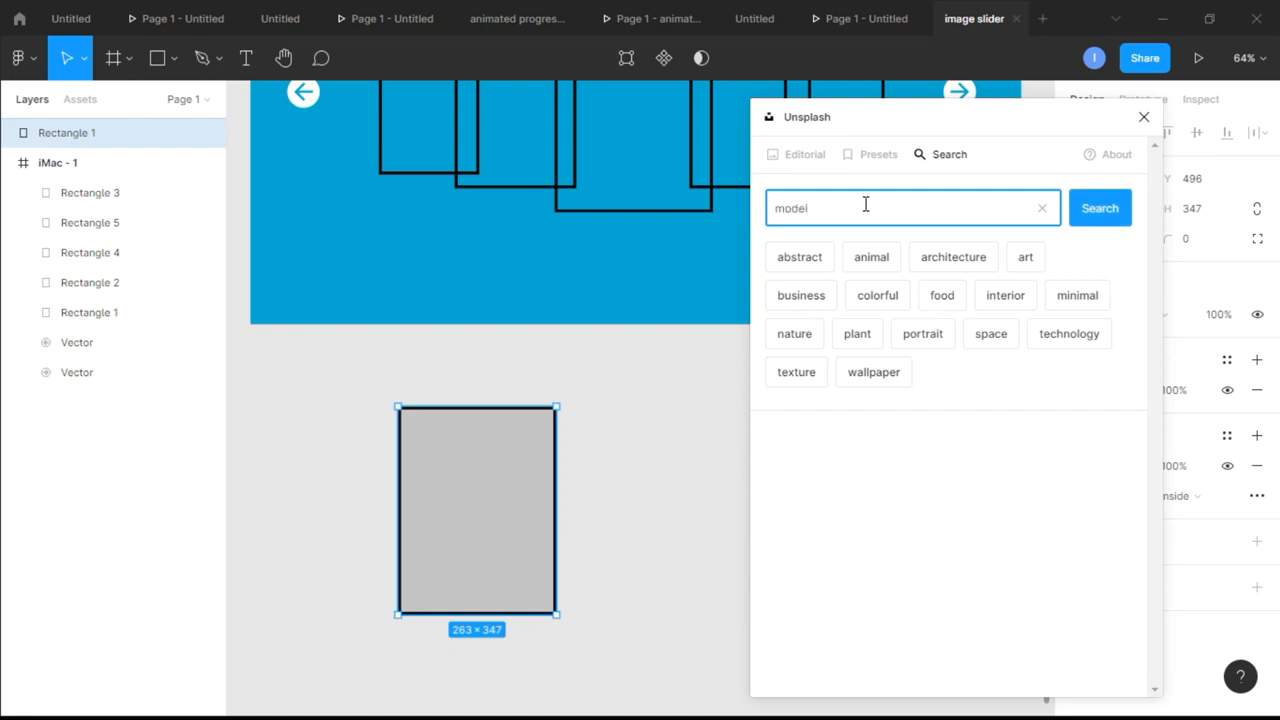
key("Return")
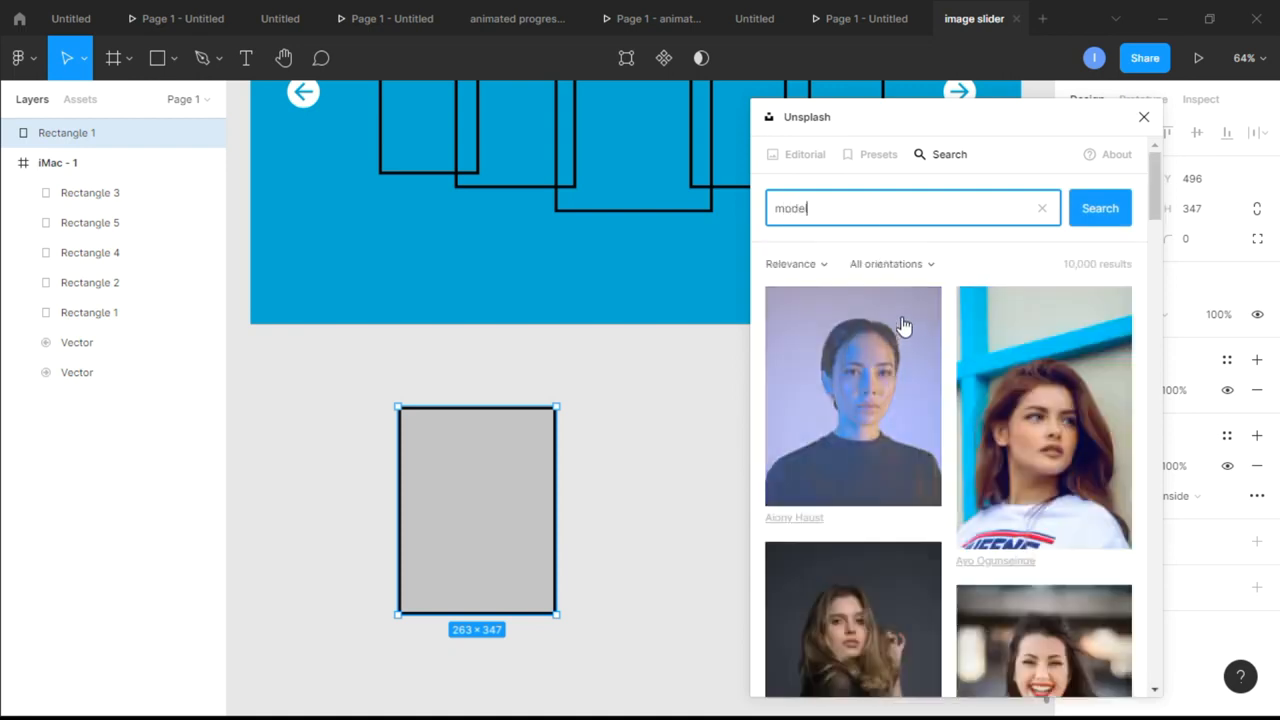
Fill the grey rectangle with the "model" result showing a woman in a hooded denim jacket against a blue wall
scroll(997, 337, "down", 3)
scroll(1083, 328, "down", 5)
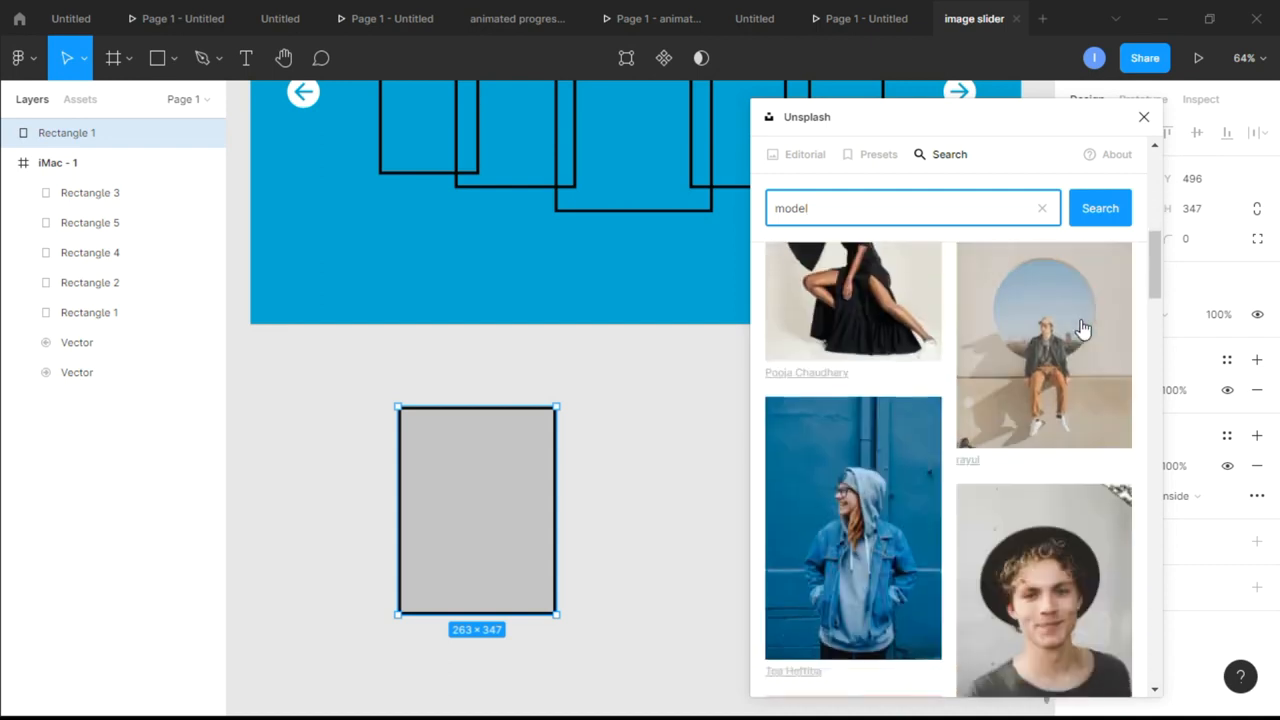
left_click(876, 370)
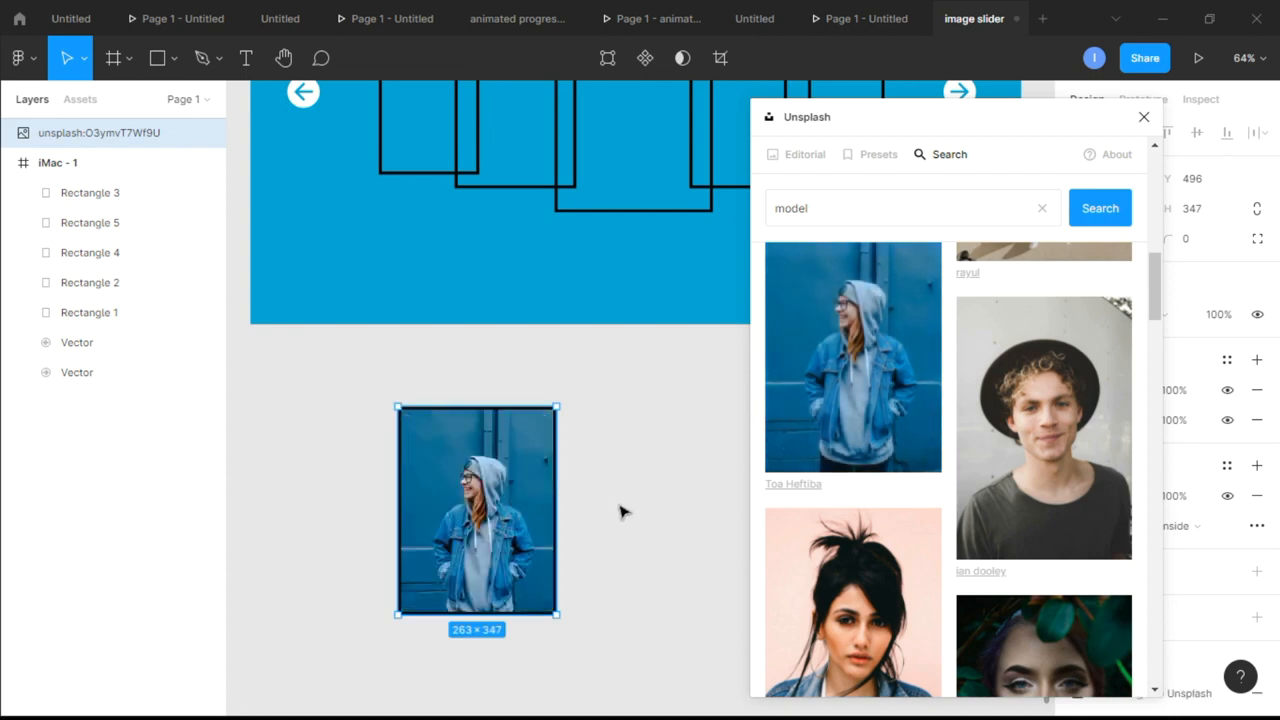
Place a copy of the denim-jacket photo card to its right in the same row, at about X -79, Y 496
scroll(619, 512, "down", 1)
scroll(619, 512, "right", 3)
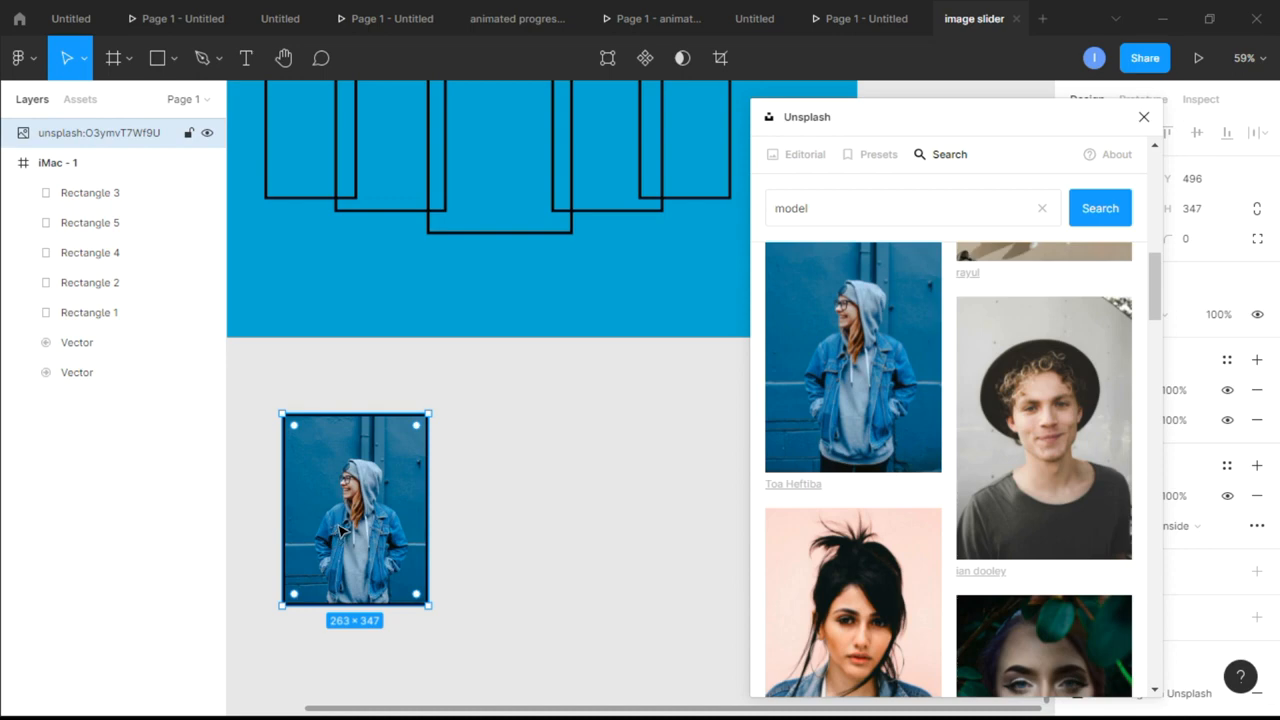
left_click_drag(350, 530, 524, 530)
Replace the second card's image with the Unsplash photo of a long-haired woman in an orange off-shoulder top
scroll(993, 466, "down", 10)
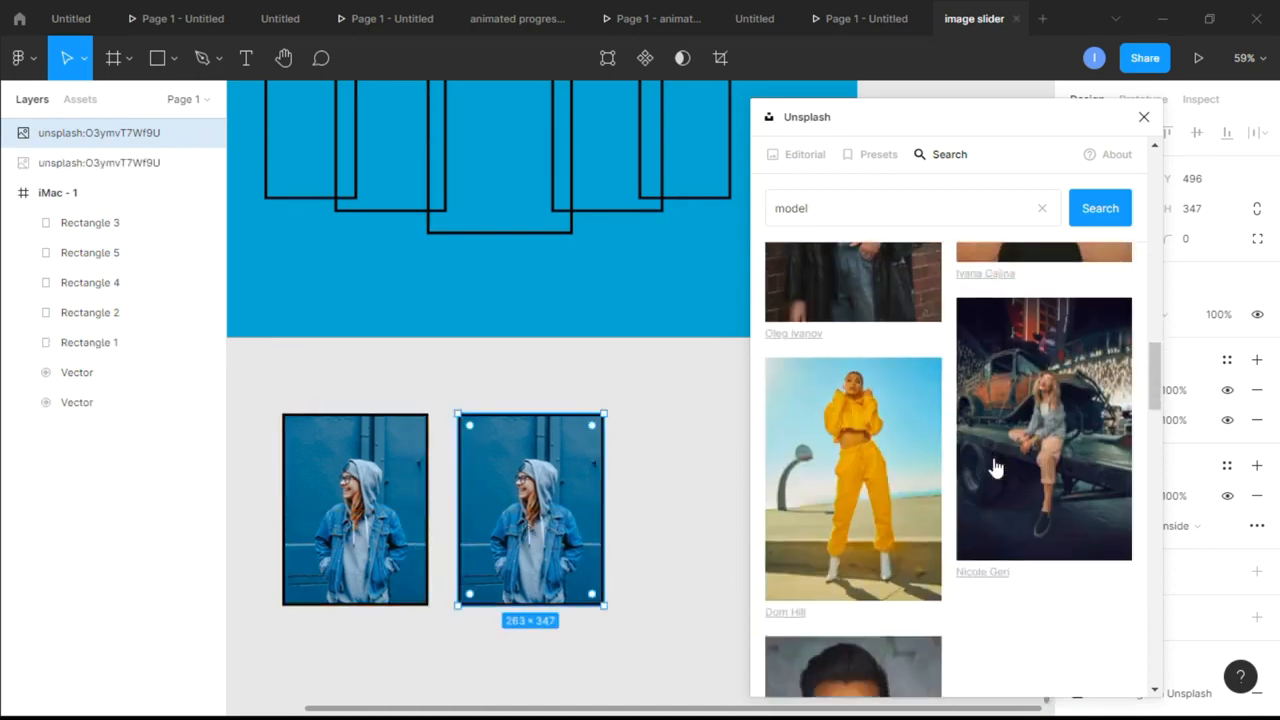
scroll(993, 466, "down", 10)
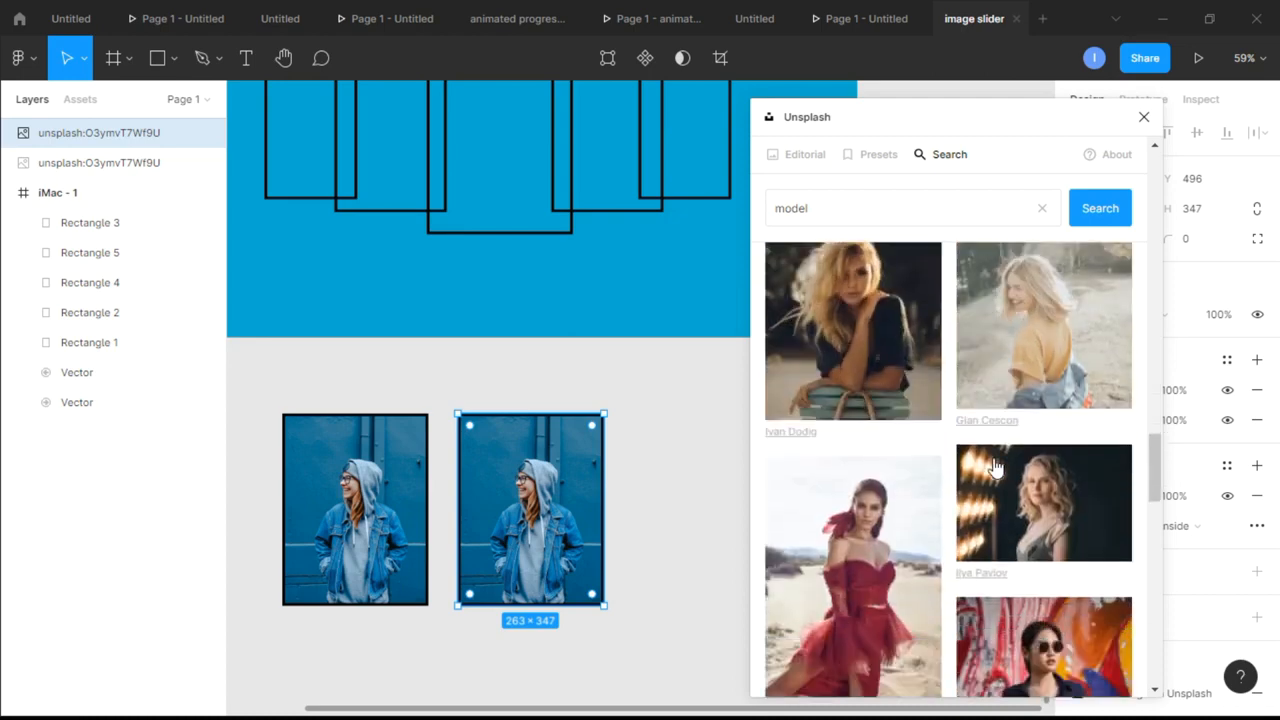
scroll(995, 467, "down", 2)
scroll(996, 467, "up", 3)
scroll(996, 467, "down", 4)
scroll(996, 467, "up", 3)
scroll(996, 467, "down", 5)
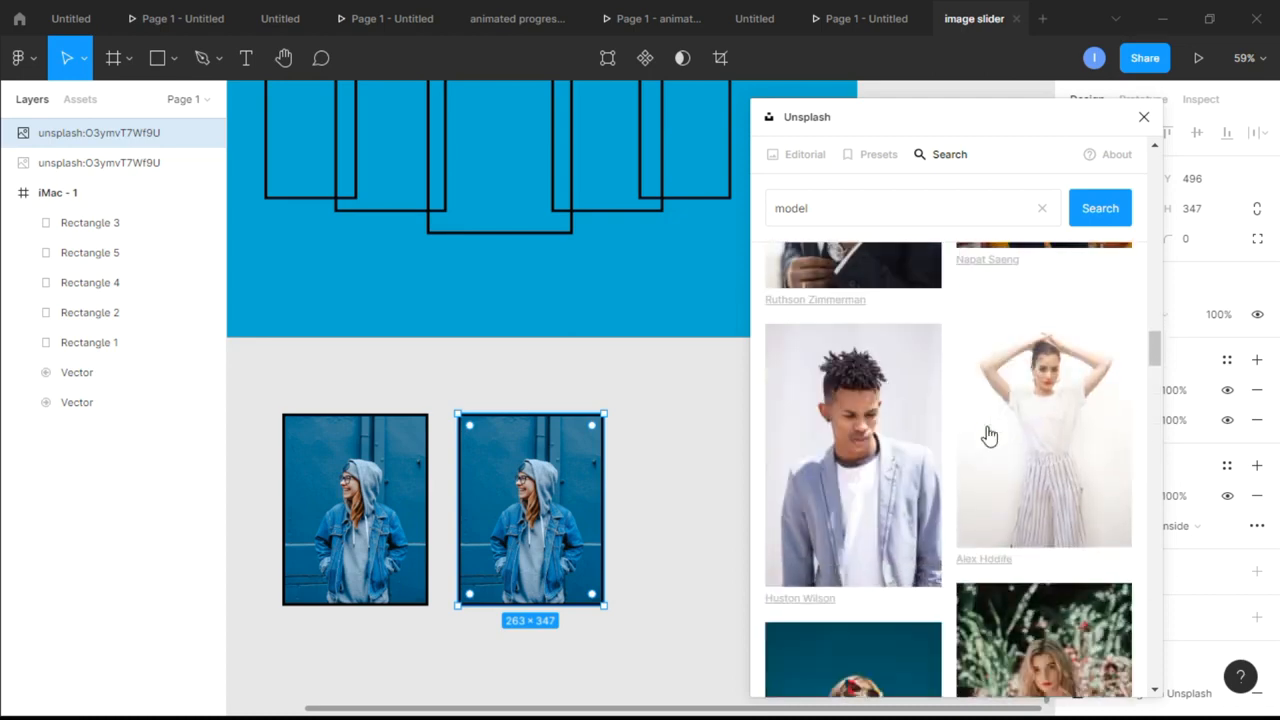
scroll(988, 435, "down", 6)
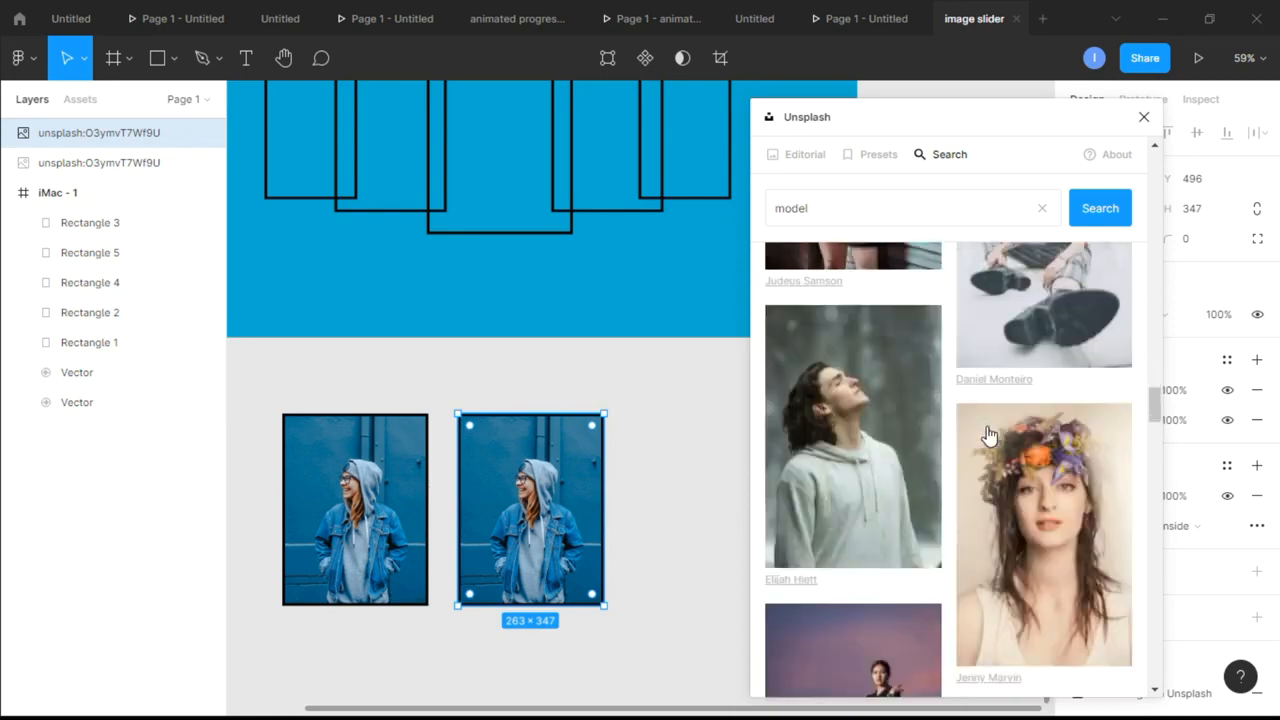
scroll(988, 435, "down", 5)
scroll(988, 435, "up", 2)
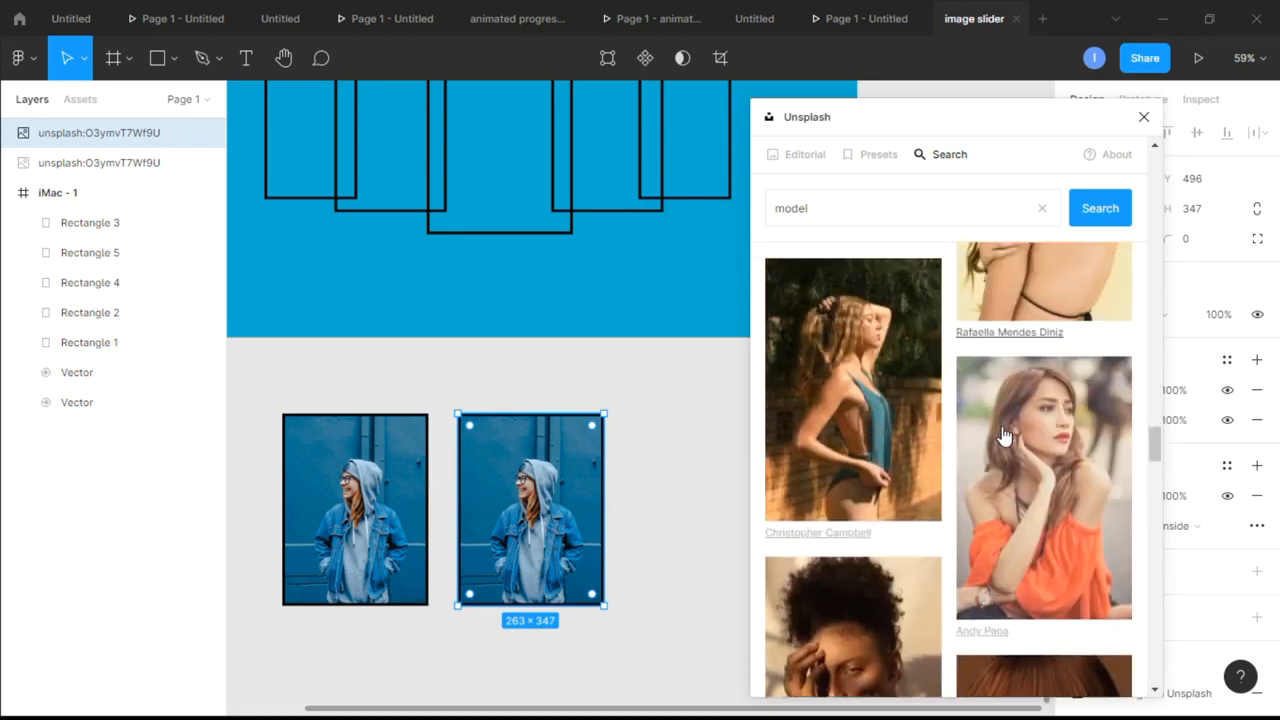
left_click(1032, 452)
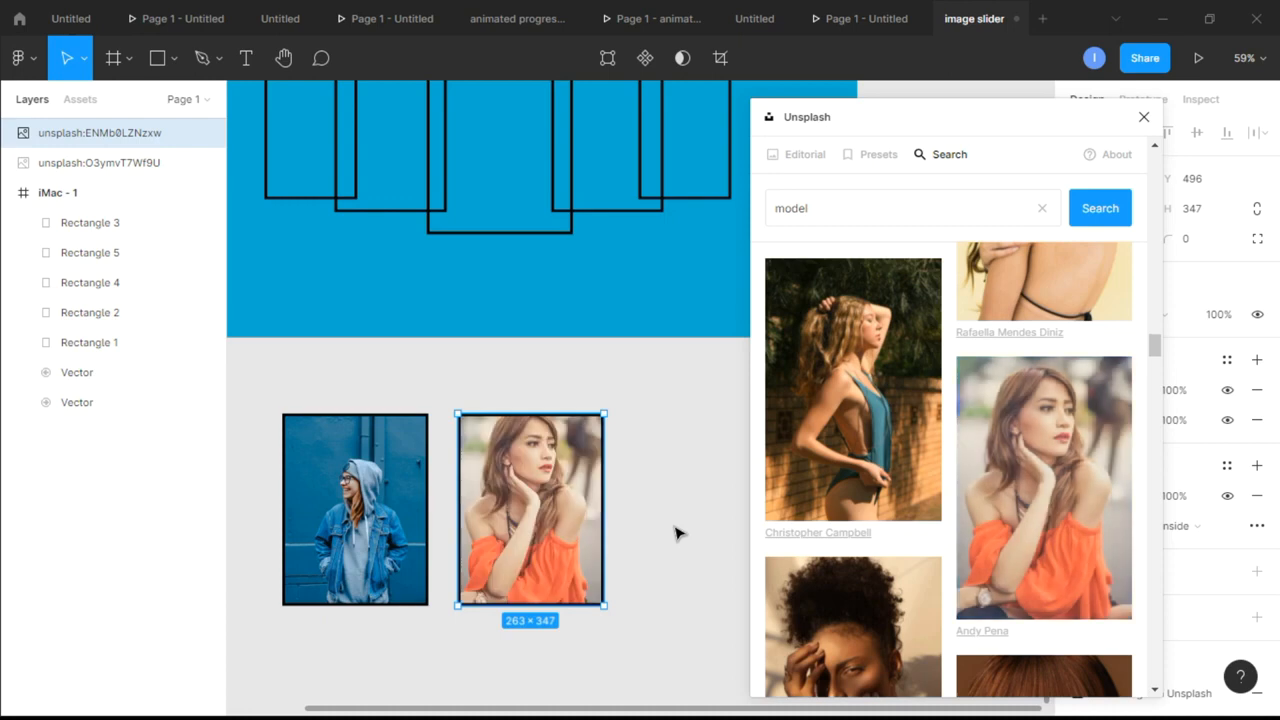
Copy the second card to about X 237, Y 496 and fill it with the red-haired woman with red lipstick
scroll(677, 531, "down", 1)
scroll(677, 531, "right", 3)
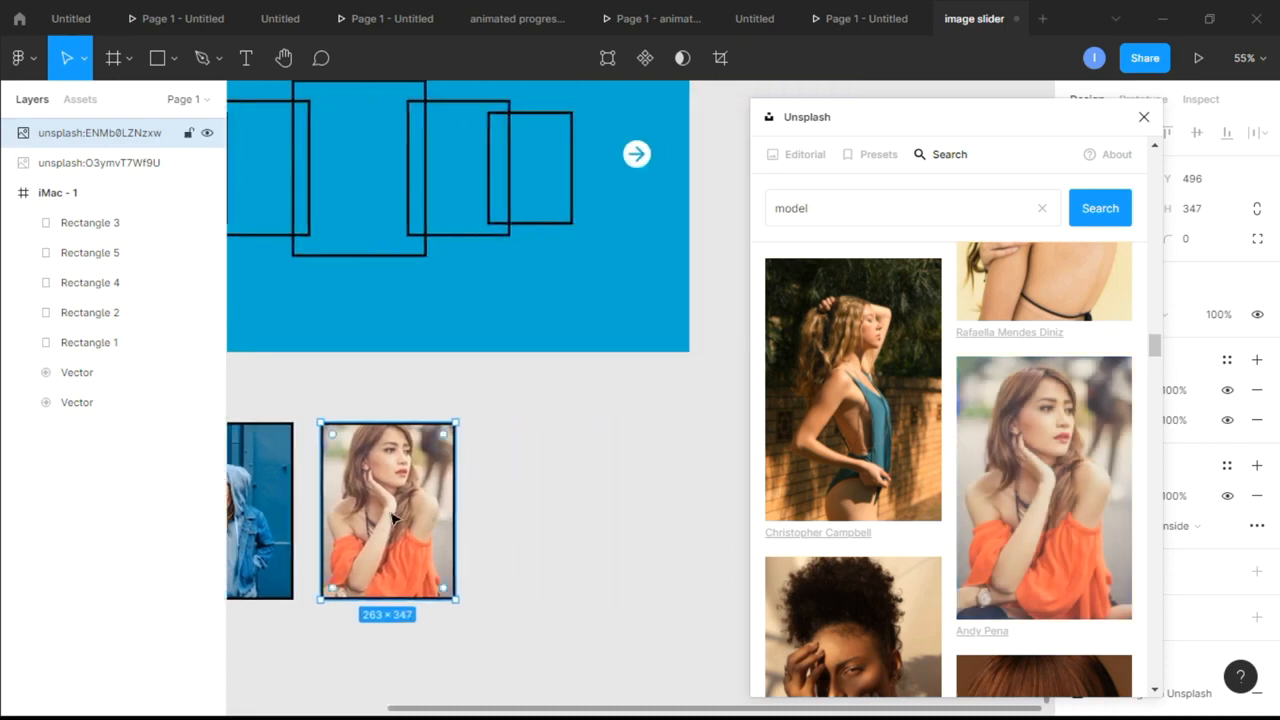
left_click_drag(437, 524, 600, 524)
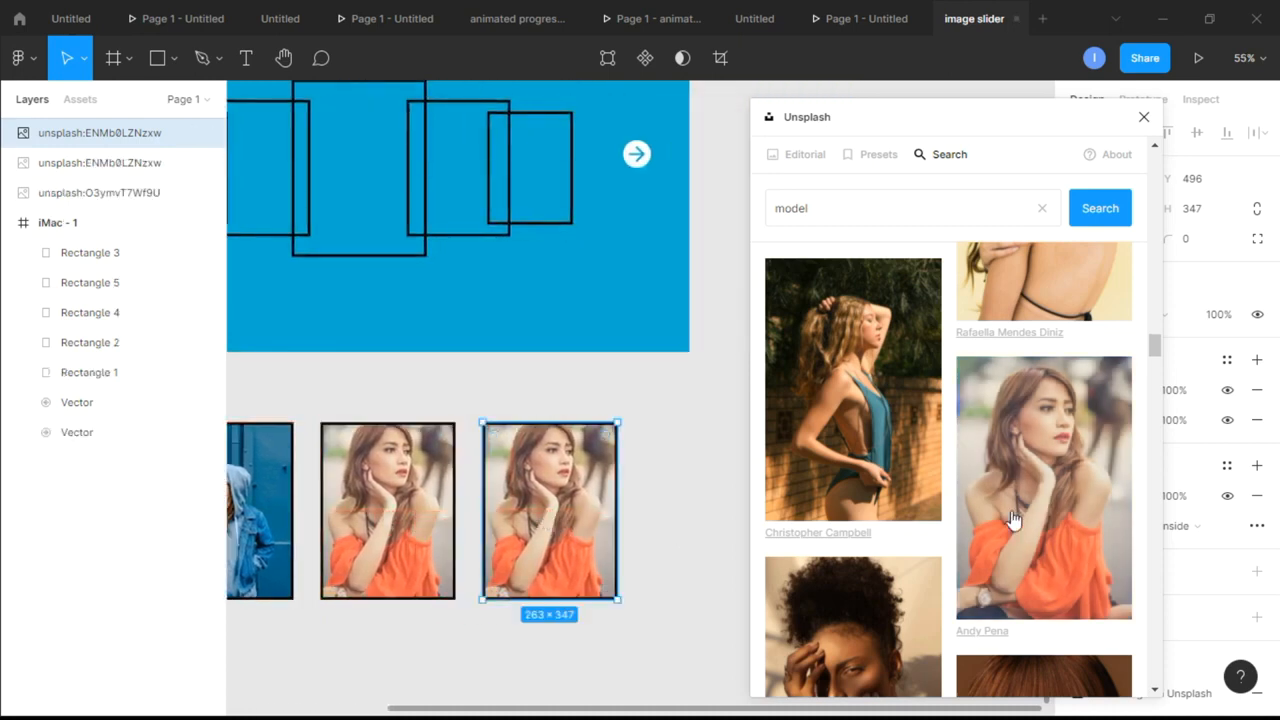
scroll(1014, 520, "down", 4)
scroll(1014, 517, "down", 3)
scroll(1040, 460, "up", 3)
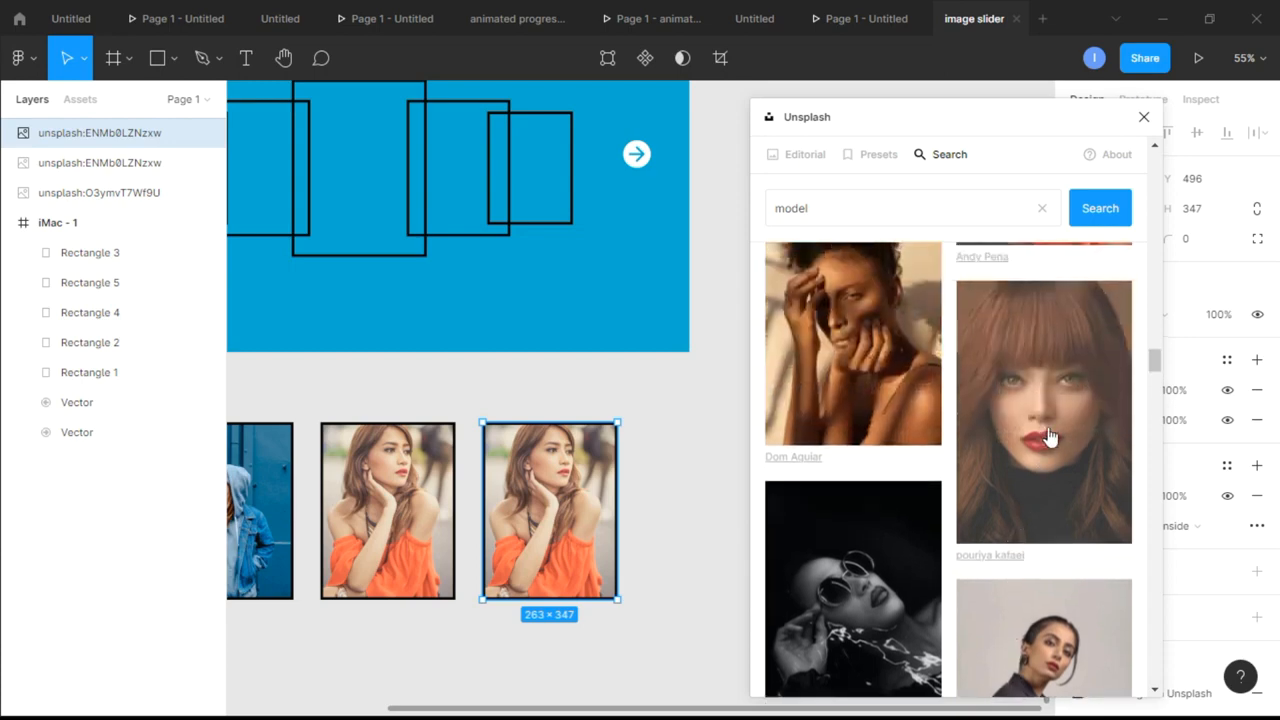
left_click(1046, 436)
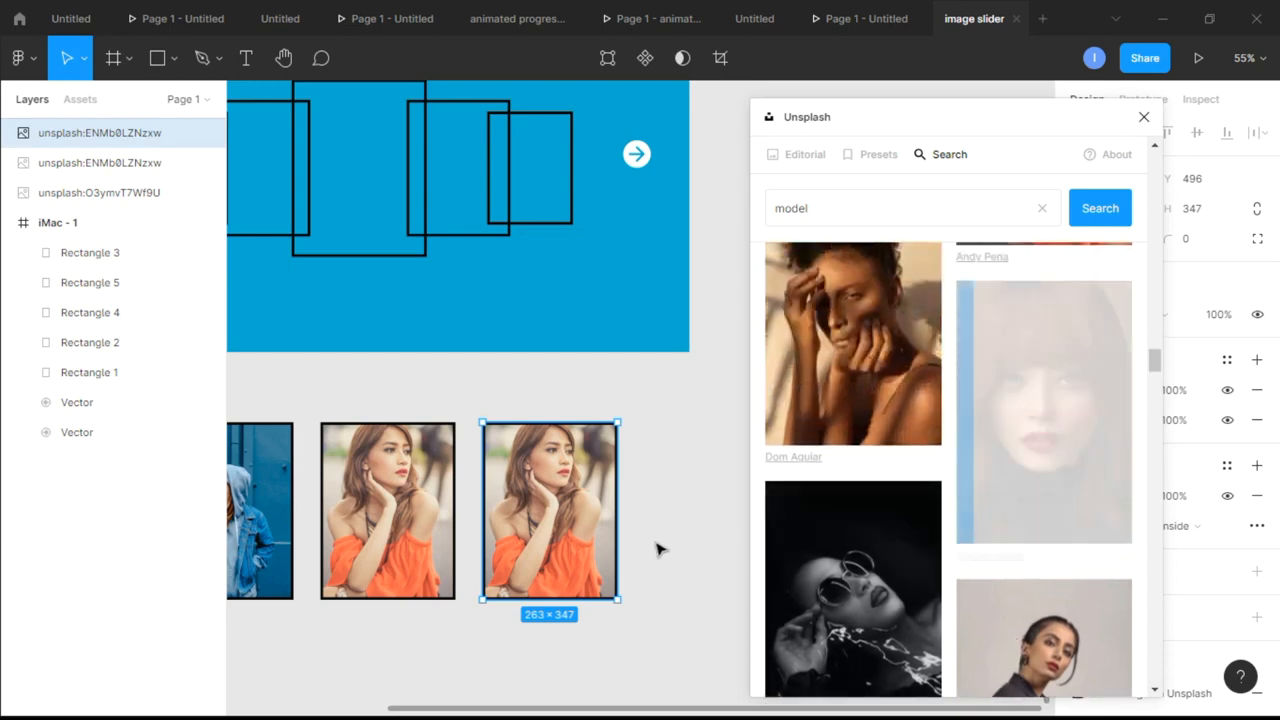
Copy the third card to about X 533, Y 496 and fill it with the blonde woman against a purple background
scroll(676, 548, "down", 3, "ctrl")
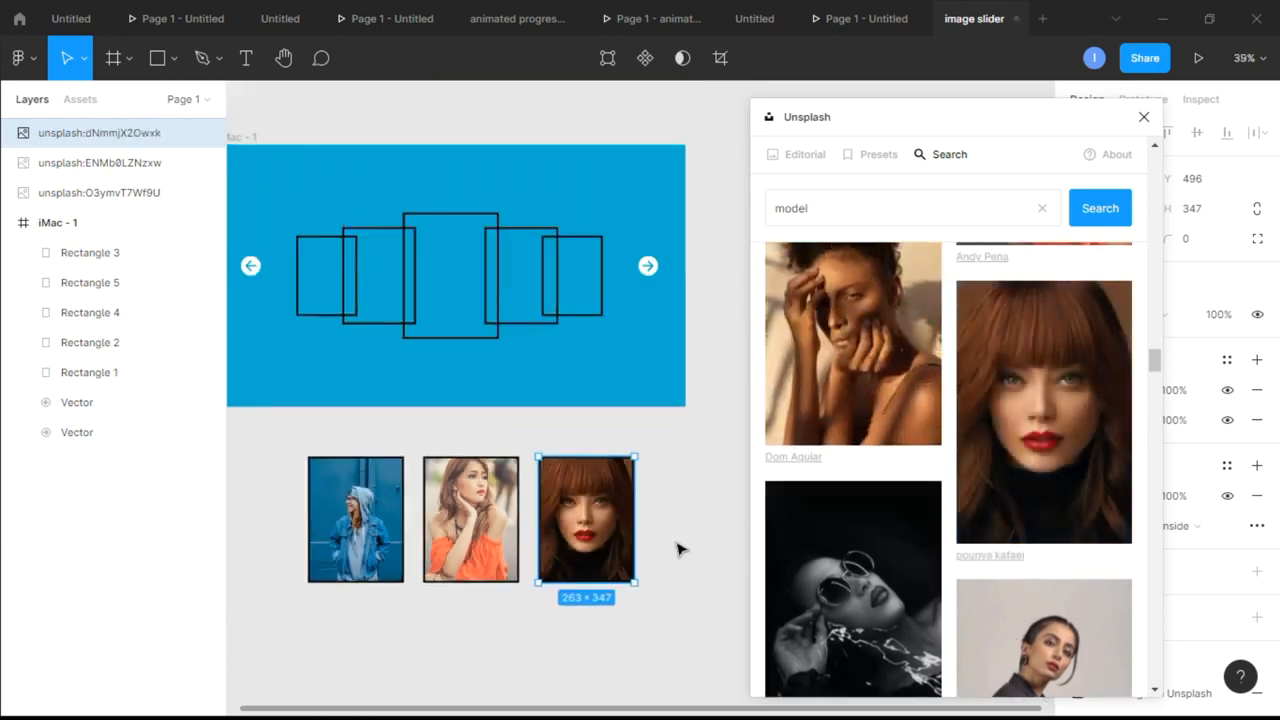
scroll(676, 548, "right", 3)
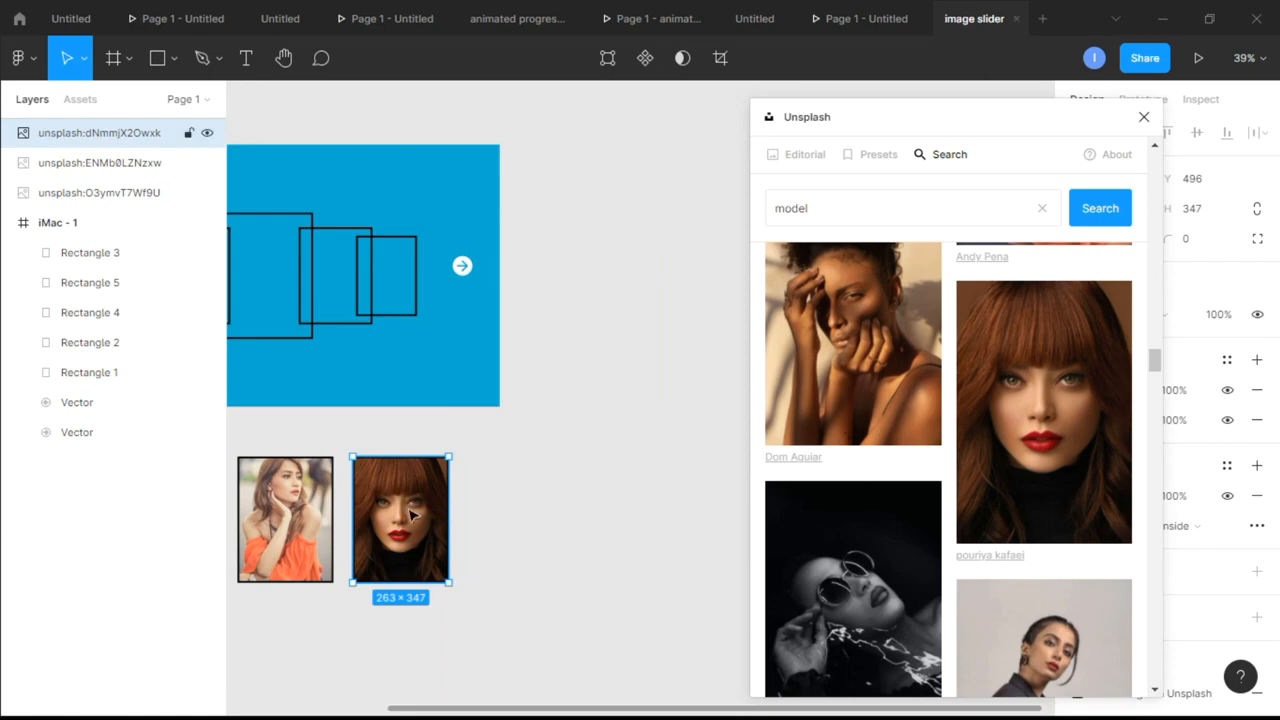
left_click_drag(415, 527, 523, 527, "alt")
scroll(930, 538, "down", 10)
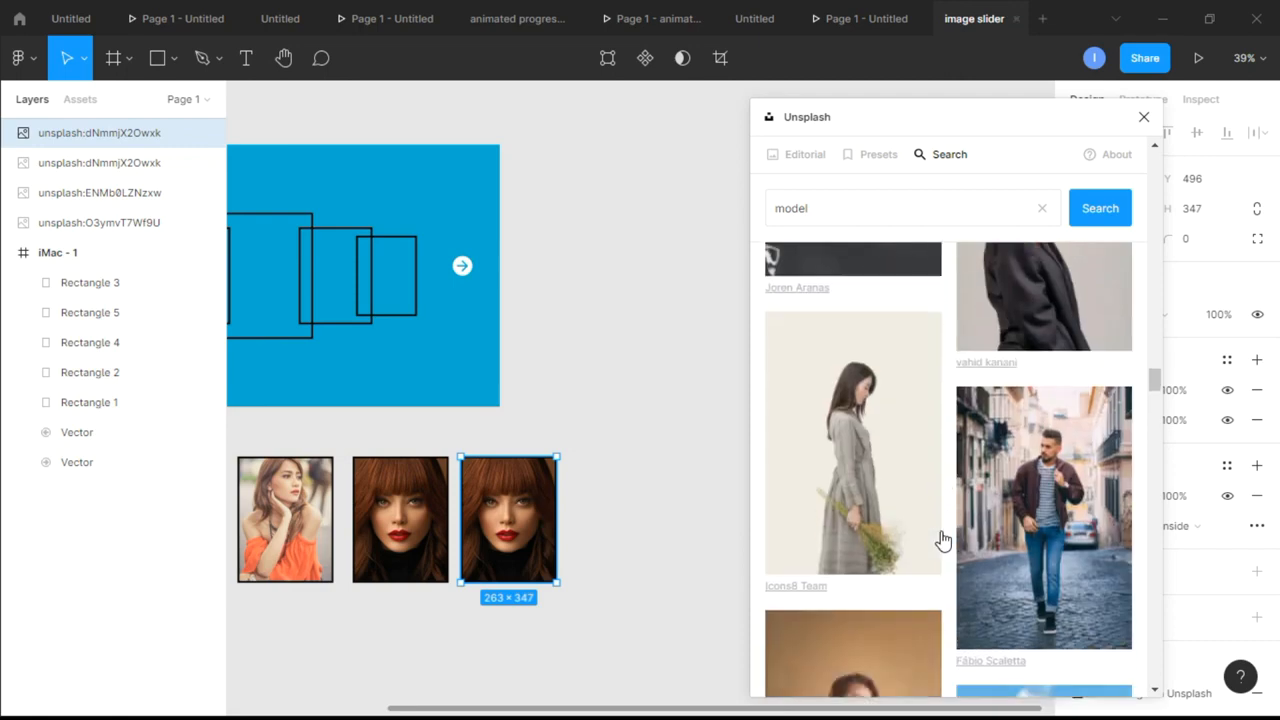
scroll(940, 540, "down", 6)
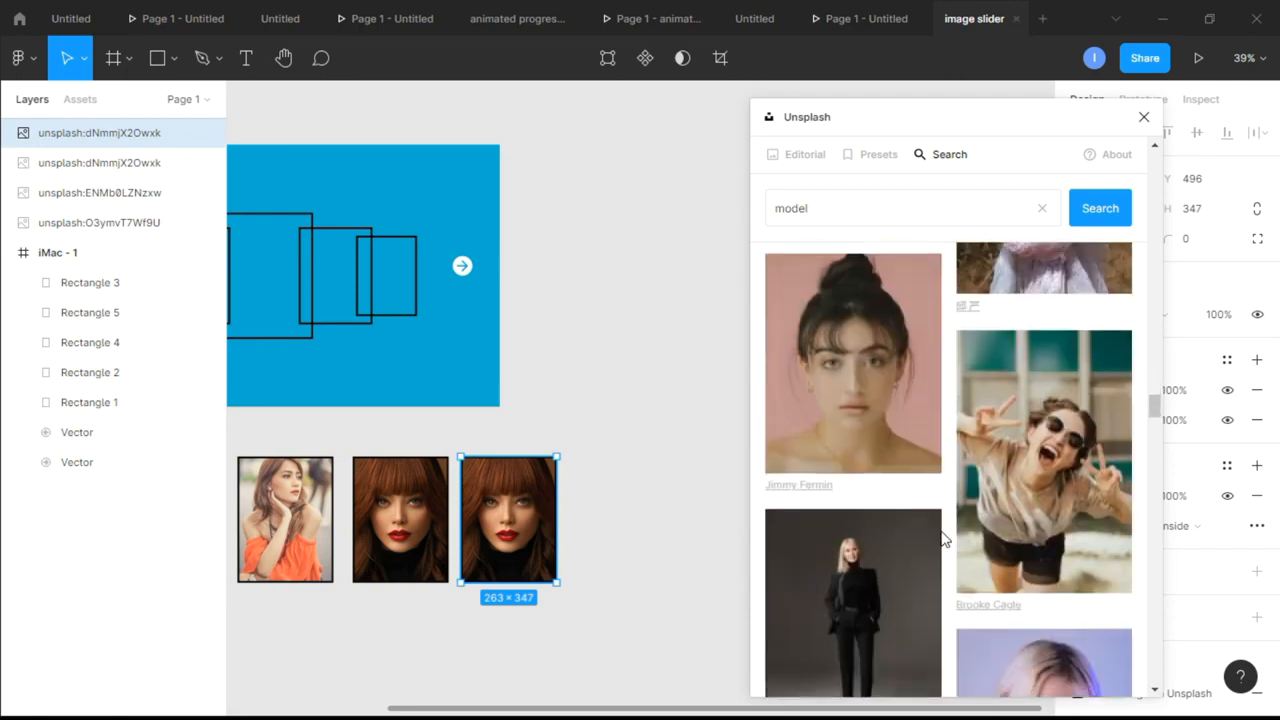
scroll(942, 540, "up", 2)
scroll(942, 540, "down", 3)
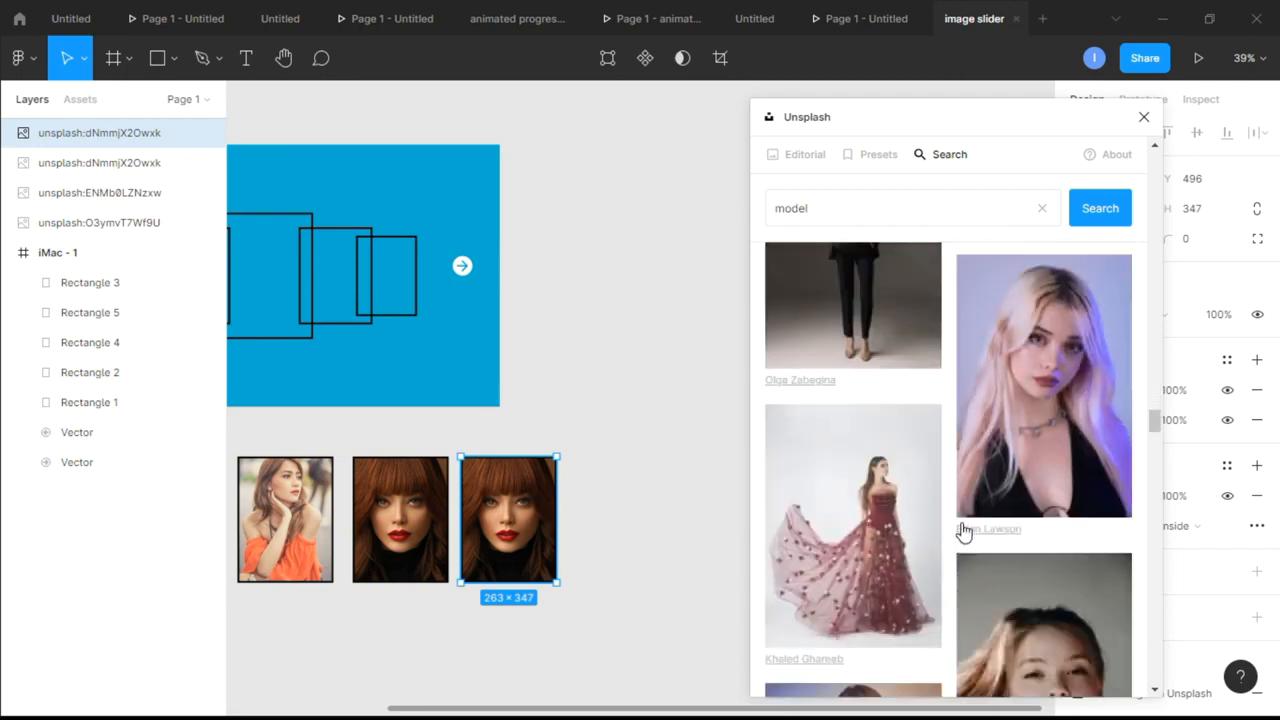
left_click(1032, 443)
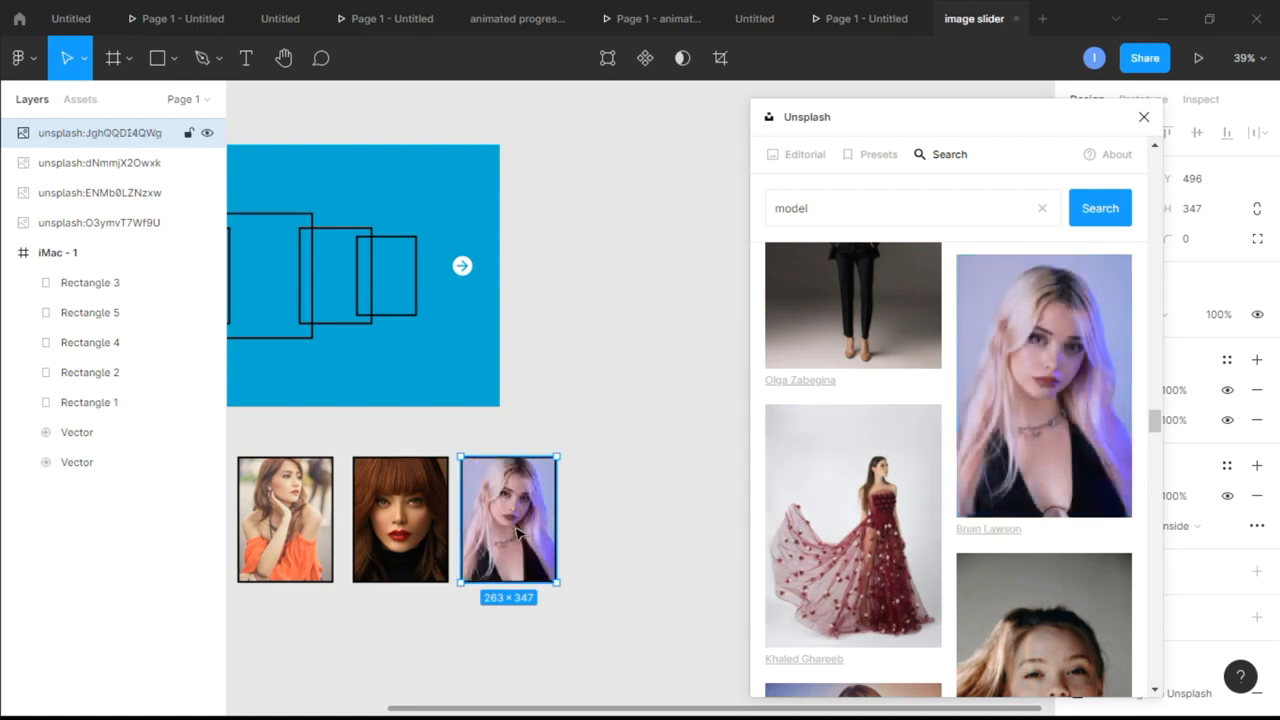
Copy the fourth card to about X 849, Y 496, fill it with the seated woman in a black dress, and close Unsplash
left_click_drag(517, 533, 637, 537)
scroll(1088, 528, "down", 6)
scroll(1088, 528, "up", 2)
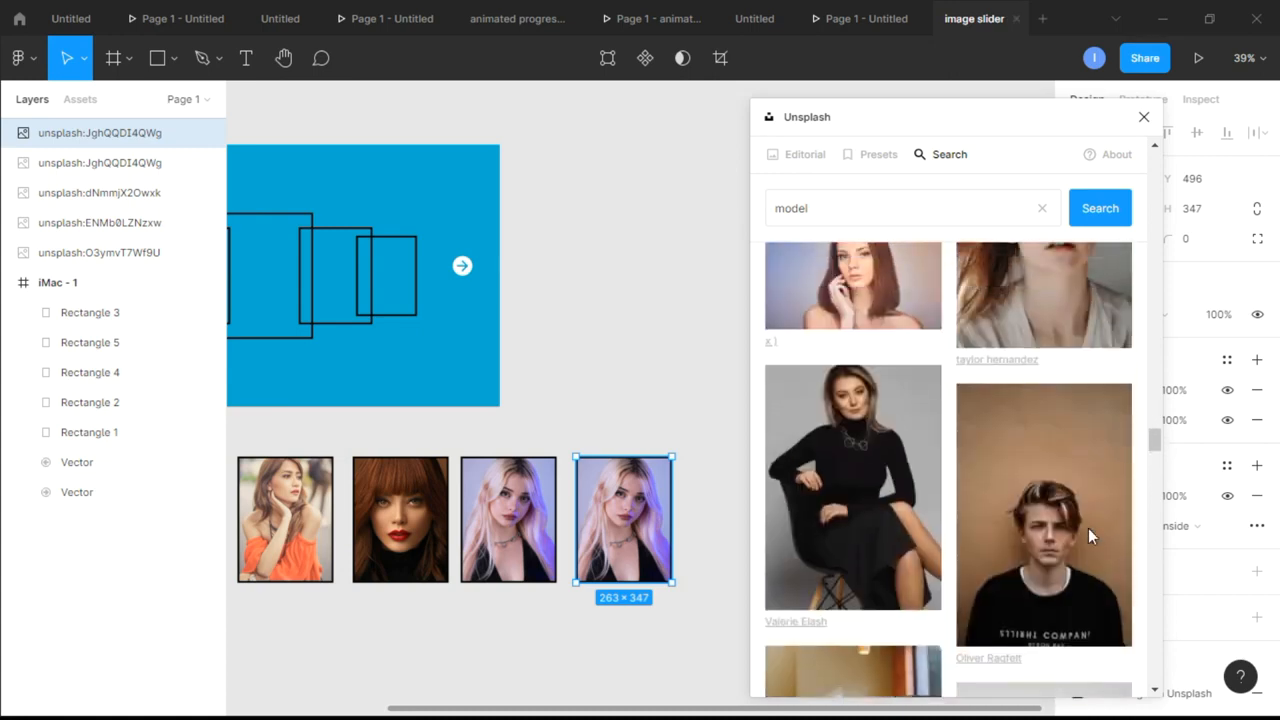
scroll(1088, 528, "down", 5)
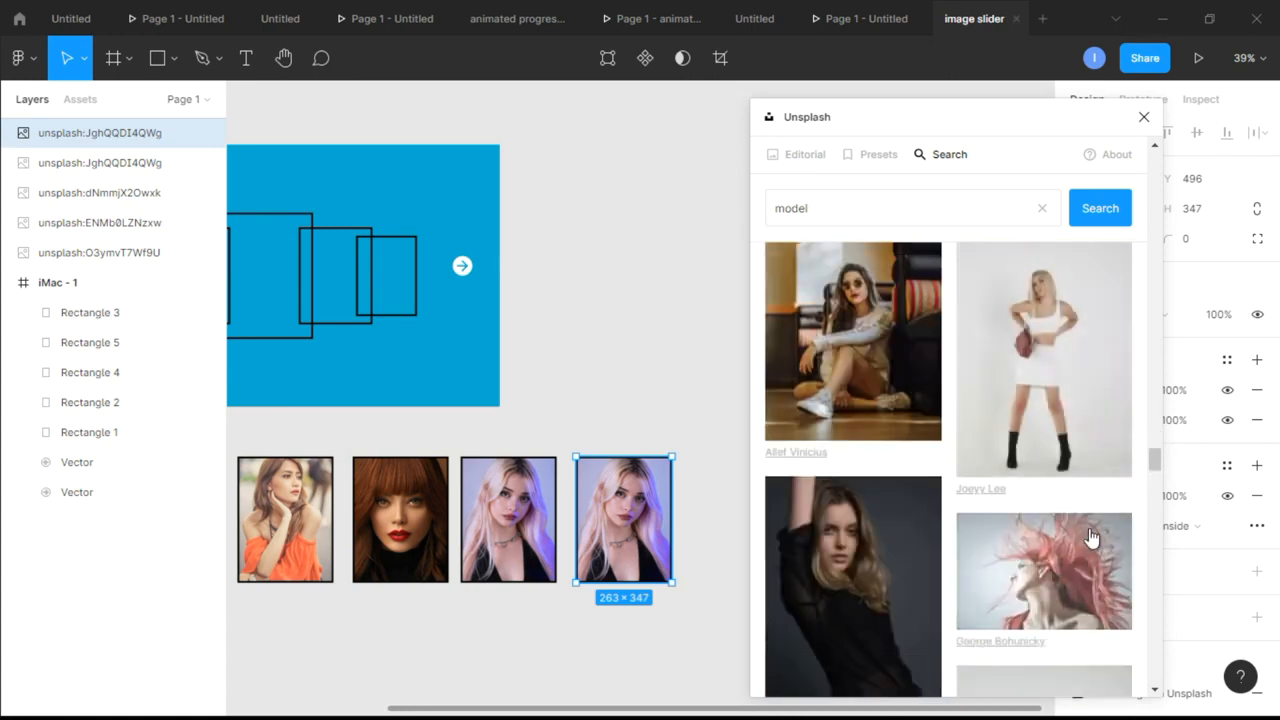
scroll(1088, 538, "down", 5)
left_click(890, 349)
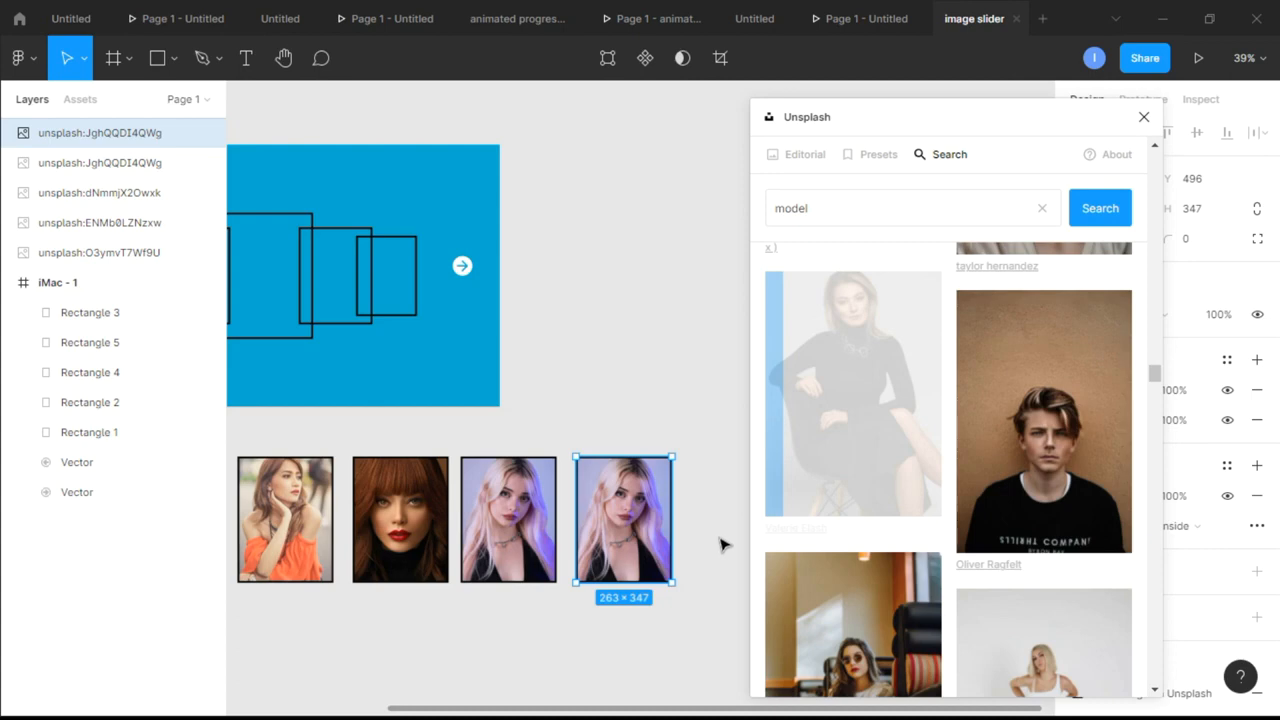
left_click(1144, 117)
Set the fifth card's image fill to Crop and shift the photo down so the seated woman's whole head fits inside
scroll(731, 517, "up", 3)
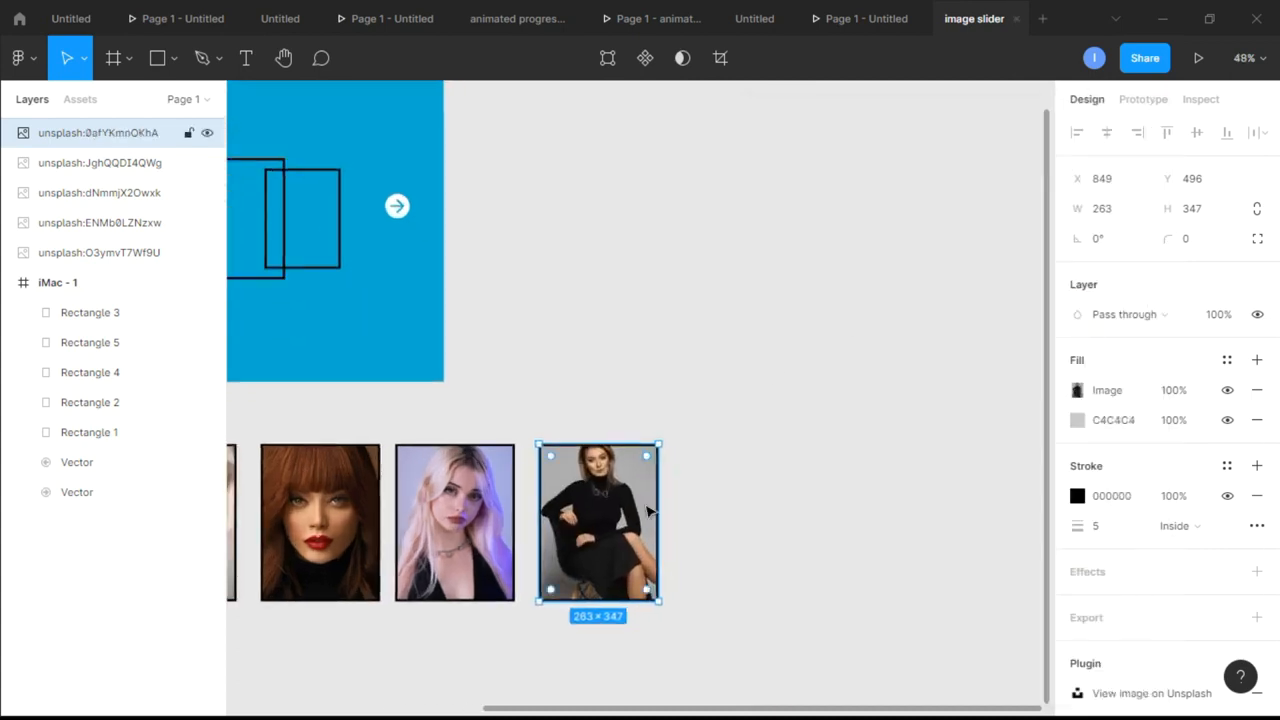
left_click(1078, 390)
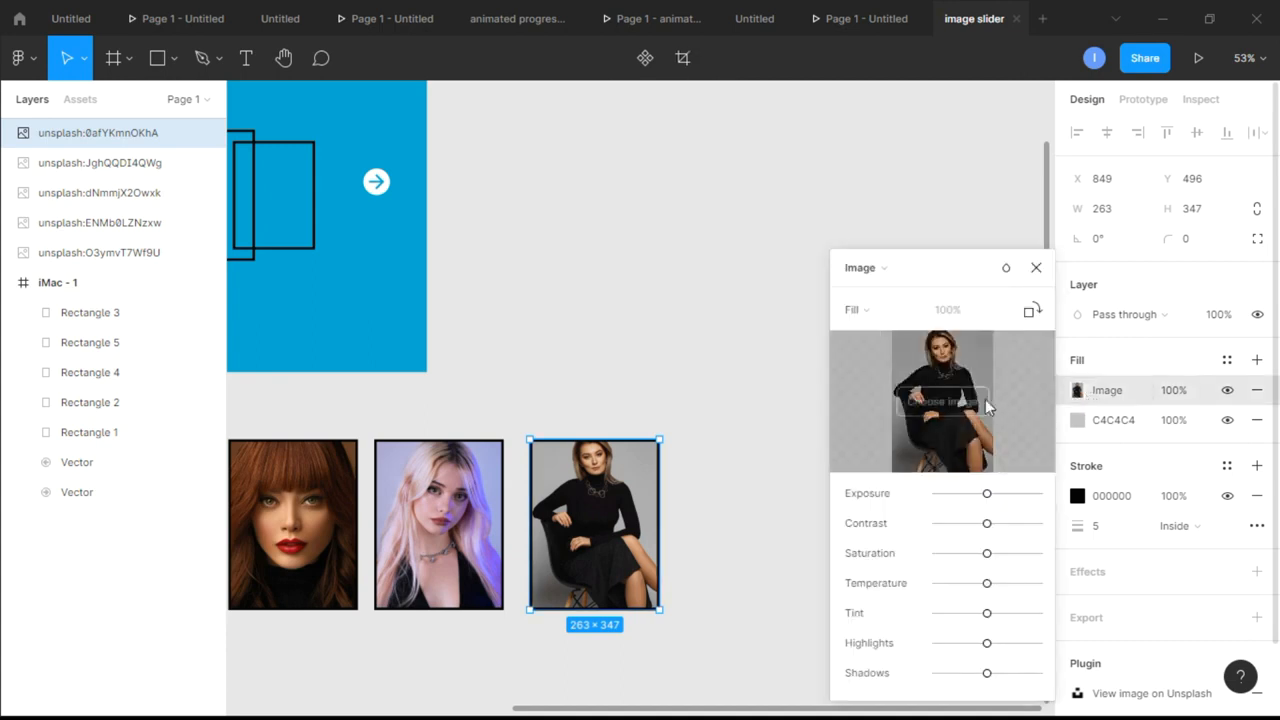
left_click(862, 309)
left_click(885, 355)
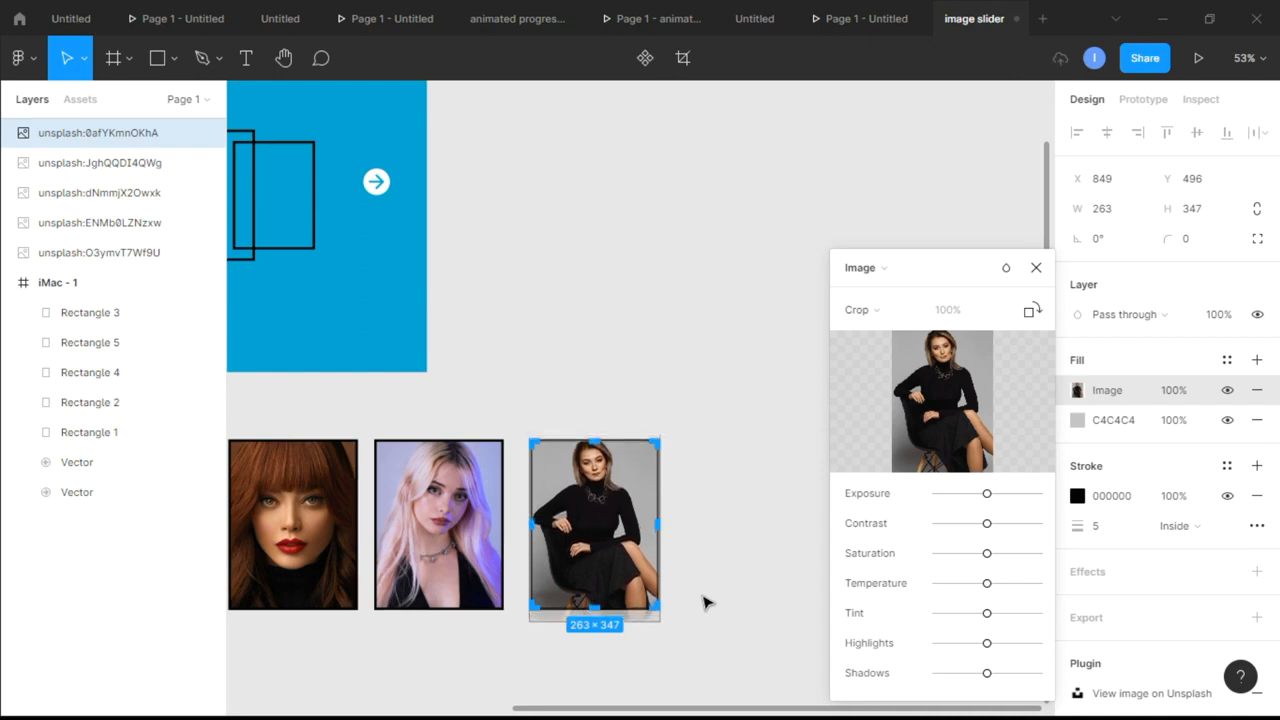
left_click(1036, 267)
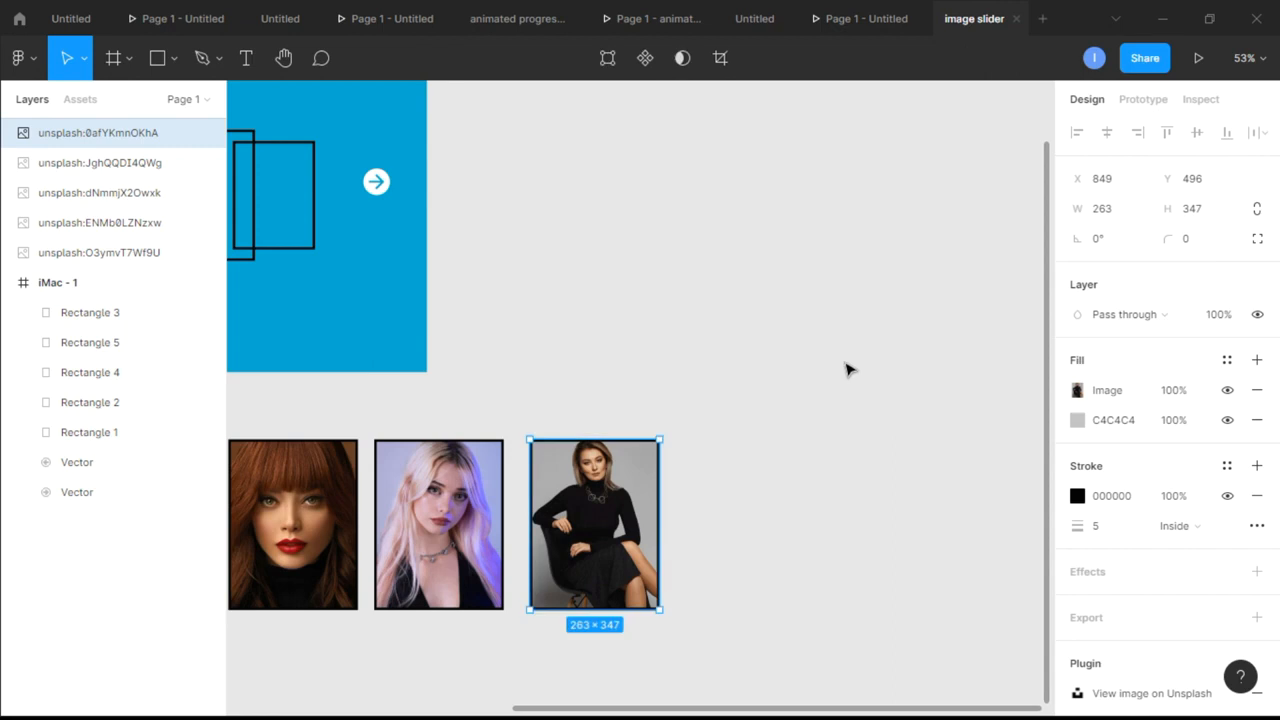
Change the stroke of the first photo card, the woman in the denim jacket, to white FFFFFF
left_click(846, 366)
scroll(823, 434, "down", 2)
scroll(823, 434, "left", 5)
left_click(343, 511)
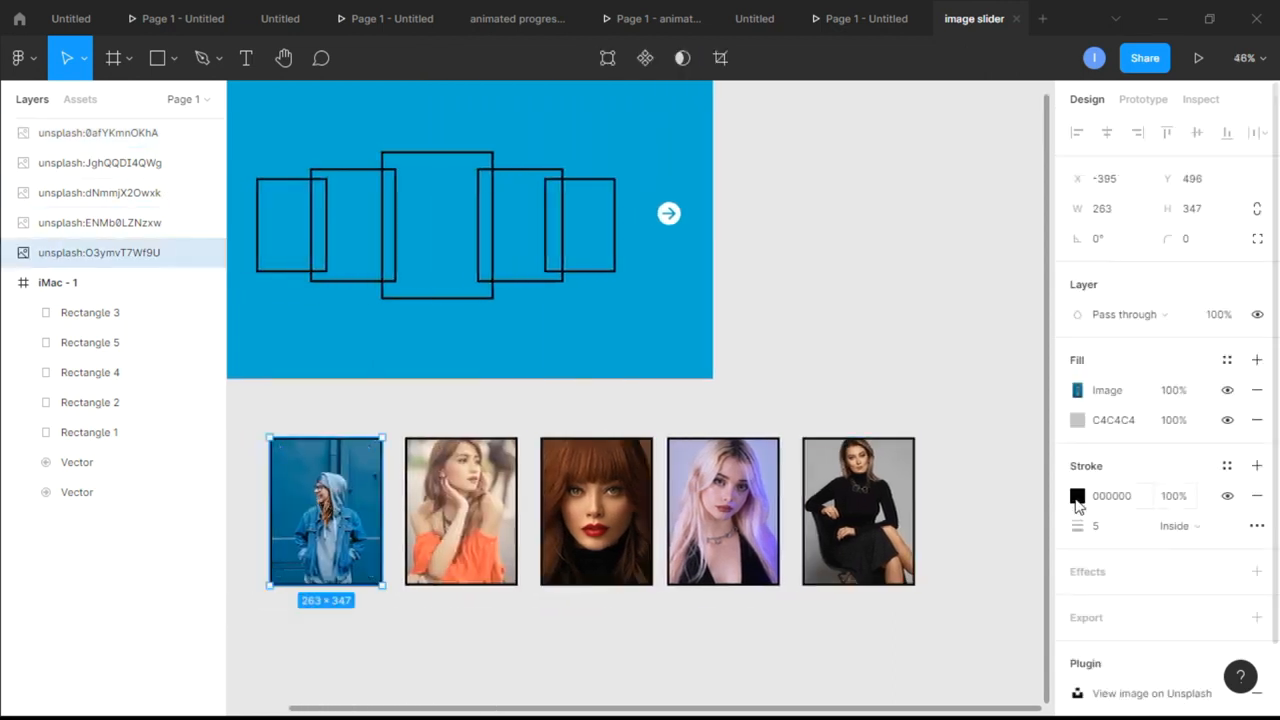
left_click(1077, 496)
left_click_drag(852, 291, 786, 237)
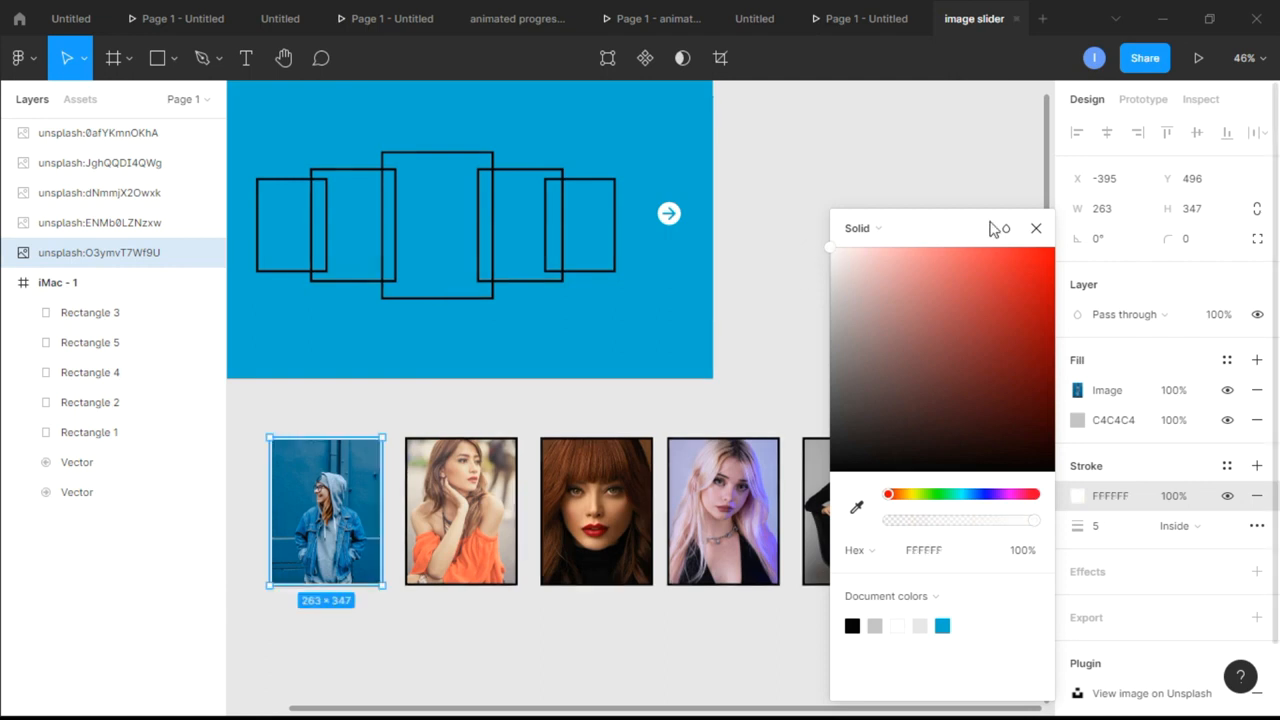
left_click(1034, 228)
Change the strokes of the second and third photo cards, the orange-top and red-haired women, to white FFFFFF
left_click(446, 505)
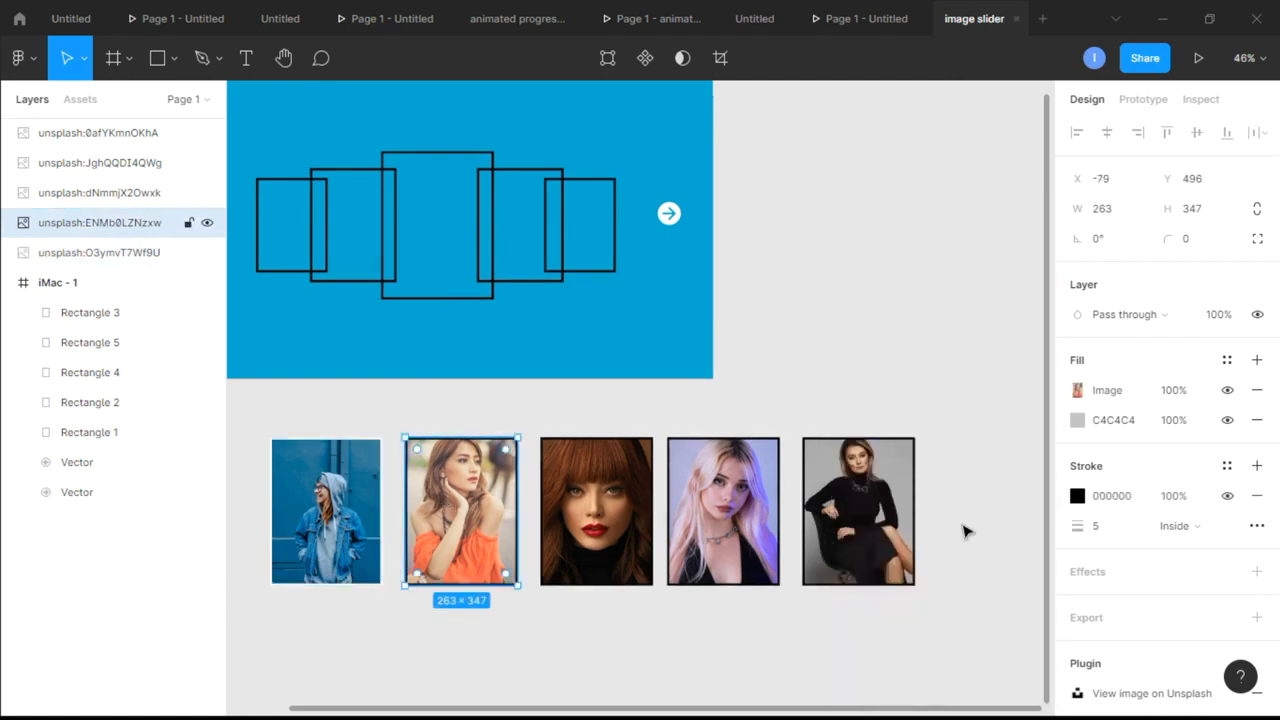
left_click(1077, 496)
left_click_drag(863, 286, 830, 245)
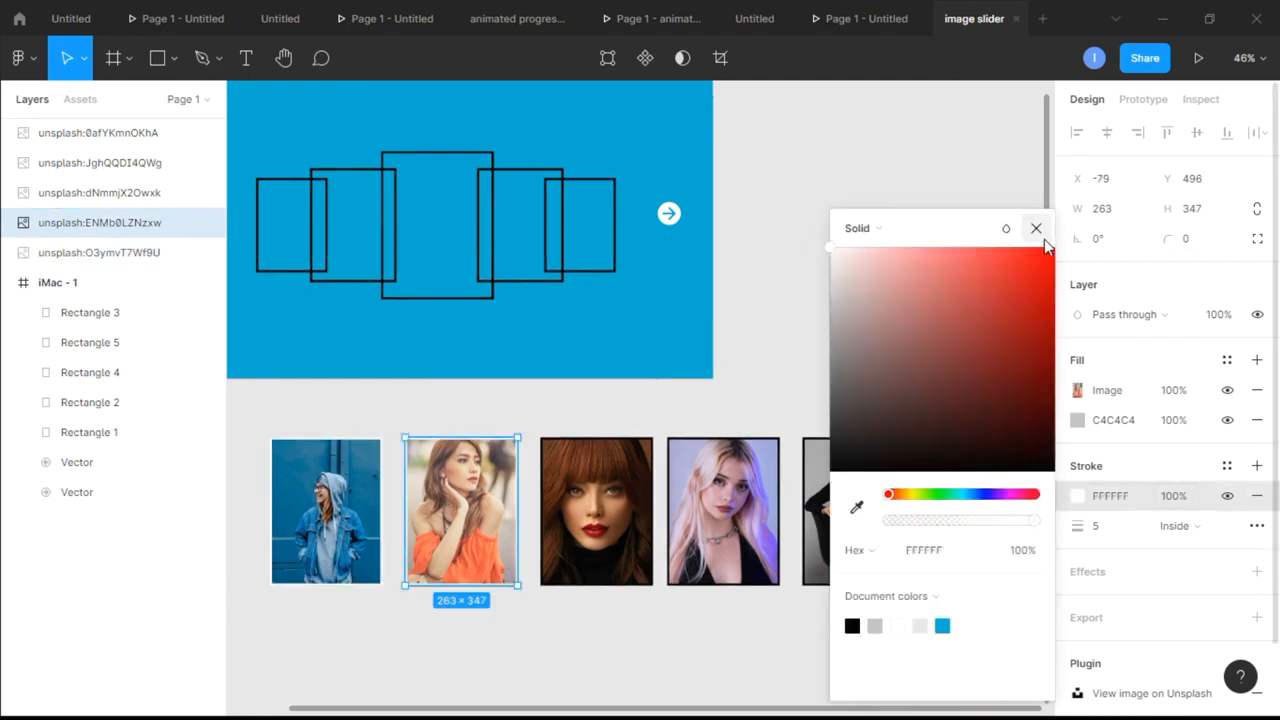
left_click(1036, 228)
left_click(590, 510)
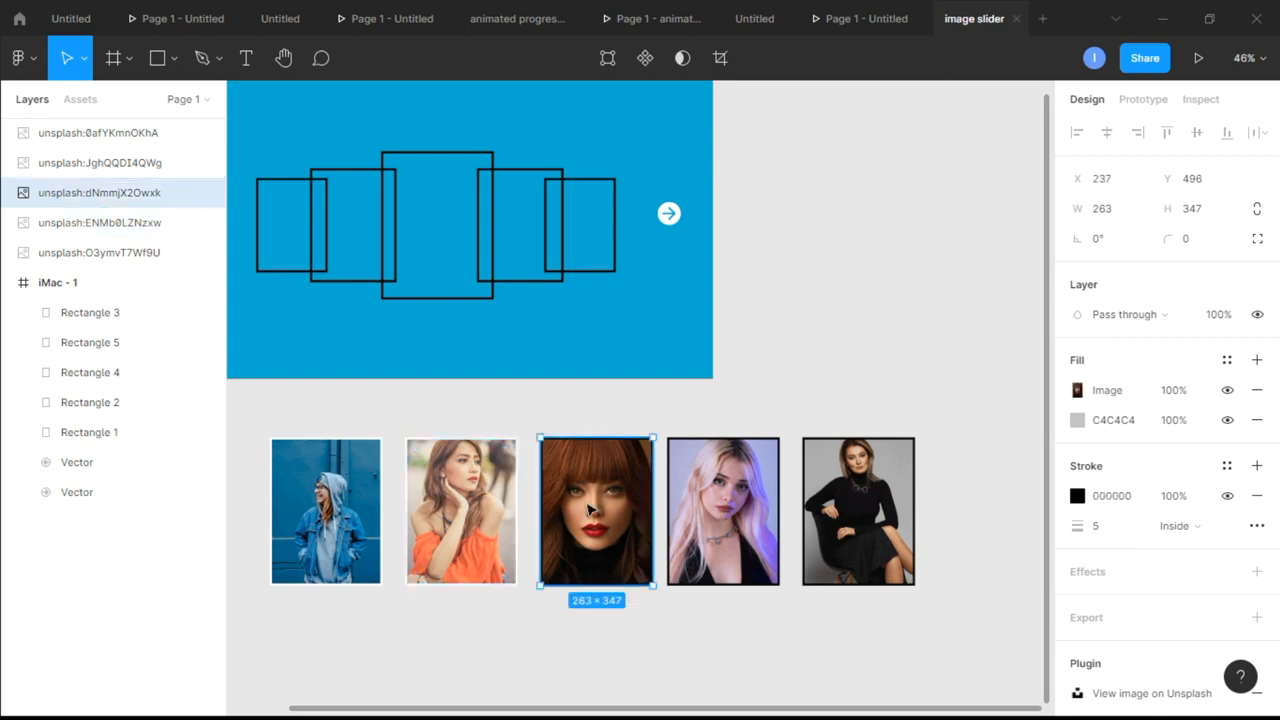
left_click(1077, 496)
left_click_drag(940, 383, 780, 257)
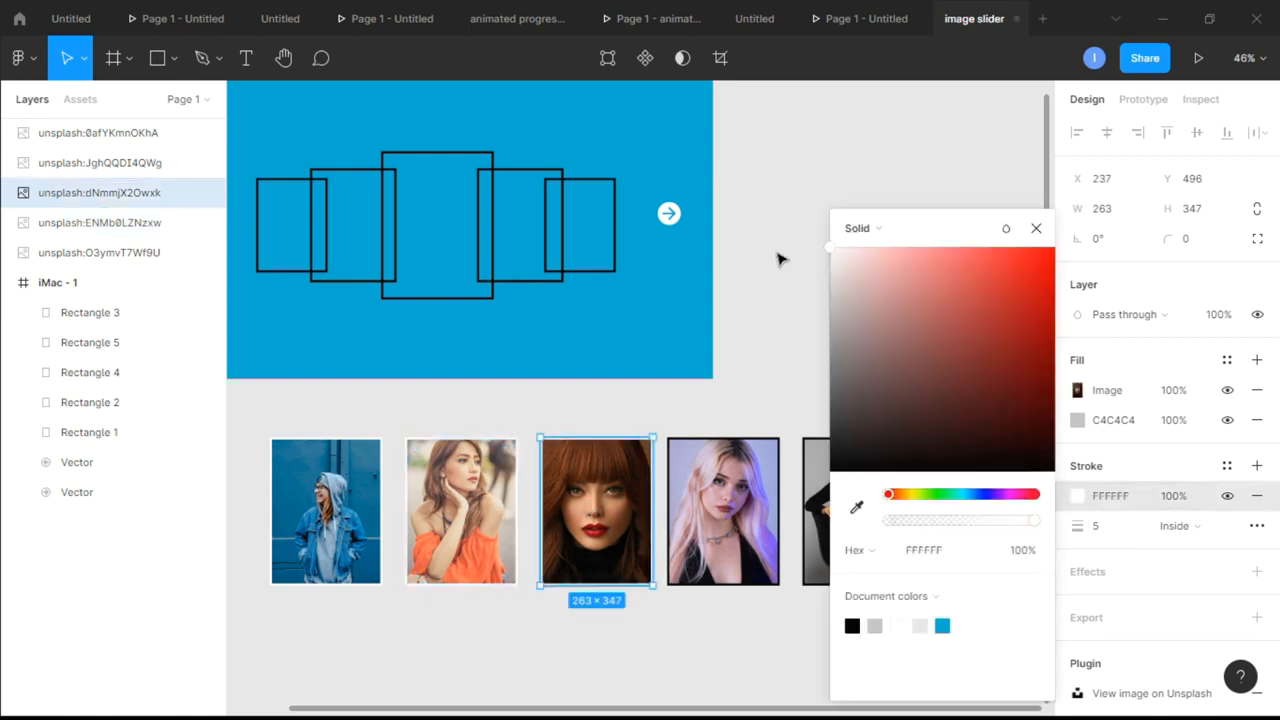
left_click(1036, 228)
Change the strokes of the fourth and fifth photo cards, the blonde and the seated woman, to white FFFFFF
left_click(683, 510)
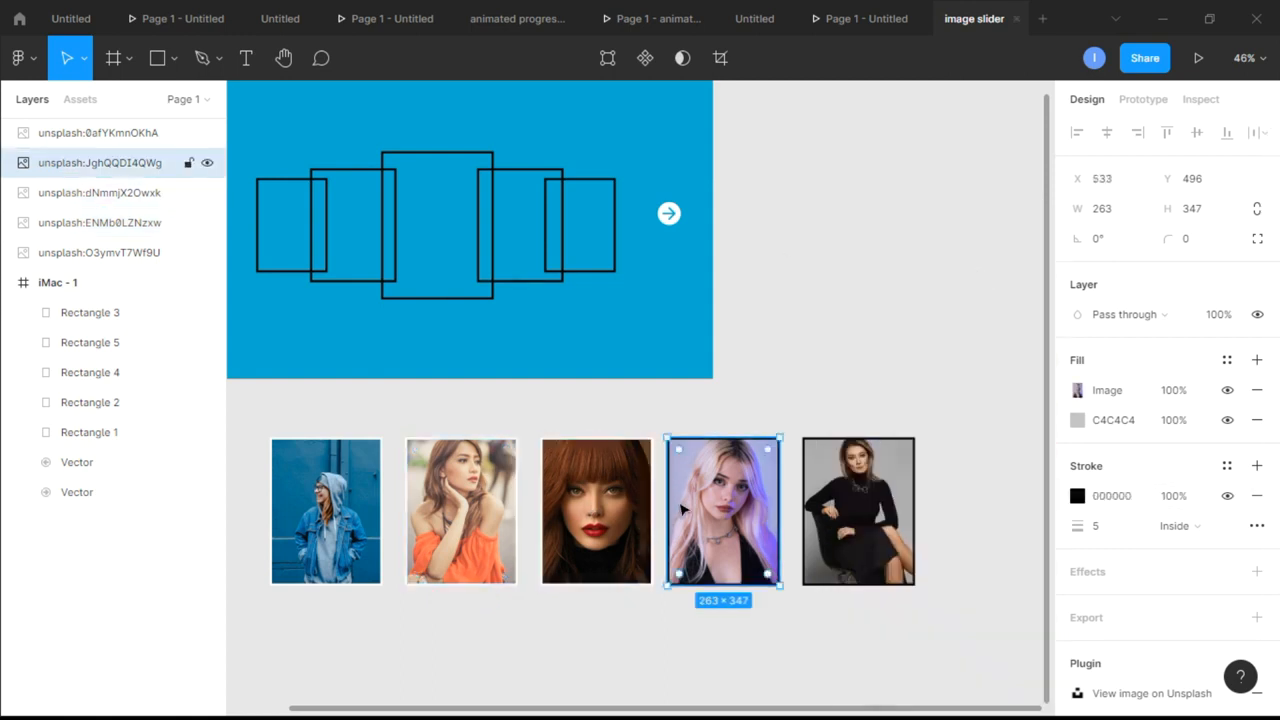
left_click(1077, 496)
left_click_drag(1010, 468, 811, 251)
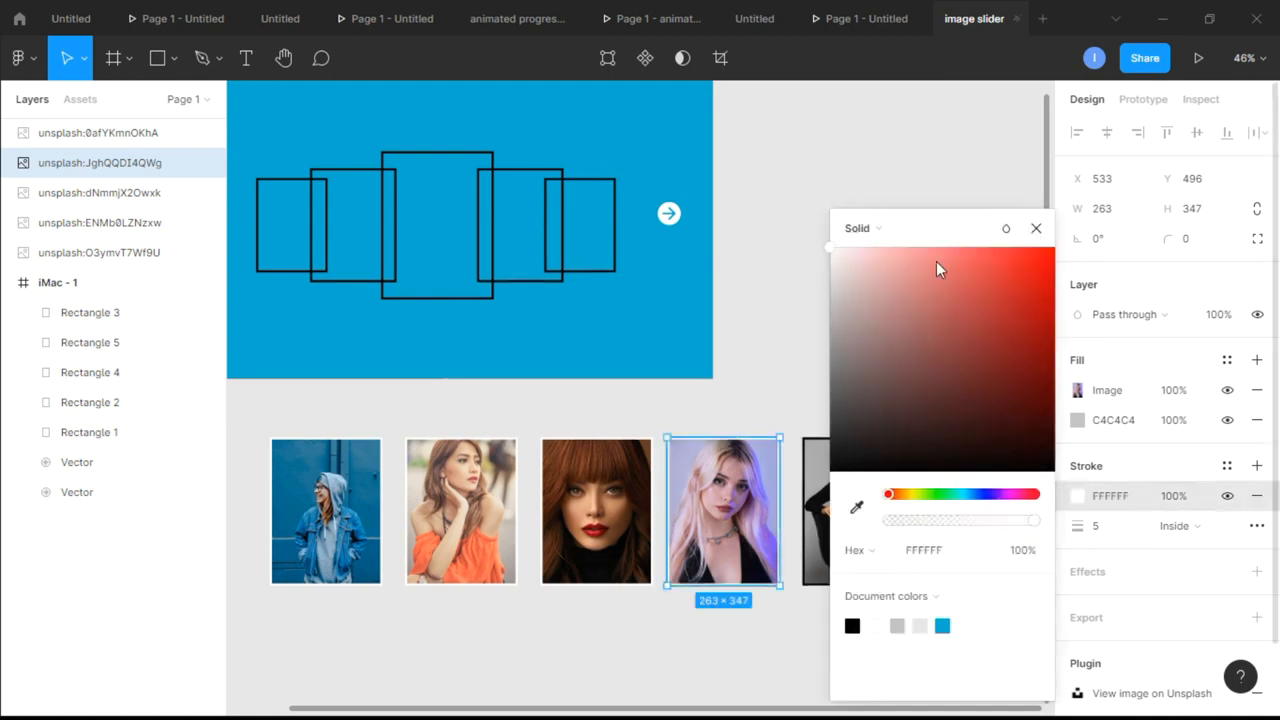
left_click(1036, 228)
left_click(850, 510)
left_click(1077, 496)
left_click_drag(900, 378, 754, 220)
left_click(1036, 228)
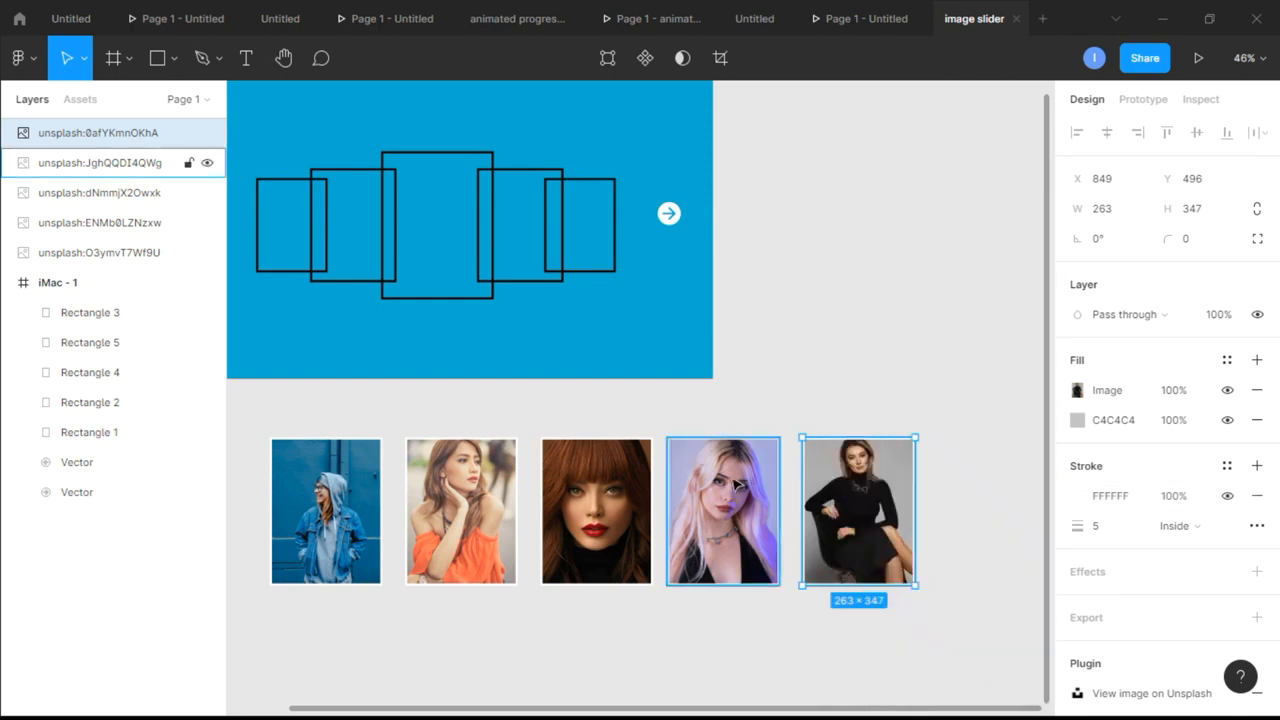
Rename the layer of the first photo card, the woman in the denim jacket, to one
scroll(735, 484, "down", 2)
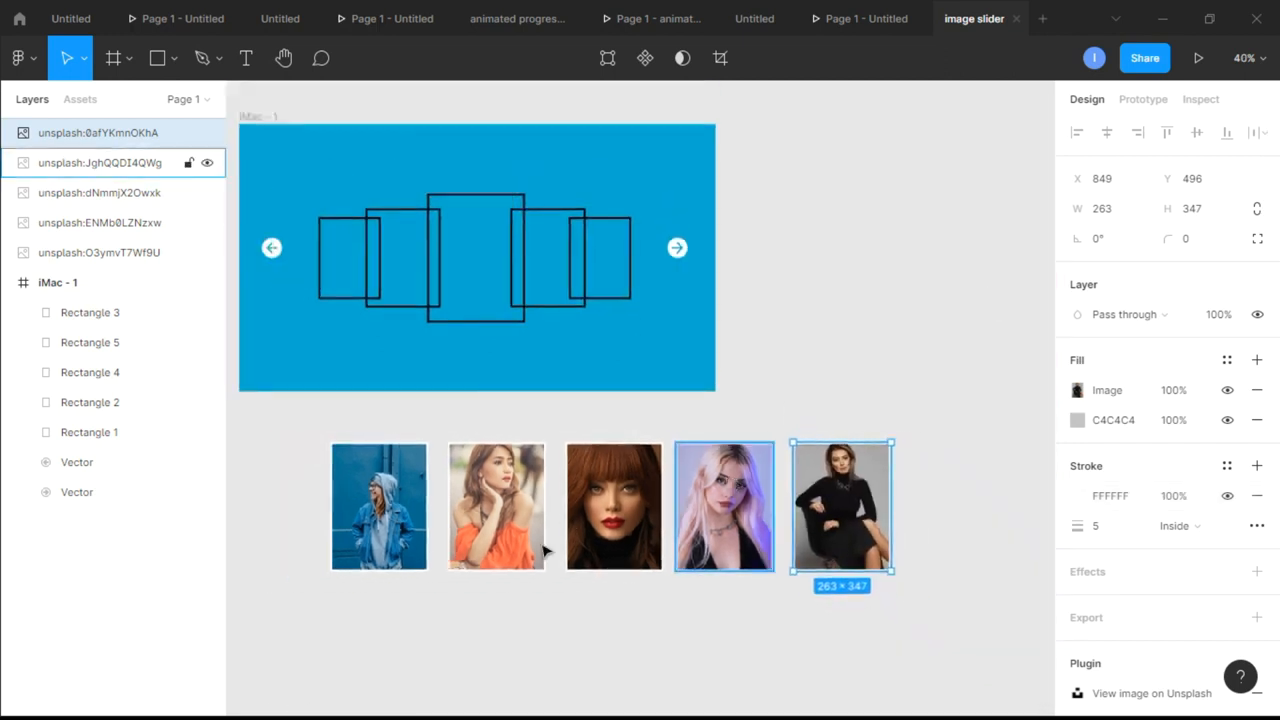
left_click(388, 521)
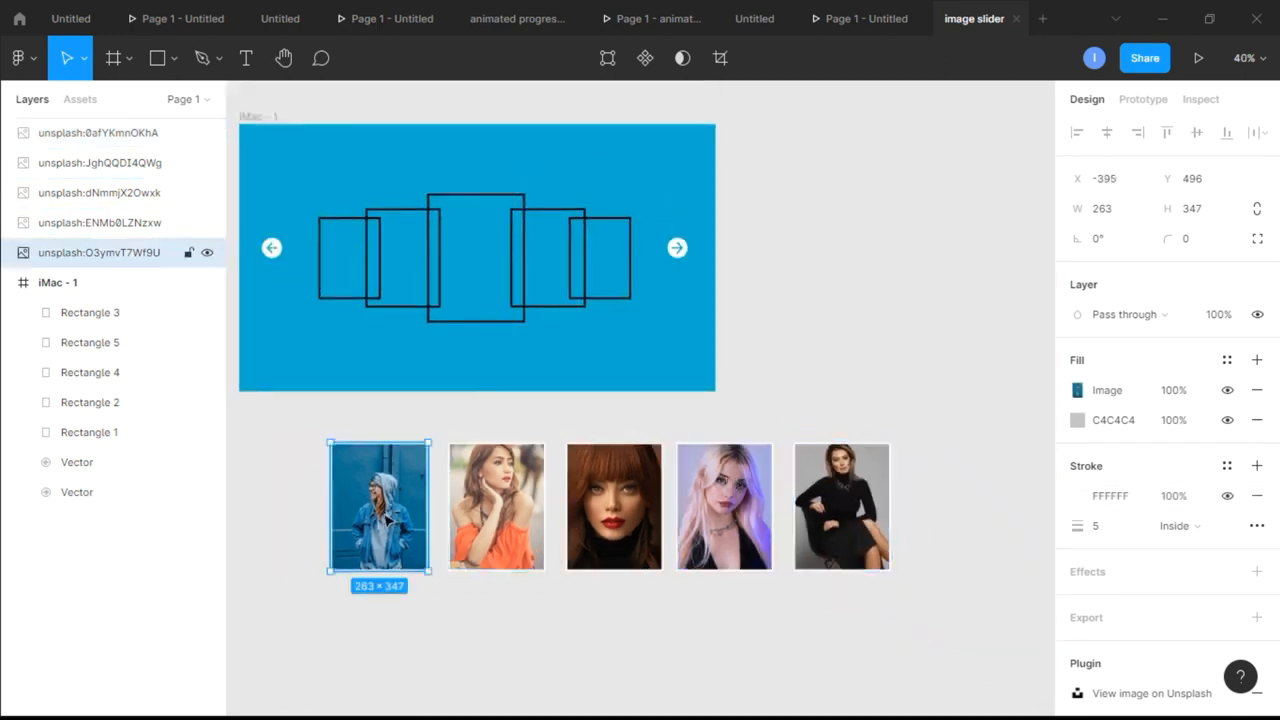
double_click(117, 256)
type("o")
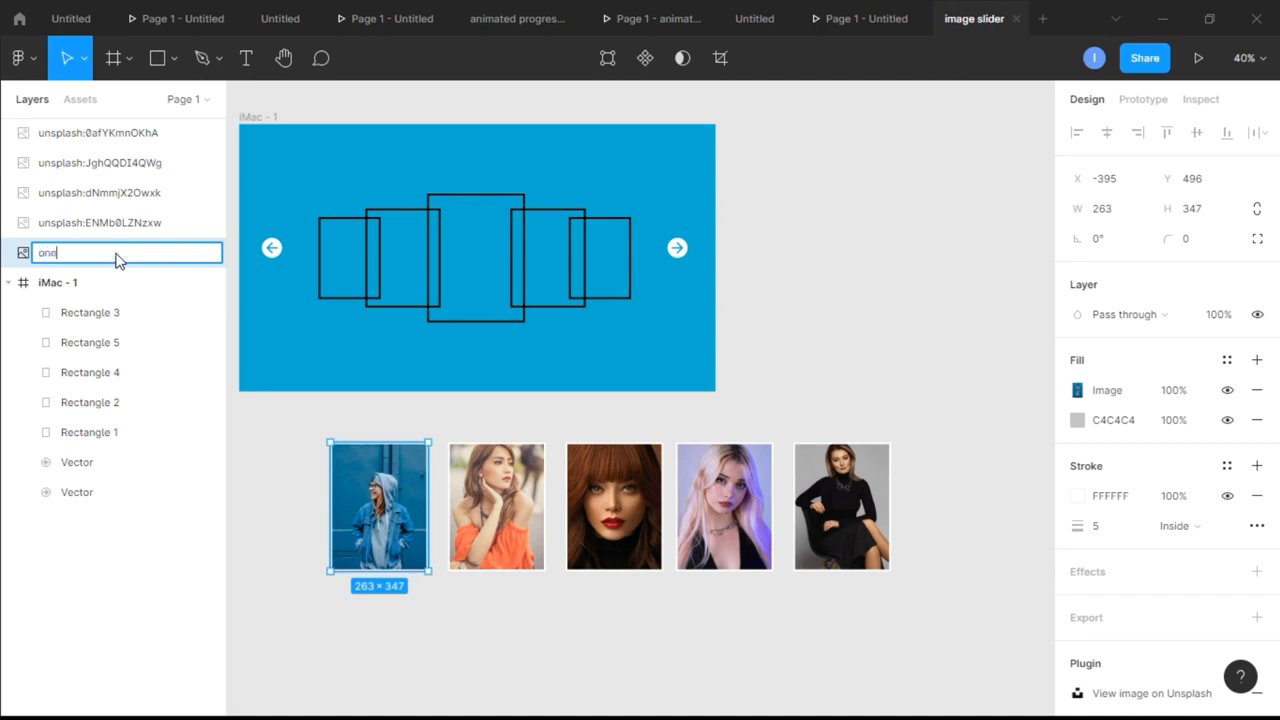
type("ne")
key("Return")
Rename the layers of the orange-top and red-haired women's photo cards to two and three respectively
left_click(70, 222)
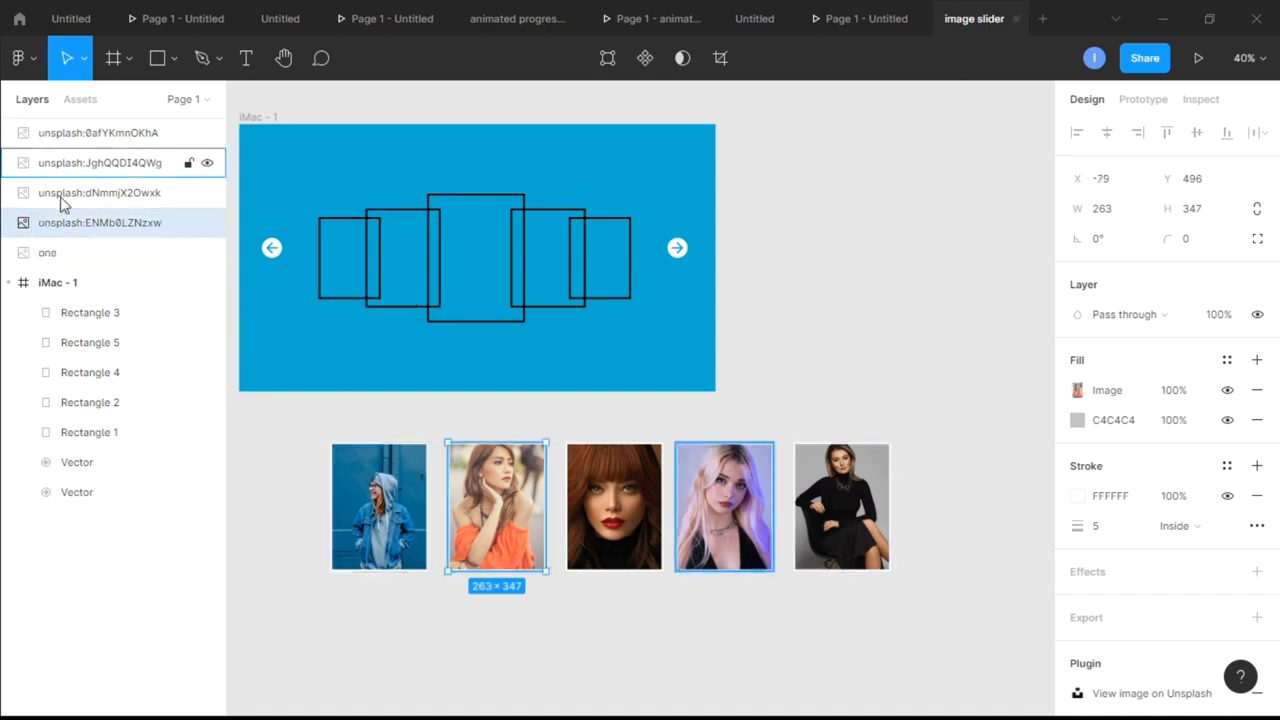
double_click(83, 222)
type("two")
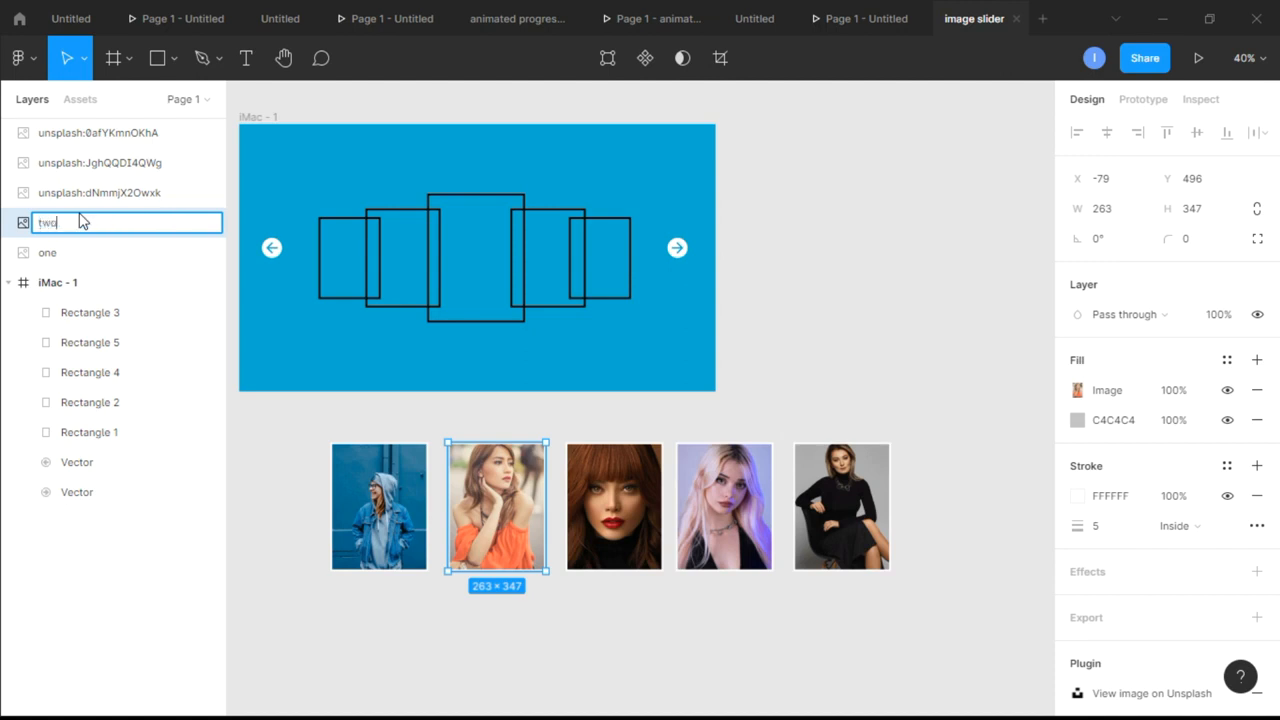
key("Return")
left_click(95, 192)
double_click(101, 201)
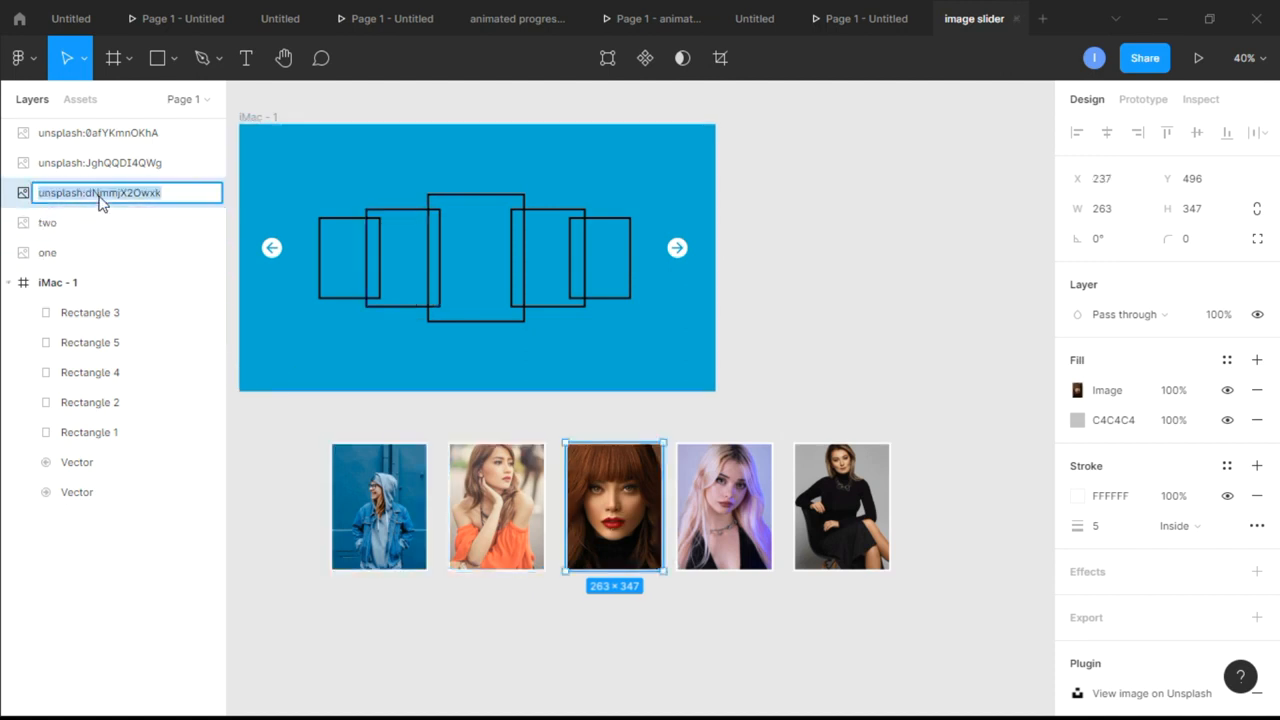
type("three")
key("Return")
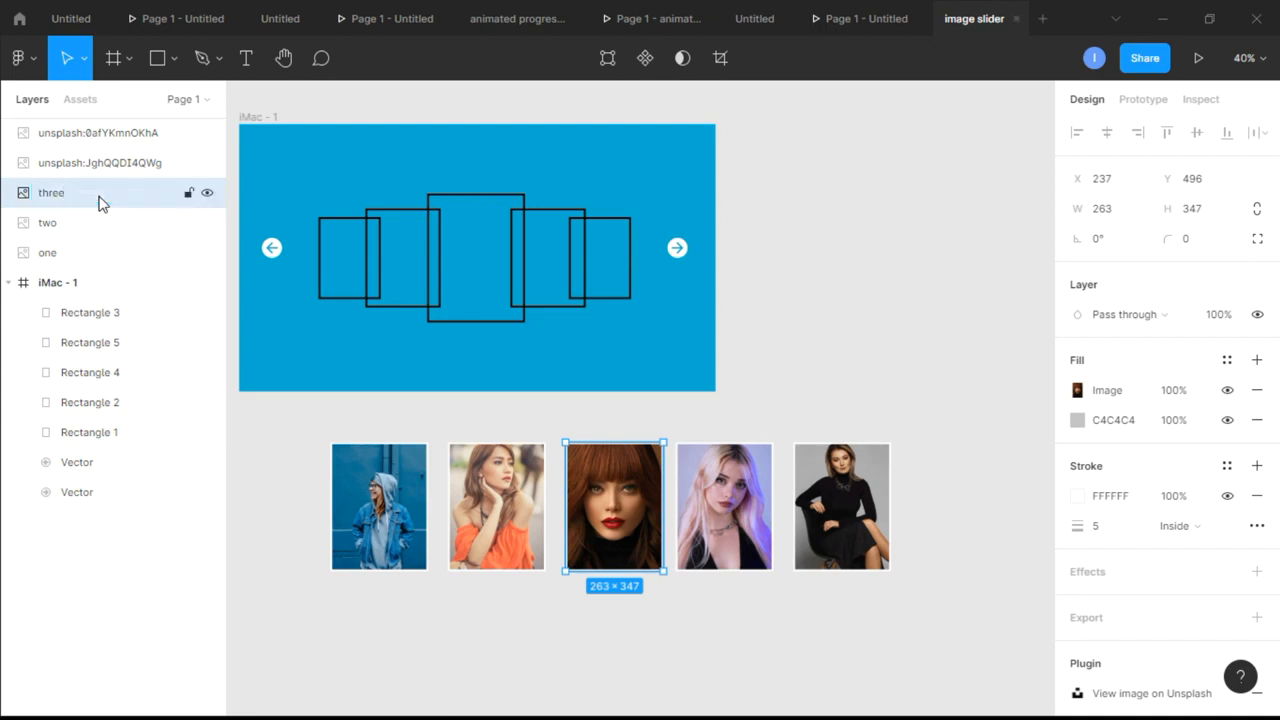
Rename the layers of the blonde woman's and the seated woman's photo cards to four and five respectively
left_click(724, 495)
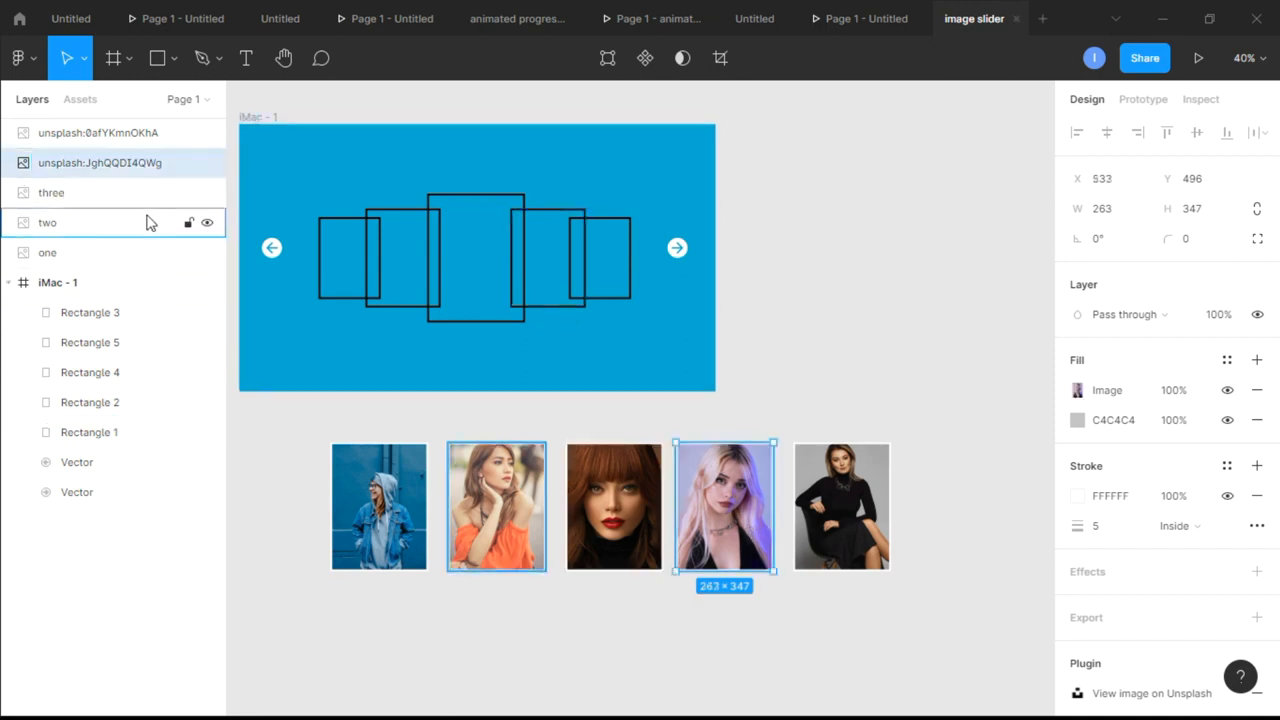
double_click(116, 165)
type("fo")
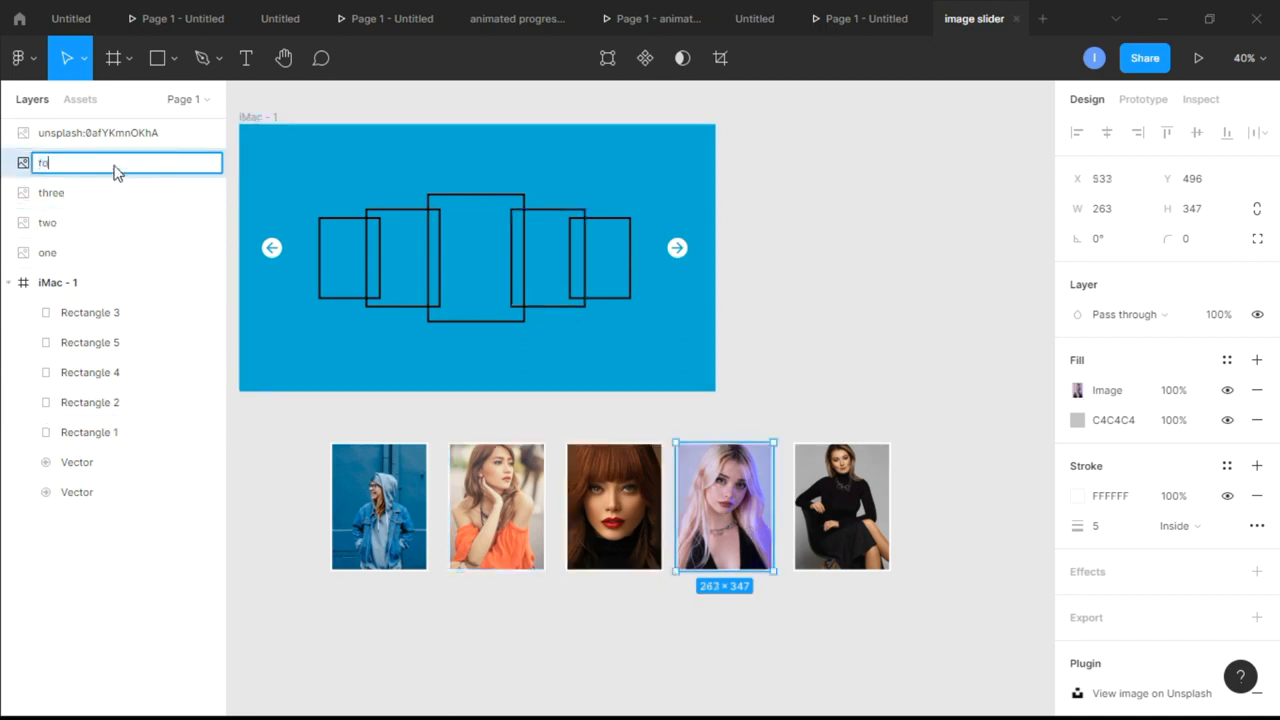
key("Return")
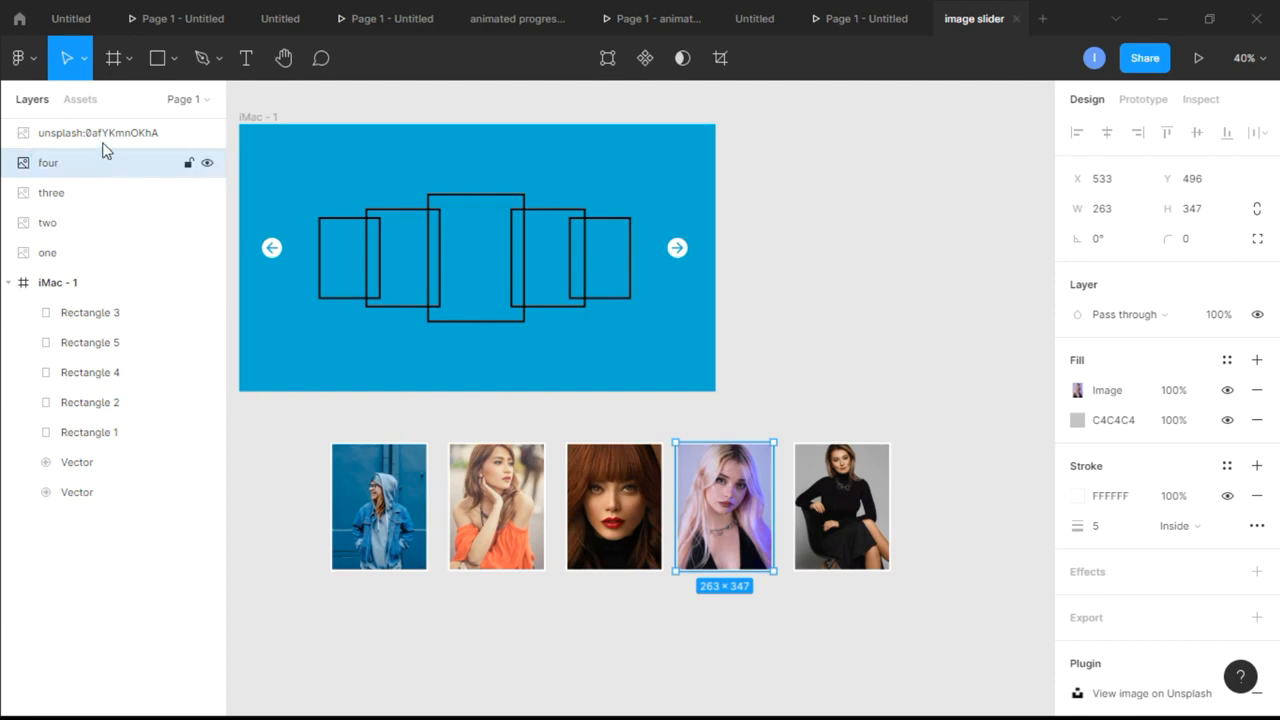
left_click(99, 129)
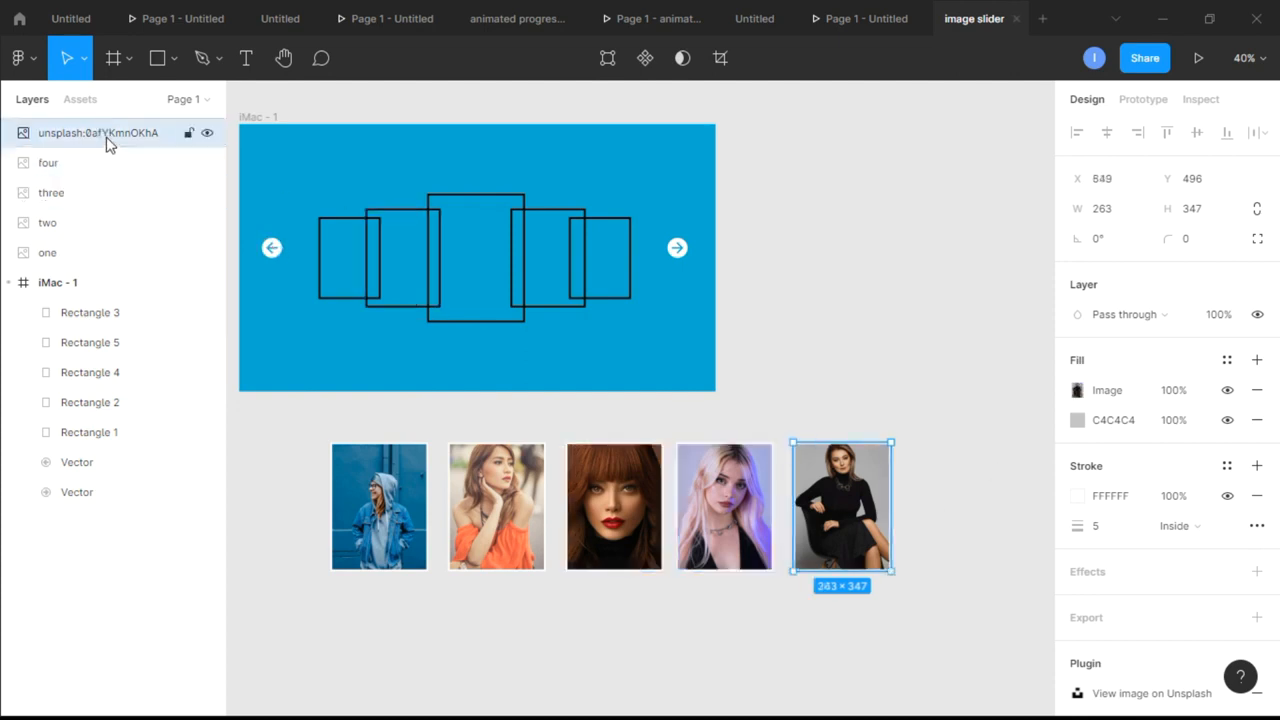
double_click(107, 139)
type("f")
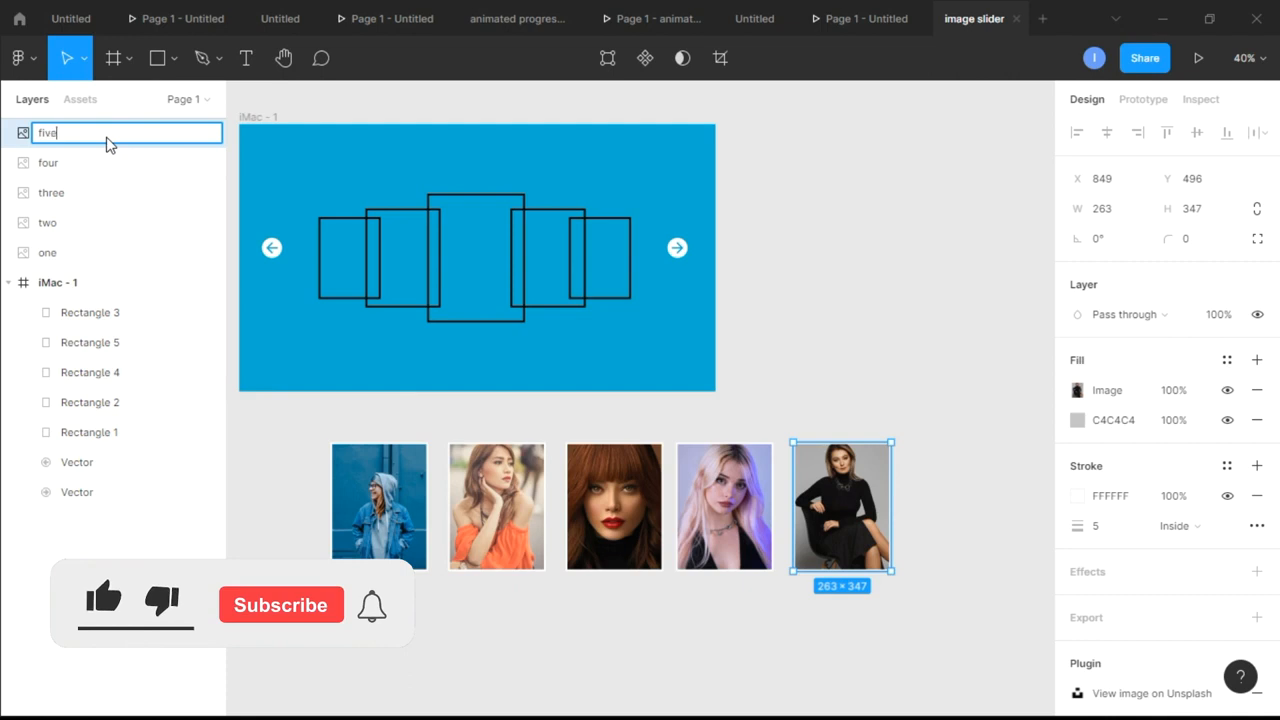
type("ive")
key("Return")
left_click(982, 328)
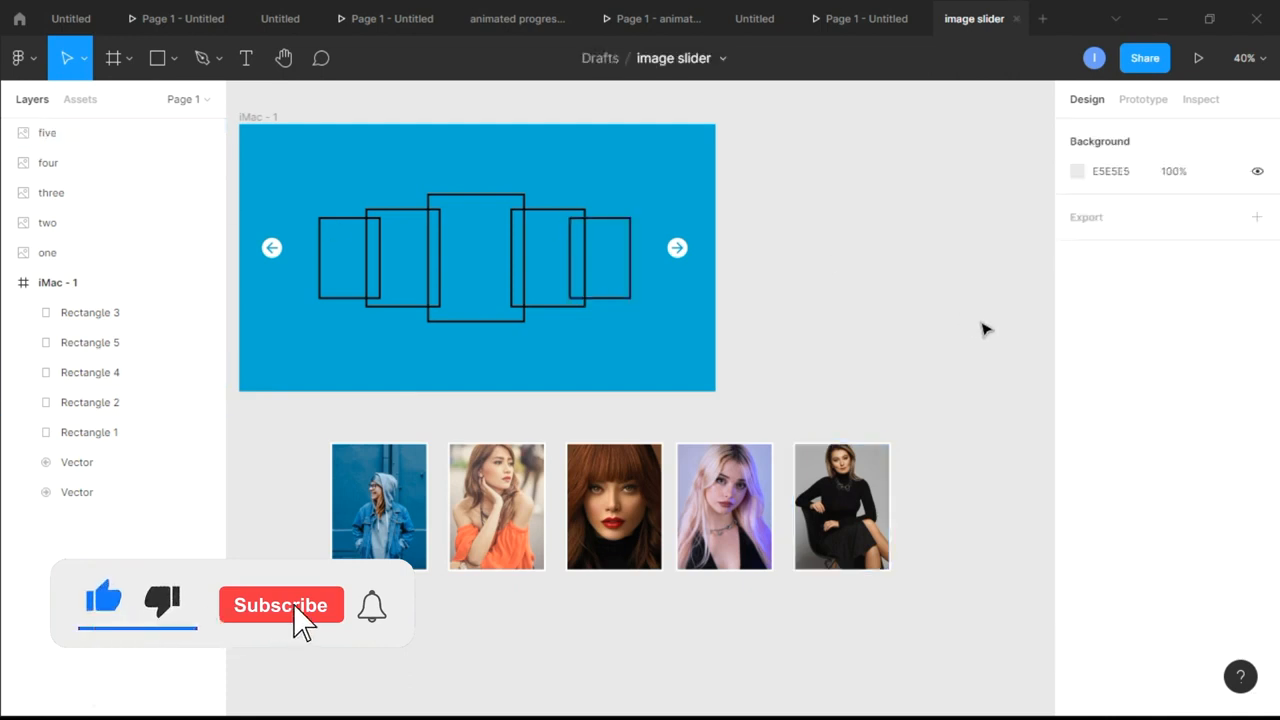
Resize card one, the denim-jacket photo, to 167 × 221 to match the leftmost outline in the frame
scroll(848, 298, "left", 4)
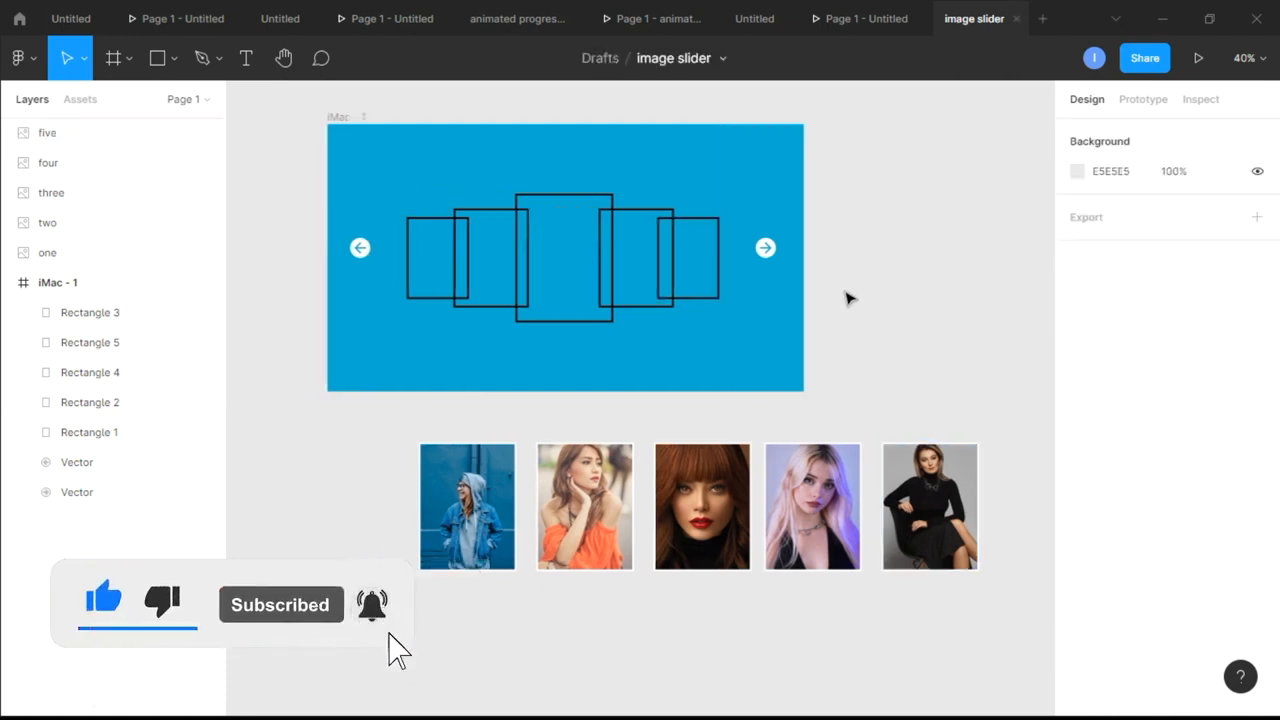
scroll(848, 298, "right", 1)
left_click(381, 255)
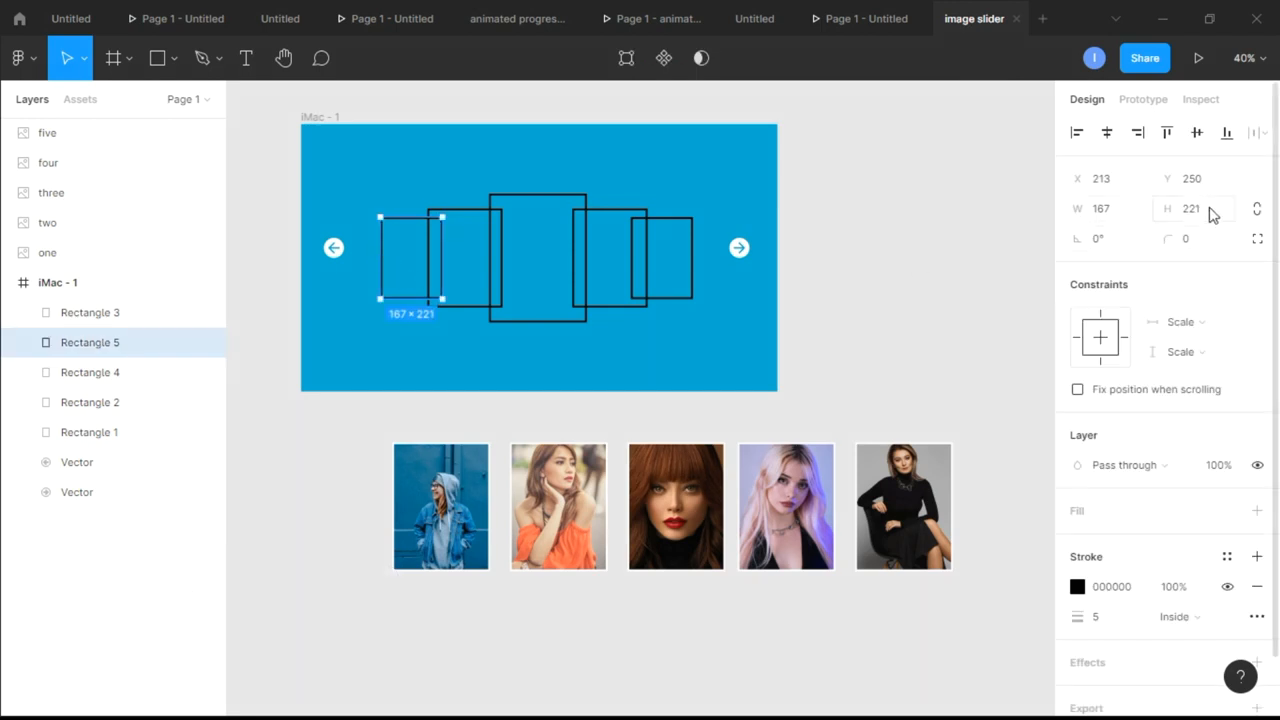
left_click(448, 509)
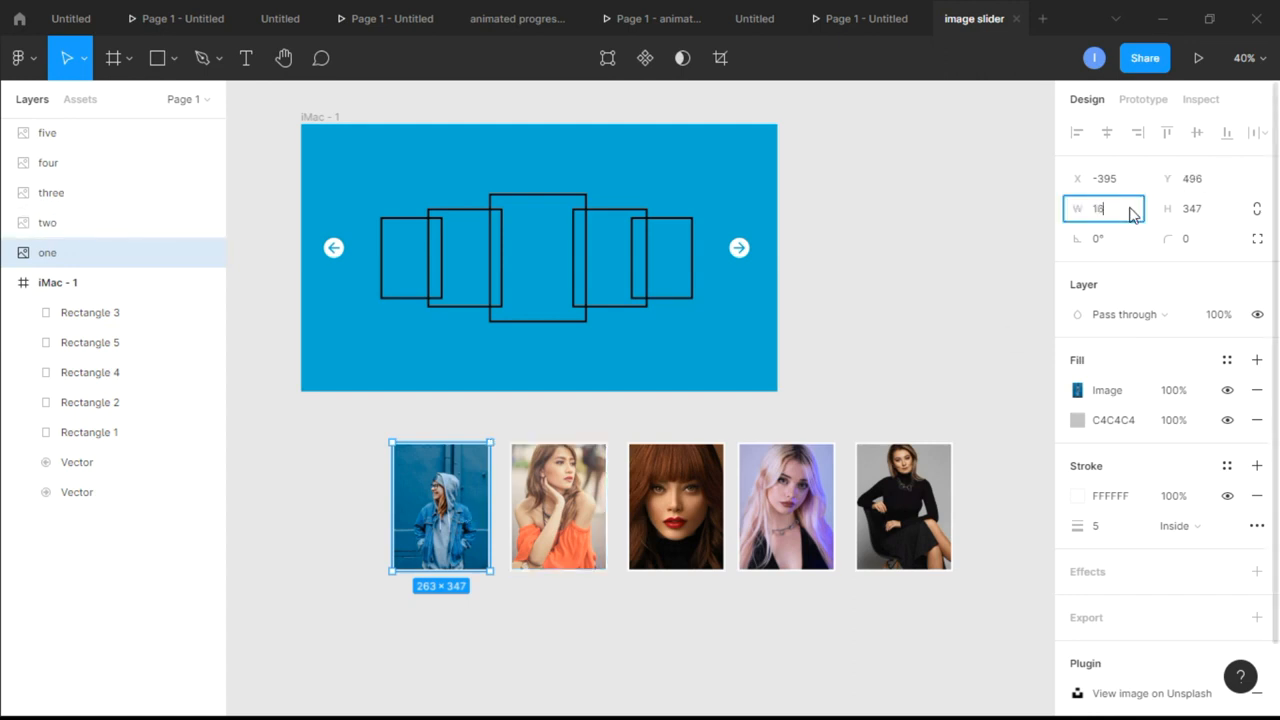
left_click(1198, 217)
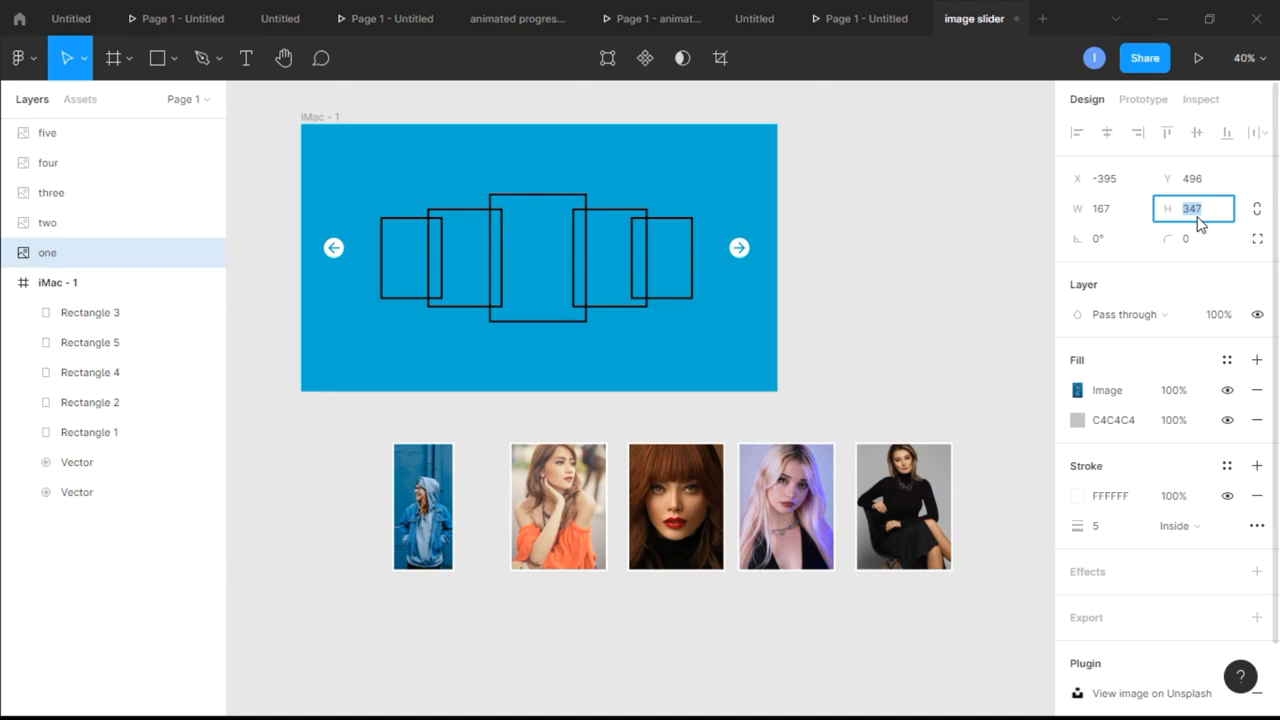
type("221")
key("Return")
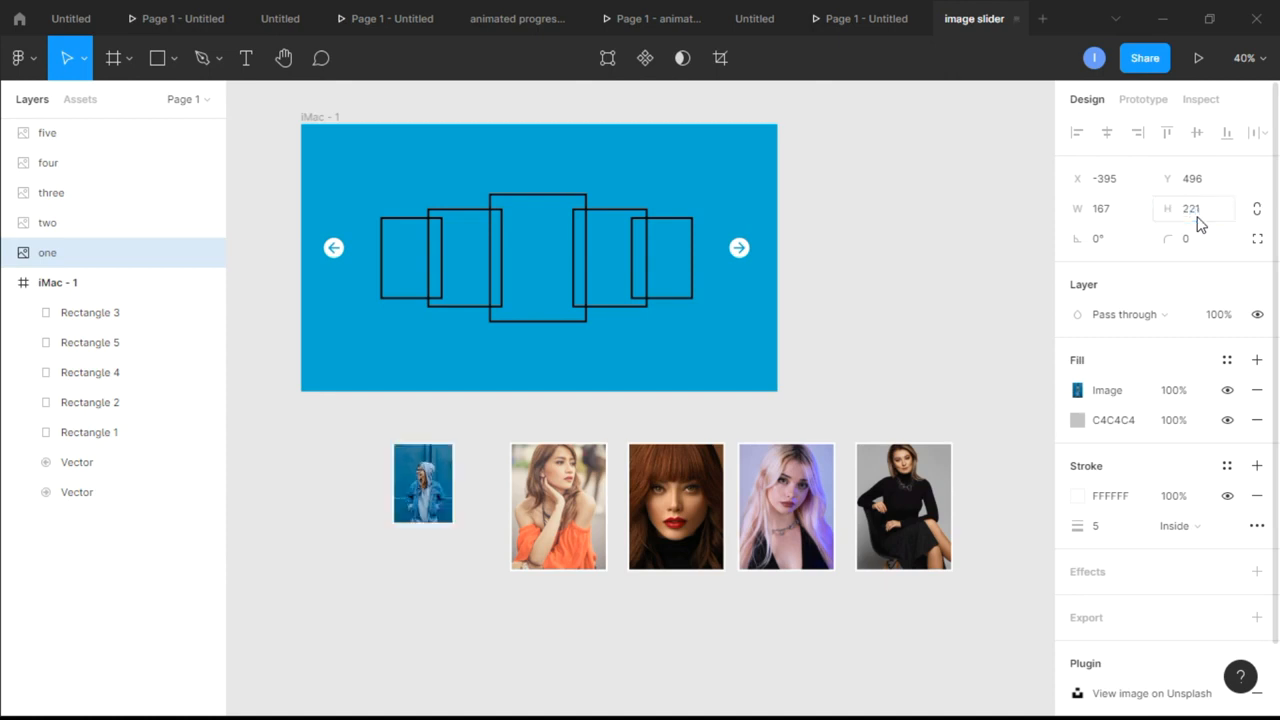
Move card one into the blue frame, exactly over the leftmost outline rectangle
scroll(463, 420, "up", 1)
left_click_drag(439, 523, 427, 299)
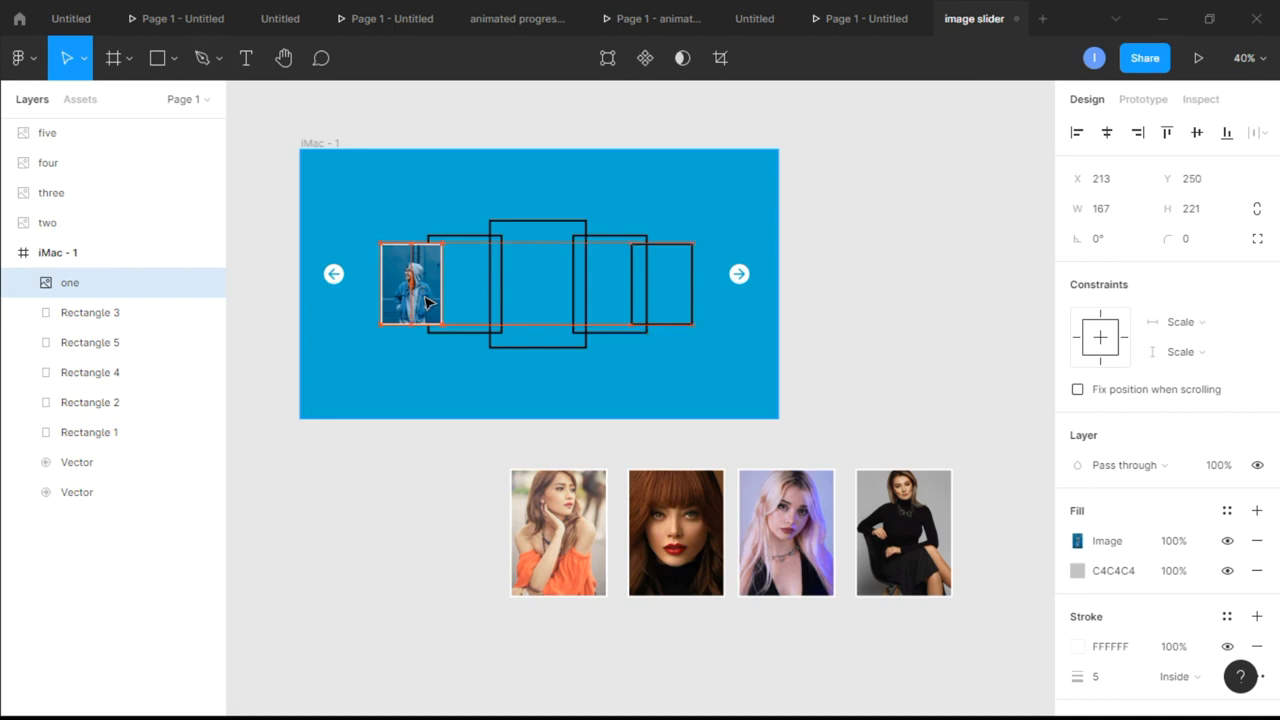
left_click(447, 400)
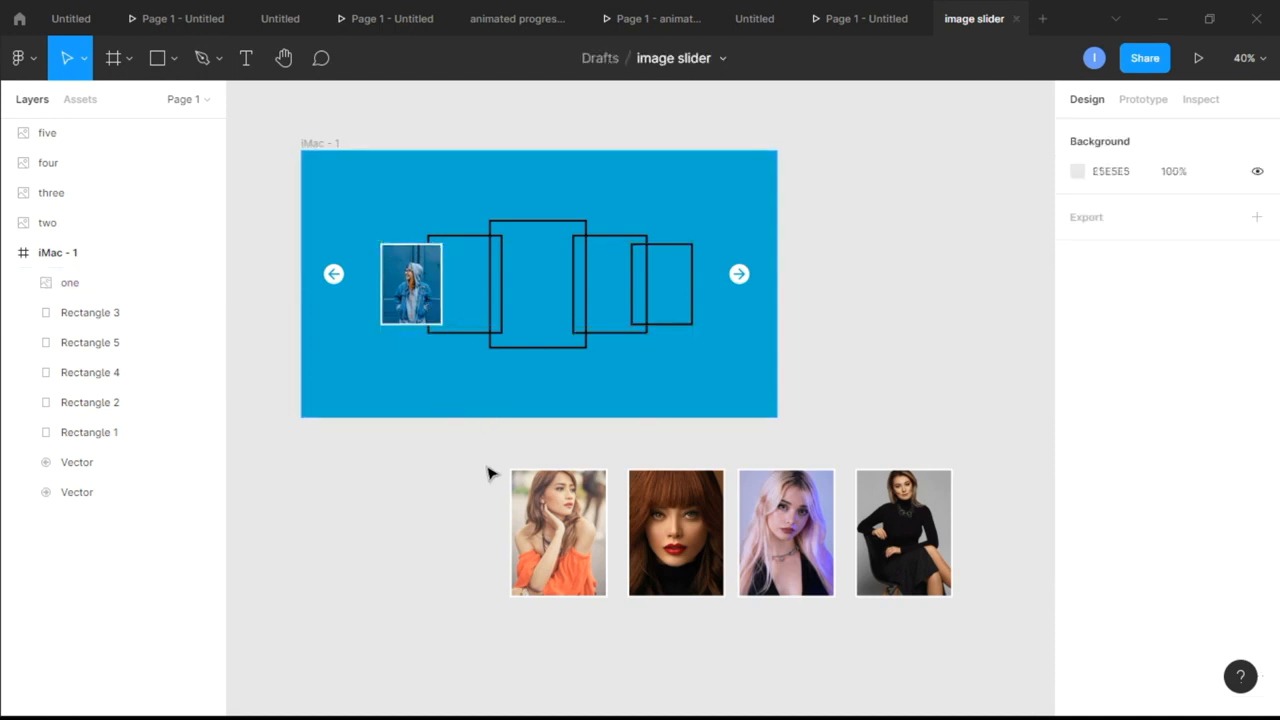
Resize card two, the orange-top photo, to 202 × 267 and place it over the second outline from the left in the frame
left_click(476, 334)
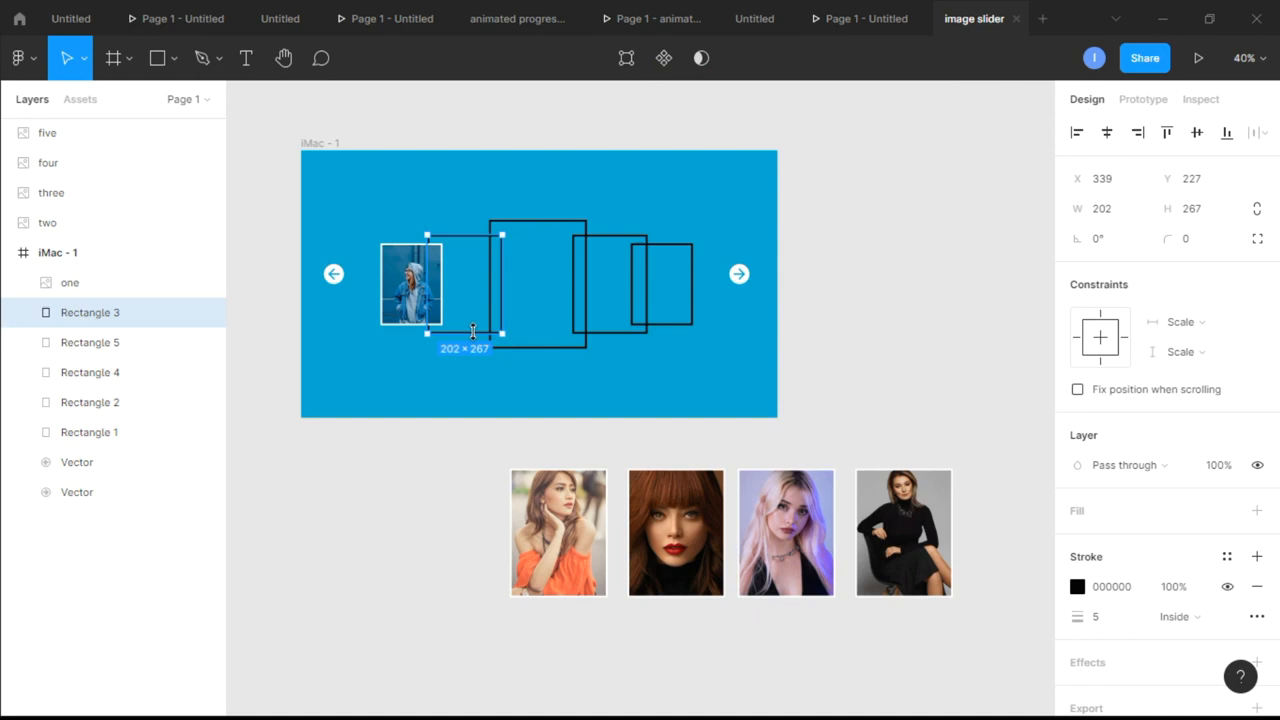
left_click(556, 522)
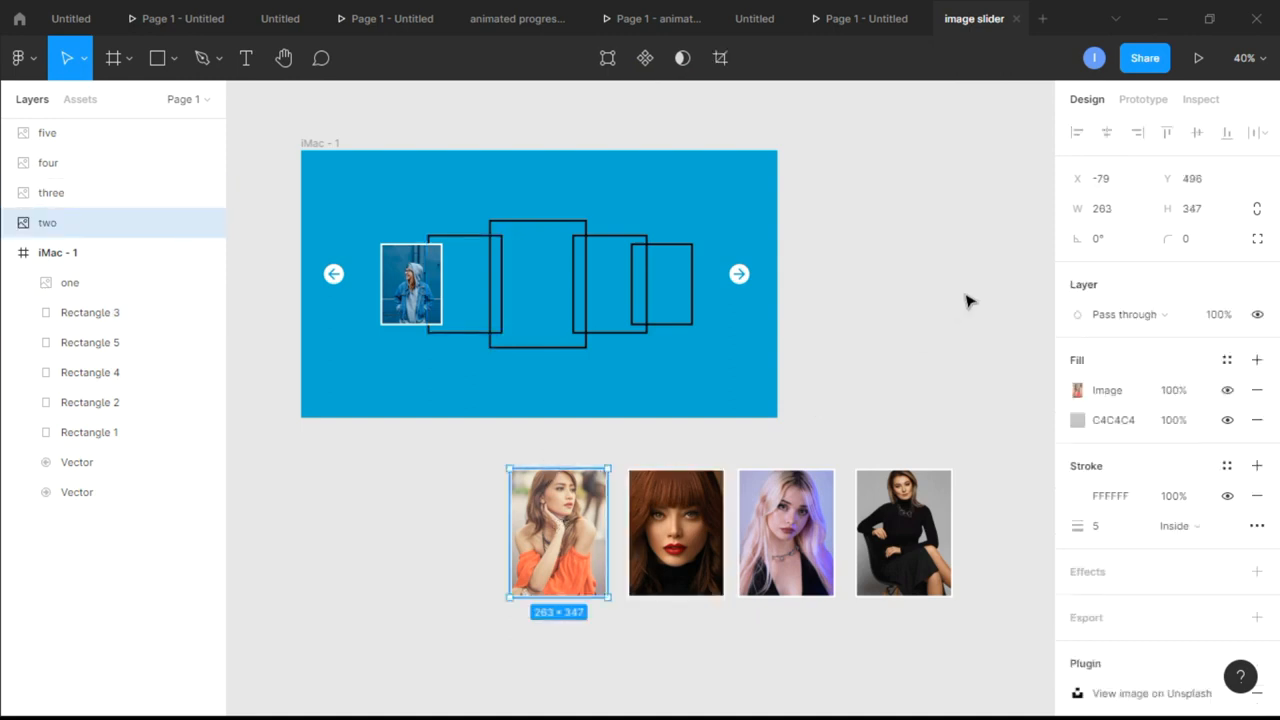
left_click(1122, 216)
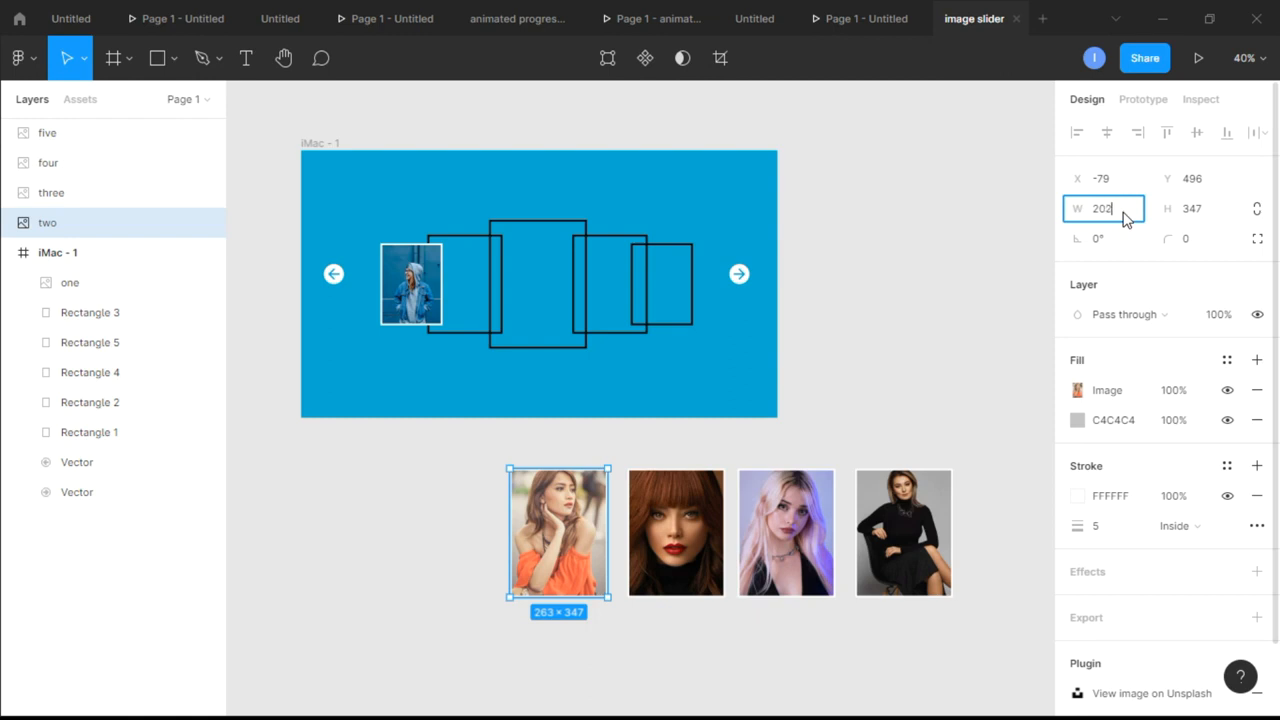
left_click(1214, 220)
type("267")
key("Return")
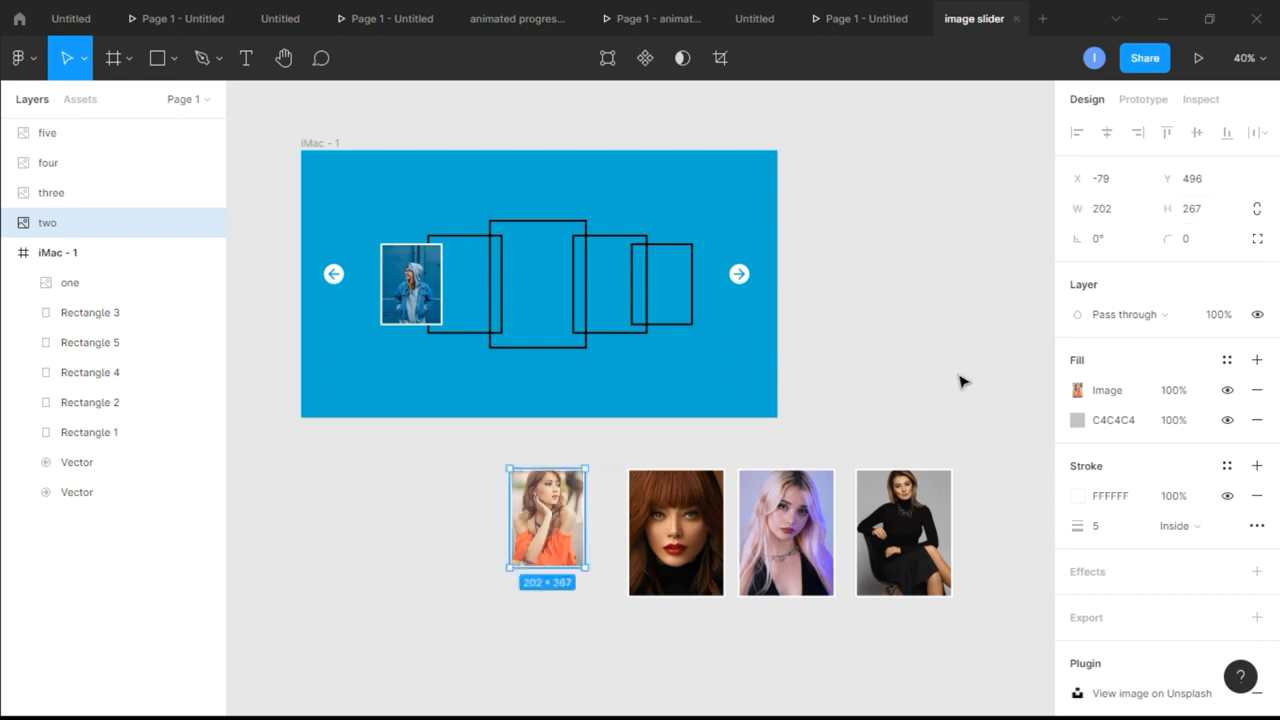
left_click_drag(561, 539, 479, 305)
left_click(472, 405)
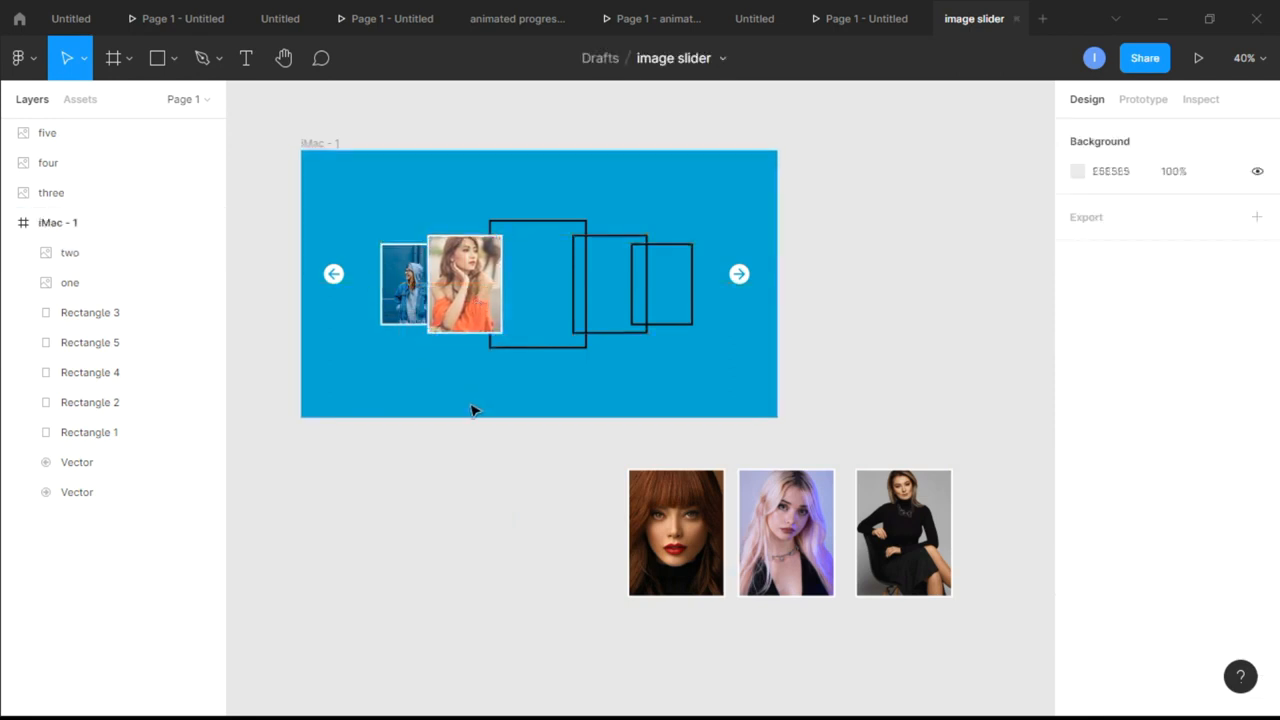
Move card three, the red-haired woman's photo, exactly over the large center outline in the blue frame
left_click(673, 532)
left_click_drag(640, 545, 563, 309)
left_click(565, 421)
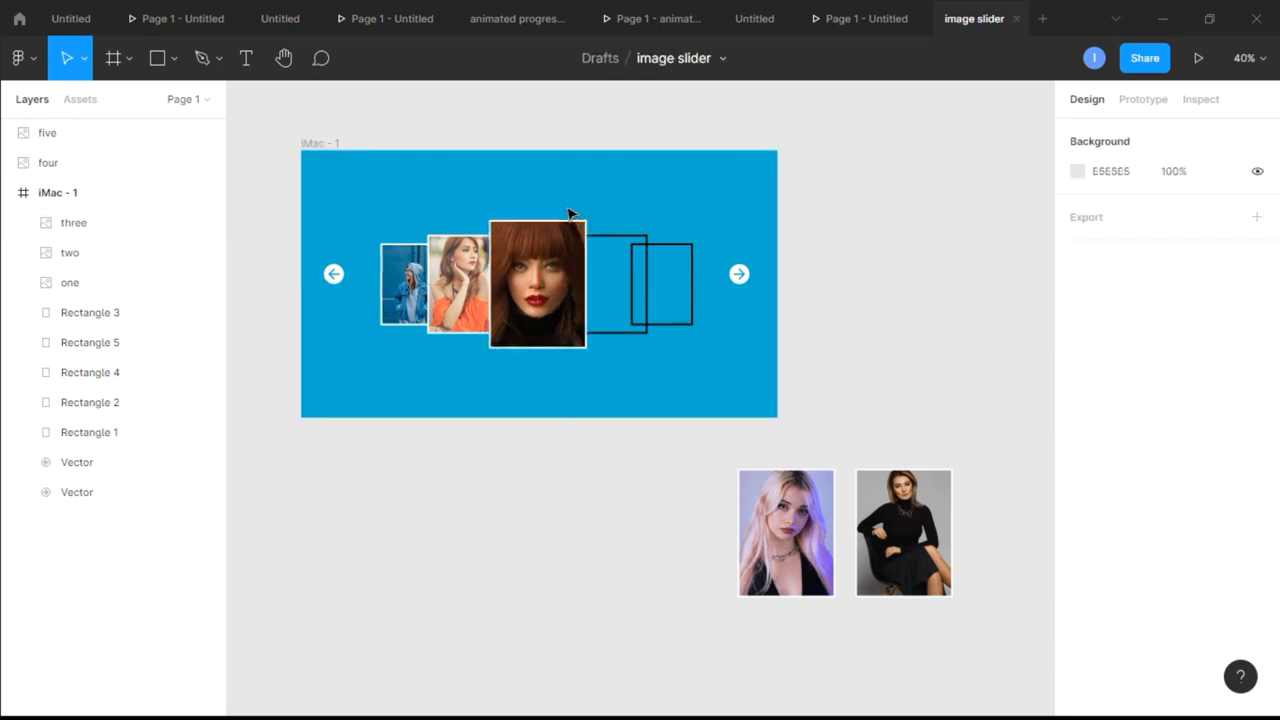
Resize card four, the blonde woman's photo, to 202 × 267 and place it over the outline just right of the center card
scroll(568, 213, "up", 3)
scroll(682, 494, "down", 2)
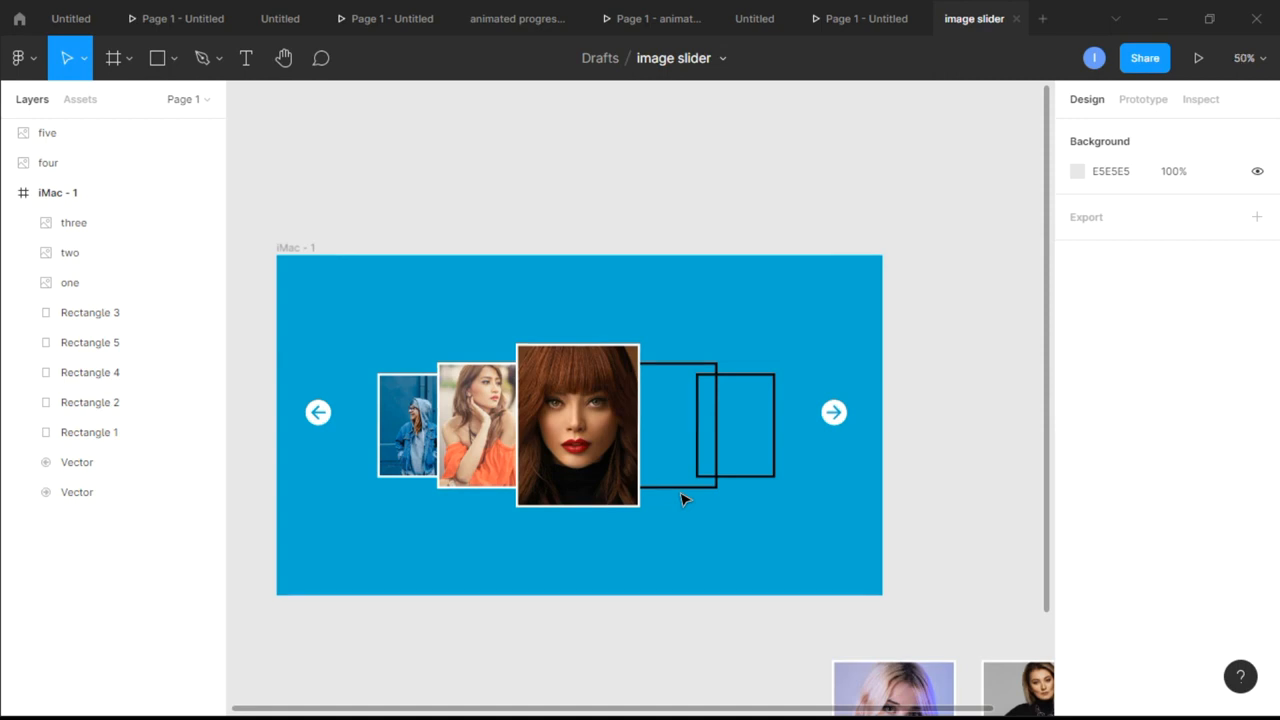
scroll(682, 497, "down", 2)
scroll(876, 530, "down", 4)
scroll(878, 530, "up", 1)
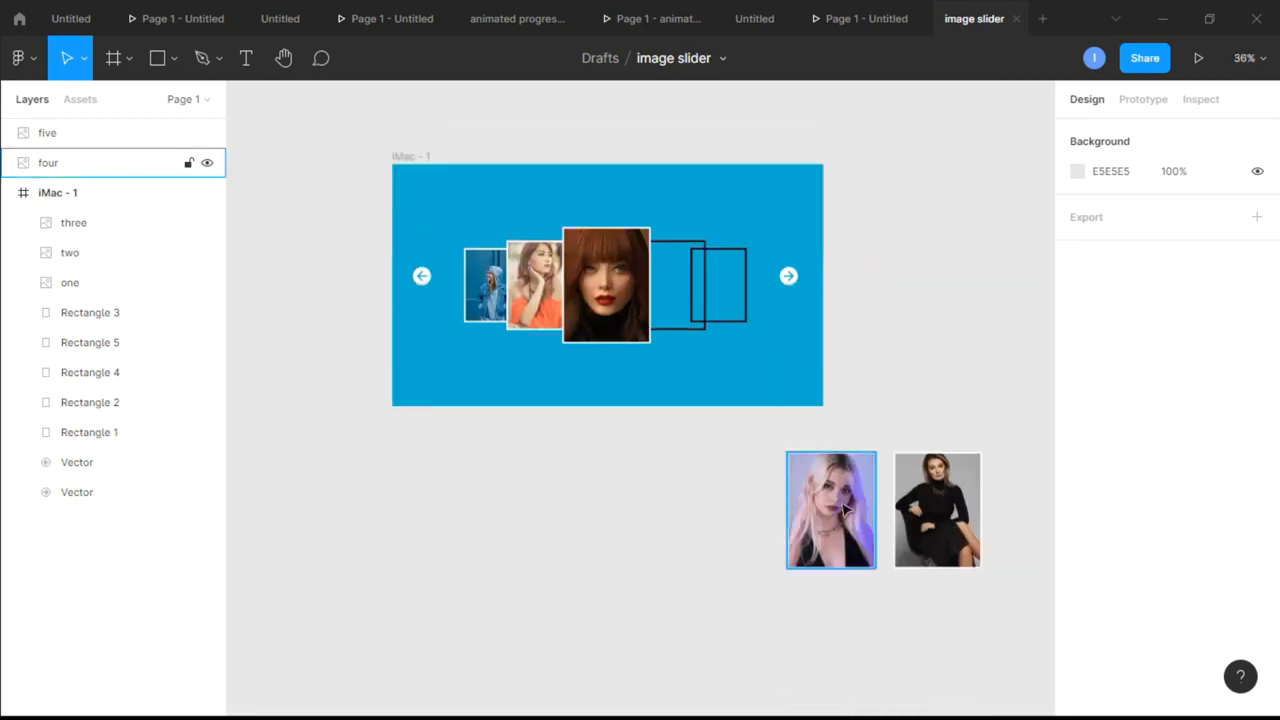
left_click(845, 510)
left_click(540, 300)
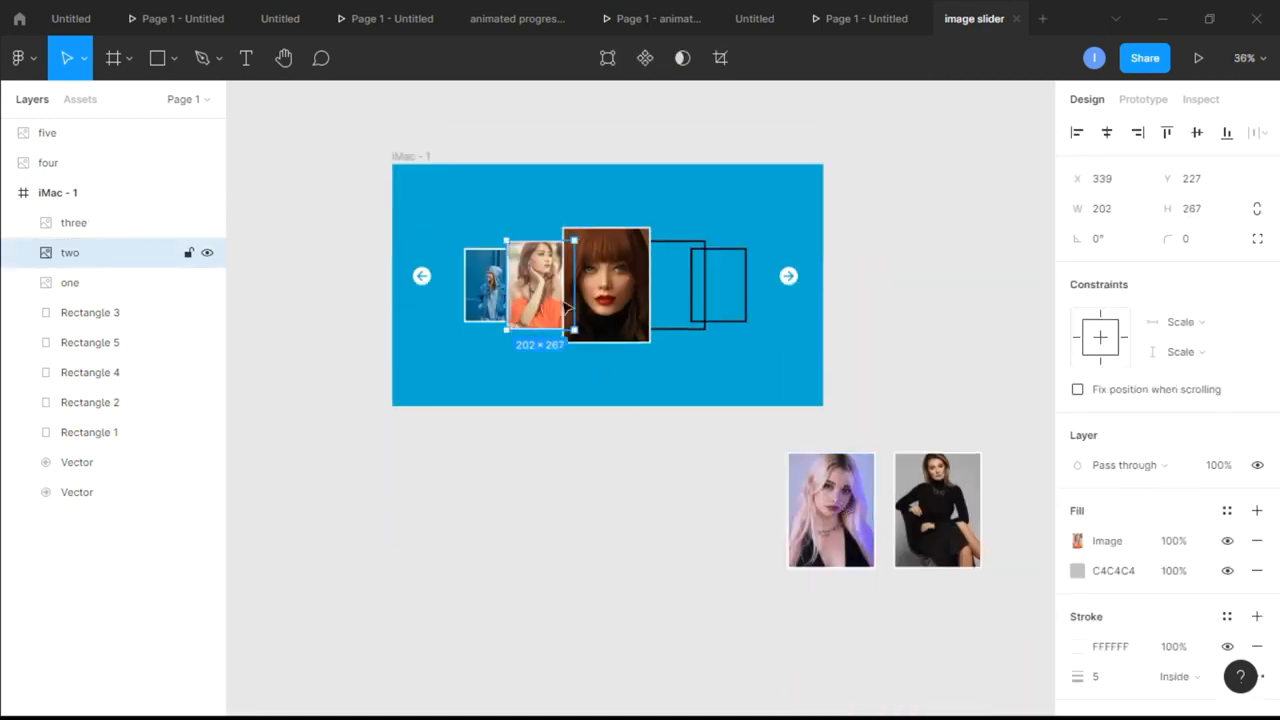
left_click(679, 326)
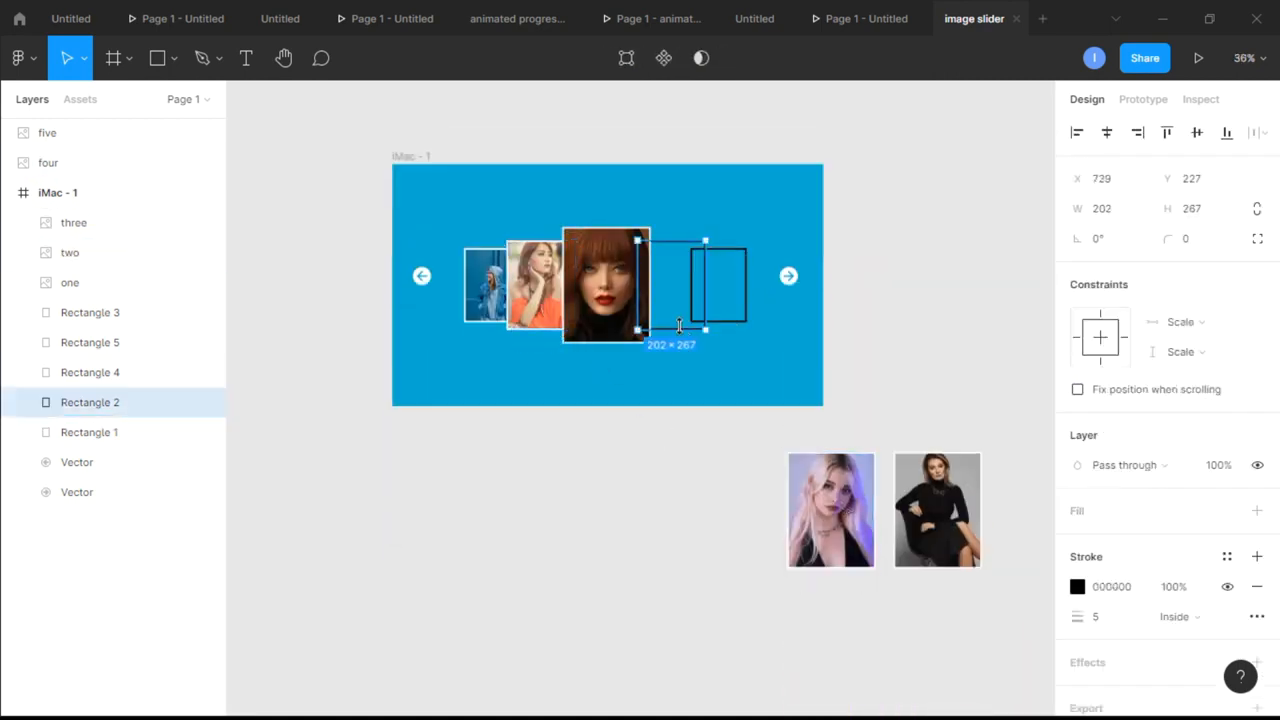
left_click(832, 498)
left_click(1110, 213)
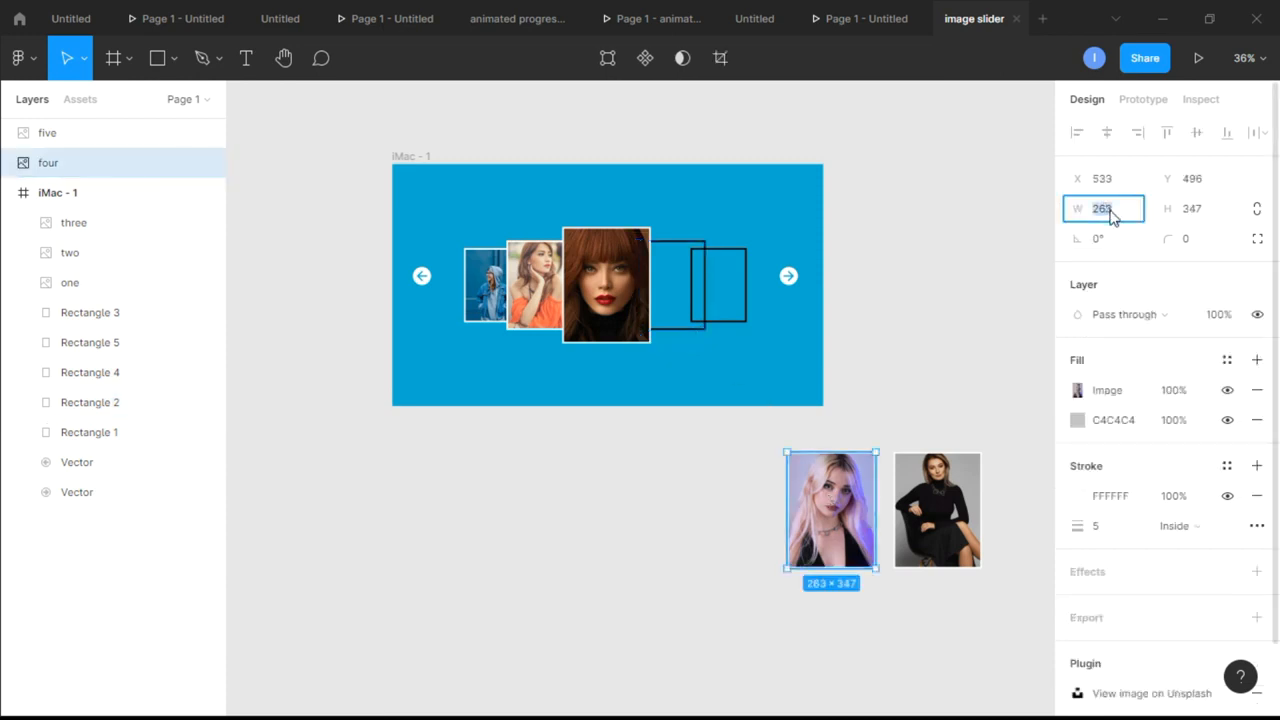
type("202")
left_click(1203, 218)
type("26")
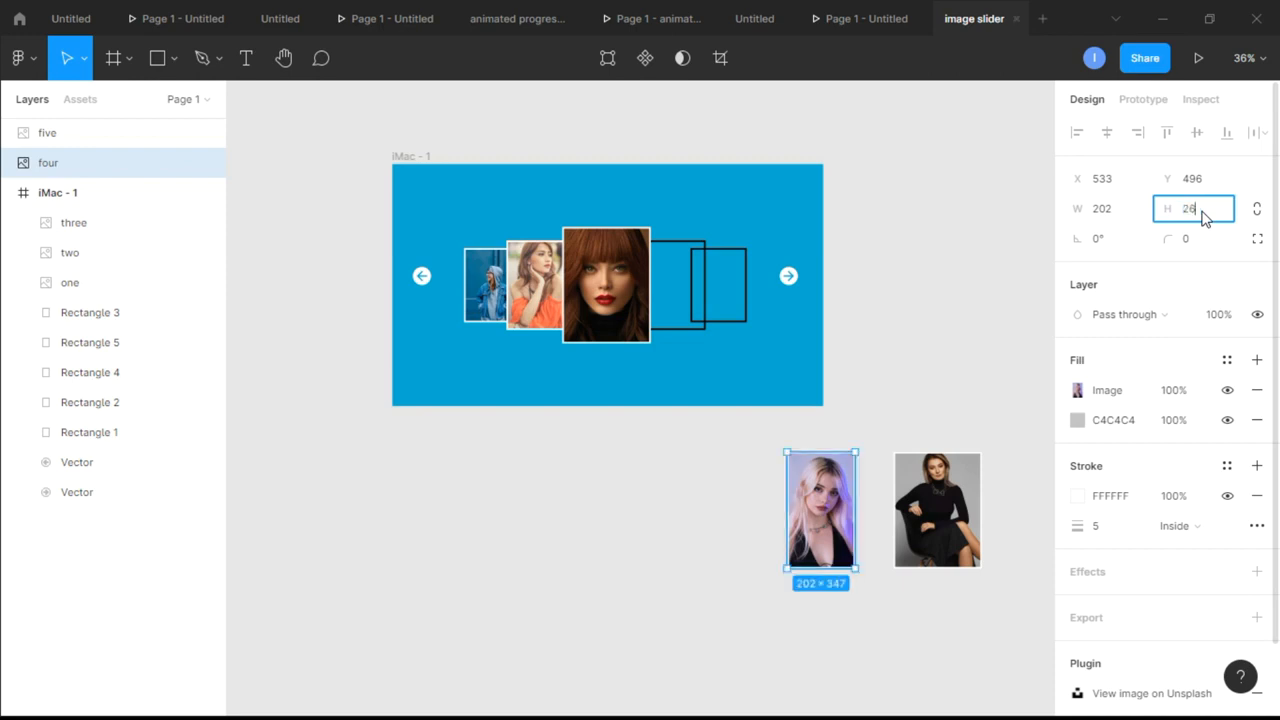
key("Return")
left_click_drag(792, 458, 636, 245)
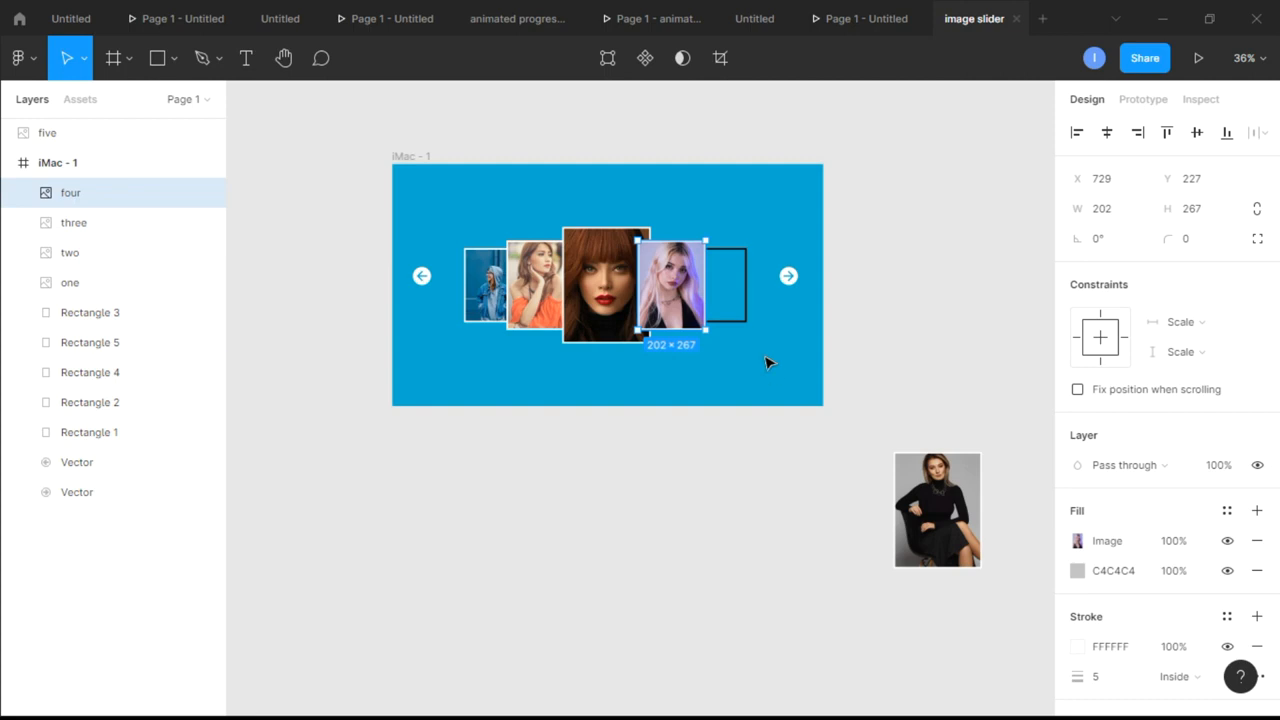
left_click(756, 369)
Resize card five, the photo of the woman in black, to 167 × 221 and place it over the rightmost outline in the blue frame
left_click(948, 512)
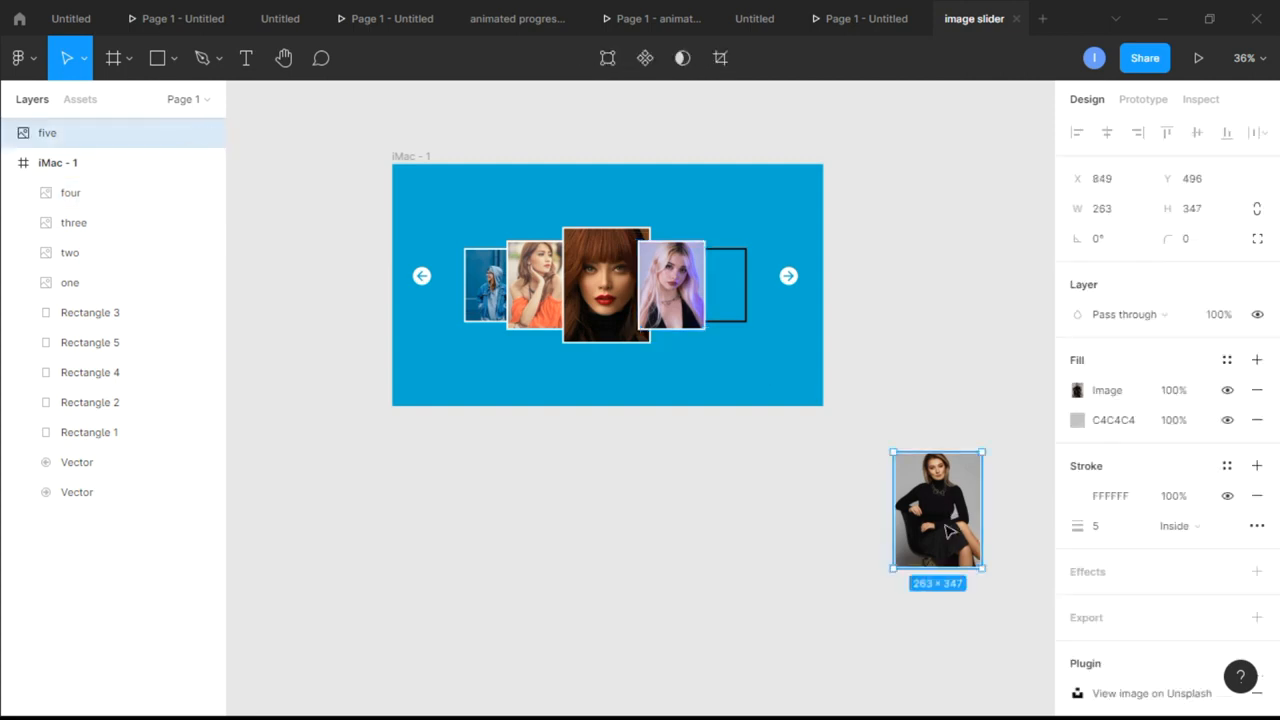
left_click_drag(955, 530, 750, 490)
left_click(741, 320)
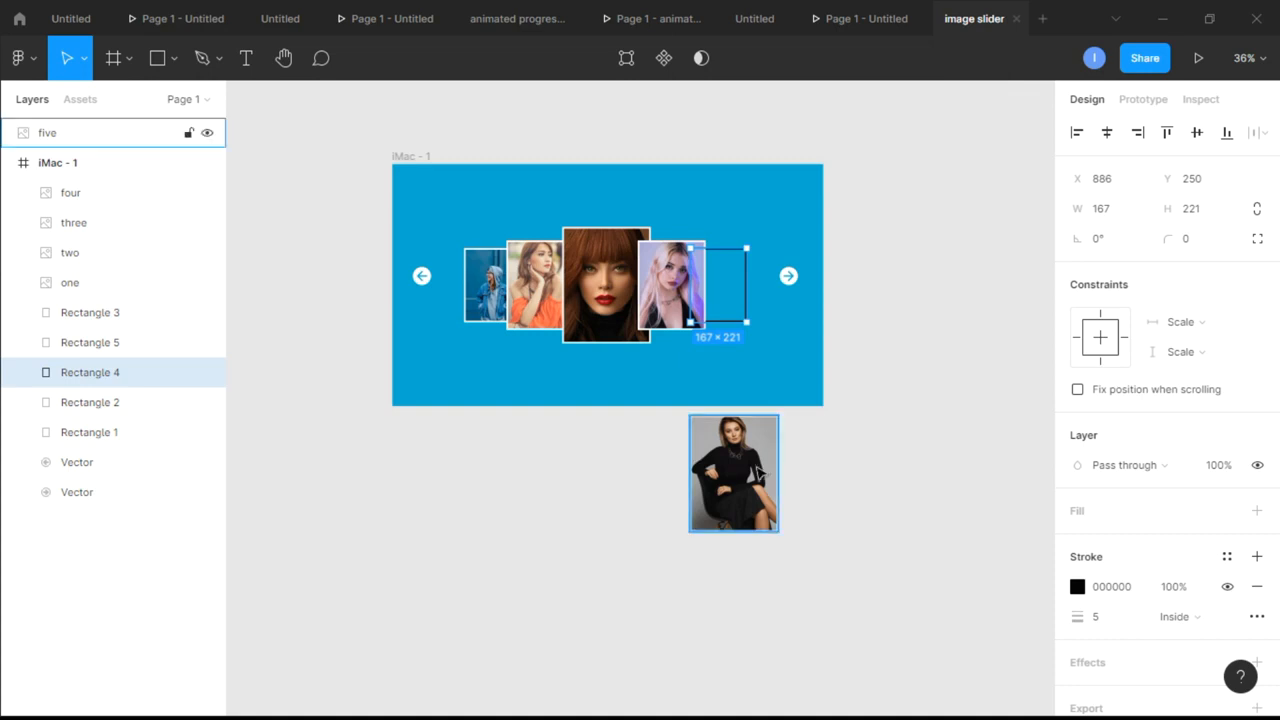
left_click(100, 132)
left_click(1123, 208)
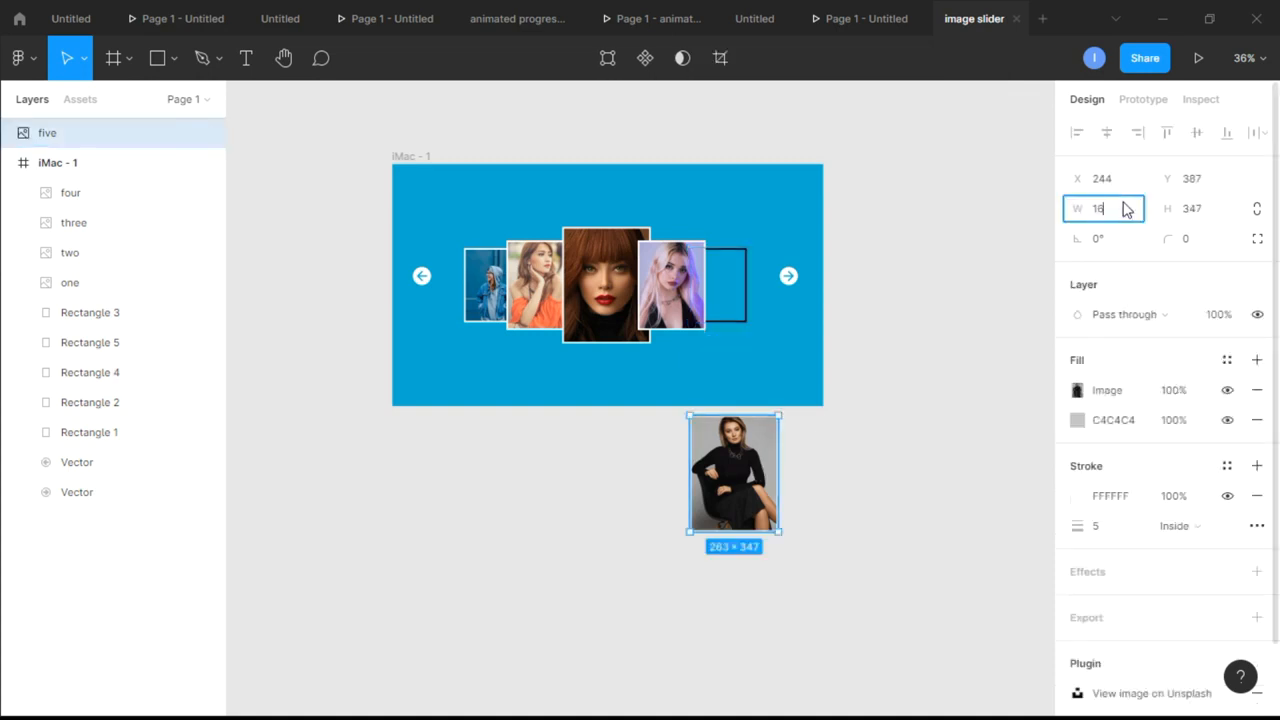
left_click(1208, 210)
type("221")
key("Return")
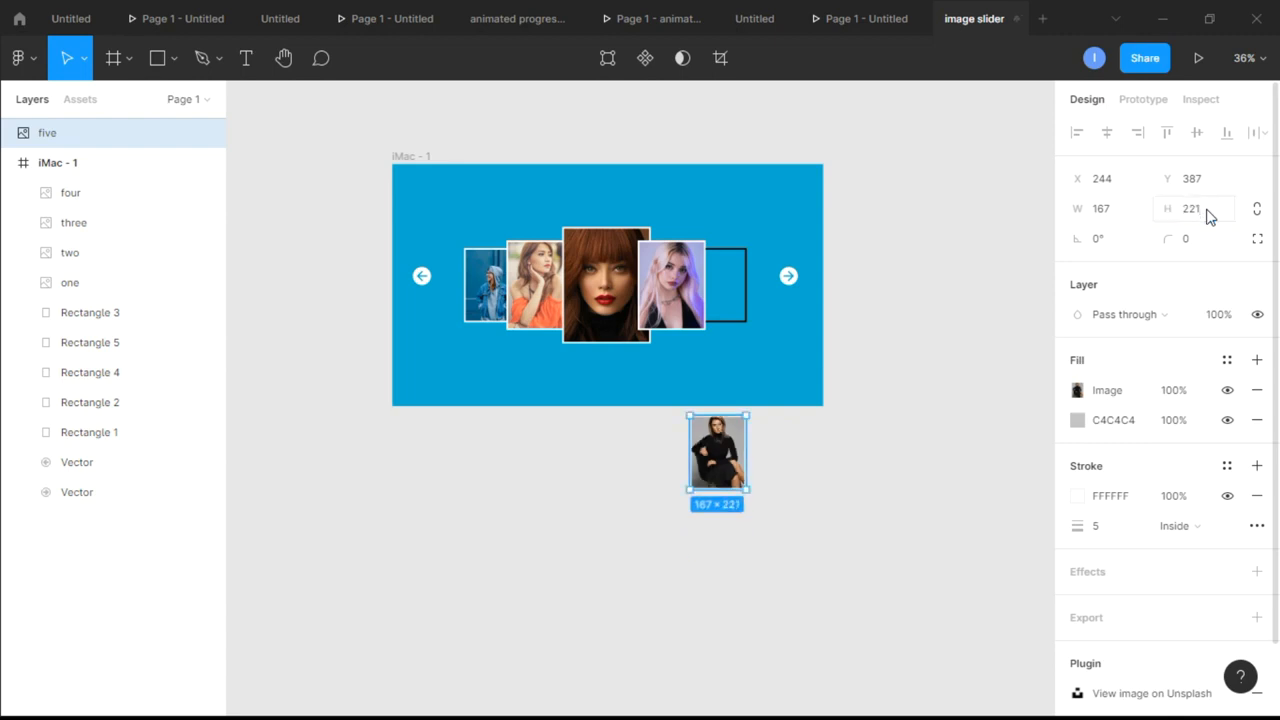
left_click(925, 423)
left_click_drag(720, 474, 720, 284)
left_click(785, 312)
Reorder the card layers so that card three is on top of all cards and card five lies beneath card one
scroll(716, 204, "up", 2)
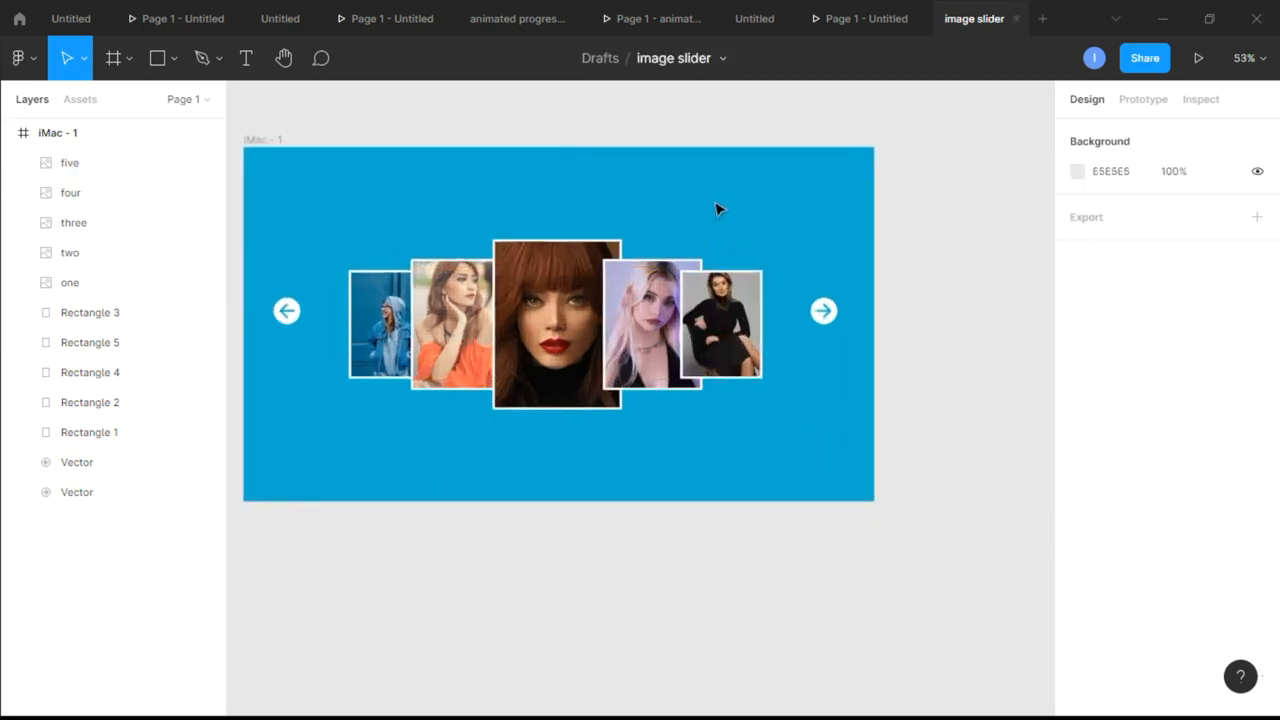
scroll(716, 209, "up", 4)
scroll(716, 209, "left", 1)
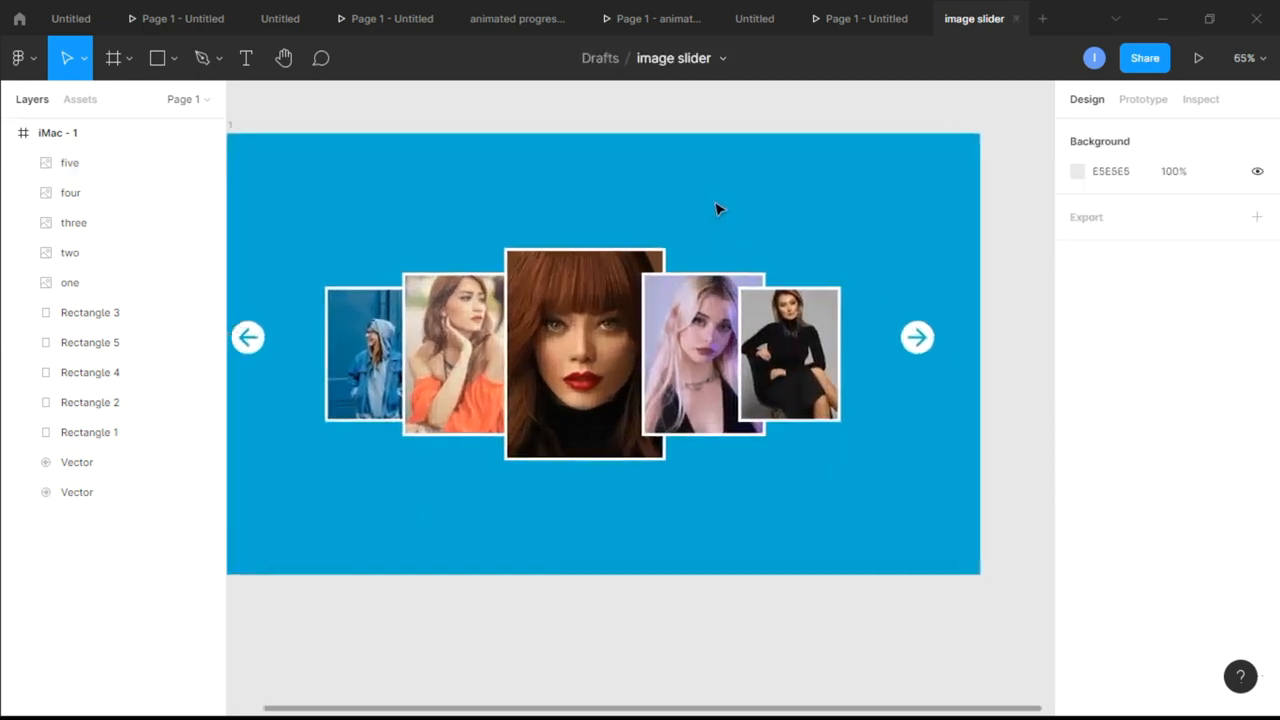
left_click(124, 226)
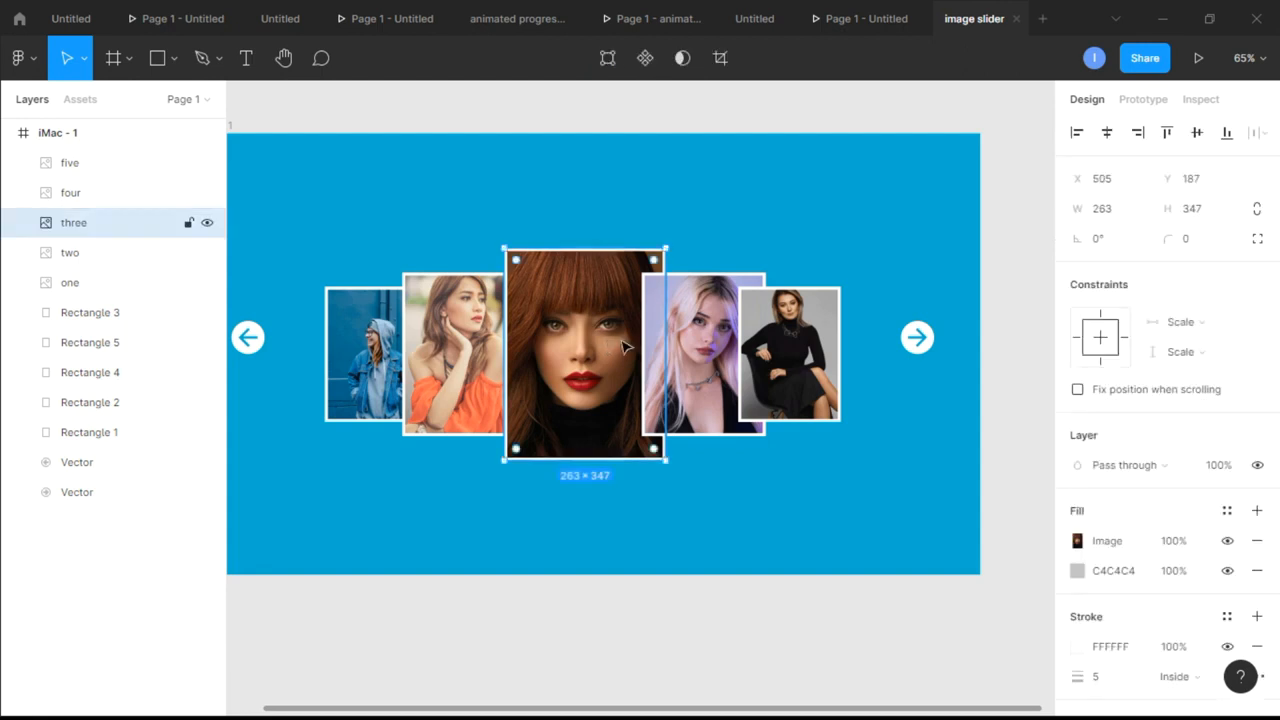
left_click_drag(87, 234, 76, 162)
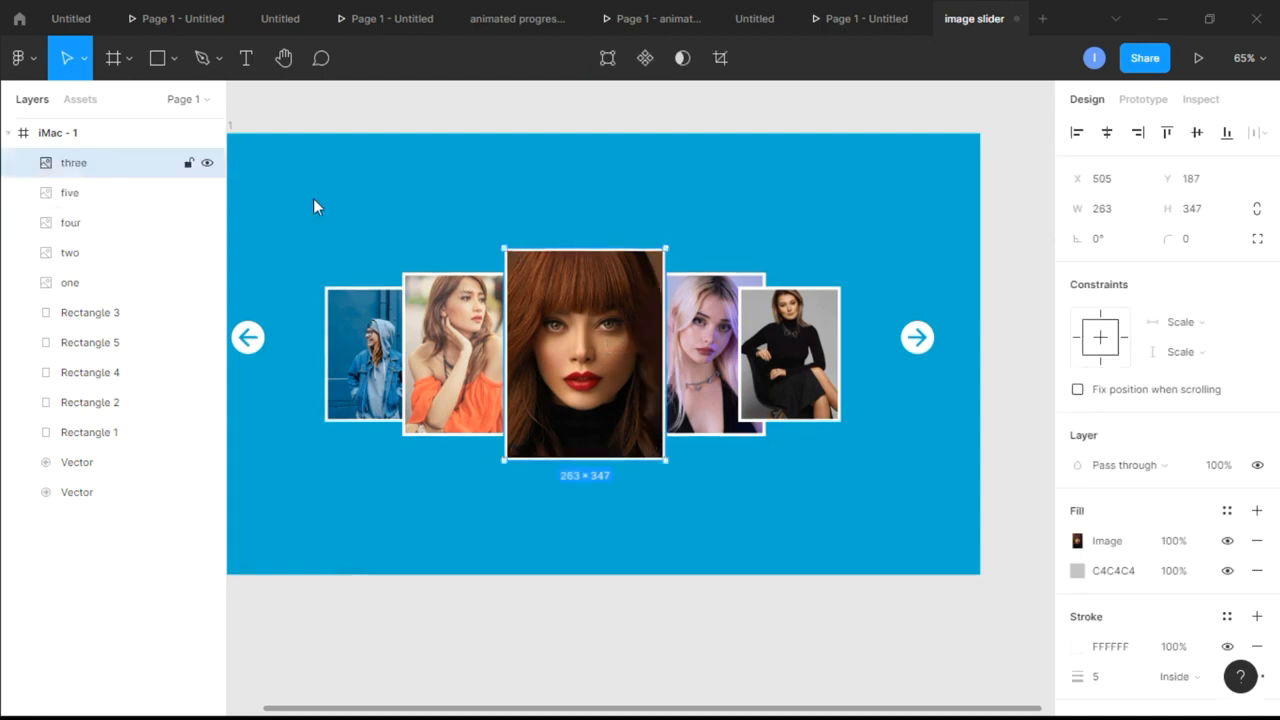
left_click(790, 392)
left_click_drag(69, 194, 80, 297)
left_click(829, 194)
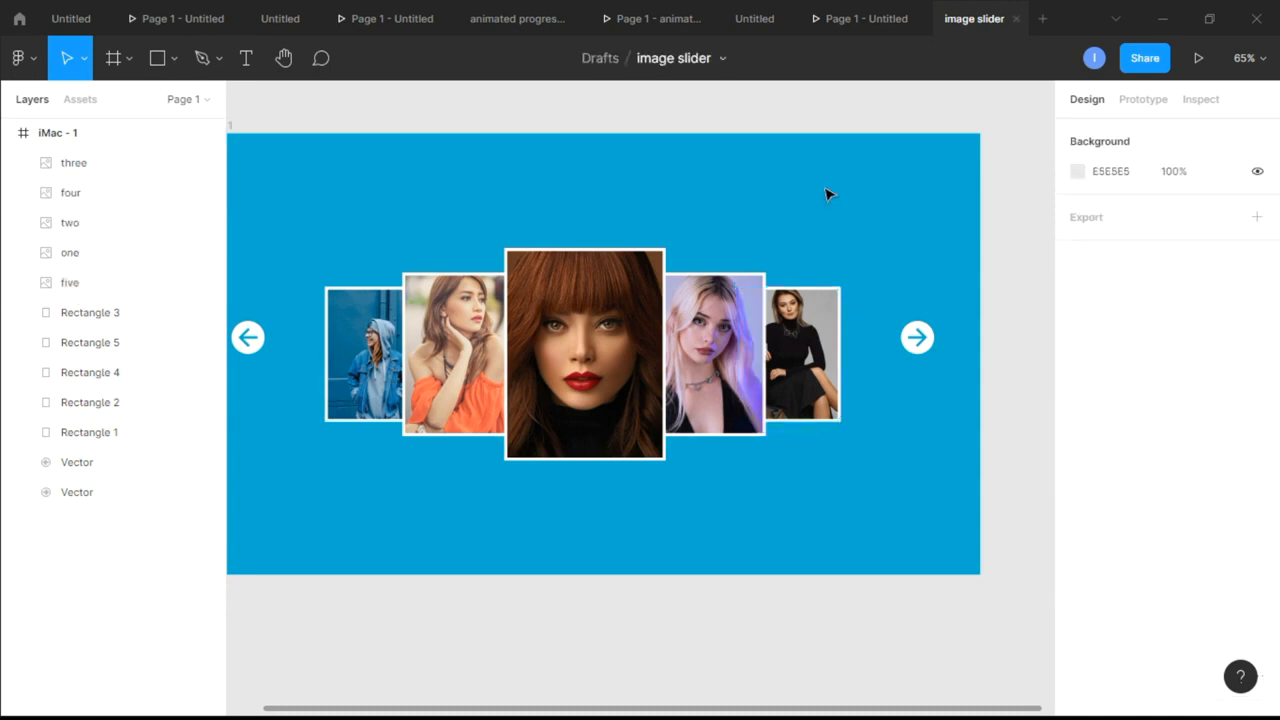
Collapse the layers of the iMac - 1 frame and duplicate the whole frame
scroll(803, 240, "down", 1)
scroll(800, 240, "down", 1)
scroll(800, 240, "up", 3)
scroll(800, 240, "down", 1)
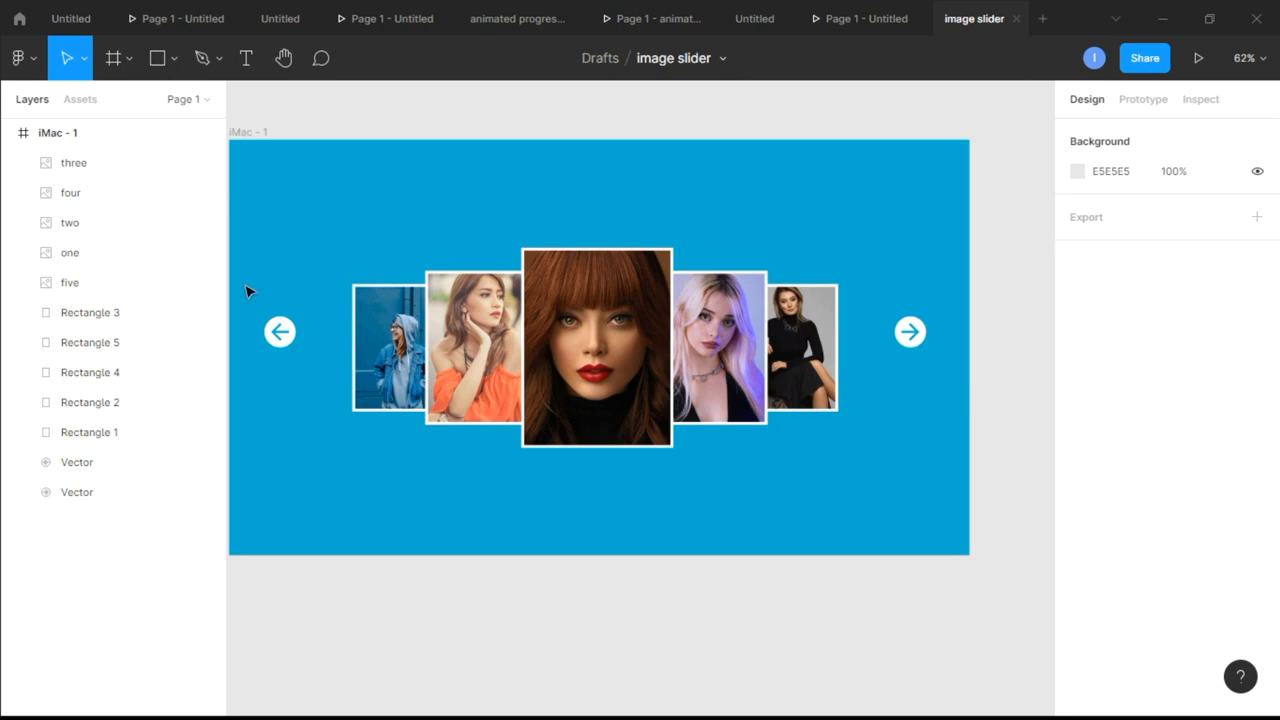
left_click(9, 138)
left_click(62, 137)
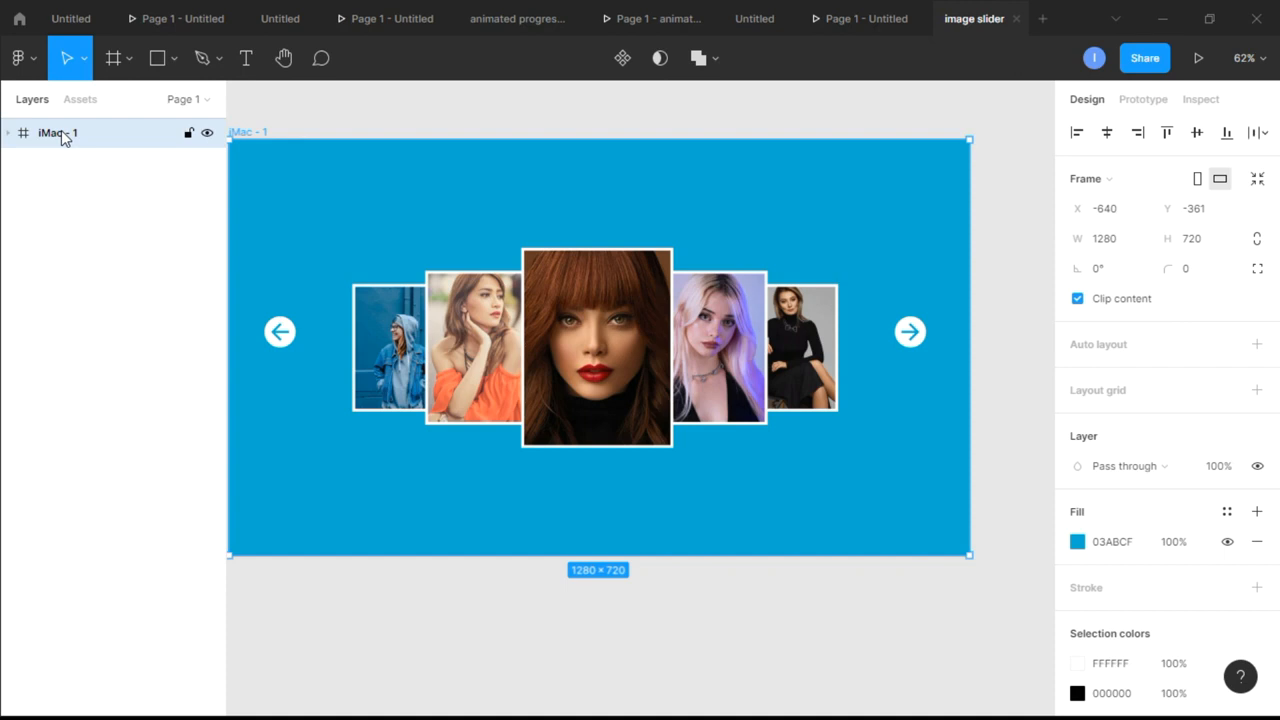
key("ctrl+d")
Examine the original and duplicated frames side by side and the card arrangement in the duplicate
scroll(740, 392, "down", 3)
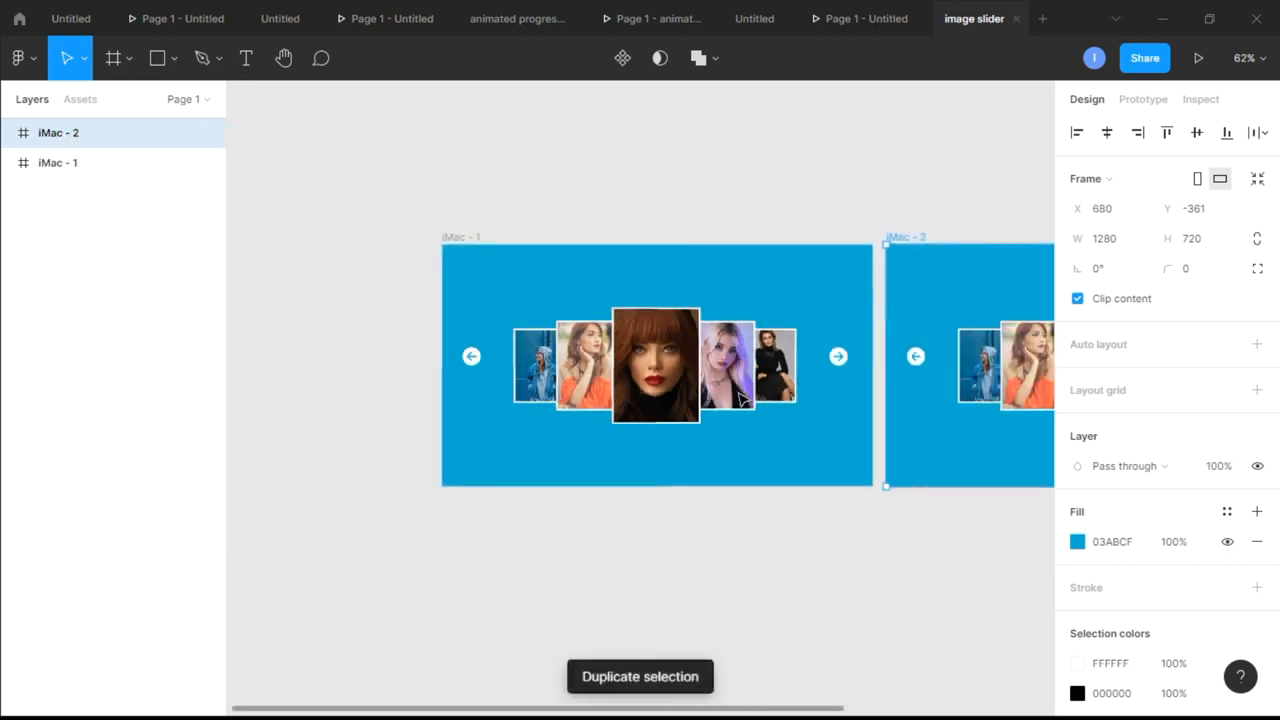
scroll(808, 372, "right", 5)
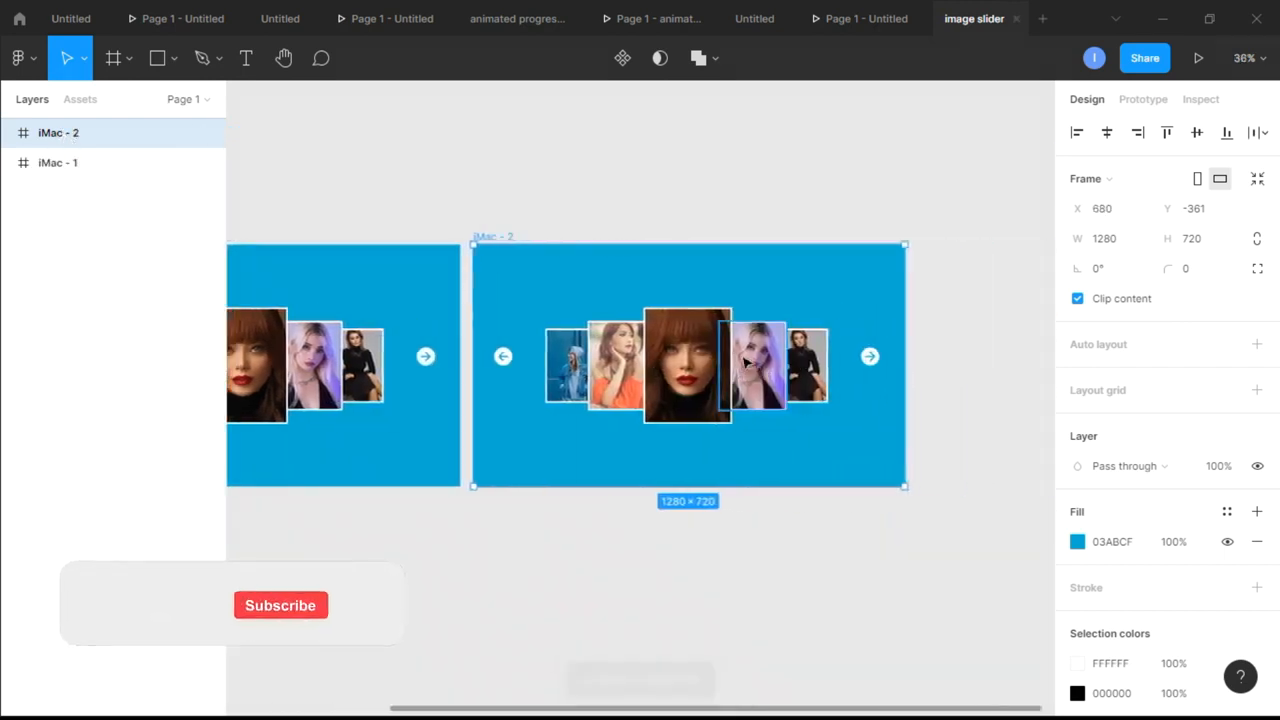
scroll(775, 342, "up", 3)
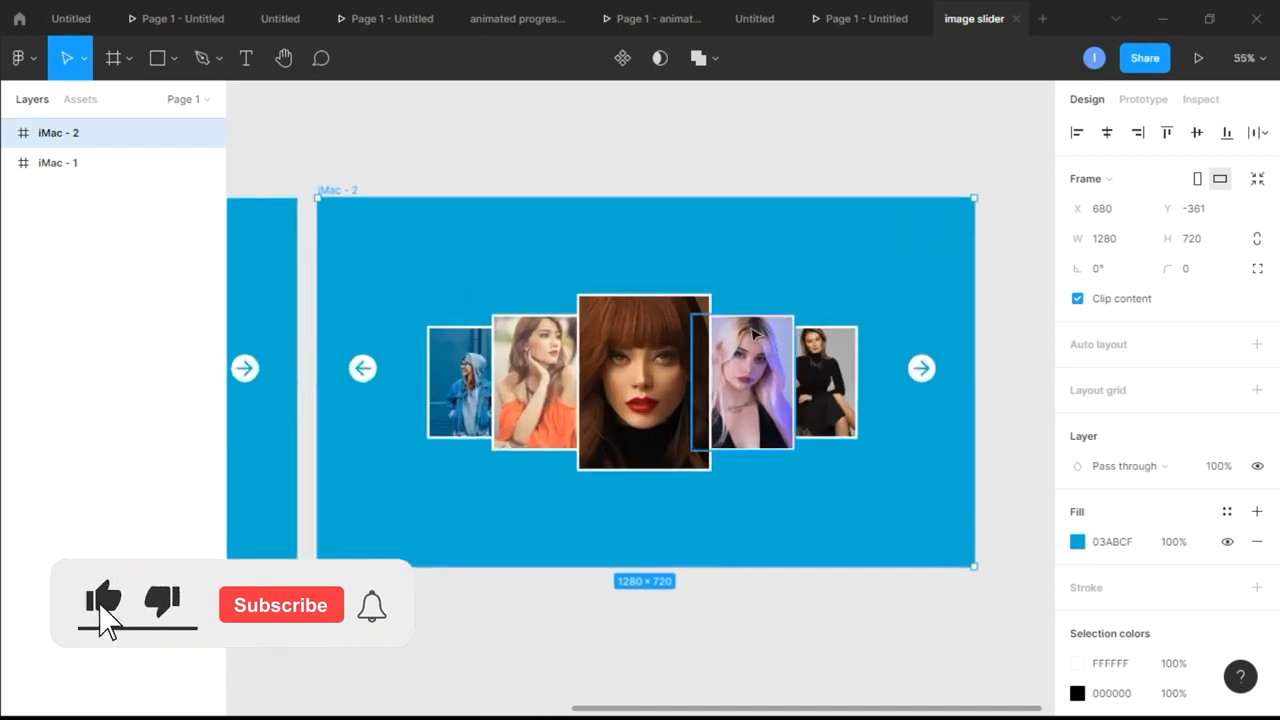
scroll(752, 333, "left", 1)
scroll(752, 333, "left", 2)
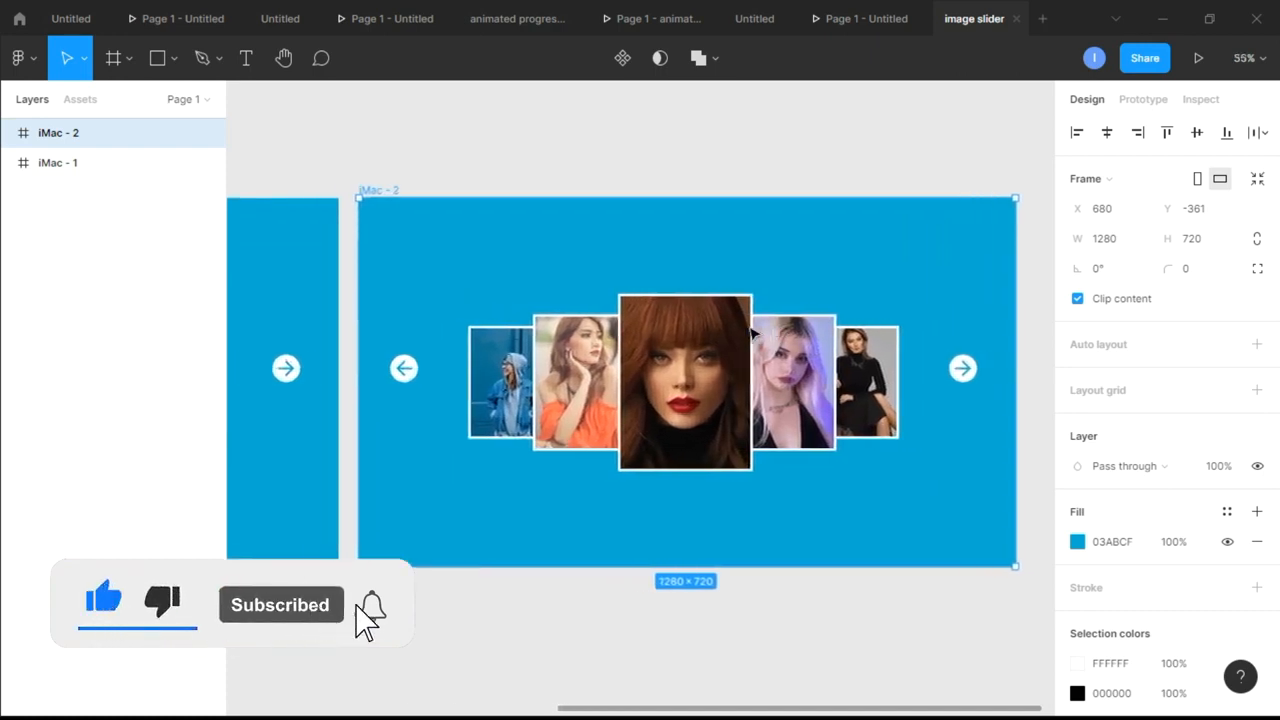
scroll(752, 333, "down", 5)
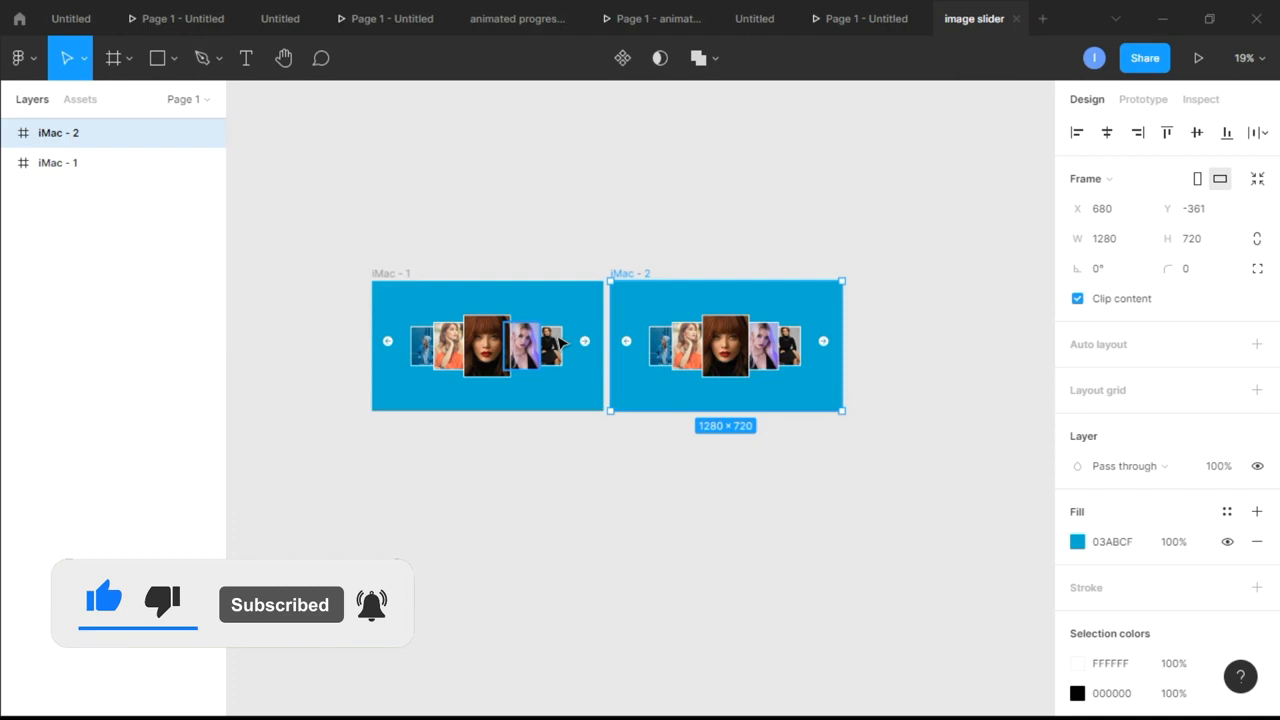
scroll(816, 340, "up", 4)
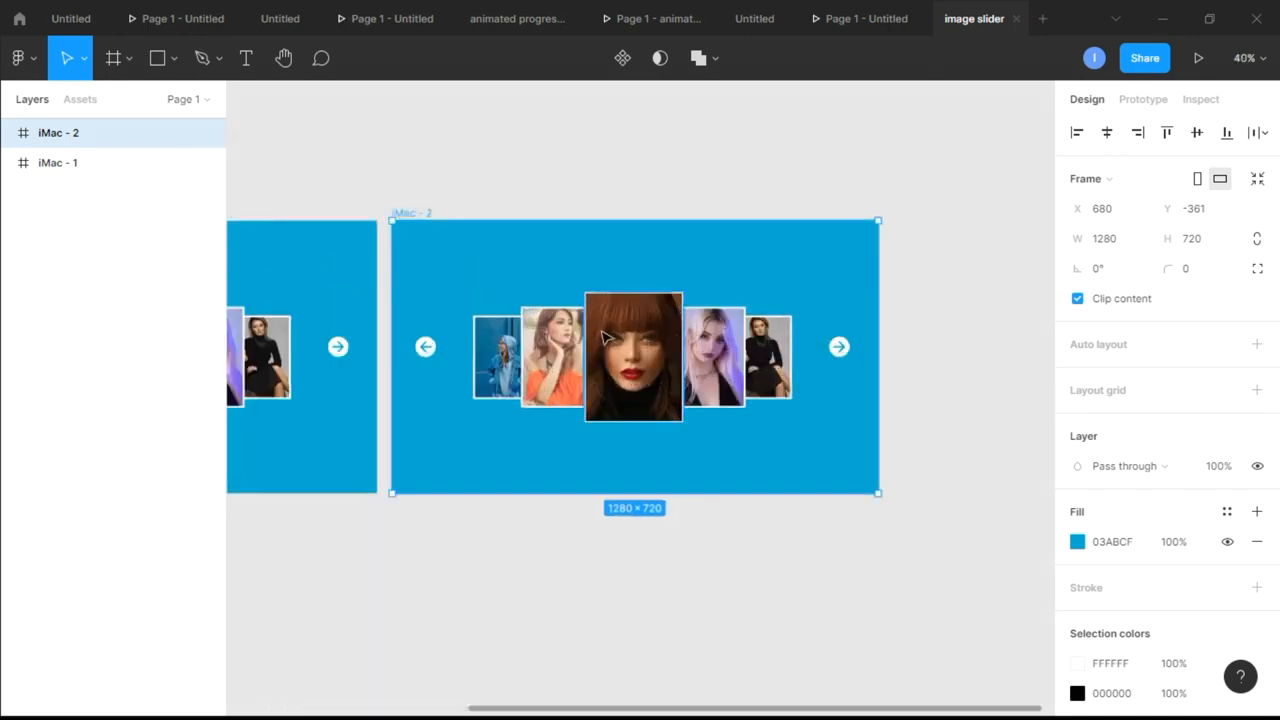
scroll(612, 338, "up", 1)
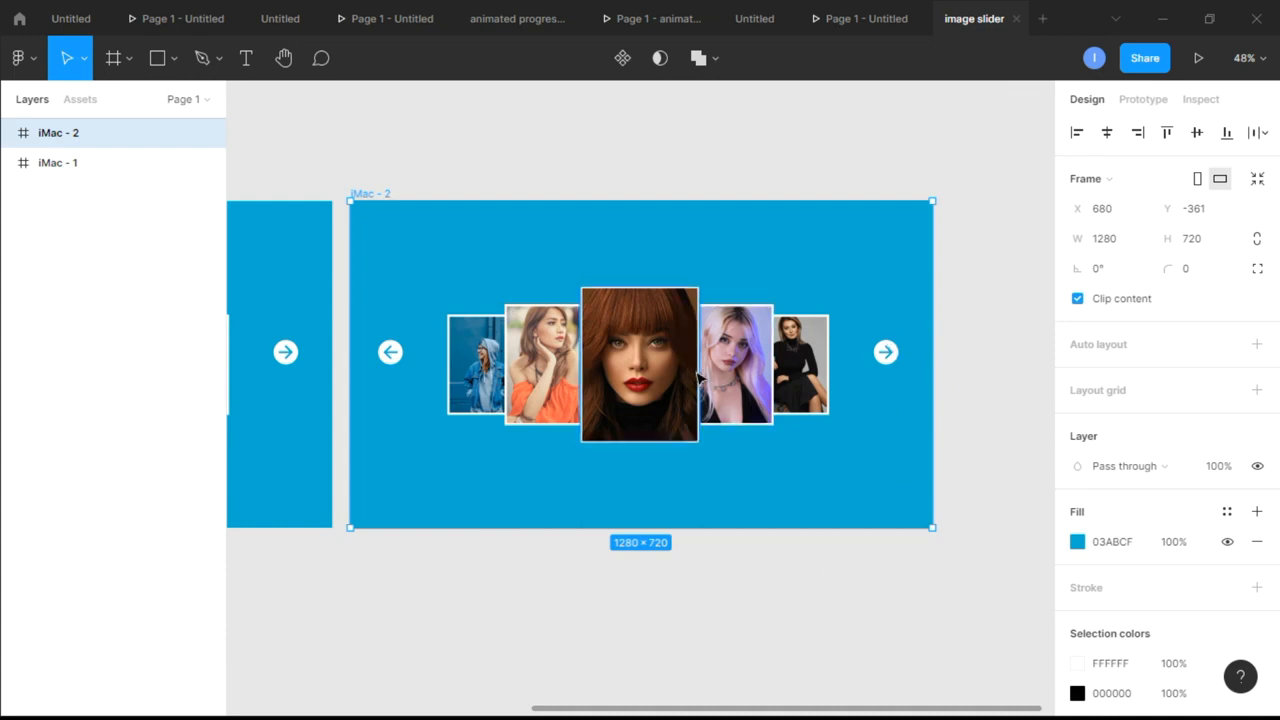
scroll(612, 247, "up", 1)
scroll(614, 247, "down", 1)
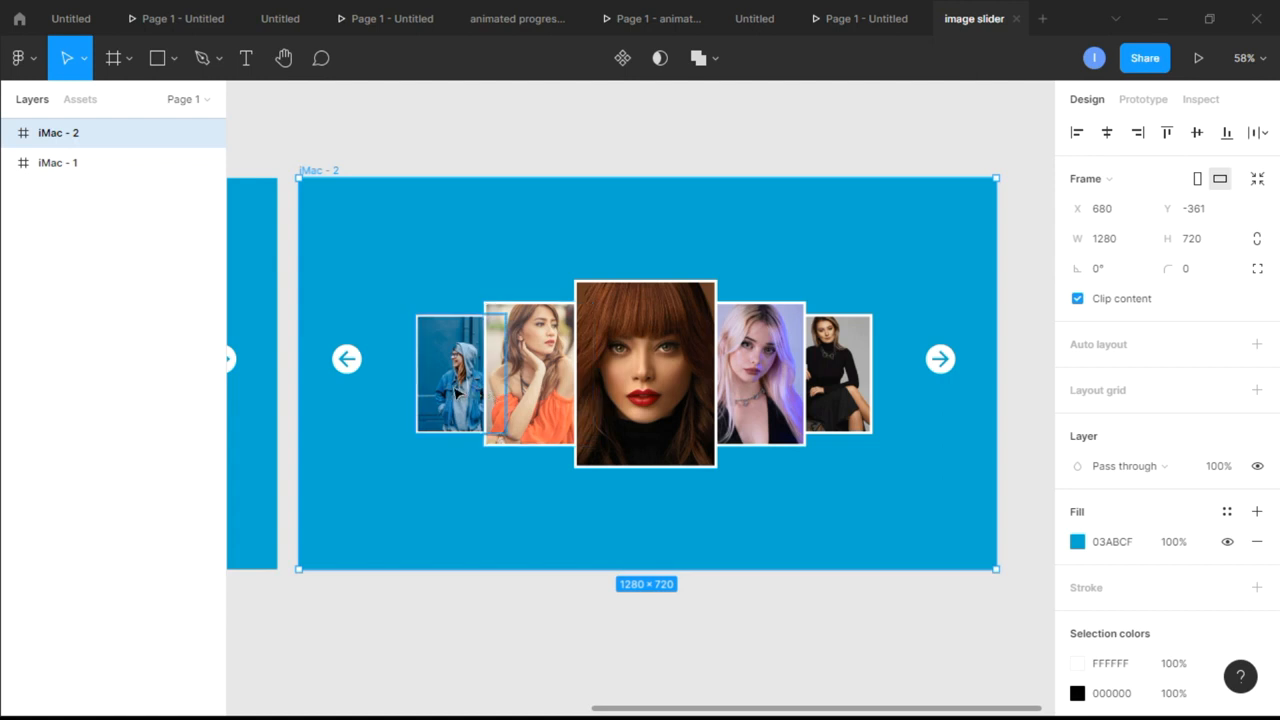
In the iMac - 2 frame, move card one from the leftmost slot to the rightmost slot, exactly over card five
left_click_drag(448, 384, 558, 370)
key("ctrl+z")
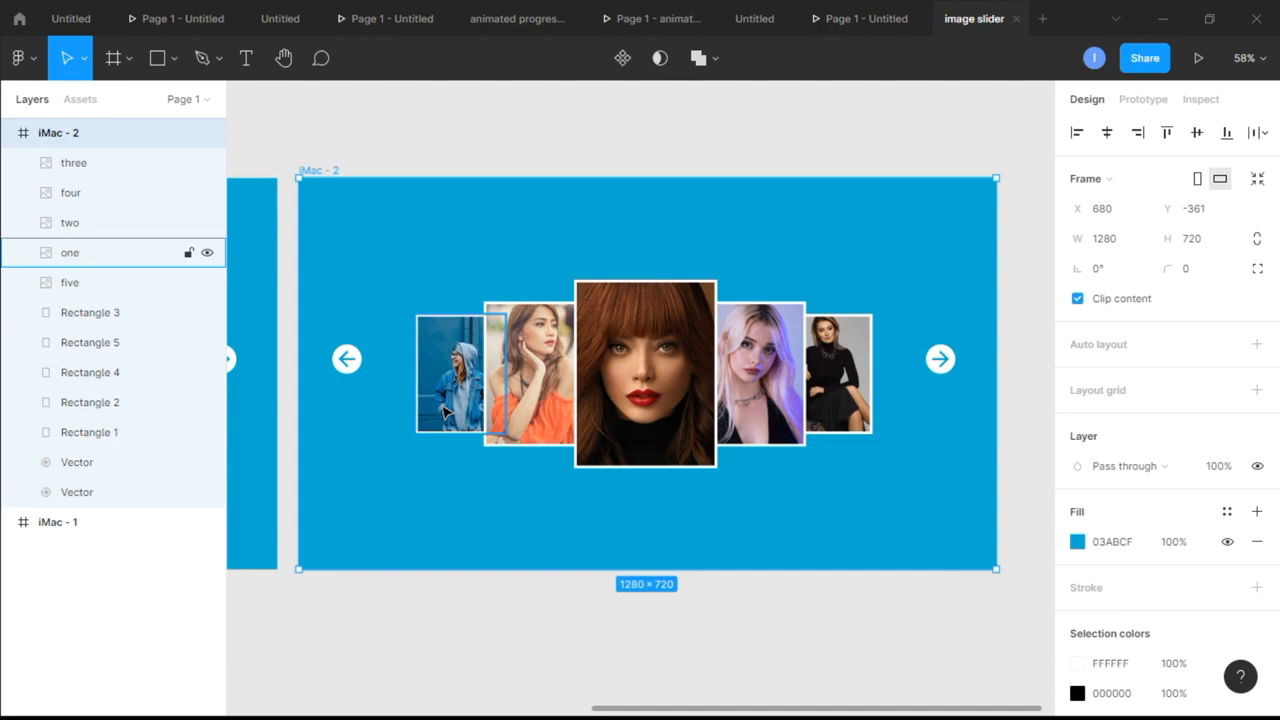
left_click(447, 408)
left_click_drag(460, 393, 815, 393)
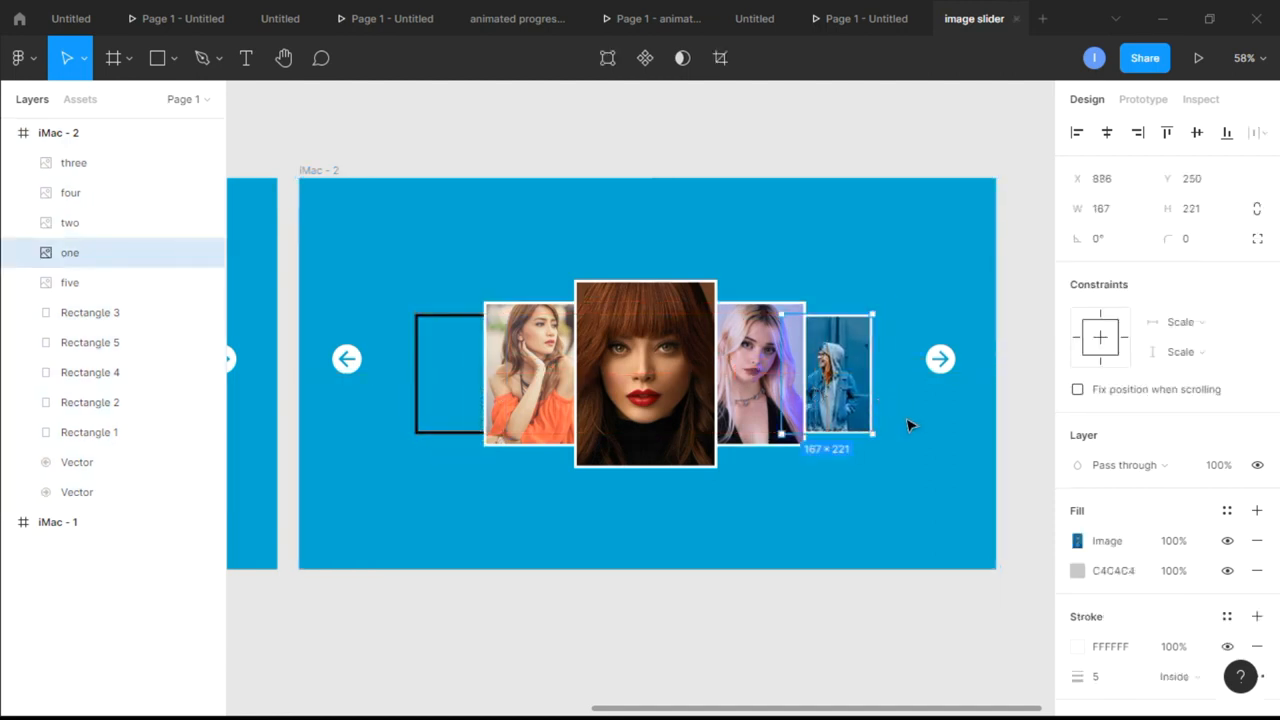
left_click(909, 423)
Resize card two in iMac - 2 to 167 × 221 and place it exactly over the leftmost outline
left_click_drag(519, 385, 397, 468)
left_click(416, 350)
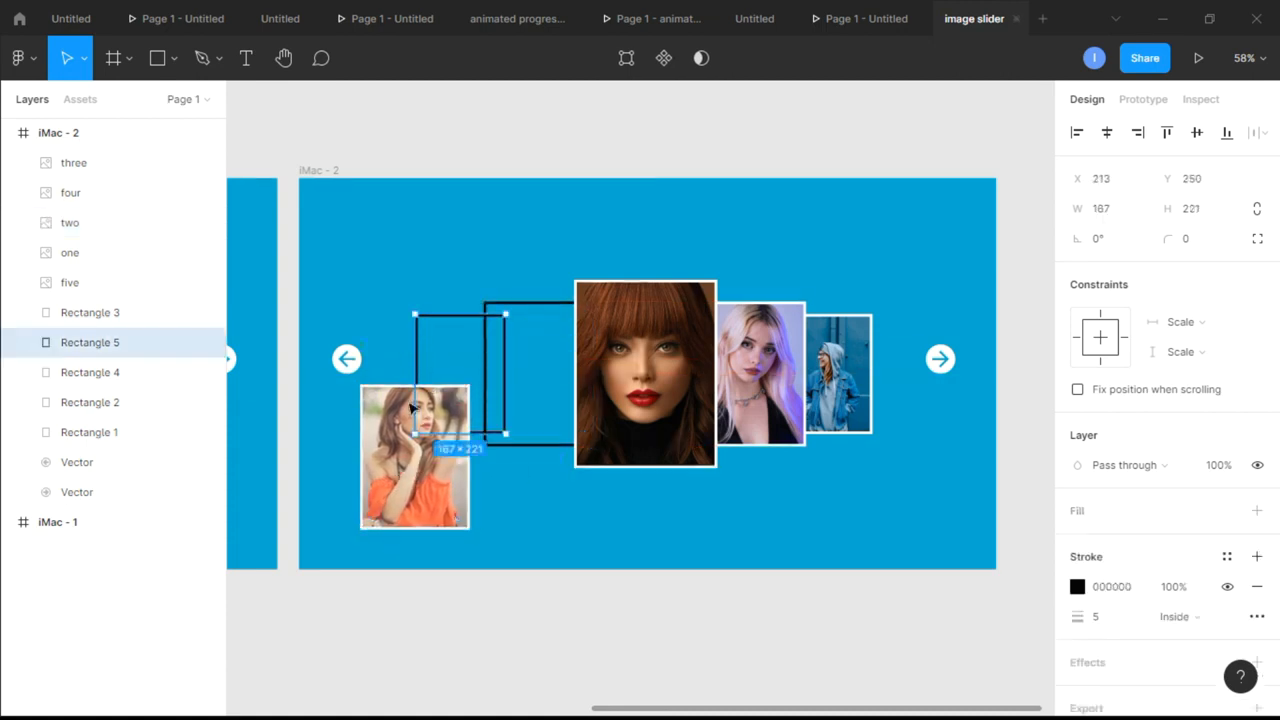
left_click(393, 477)
left_click(1133, 219)
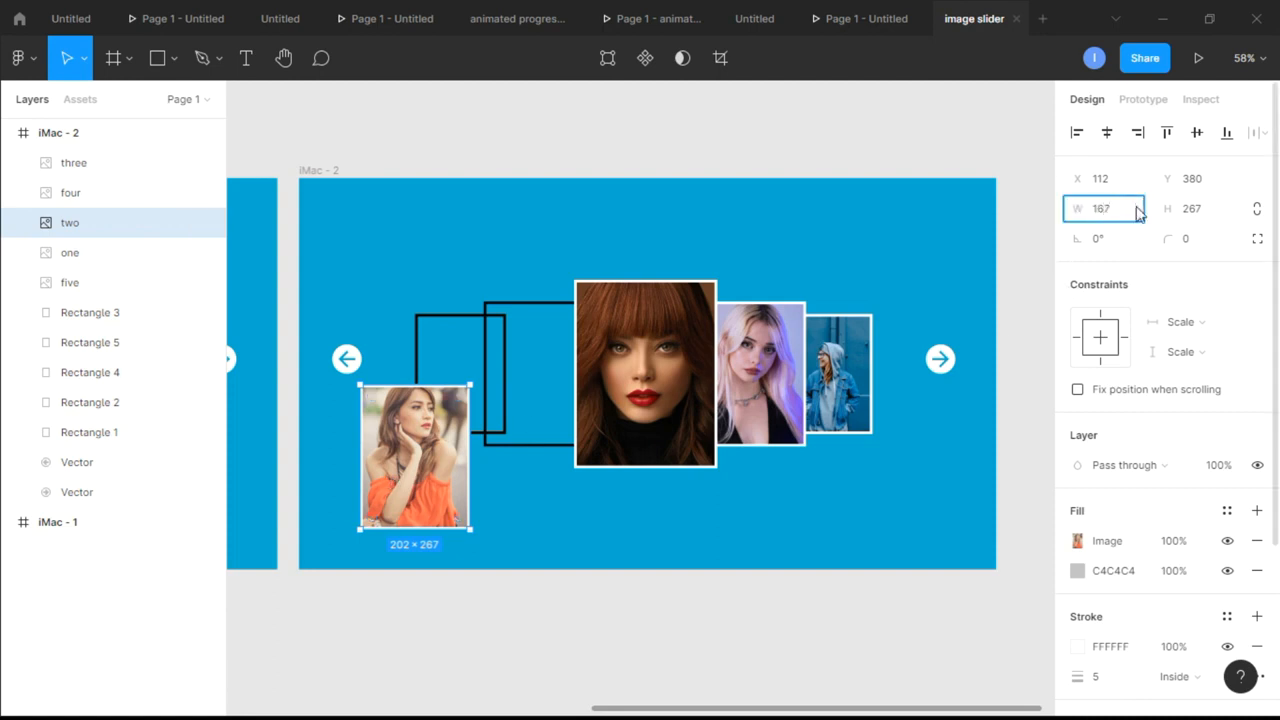
key("Tab")
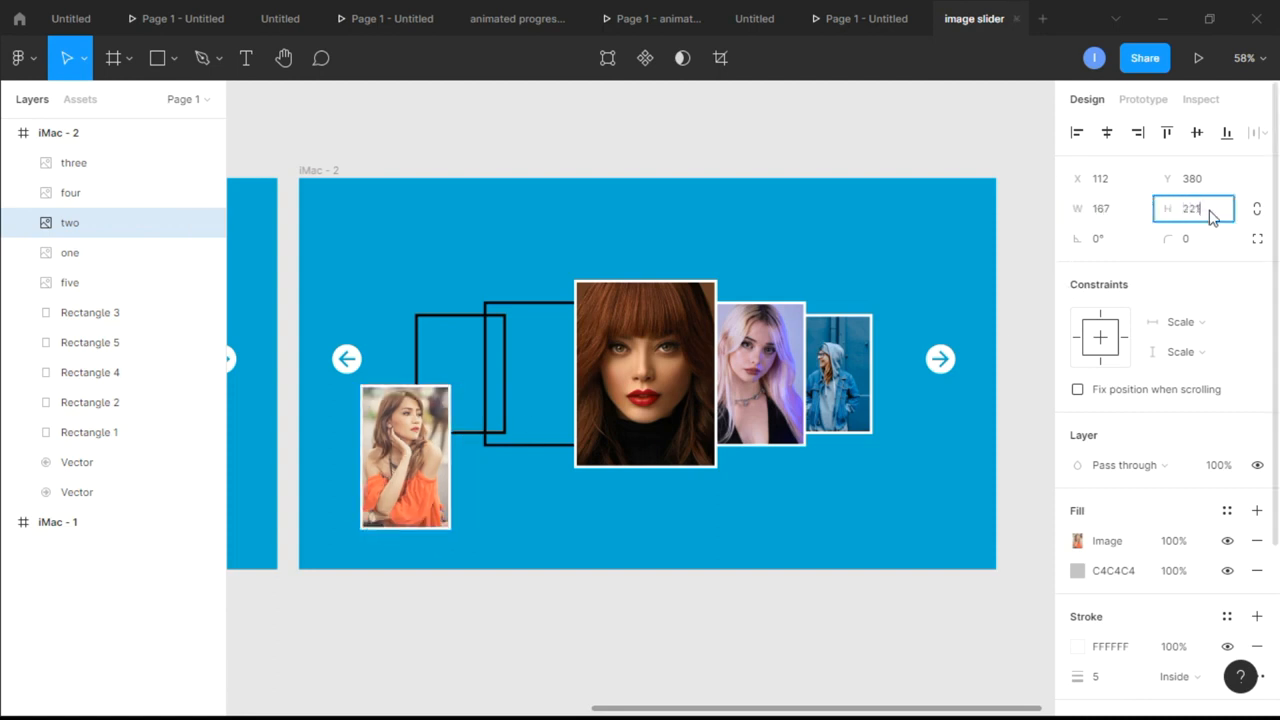
key("Return")
left_click_drag(401, 463, 458, 395)
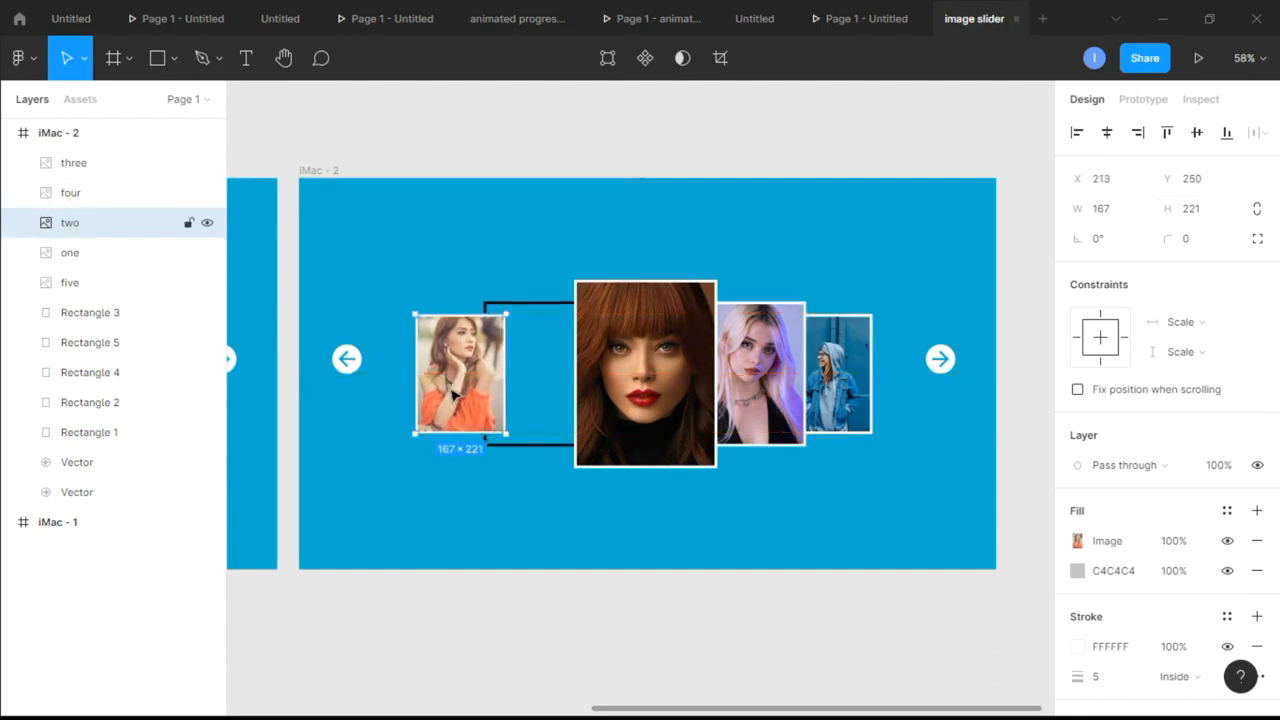
left_click(517, 483)
Resize card three in iMac - 2 to 202 × 267 and place it over the second outline from the left
left_click(630, 400)
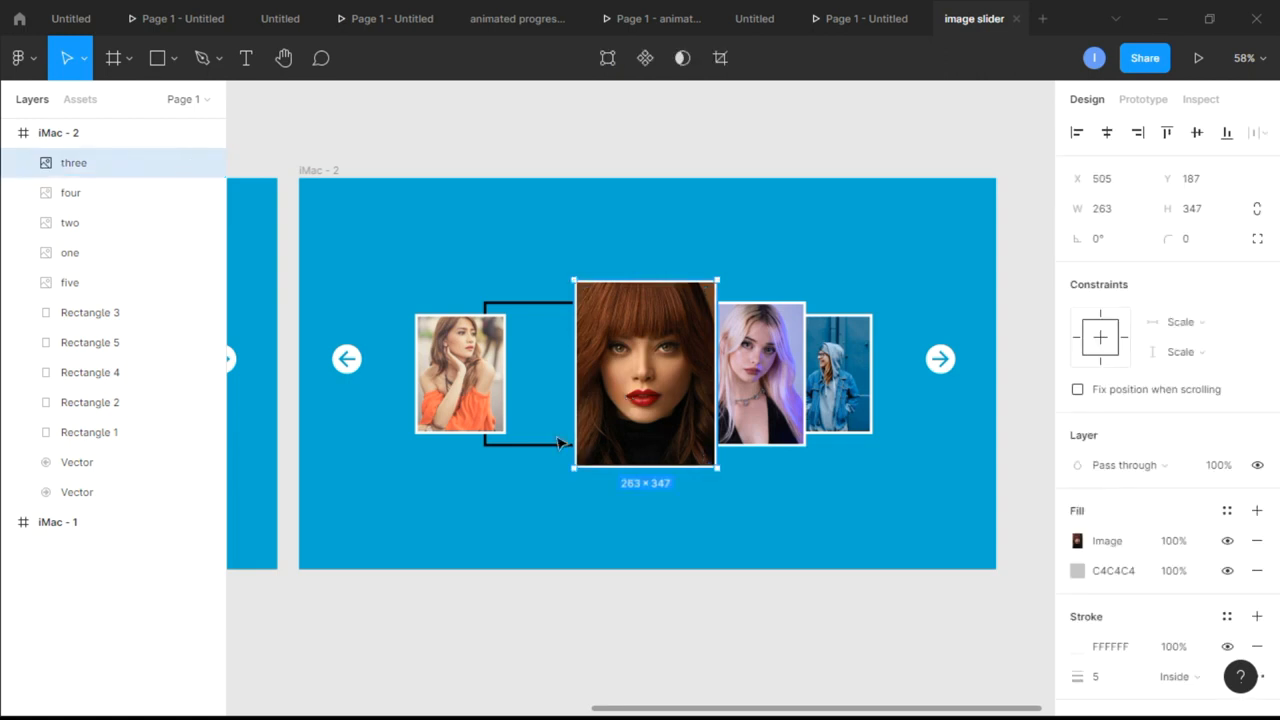
left_click(555, 445)
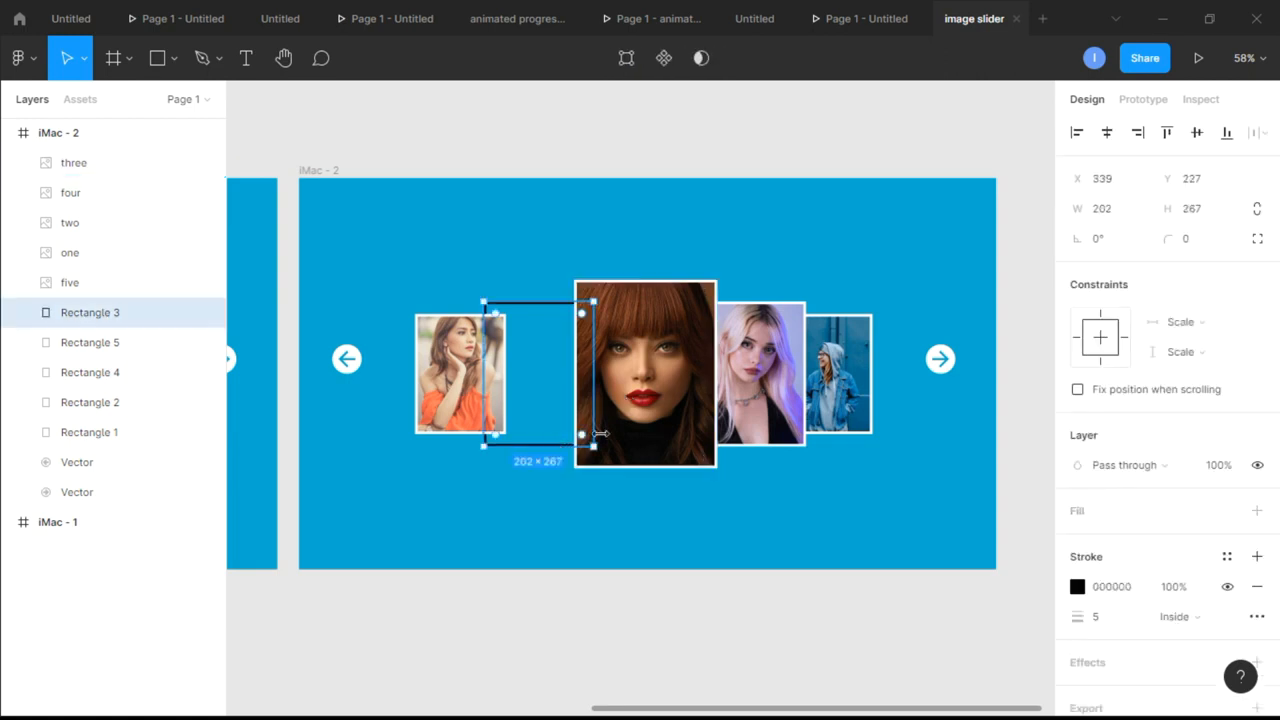
left_click(645, 415)
left_click(1121, 213)
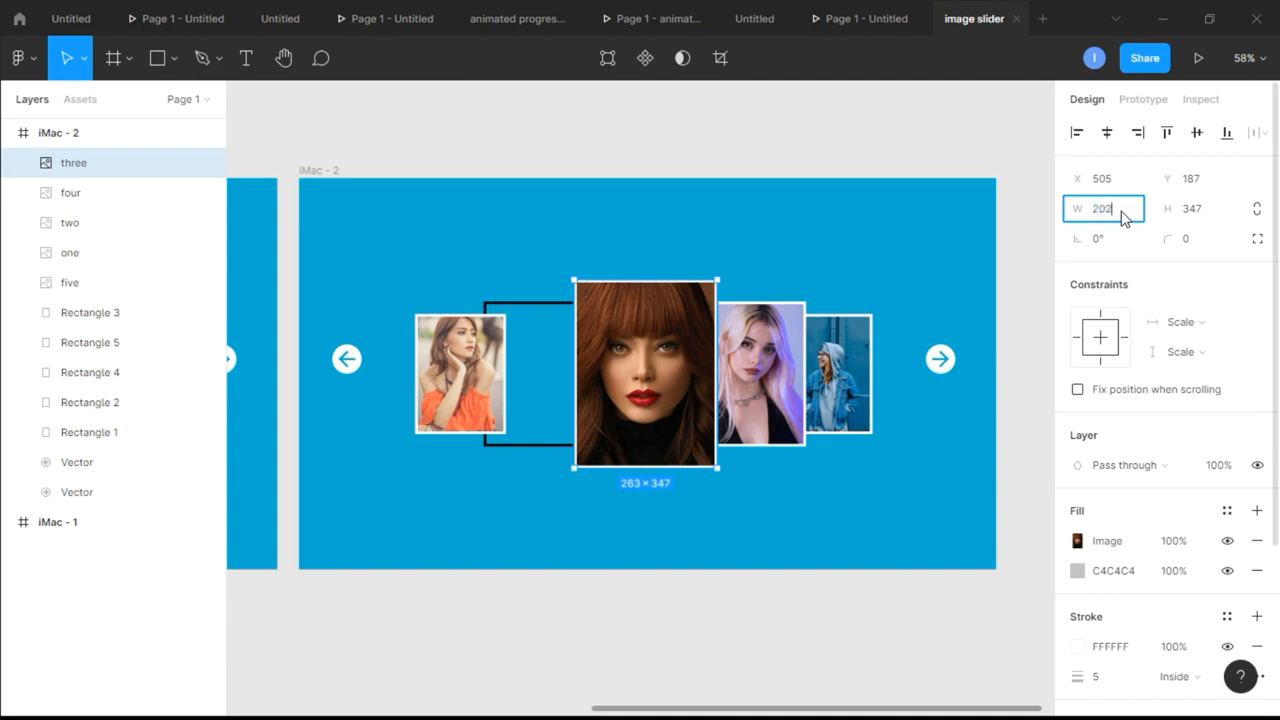
type("202")
key("Tab")
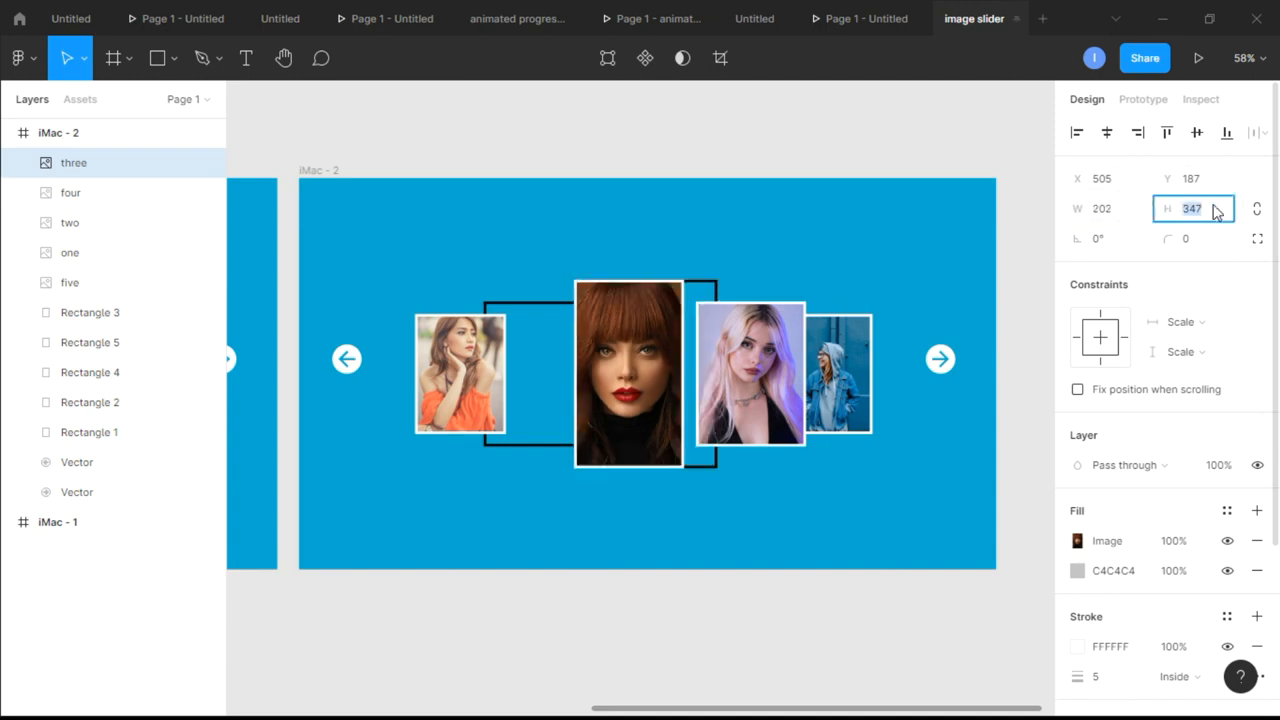
type("28")
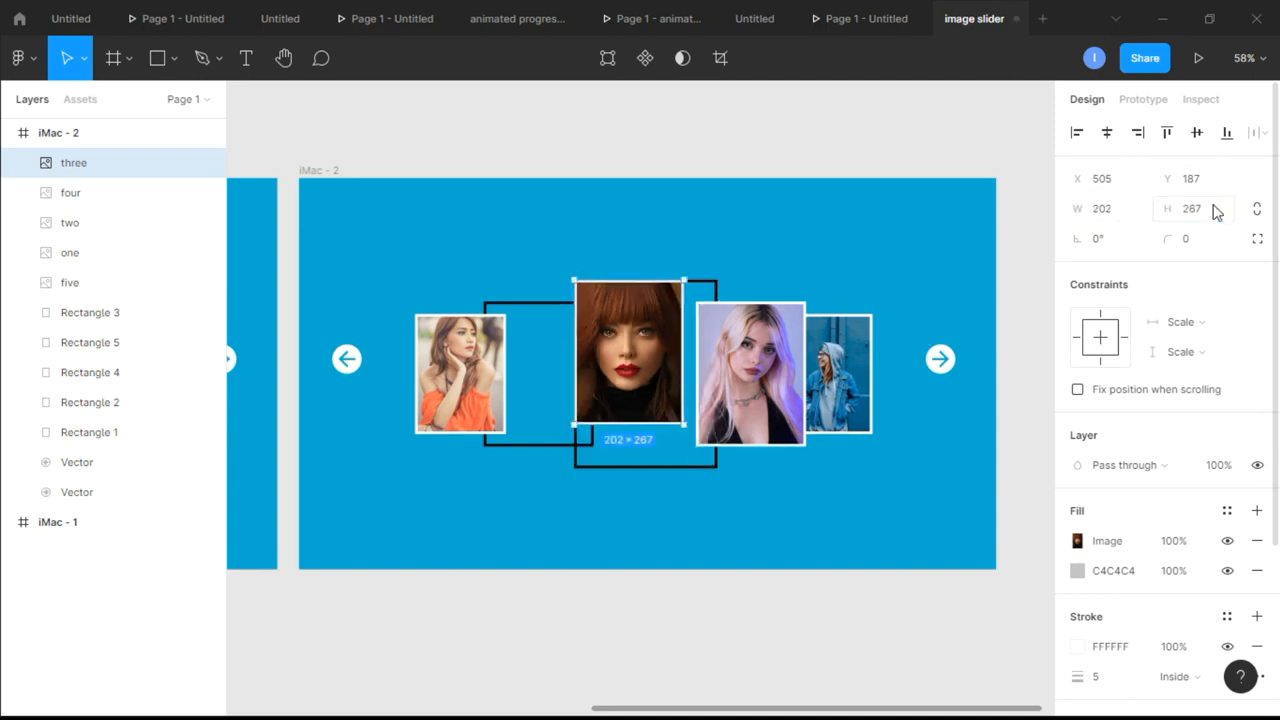
left_click_drag(627, 370, 538, 392)
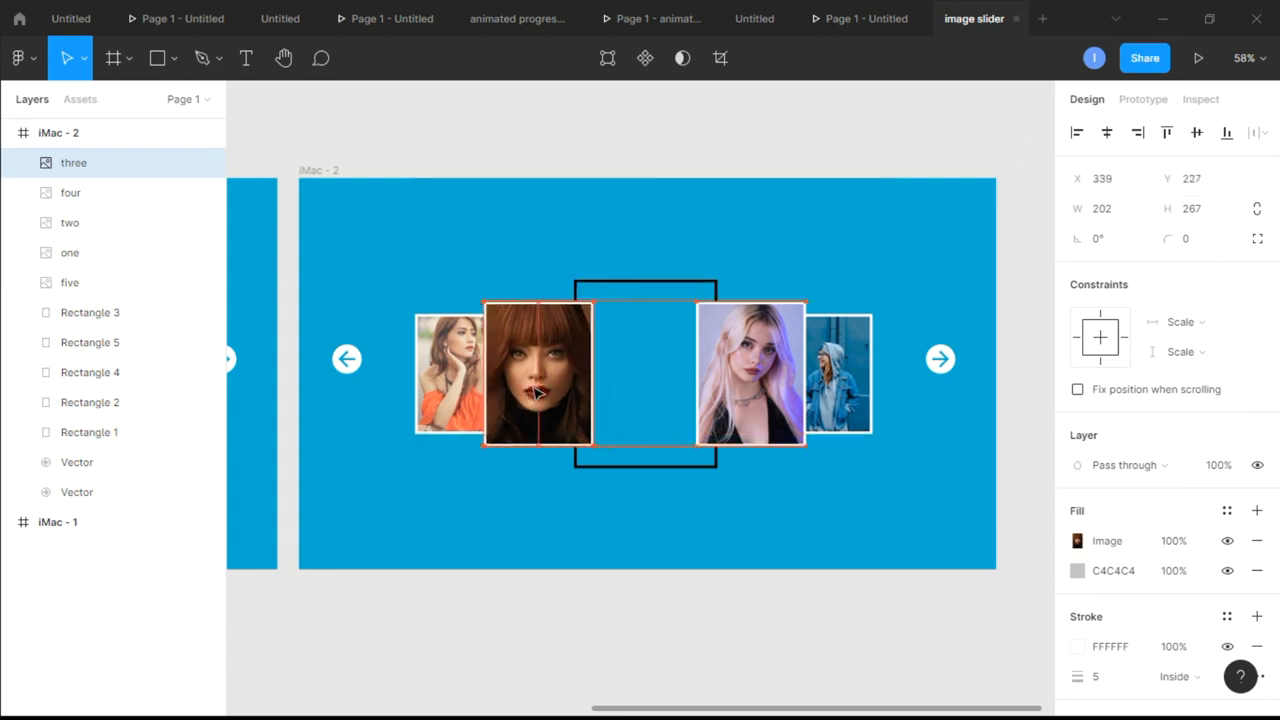
left_click(543, 244)
Resize card four in iMac - 2 to 263 × 347 and place it over the centre outline
left_click_drag(775, 382, 686, 382)
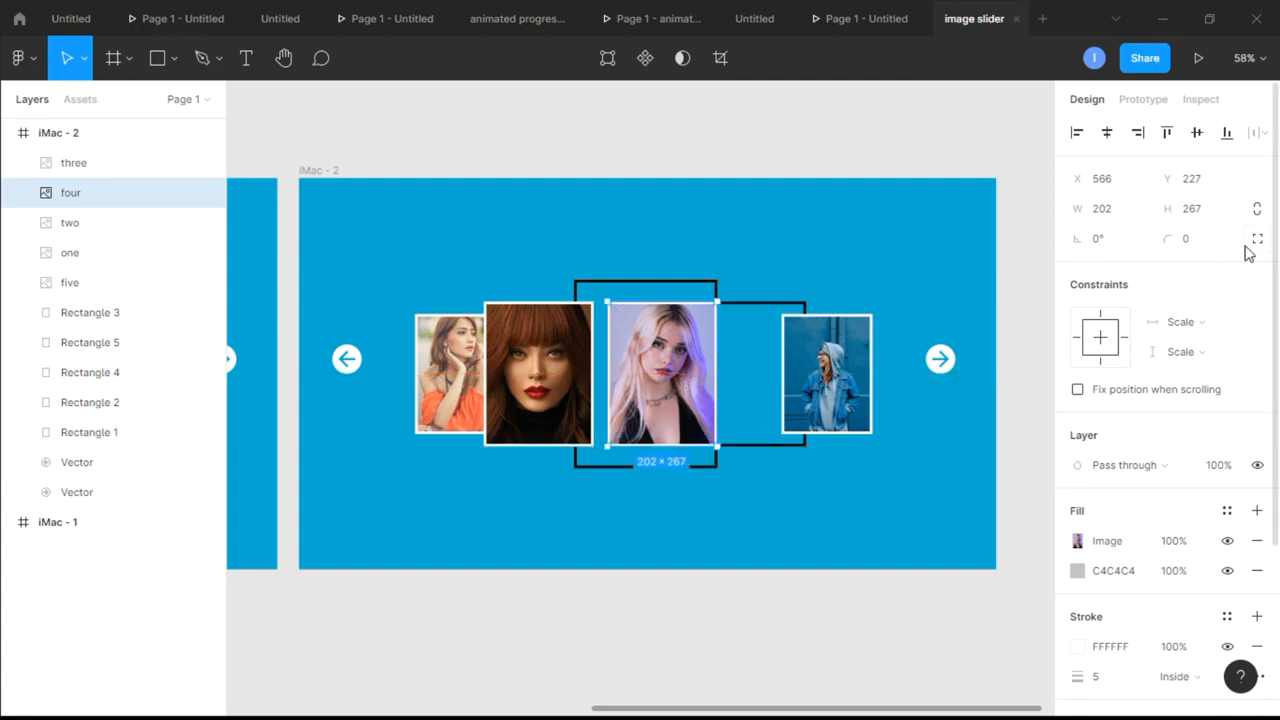
left_click(589, 468)
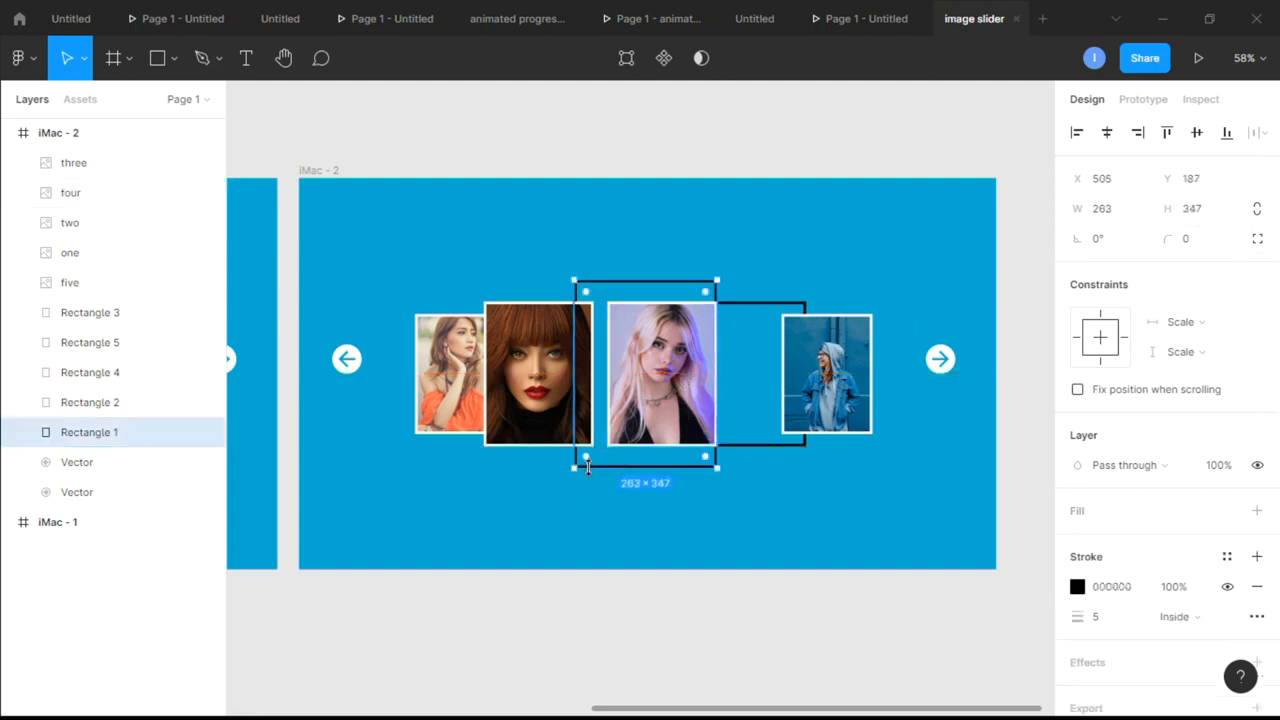
left_click(726, 234)
left_click(660, 380)
left_click(1129, 214)
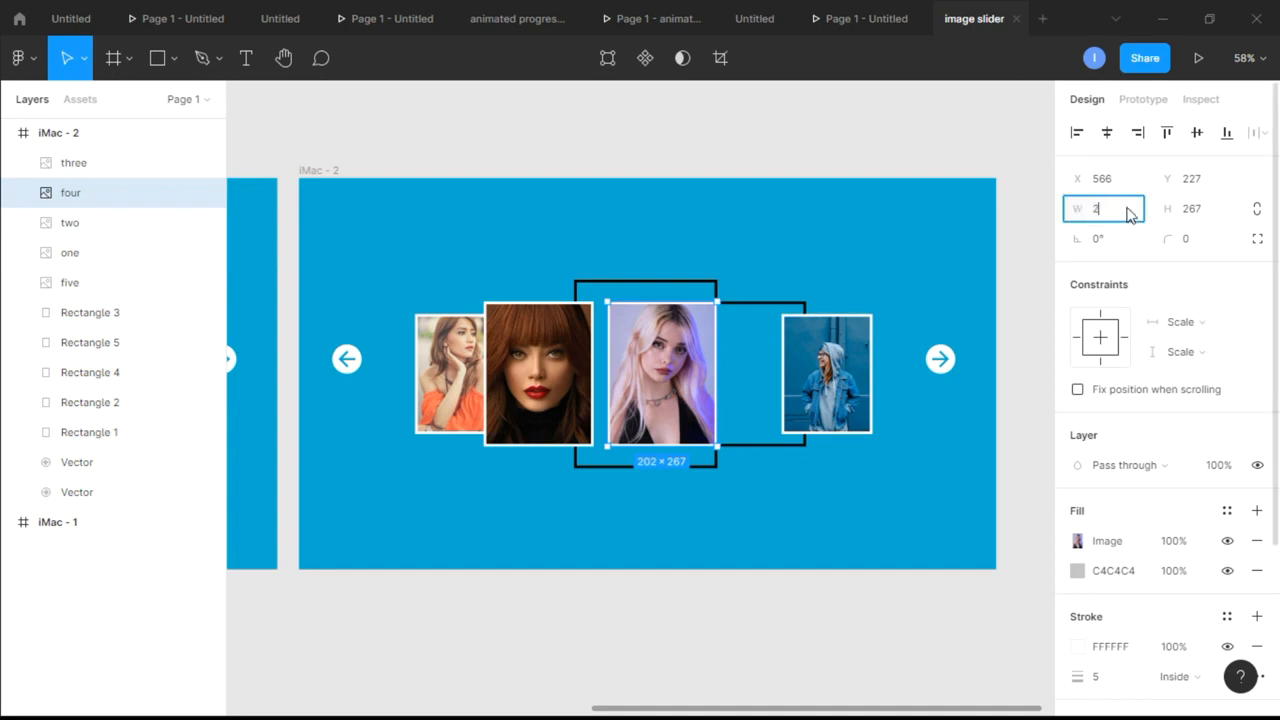
left_click(1205, 209)
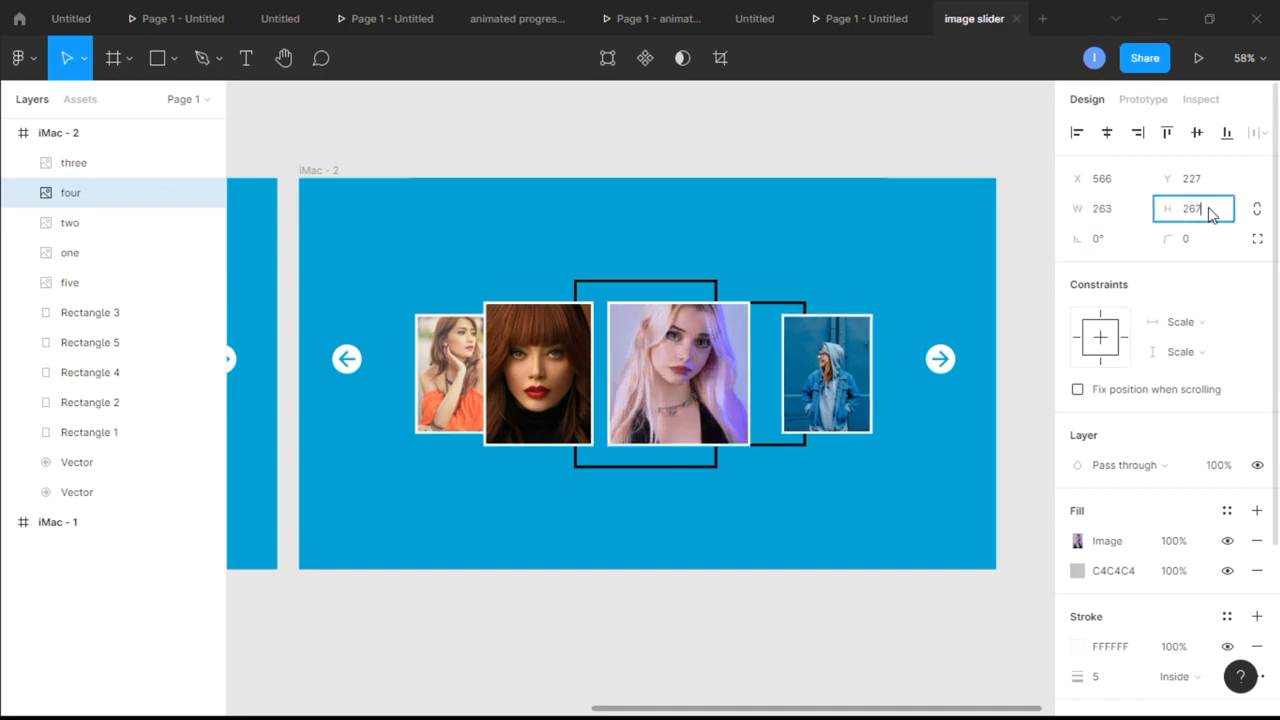
type("34")
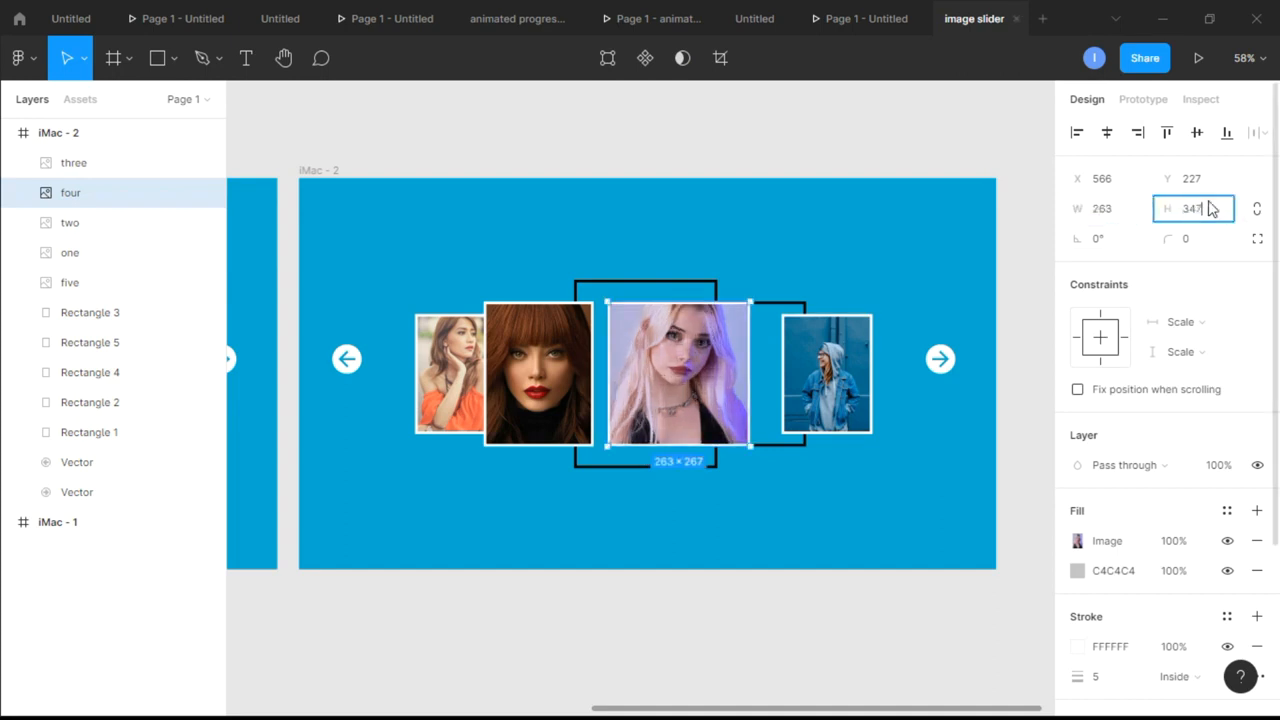
type("7")
key("Return")
left_click_drag(688, 427, 651, 404)
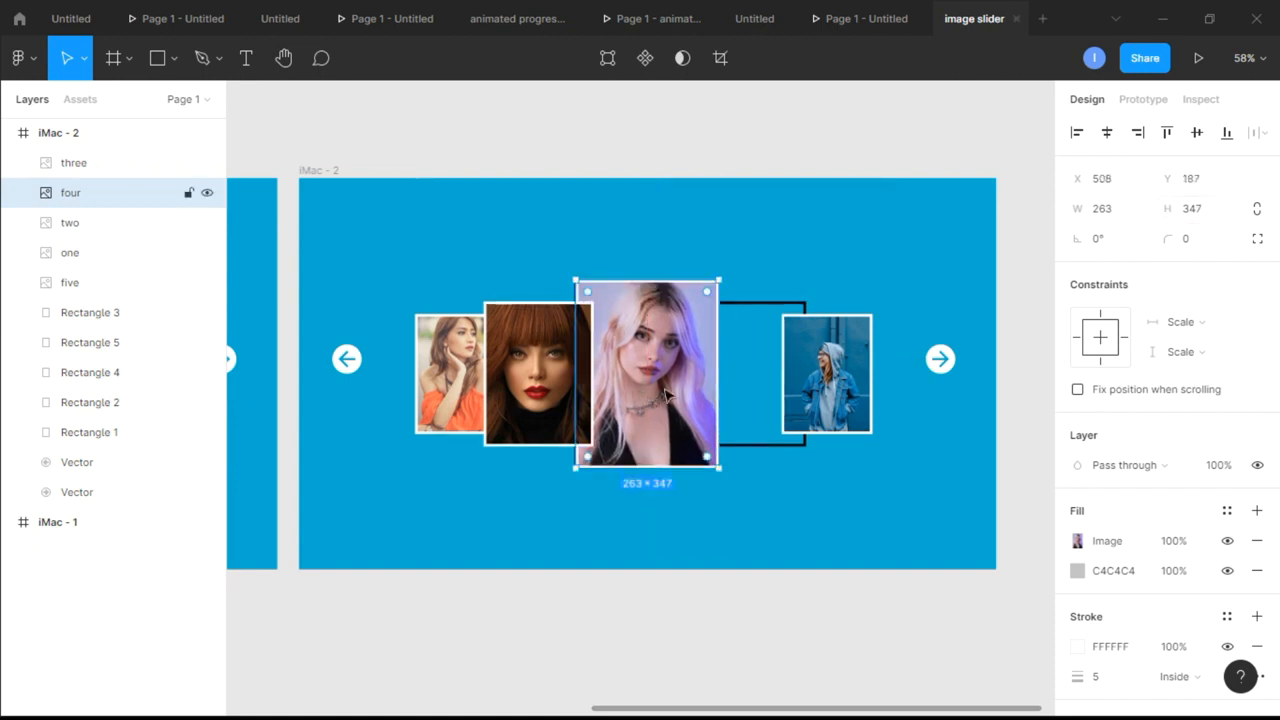
Nudge card four in iMac - 2 left to X 504 so it covers the centre outline
left_click(688, 246)
left_click(674, 343)
key("Left")
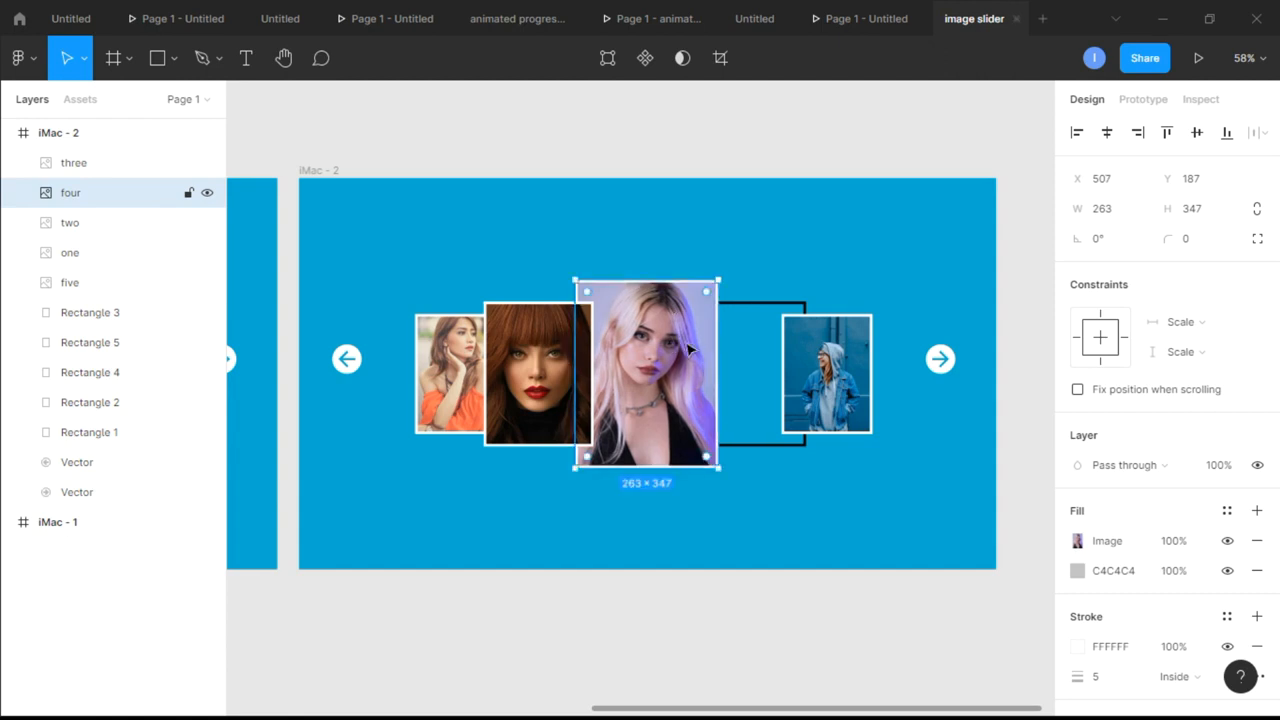
scroll(688, 349, "up", 1)
scroll(665, 398, "up", 2)
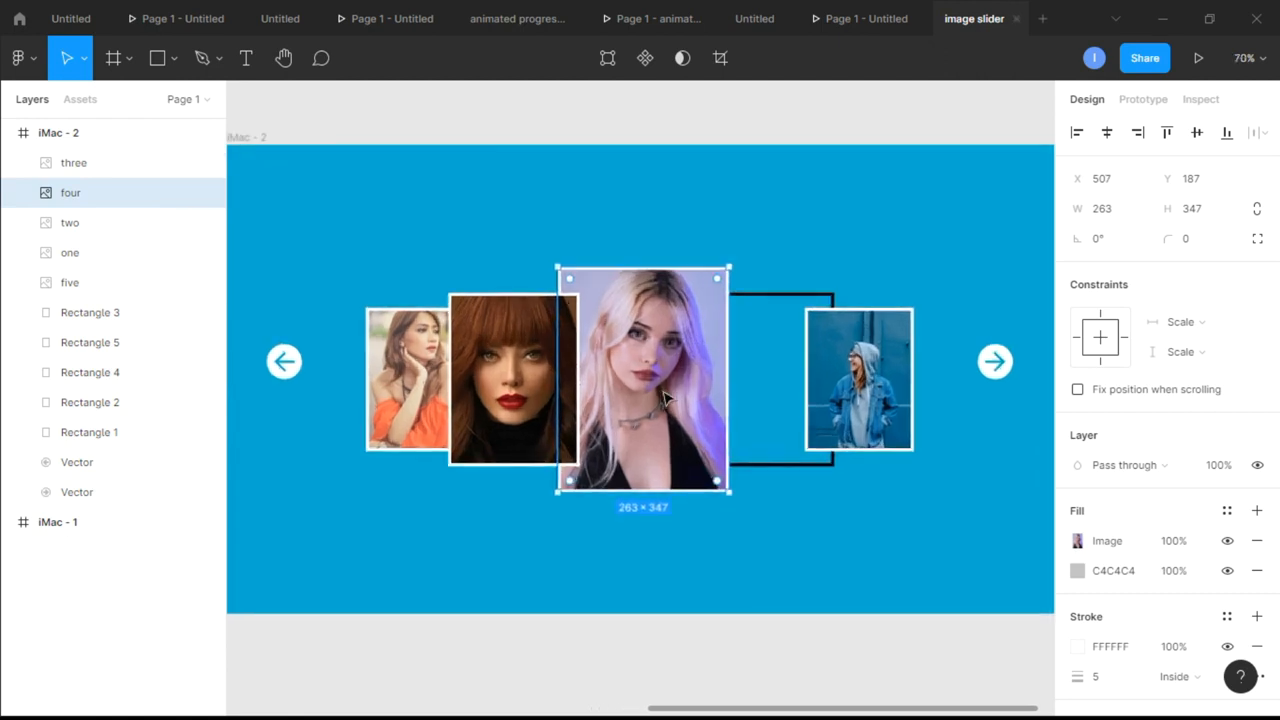
key("Left")
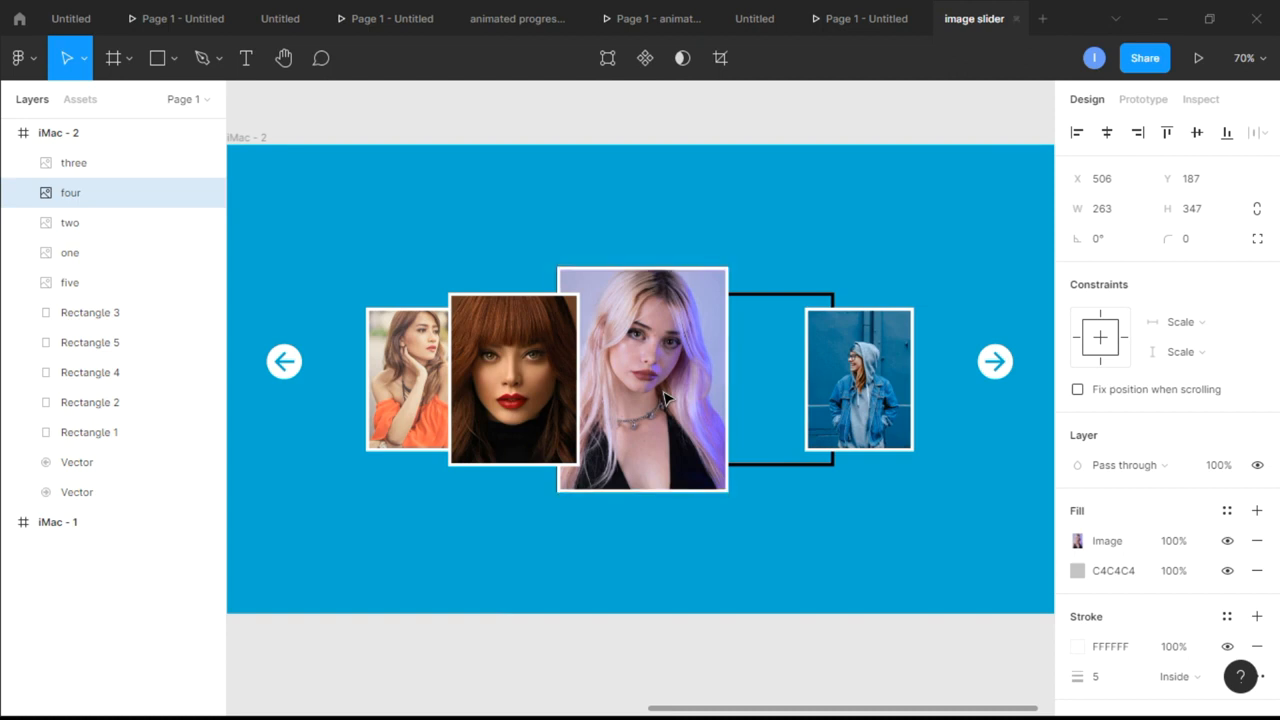
scroll(598, 405, "up", 4)
left_click(528, 122)
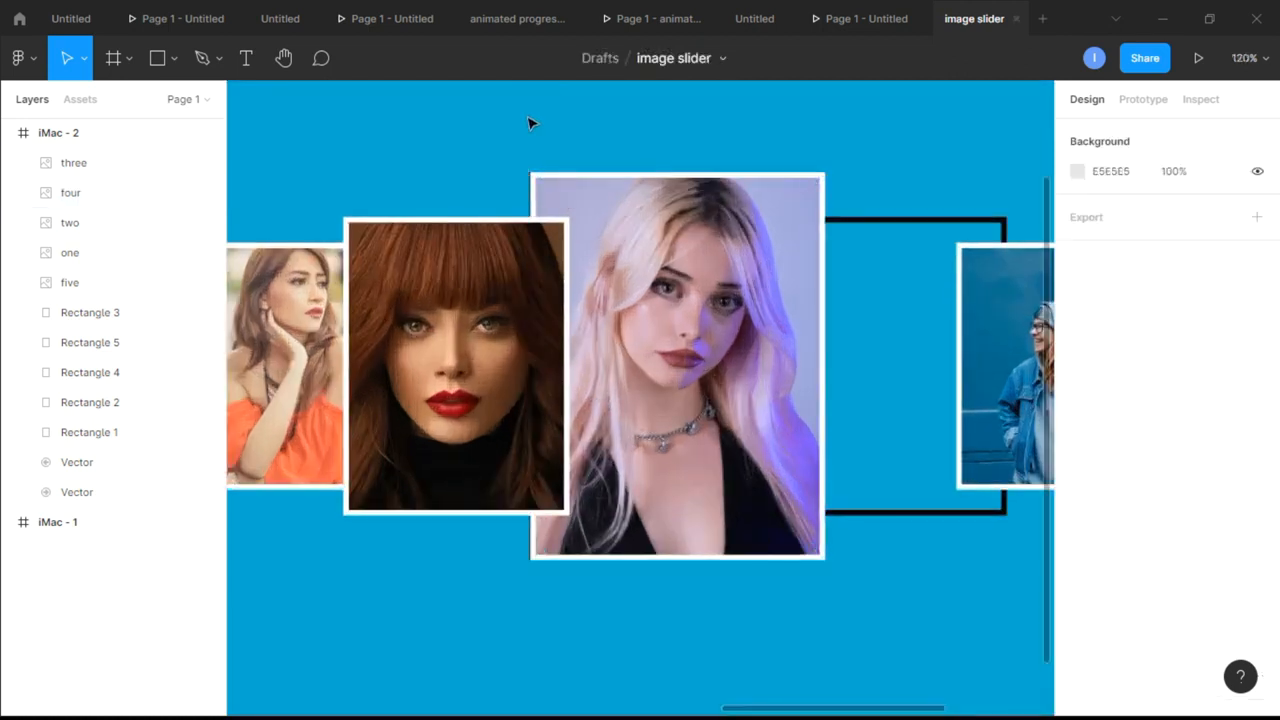
left_click(621, 211)
key("Left")
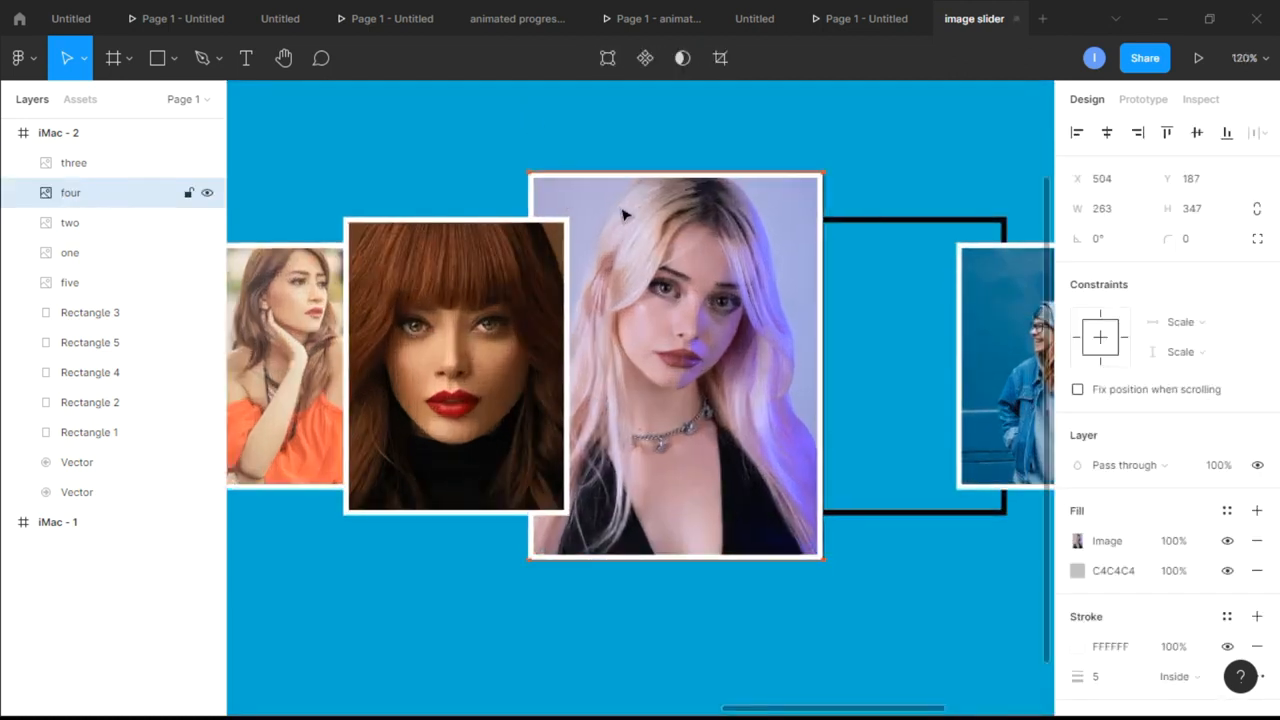
scroll(872, 164, "down", 1)
scroll(868, 160, "down", 4)
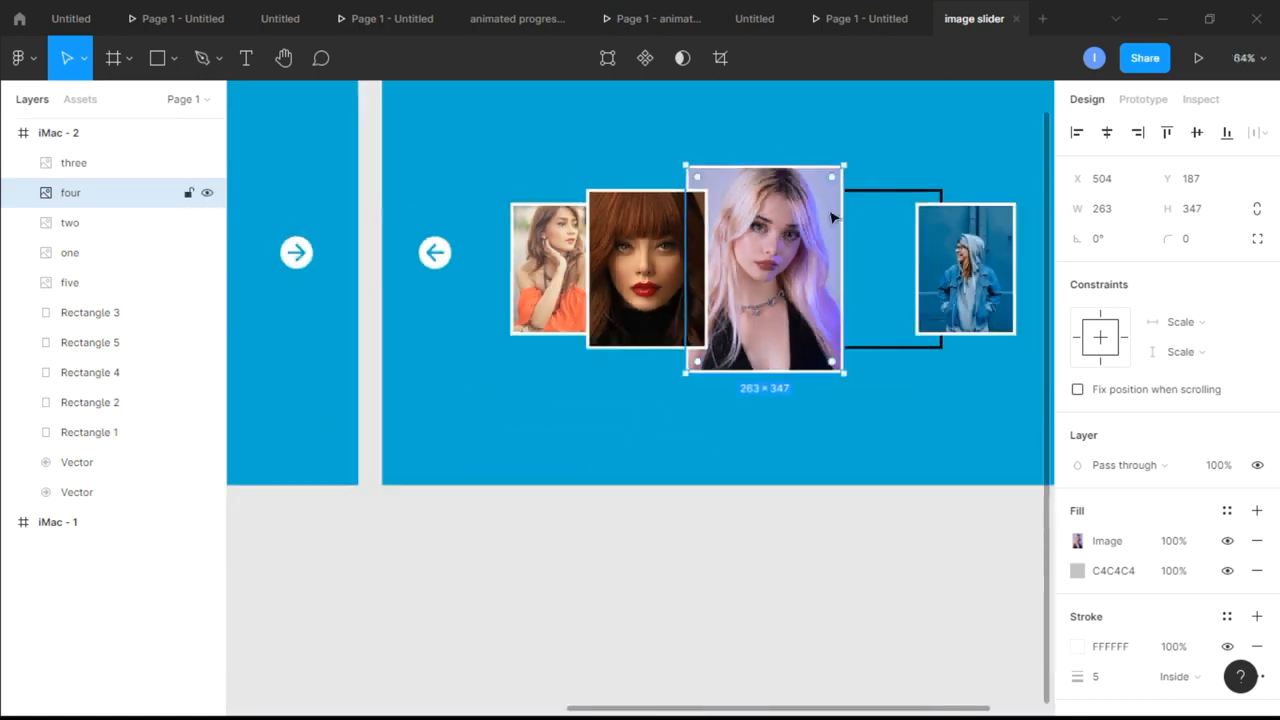
Bring card four to the front and move layer one directly below layer five in iMac - 2
right_click(822, 240)
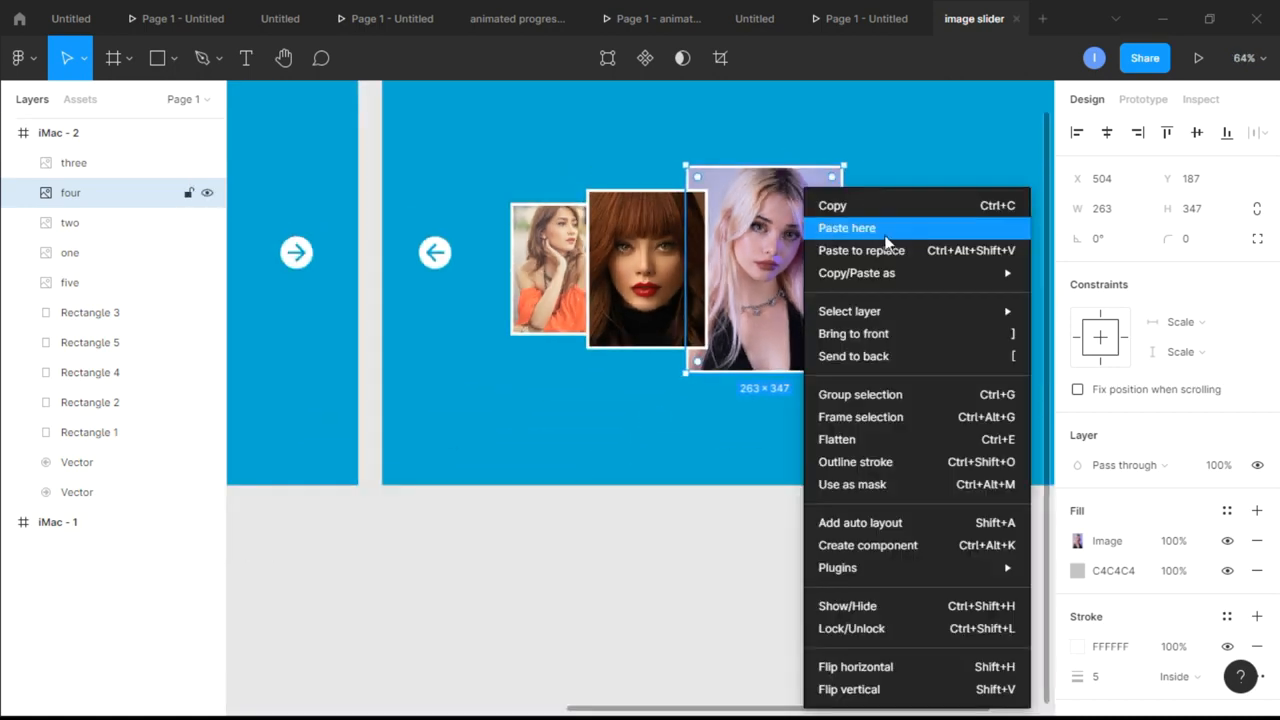
left_click(890, 338)
scroll(890, 290, "right", 5)
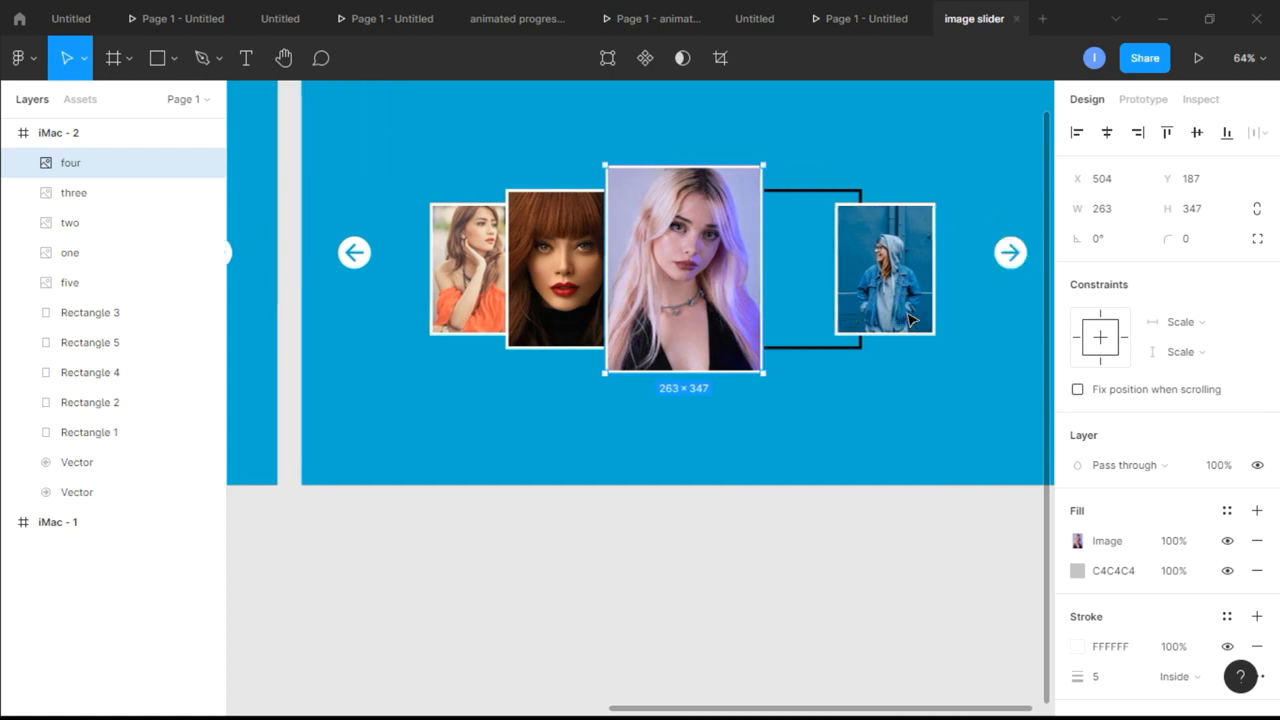
left_click(890, 288)
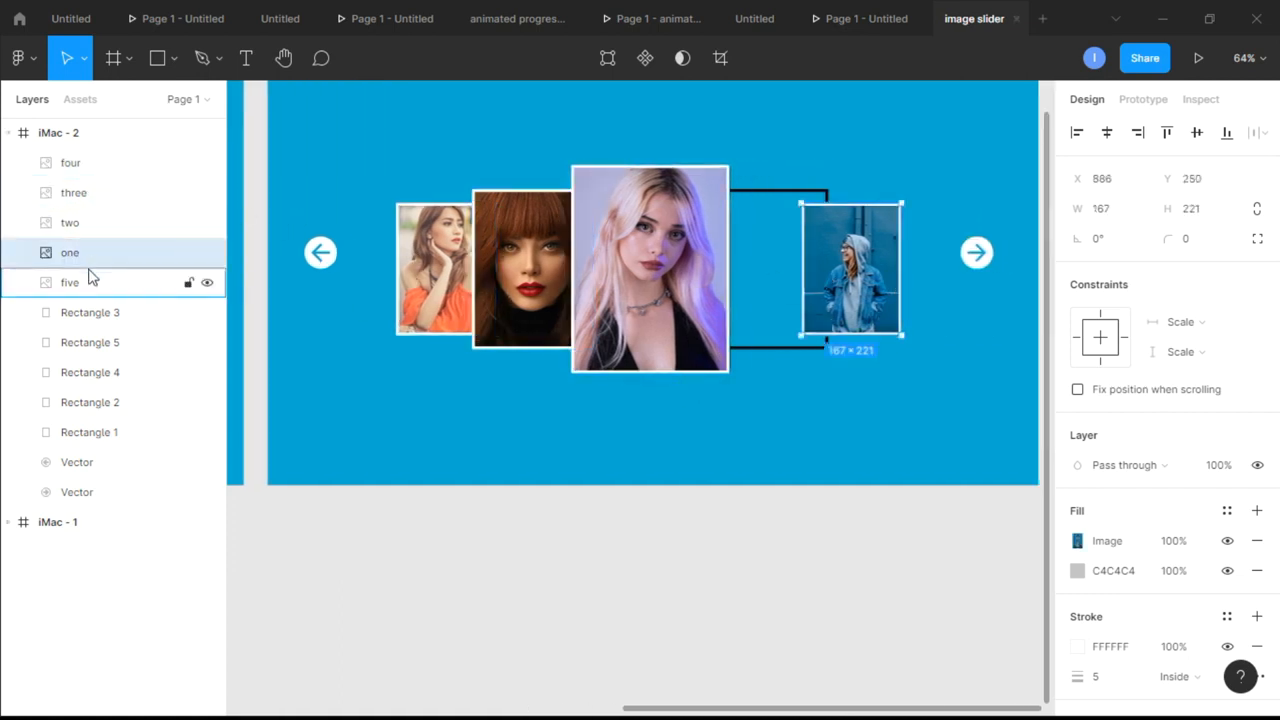
left_click_drag(85, 263, 90, 298)
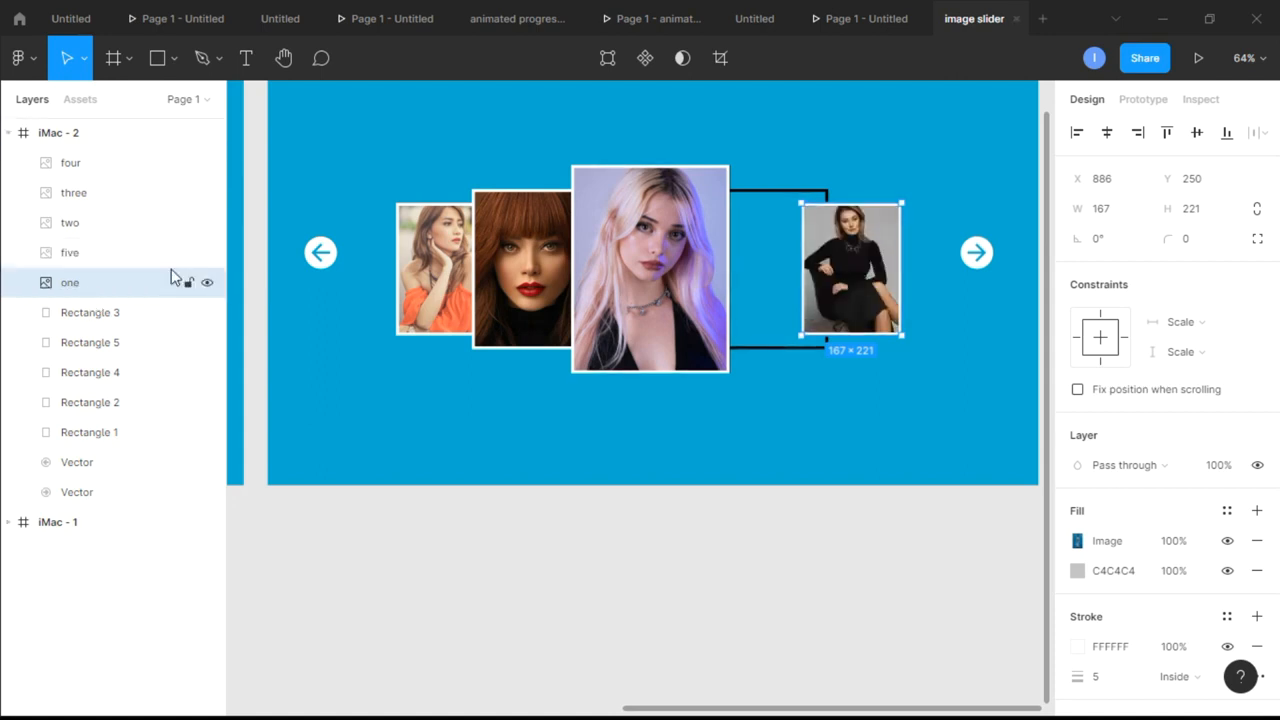
Move card five in iMac - 2 from the rightmost slot onto the second outline from the right
scroll(354, 277, "down", 5, "ctrl")
scroll(354, 277, "left", 3)
scroll(354, 277, "right", 1)
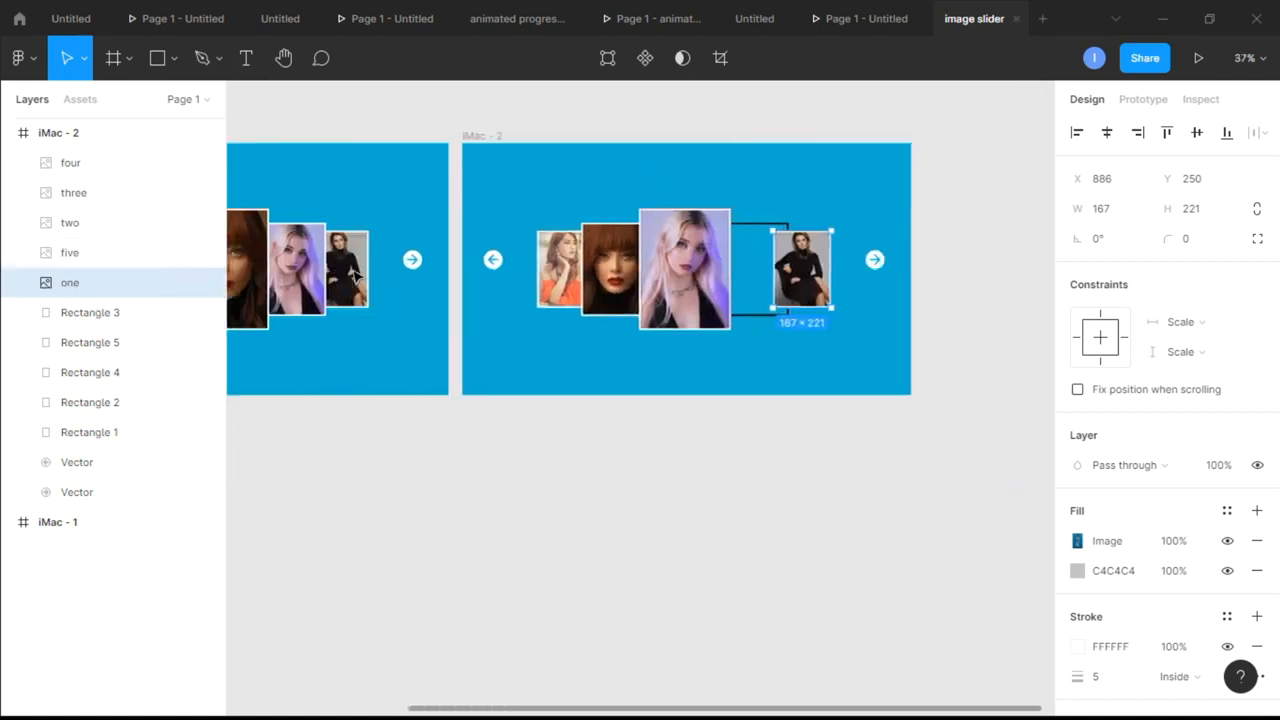
scroll(354, 277, "right", 4)
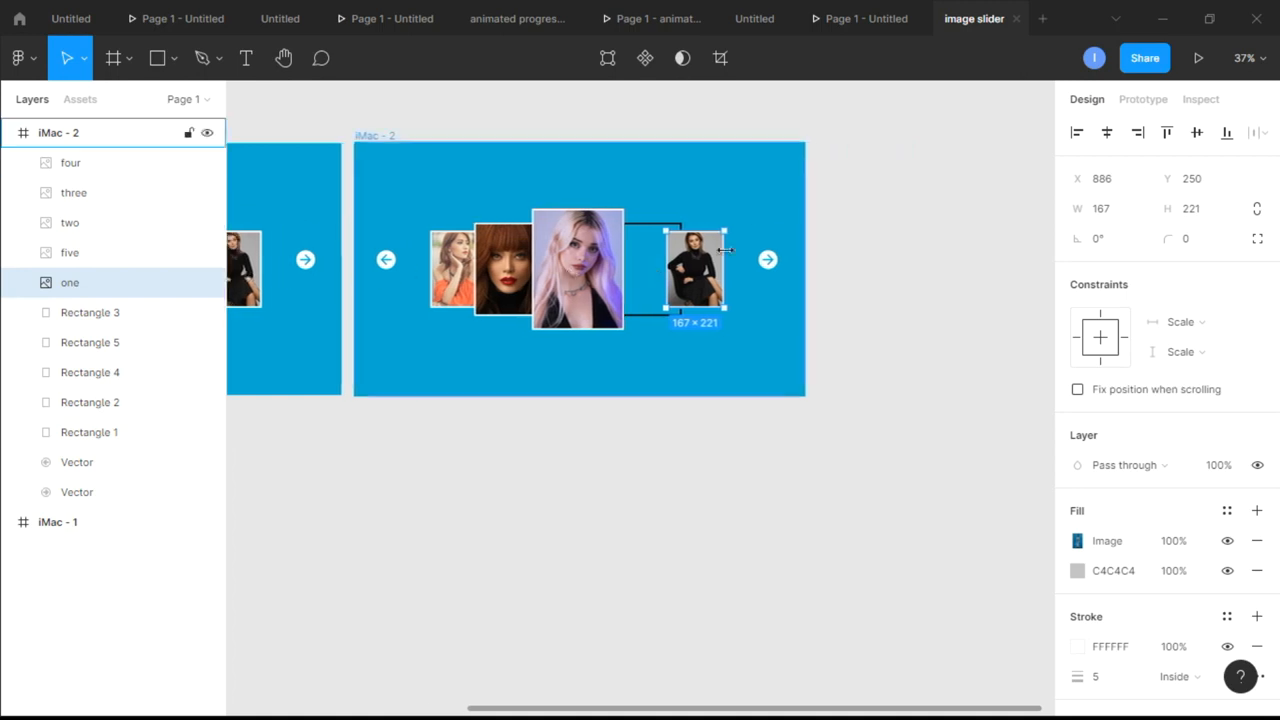
scroll(725, 250, "up", 5, "ctrl")
scroll(725, 250, "up", 1, "ctrl")
left_click_drag(693, 283, 610, 275)
key("ctrl+z")
left_click(697, 285)
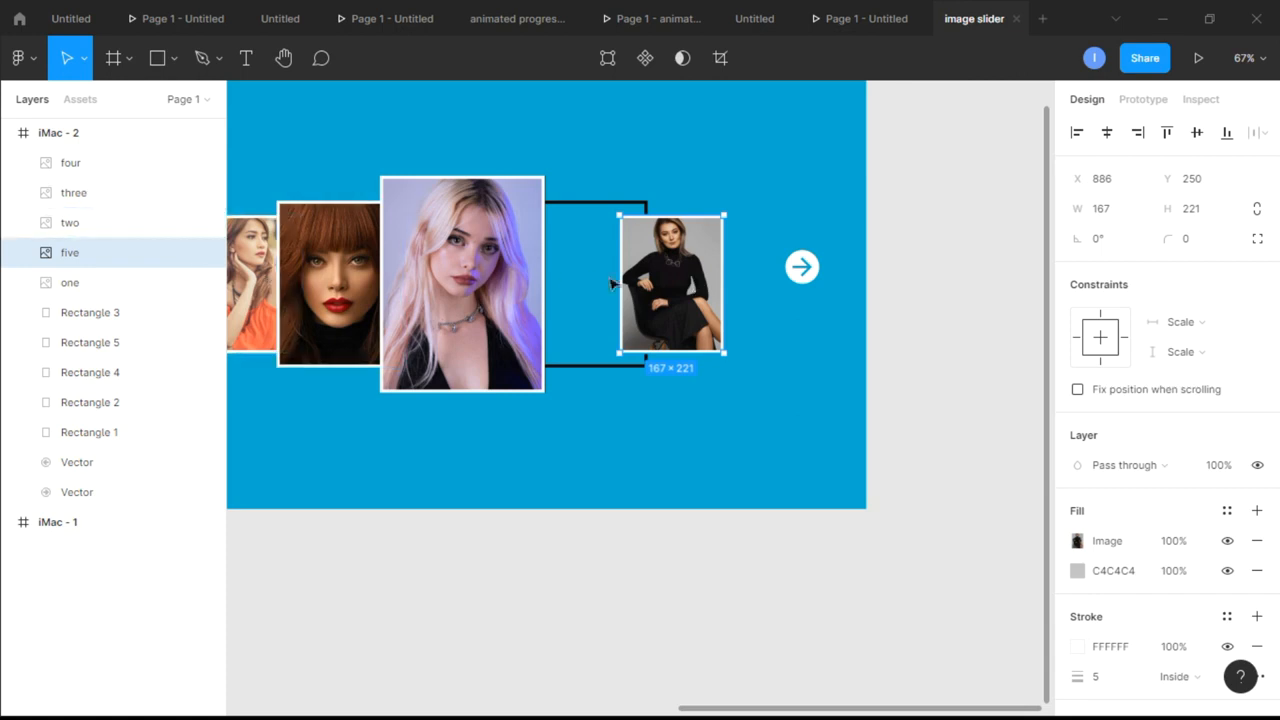
left_click_drag(664, 287, 575, 289)
left_click_drag(598, 285, 603, 278)
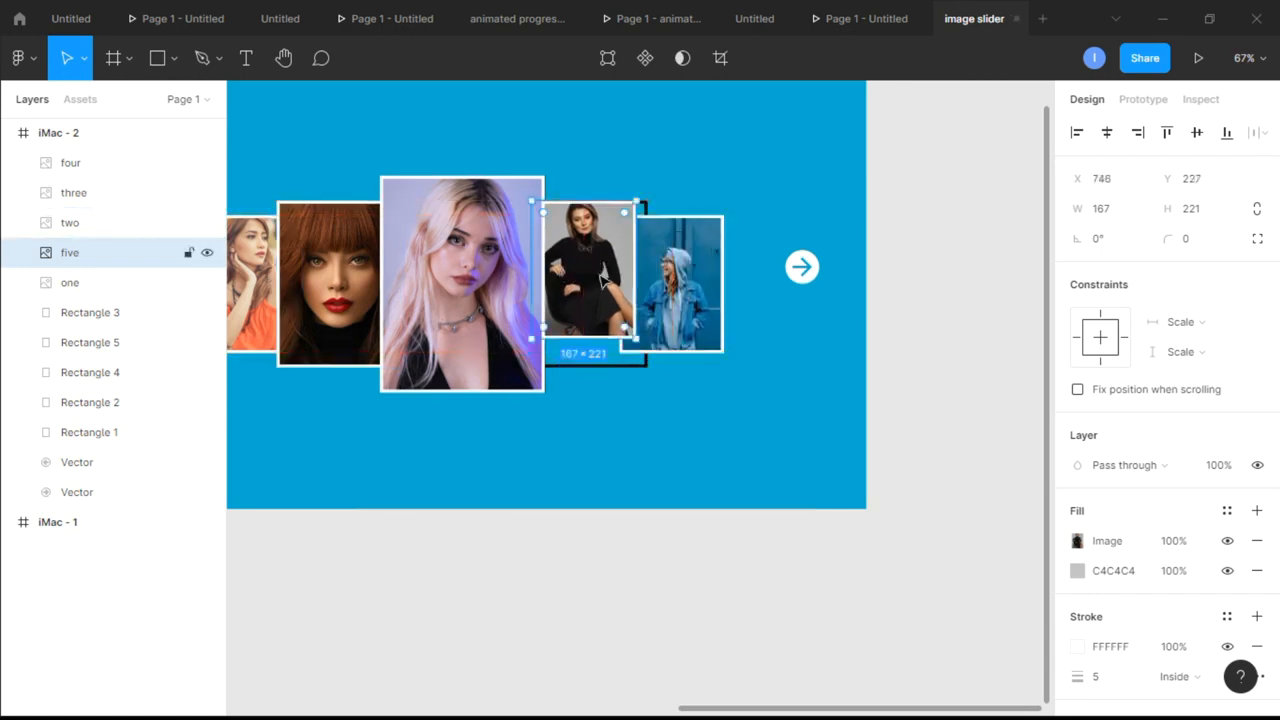
Resize card five in iMac - 2 to 202 × 267, matching the second outline from the right
left_click(643, 366)
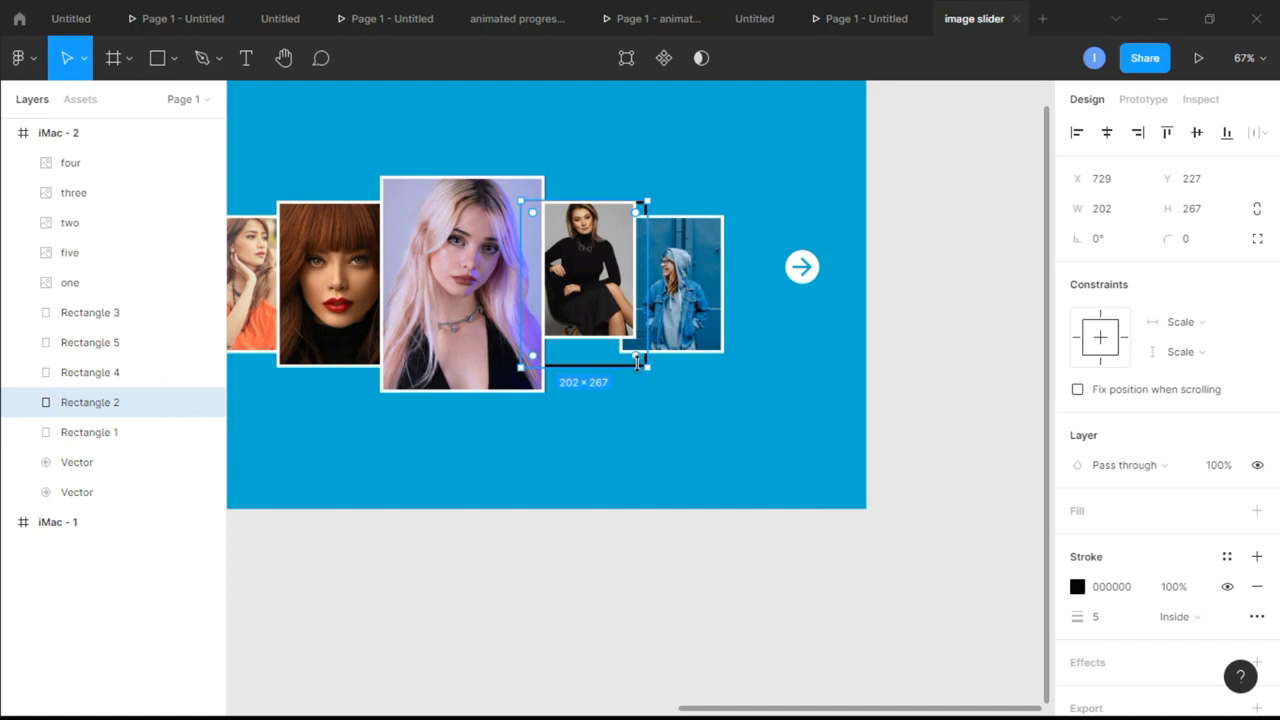
left_click(616, 337)
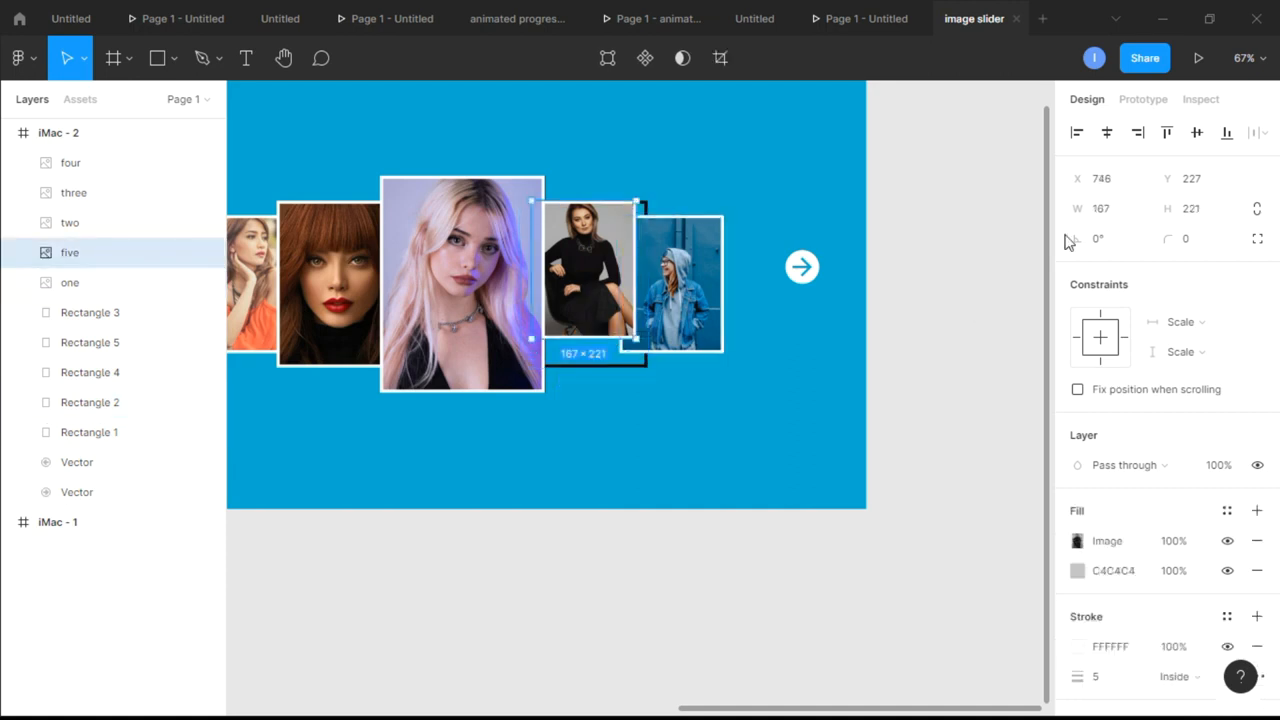
left_click(1115, 223)
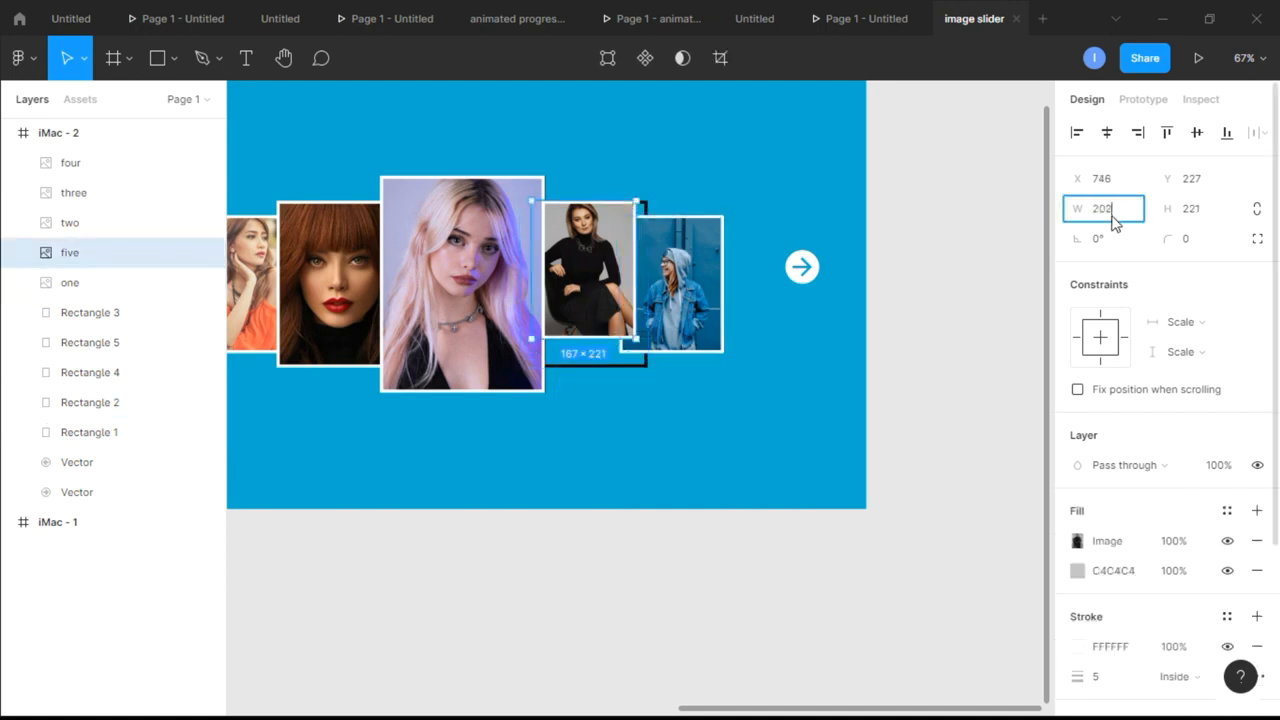
left_click(1208, 218)
type("267")
key("Return")
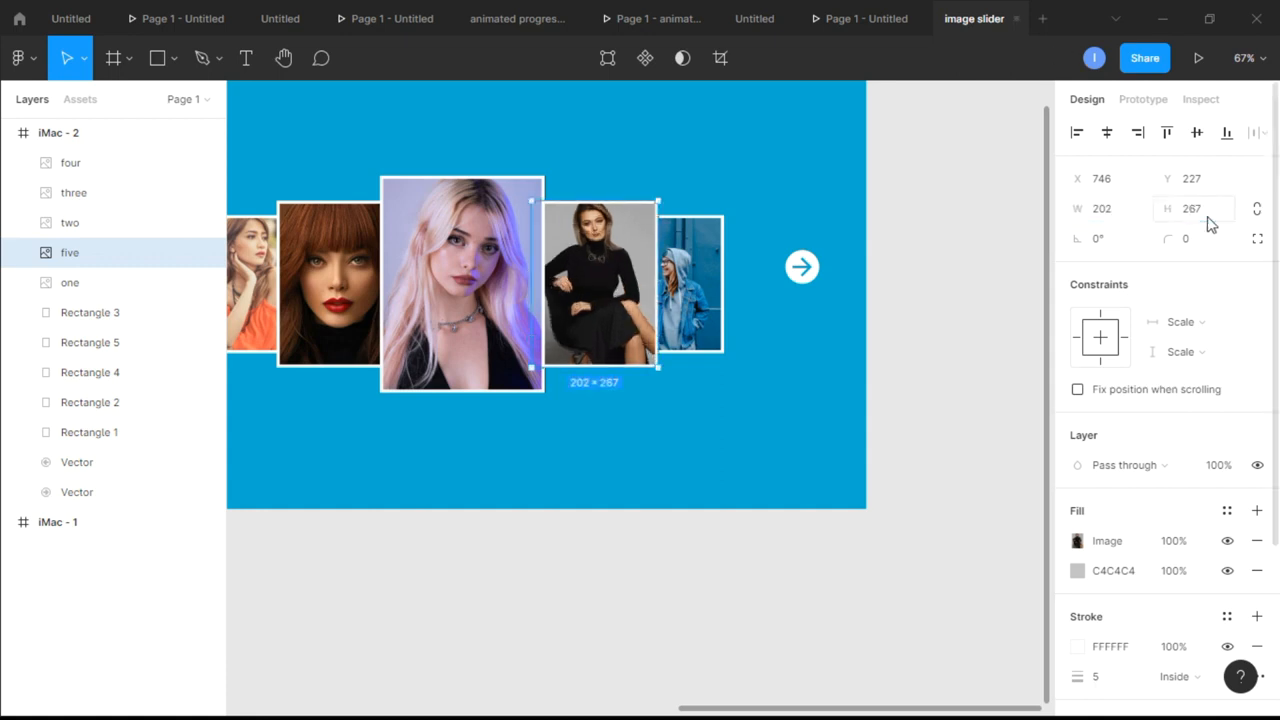
left_click(870, 375)
Collapse the layers of iMac - 2 and duplicate that frame
scroll(810, 410, "down", 3)
scroll(812, 410, "left", 2)
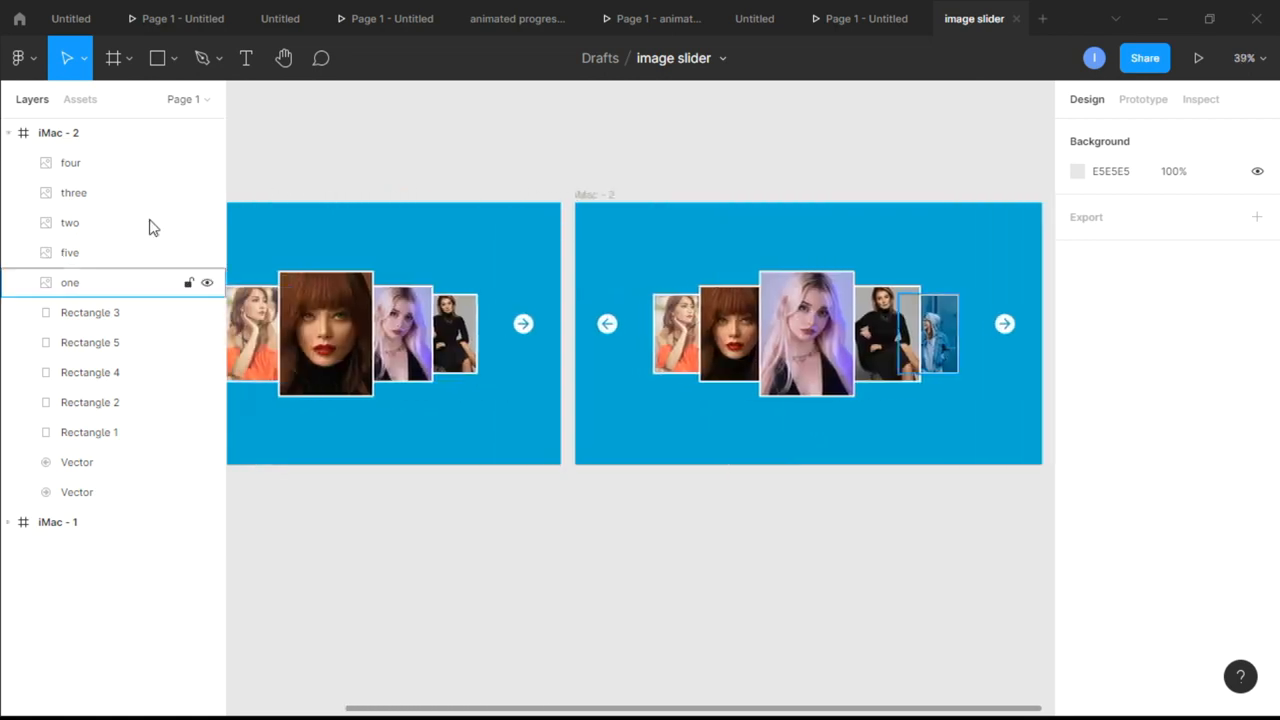
left_click(7, 134)
left_click(66, 146)
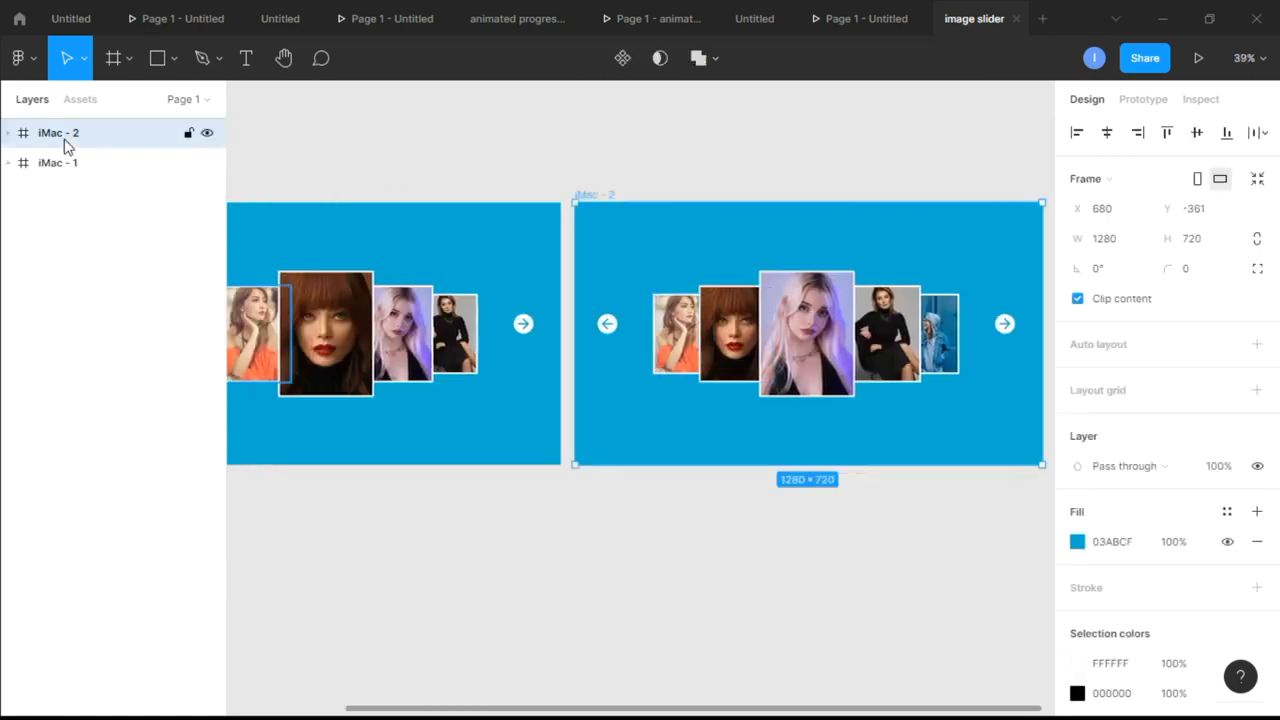
key("ctrl+d")
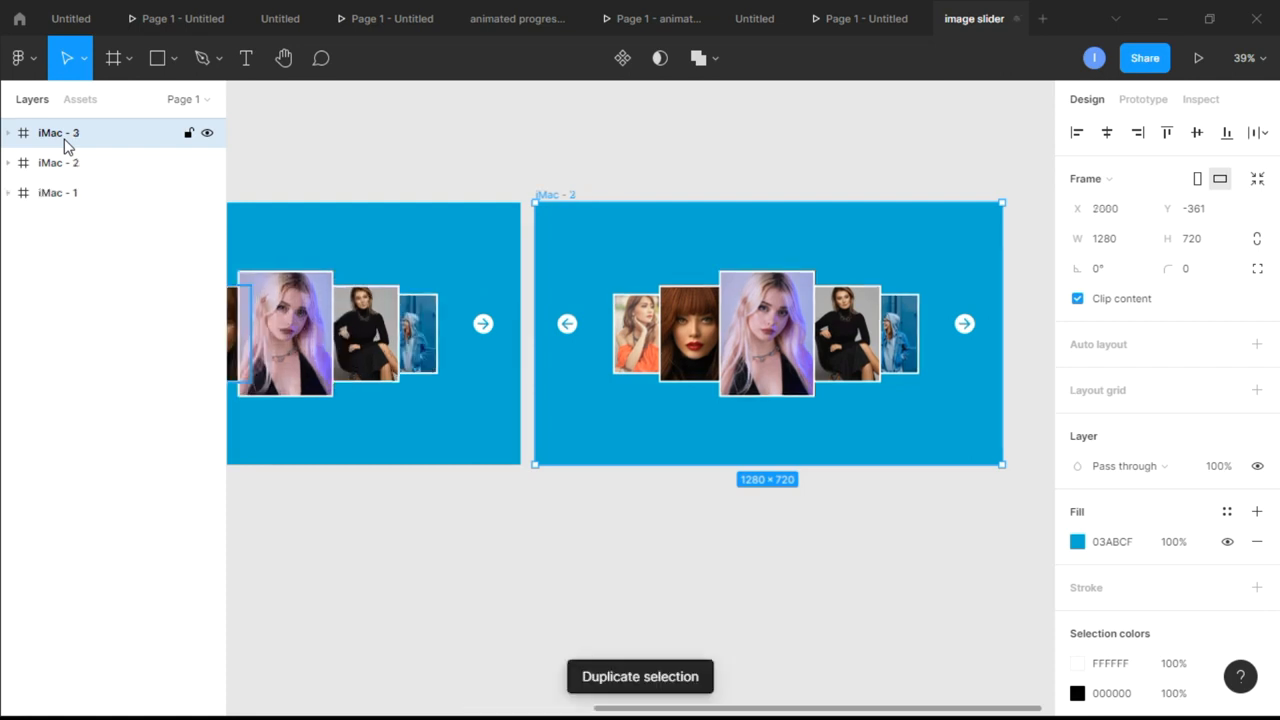
In the iMac - 3 frame, move card two from the leftmost slot to the rightmost slot, over card one
scroll(955, 365, "up", 2)
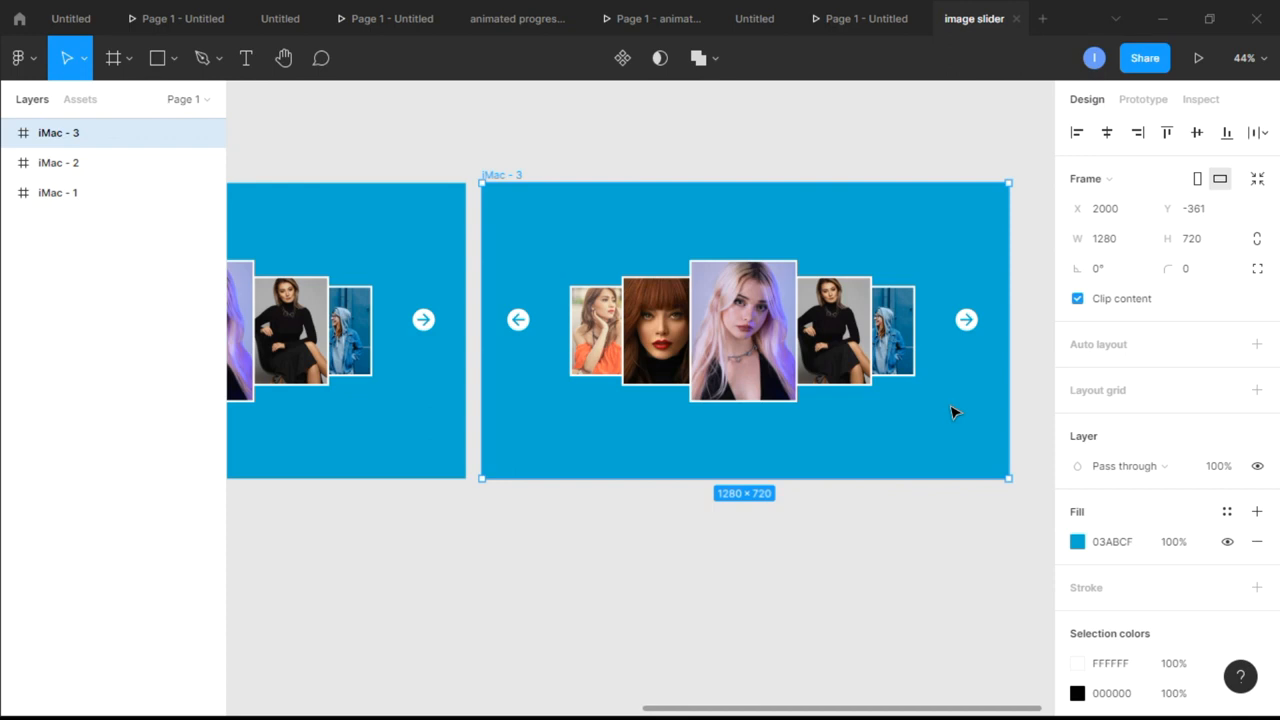
scroll(803, 266, "up", 5)
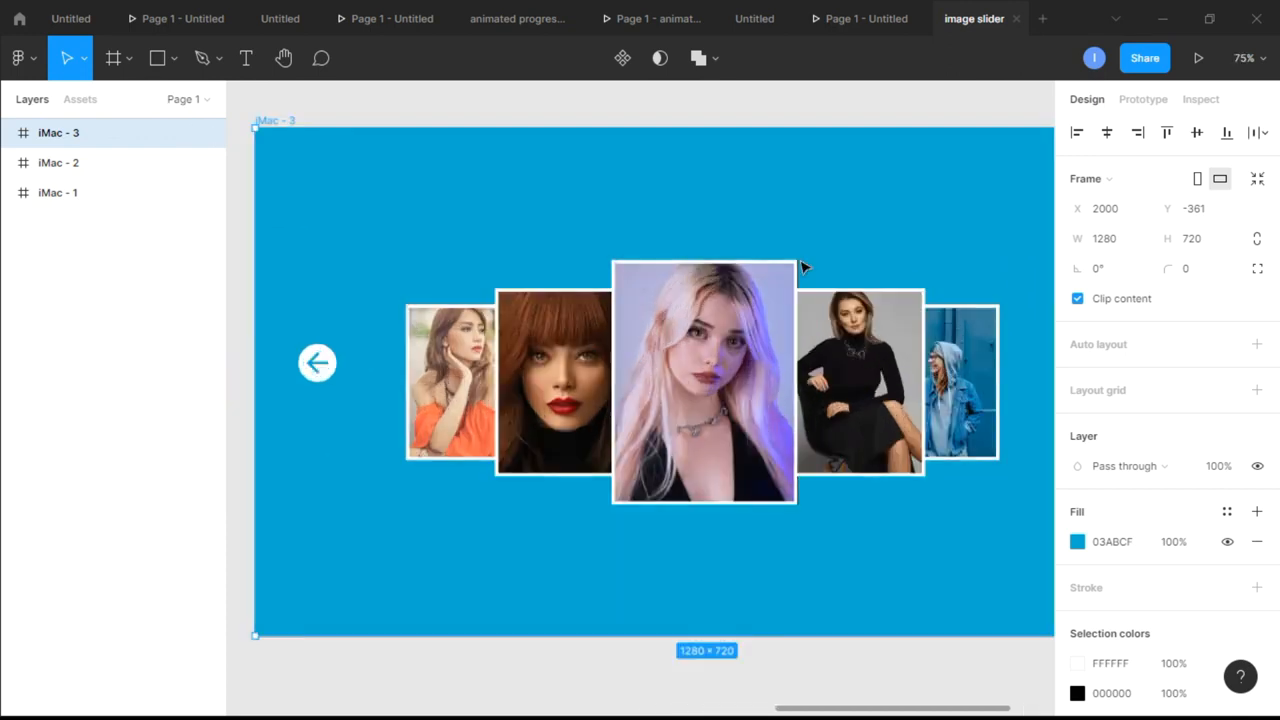
scroll(803, 266, "down", 1)
scroll(803, 266, "right", 1)
left_click_drag(420, 355, 818, 357)
left_click(900, 292)
scroll(900, 297, "up", 5)
scroll(880, 400, "left", 3)
Resize card three in iMac - 3 to 167 × 221 and place it over the leftmost outline
left_click(431, 478)
left_click(600, 375)
left_click(1102, 209)
type("167")
left_click(1228, 207)
type("221")
left_click_drag(580, 354, 456, 376)
Move card four in iMac - 3 onto the second outline from the left and resize it to 202 × 267
left_click_drag(795, 385, 614, 400)
left_click(629, 249)
left_click(628, 420)
left_click(1106, 212)
type("202")
left_click(908, 190)
Move card five in iMac - 3 onto the centre outline and resize it to 263 × 347
scroll(917, 197, "right", 2)
left_click(810, 397)
left_click(650, 540)
left_click_drag(810, 397, 638, 382)
left_click(657, 406)
left_click(1106, 210)
type("262")
left_click(1188, 212)
type("347")
left_click(963, 416)
Resize card one in iMac - 3 to 202 × 267 and place it over the second outline from the right
scroll(590, 421, "down", 3)
left_click(677, 403)
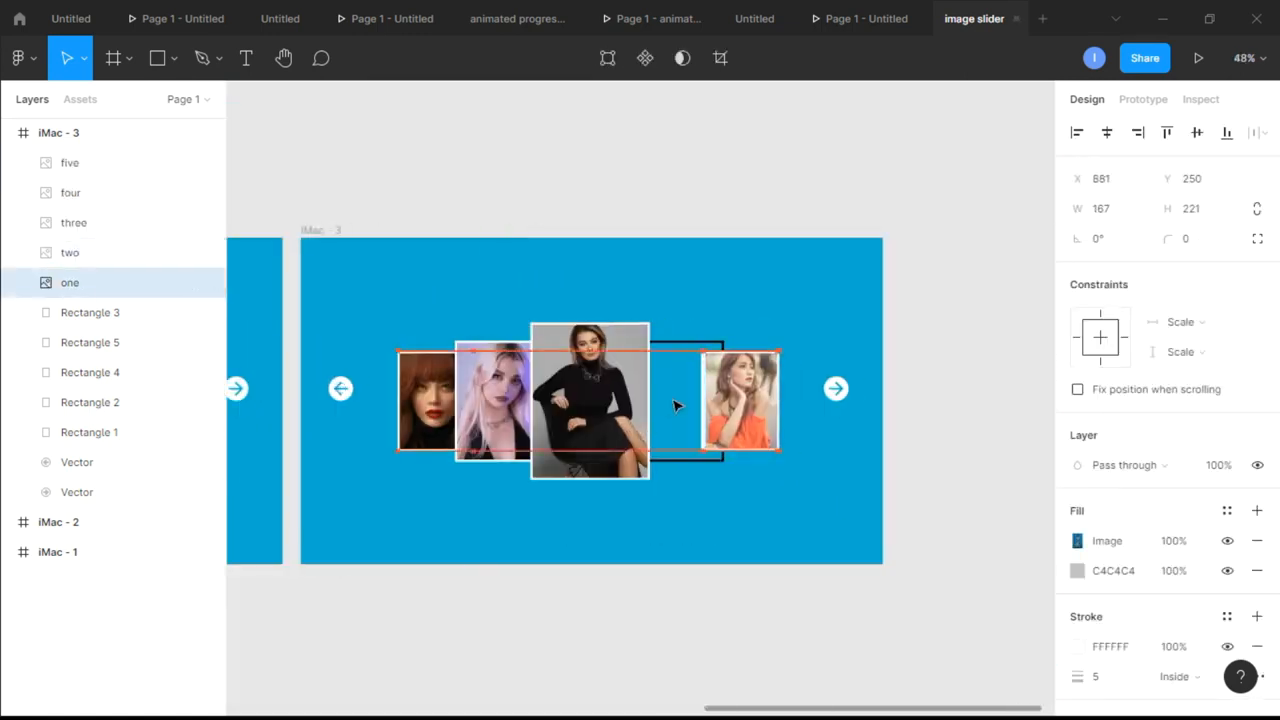
scroll(677, 403, "up", 5)
left_click(1122, 215)
type("202")
left_click(1220, 218)
type("267")
left_click_drag(585, 430, 899, 345)
left_click(885, 303)
Duplicate the completed iMac - 3 frame
scroll(885, 303, "down", 5)
left_click(428, 147)
key("ctrl+d")
Move card four in iMac - 4 onto the leftmost outline and resize it to 167 × 221
scroll(738, 240, "up", 3)
left_click_drag(510, 380, 430, 396)
left_click(1120, 215)
type("167")
left_click(1200, 212)
type("221")
Resize card five in iMac - 4 to 202 × 267 and place it over the second outline from the left
left_click_drag(674, 409, 569, 474)
left_click(1115, 212)
type("202")
left_click(1203, 218)
type("267")
left_click_drag(530, 430, 508, 396)
Resize card one in iMac - 4 to 263 × 347, place it over the centre outline and bring it to the front
left_click(640, 560)
left_click_drag(800, 365, 657, 366)
left_click(665, 372)
left_click(1110, 209)
type("263")
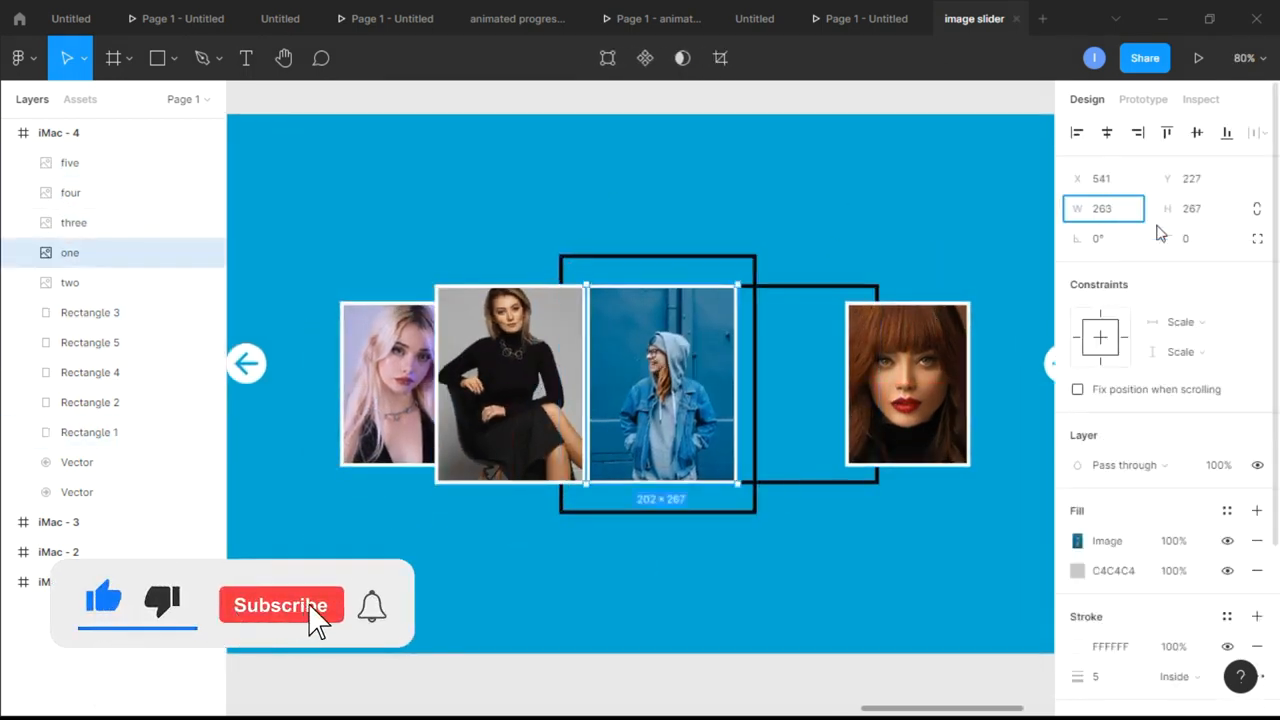
left_click(1195, 210)
type("347")
left_click_drag(707, 410, 680, 380)
right_click(687, 376)
left_click(770, 357)
Resize card two in iMac - 4 to 202 × 267 and place it over the second outline from the right
left_click(930, 390)
left_click(1128, 212)
type("202")
left_click(1203, 212)
type("267")
left_click_drag(880, 380, 840, 380)
Move layer three below layer two in iMac - 4 and duplicate the frame
left_click(91, 252)
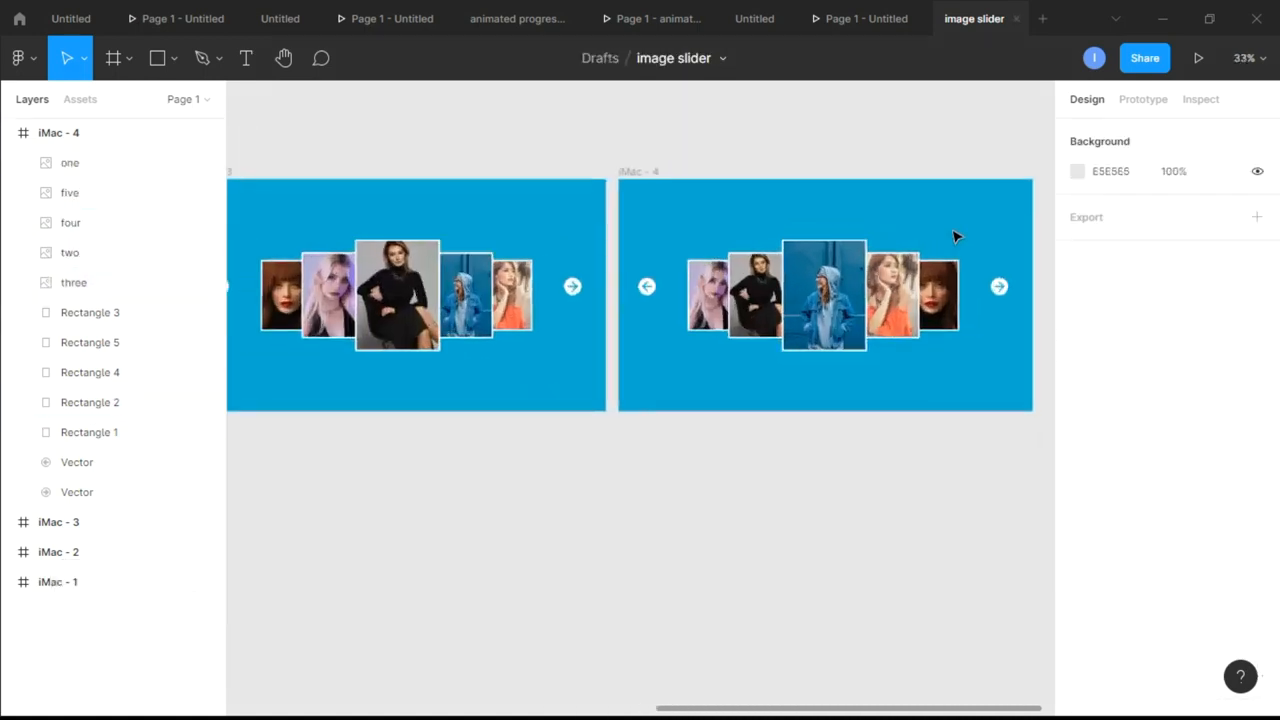
key("ctrl+d")
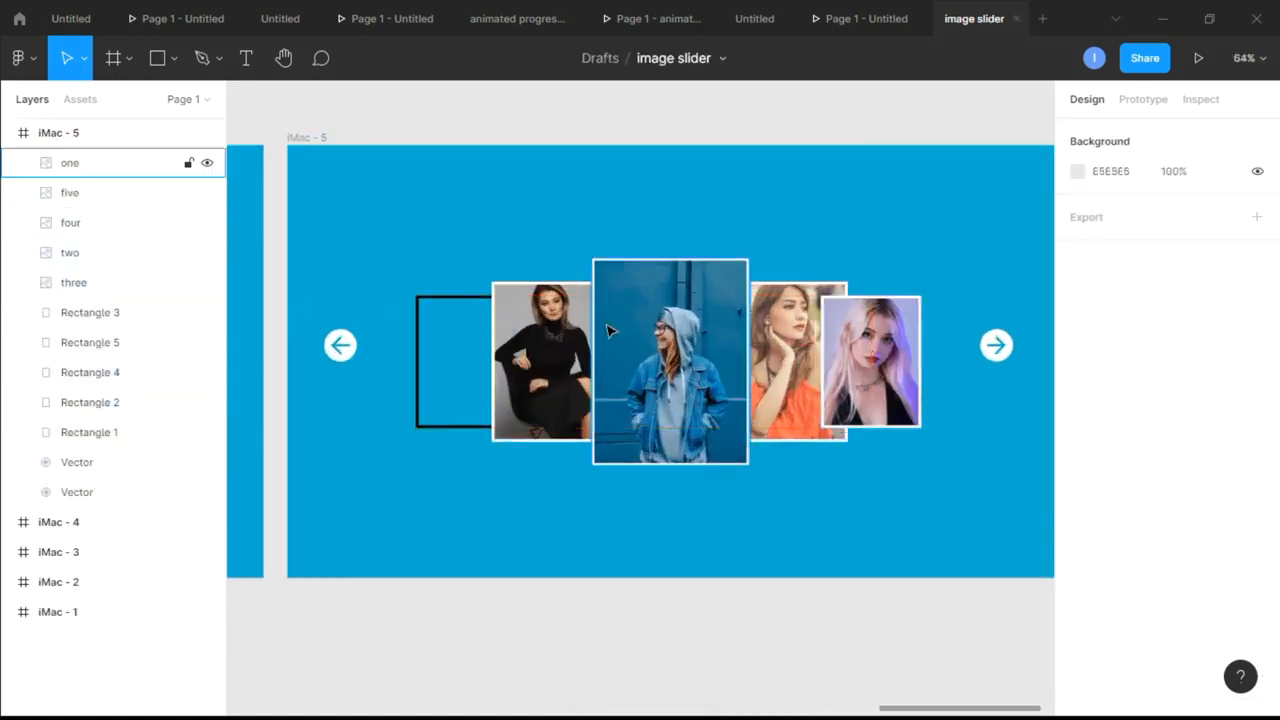
Resize card one in iMac - 5 to 202 × 267 for the second slot from the left
left_click(541, 350)
left_click(1110, 209)
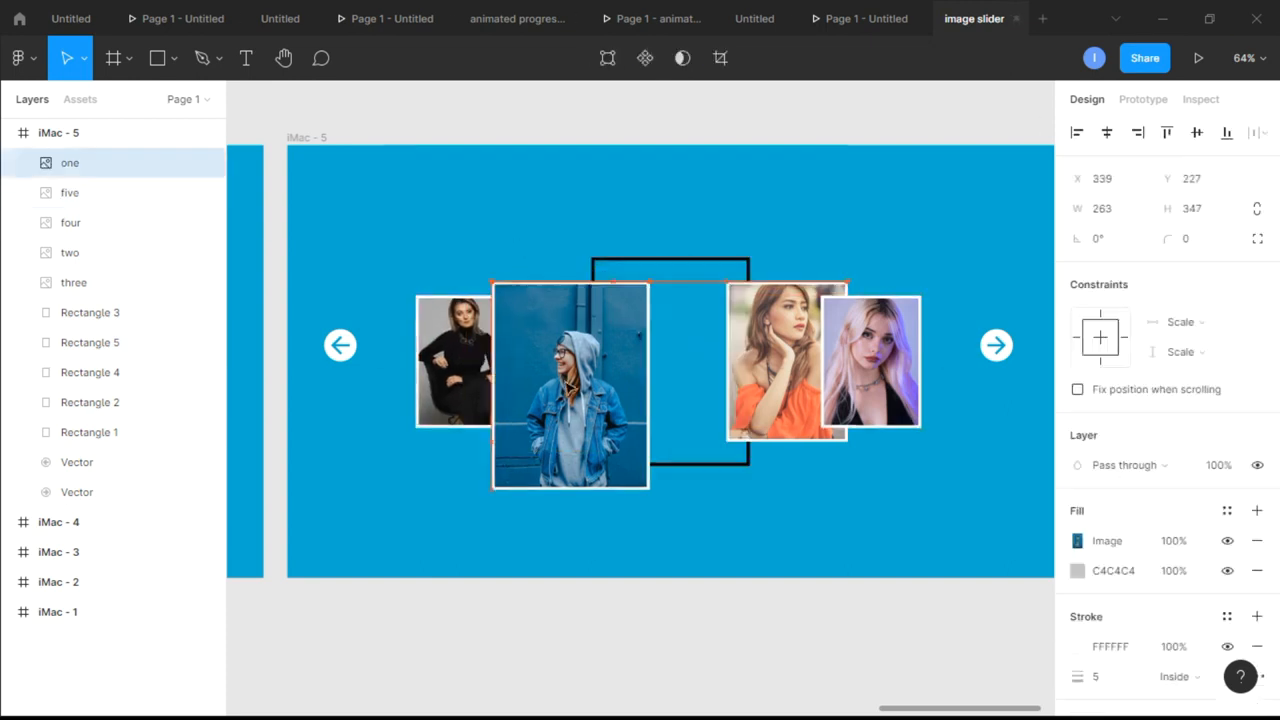
type("200267")
Resize card two in iMac - 5 to 263 × 347 and place it over the centre outline
left_click(697, 261)
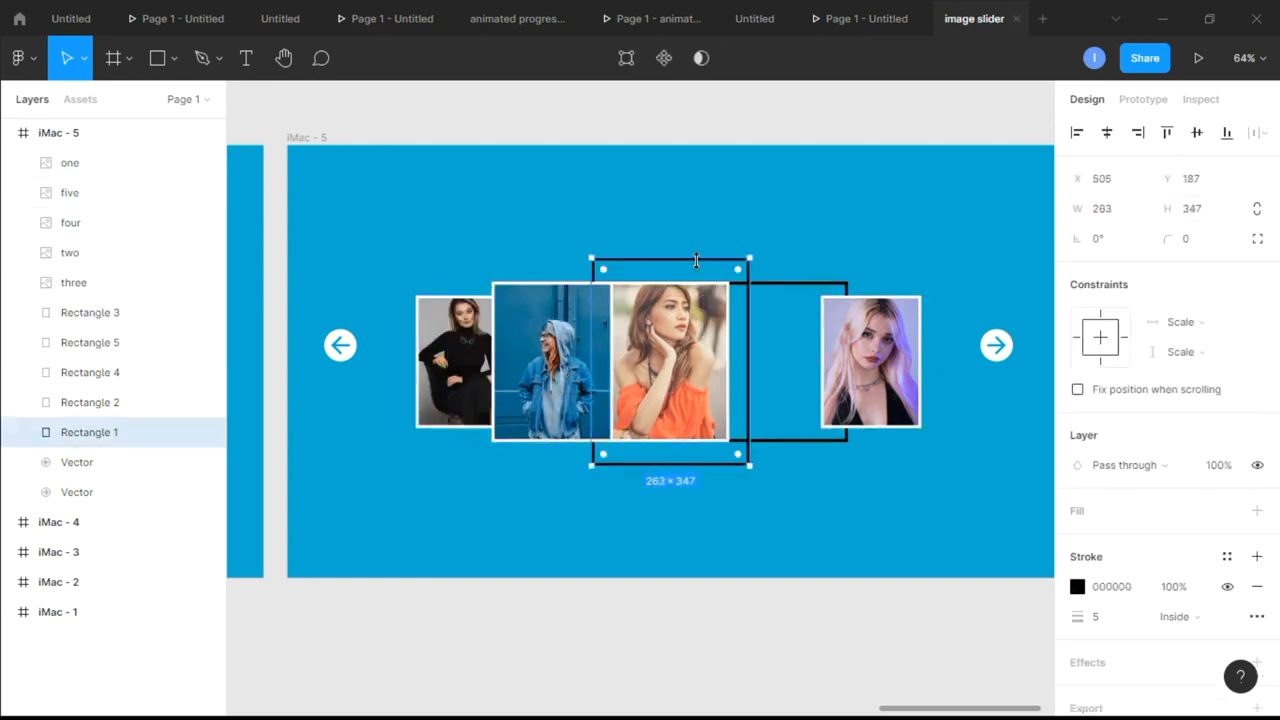
left_click(680, 350)
left_click(1110, 209)
type("263")
key("Tab")
type("347")
left_click_drag(708, 444, 703, 411)
scroll(695, 380, "up", 4)
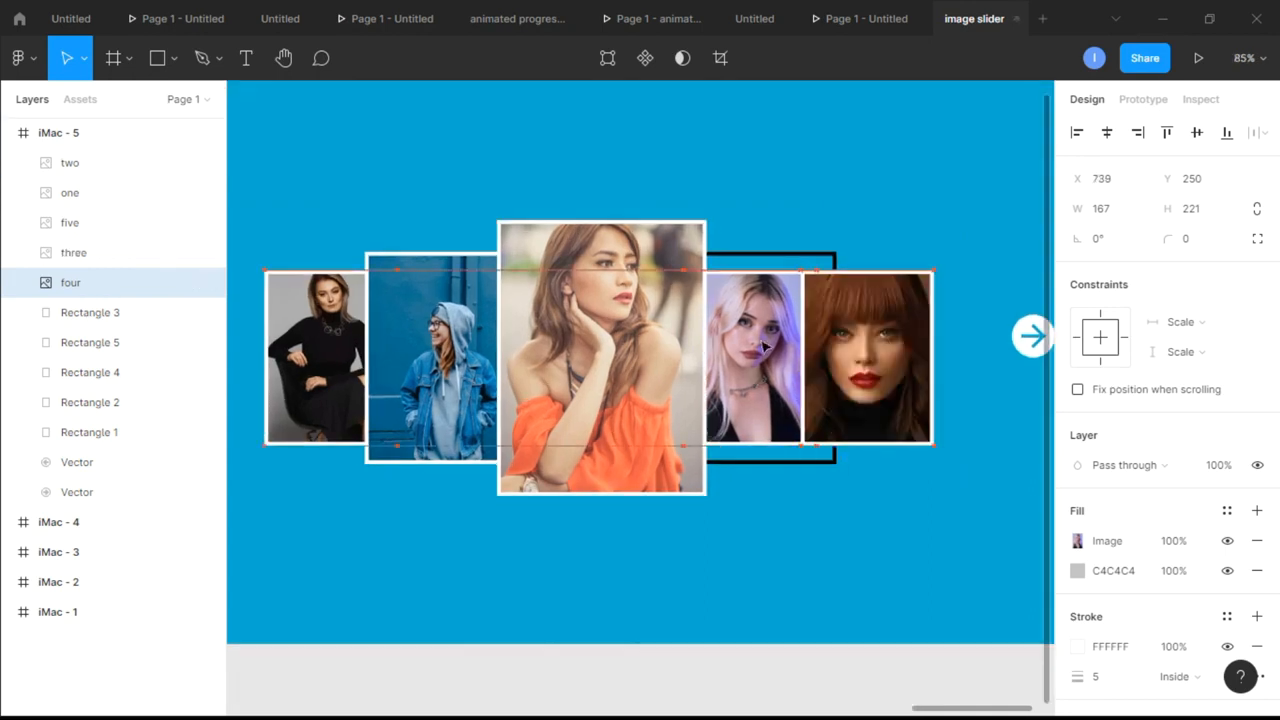
Resize card three in iMac - 5 to 202 × 267 and place it over the second outline from the right
left_click(1122, 214)
type("202")
left_click(1213, 209)
type("267")
key("Return")
left_click_drag(790, 354, 770, 358)
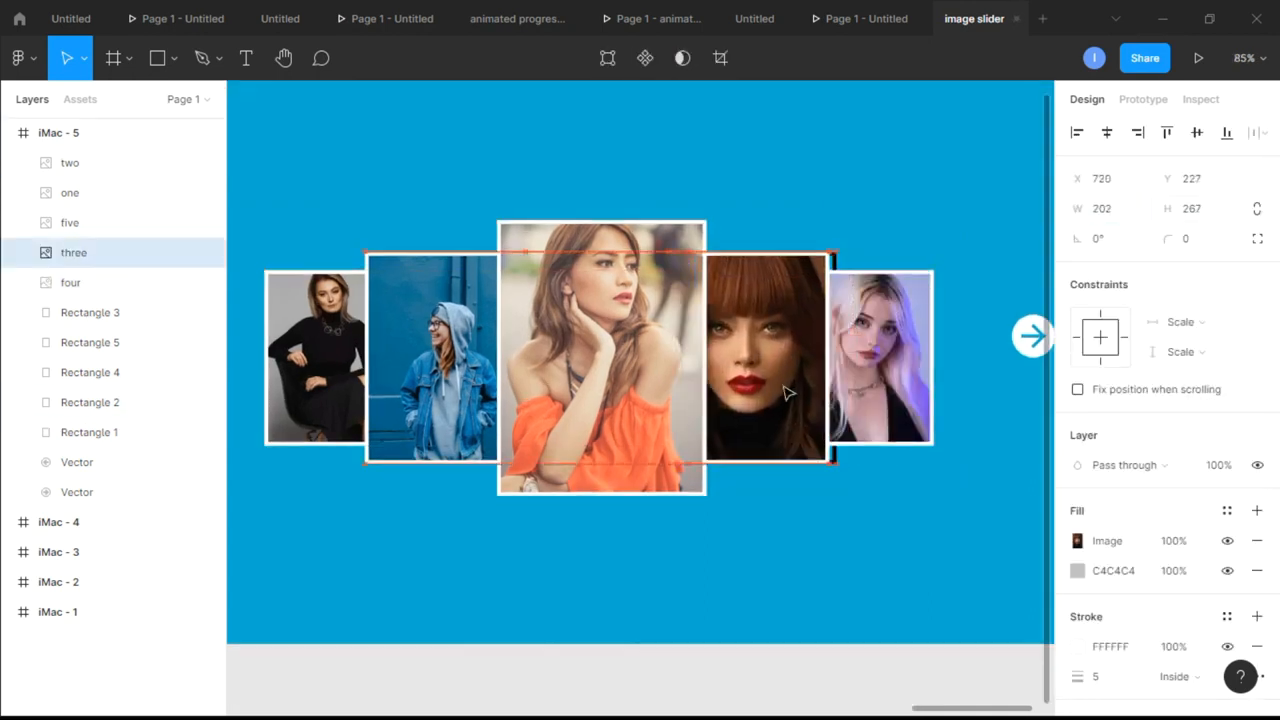
Review the carousel frames side by side and compare the photo order from frame to frame
left_click(917, 229)
scroll(920, 231, "down", 5)
scroll(922, 233, "left", 3)
scroll(922, 236, "left", 10)
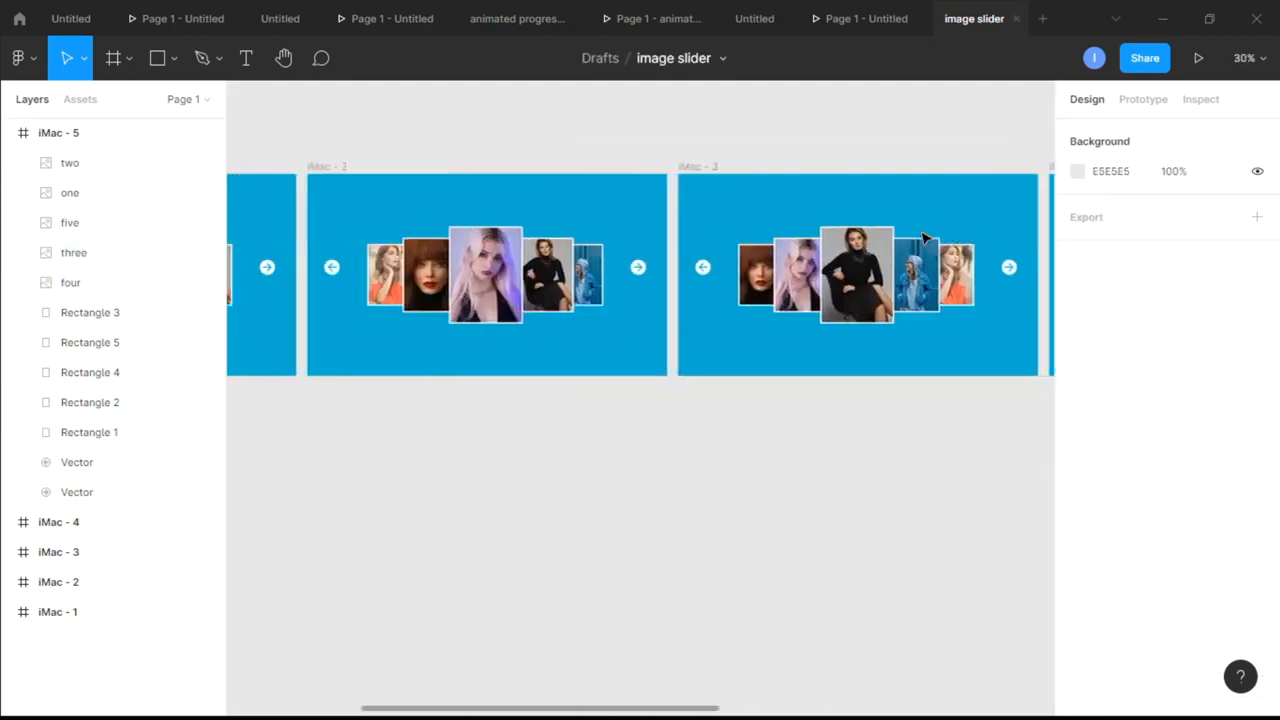
scroll(922, 236, "right", 4)
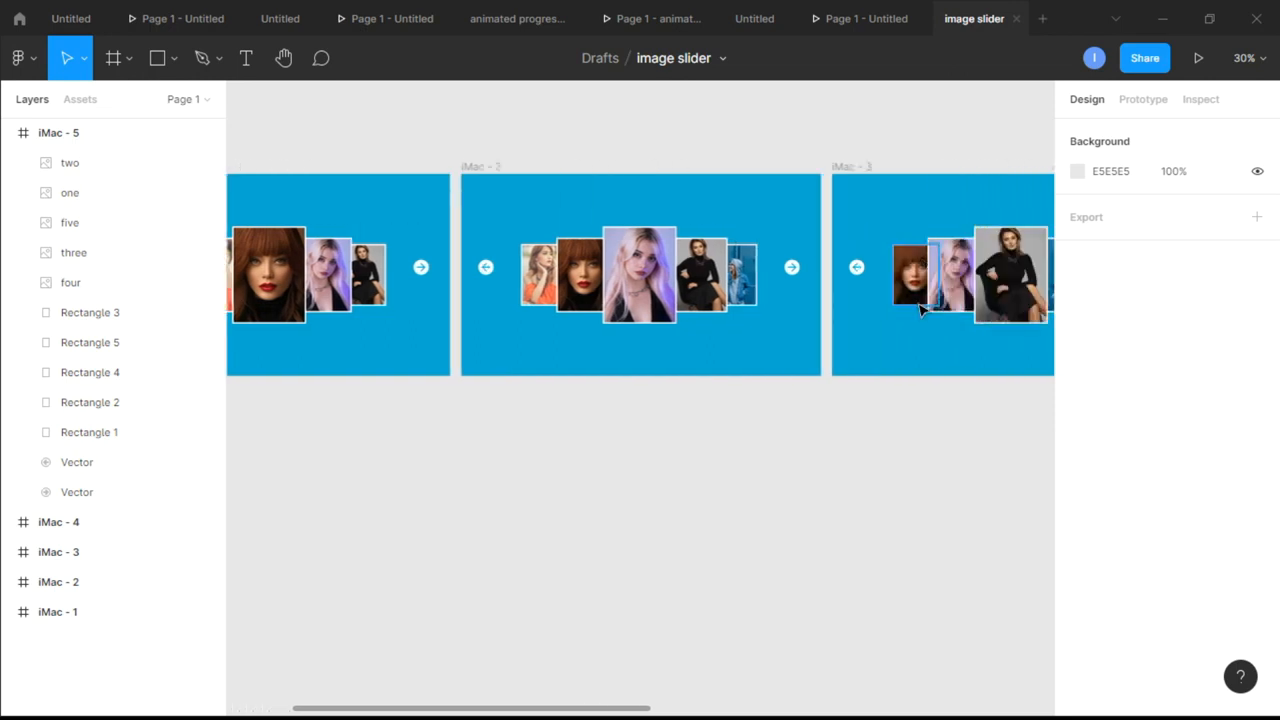
scroll(818, 437, "down", 3)
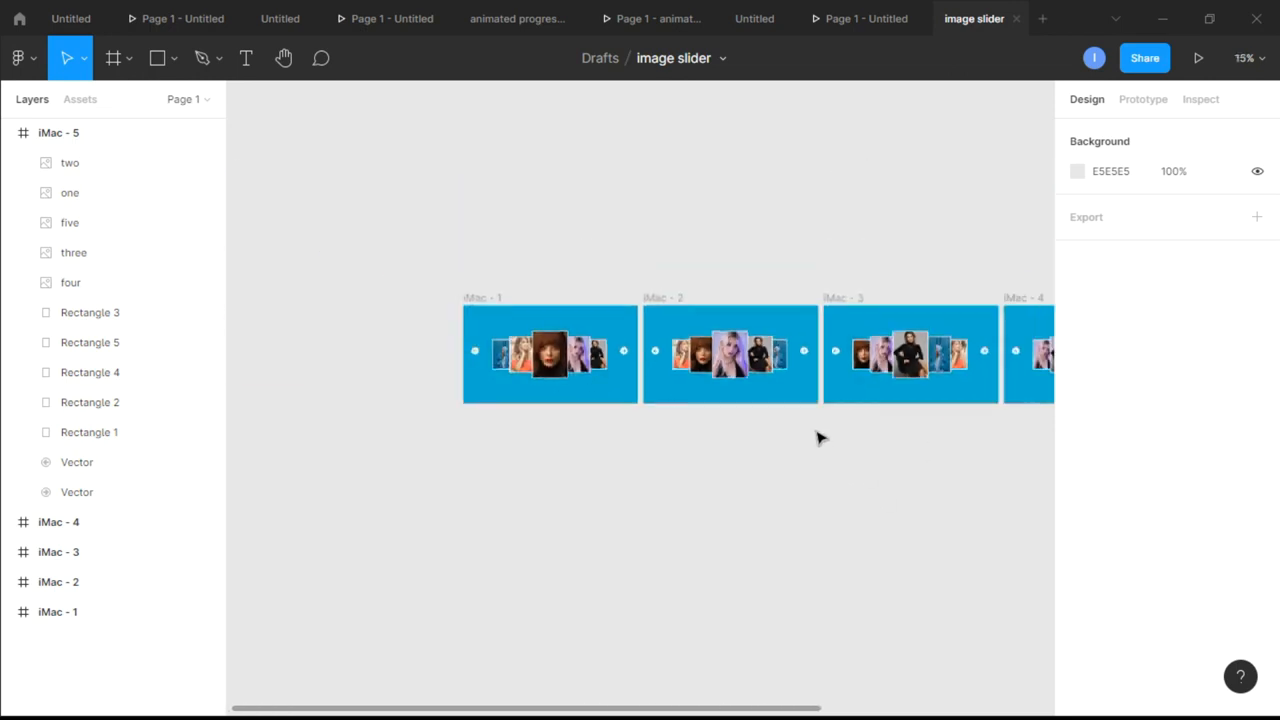
scroll(818, 437, "right", 6)
scroll(818, 437, "left", 5)
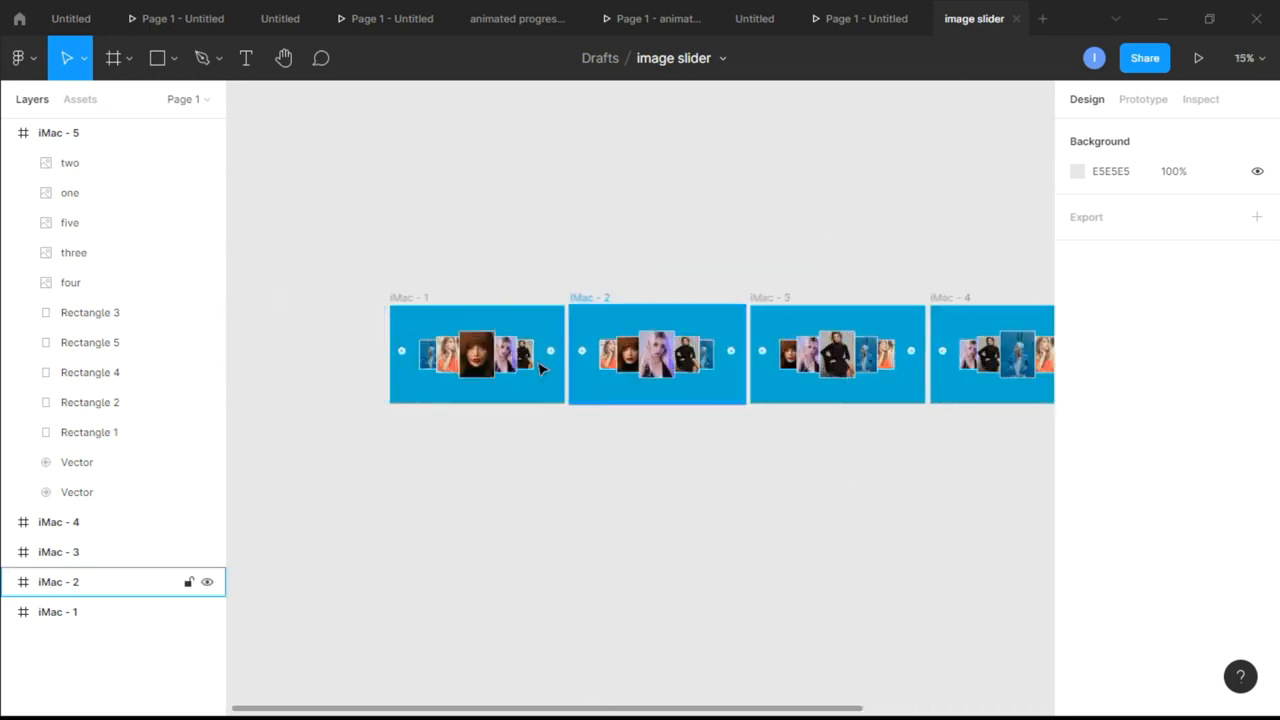
Hide the five outline layers, Rectangle 1 to Rectangle 5, in frame iMac - 1
left_click(8, 134)
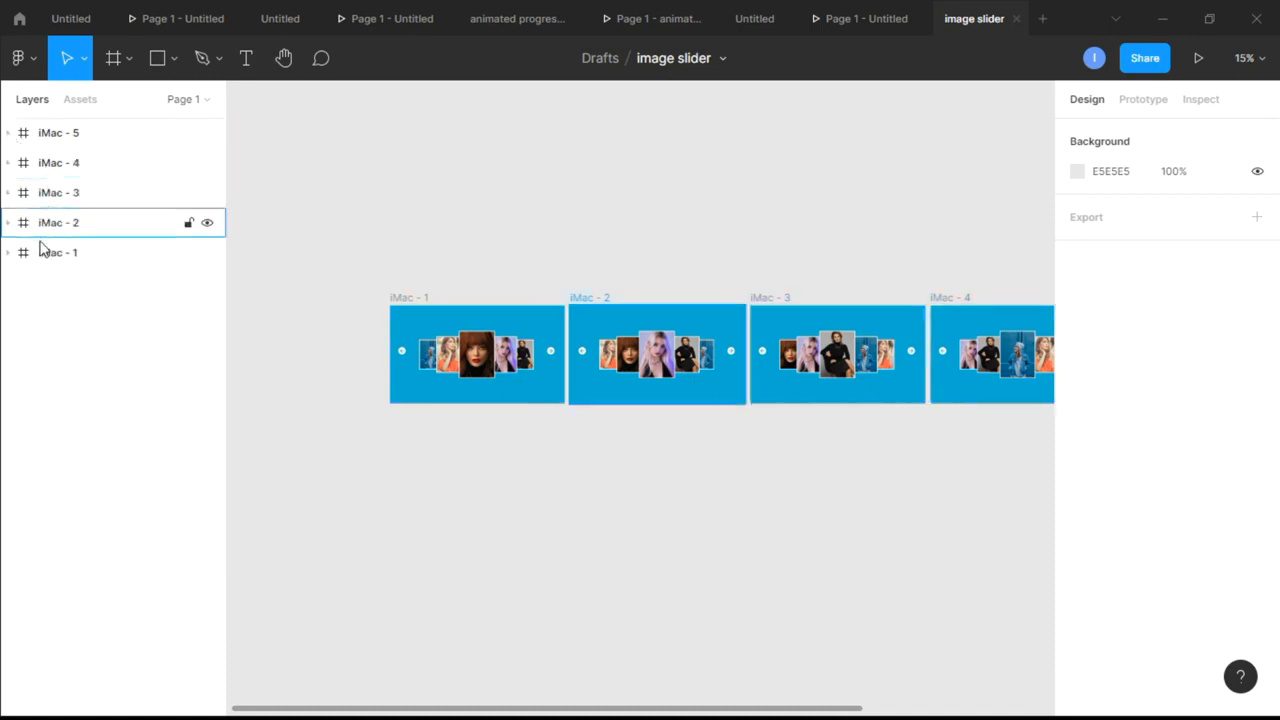
left_click(7, 253)
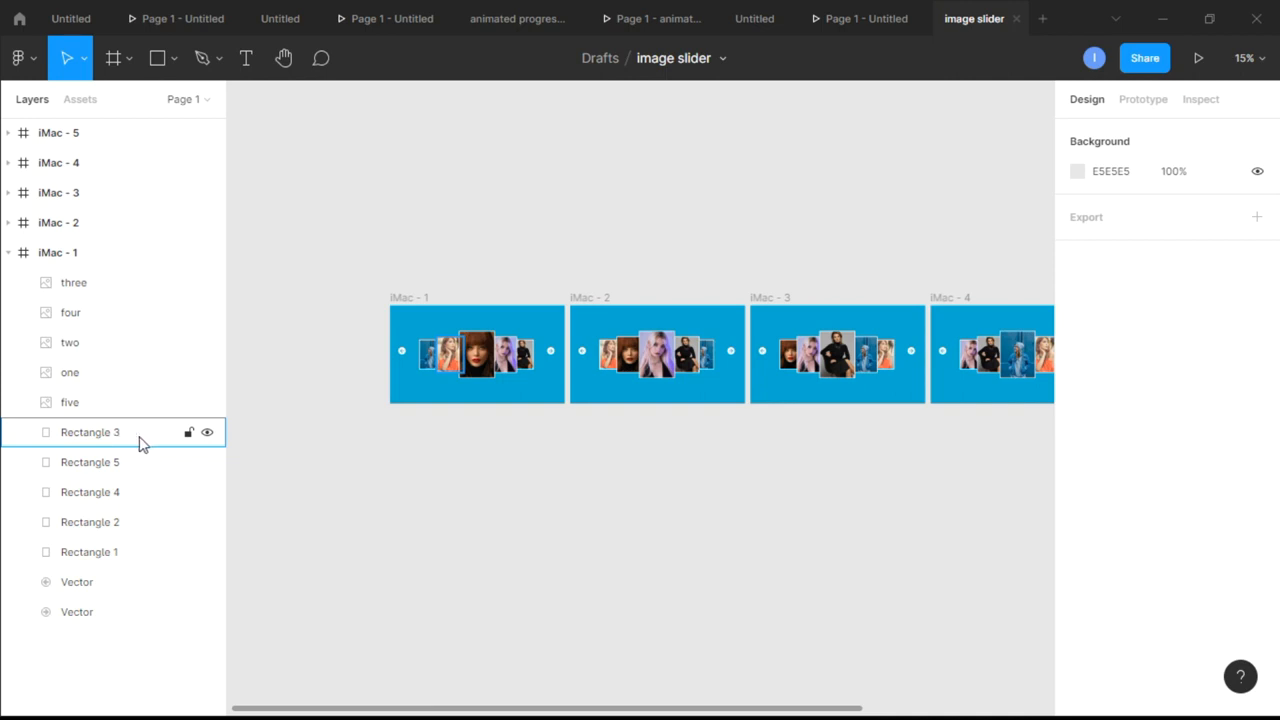
left_click_drag(239, 436, 60, 461)
scroll(576, 439, "right", 1)
left_click(207, 432)
left_click(207, 462)
left_click(207, 492)
left_click(207, 522)
left_click(207, 552)
left_click(8, 252)
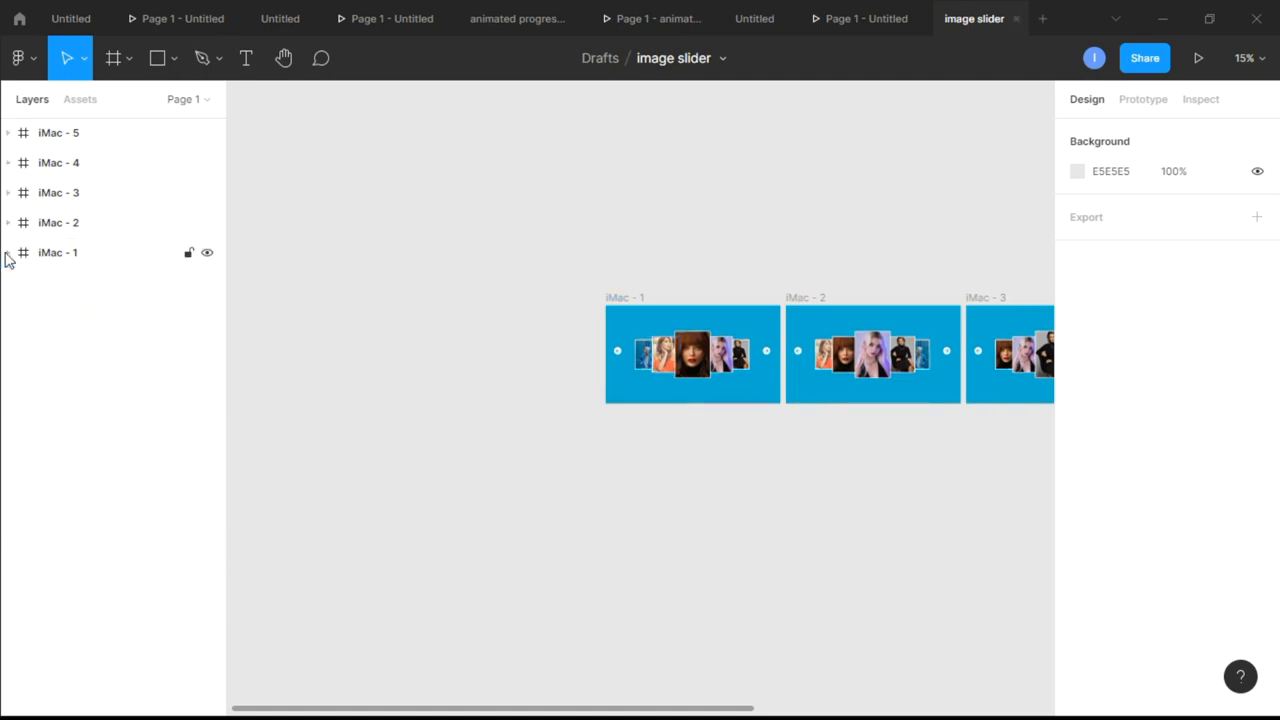
Hide the outline layers Rectangle 1 to Rectangle 5 in frame iMac - 2
left_click(8, 222)
left_click(207, 402)
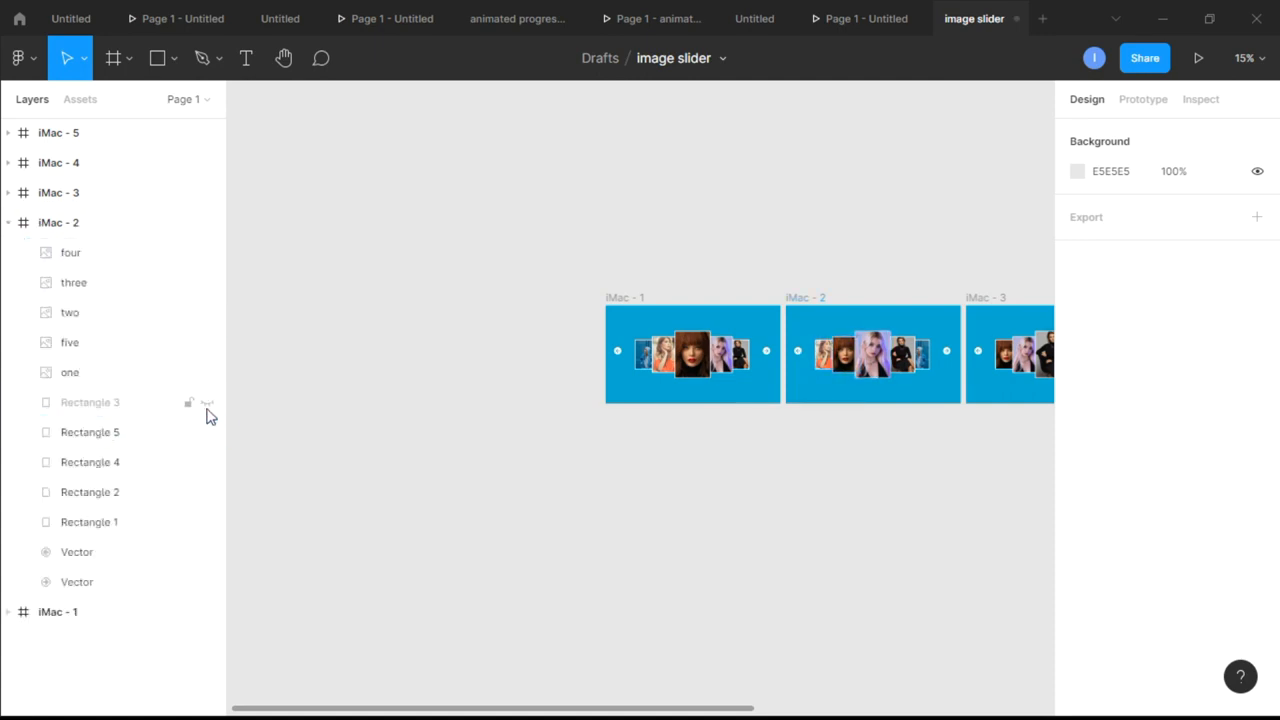
left_click(207, 432)
left_click(207, 462)
left_click(207, 492)
left_click(207, 522)
left_click(8, 222)
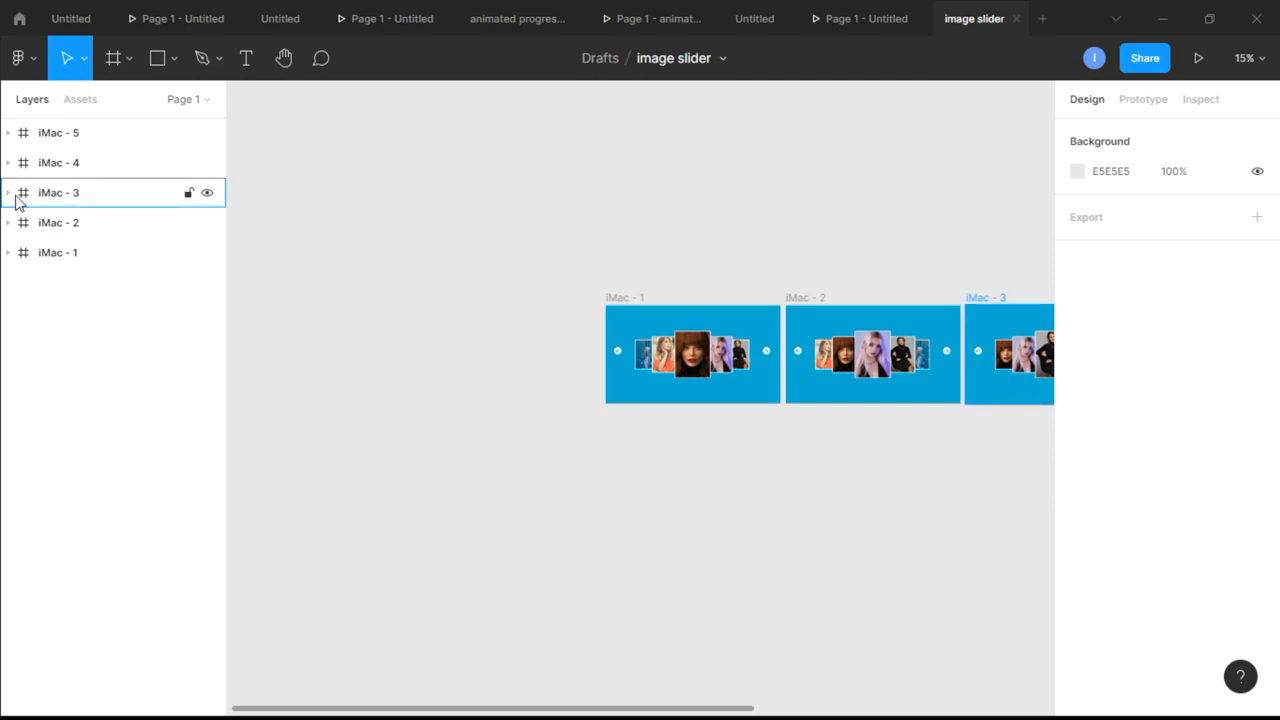
Hide the outline layers Rectangle 1 to Rectangle 5 in frame iMac - 3
left_click(8, 192)
left_click(207, 372)
left_click(207, 402)
left_click(207, 432)
left_click(207, 462)
left_click(207, 492)
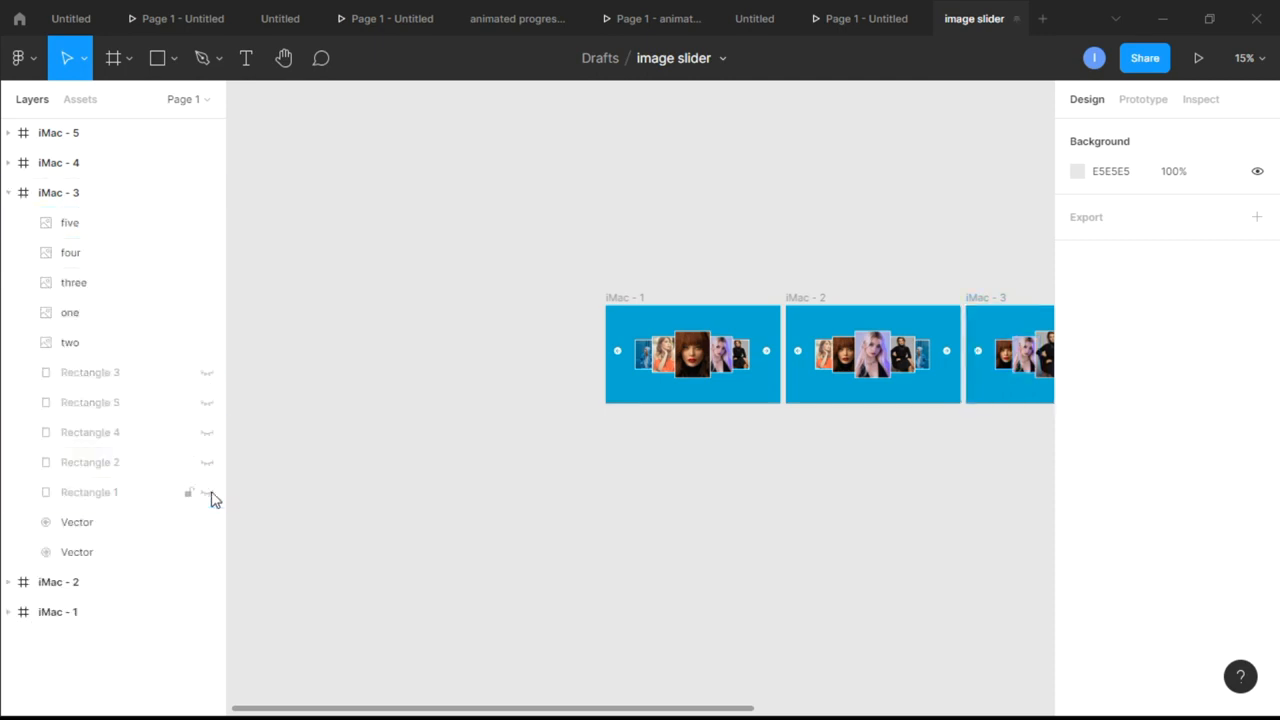
left_click(8, 192)
Hide the outline layers Rectangle 1 to Rectangle 5 in frame iMac - 4
left_click(8, 162)
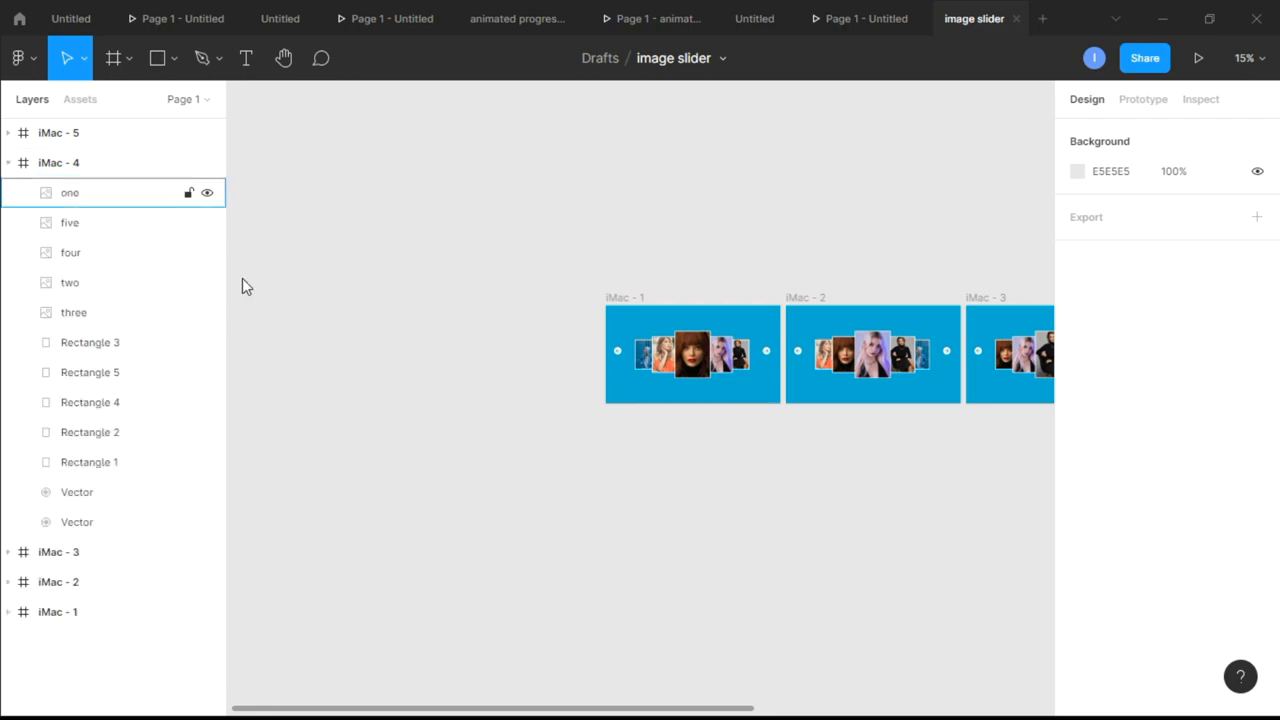
left_click(207, 342)
left_click(207, 372)
left_click(211, 410)
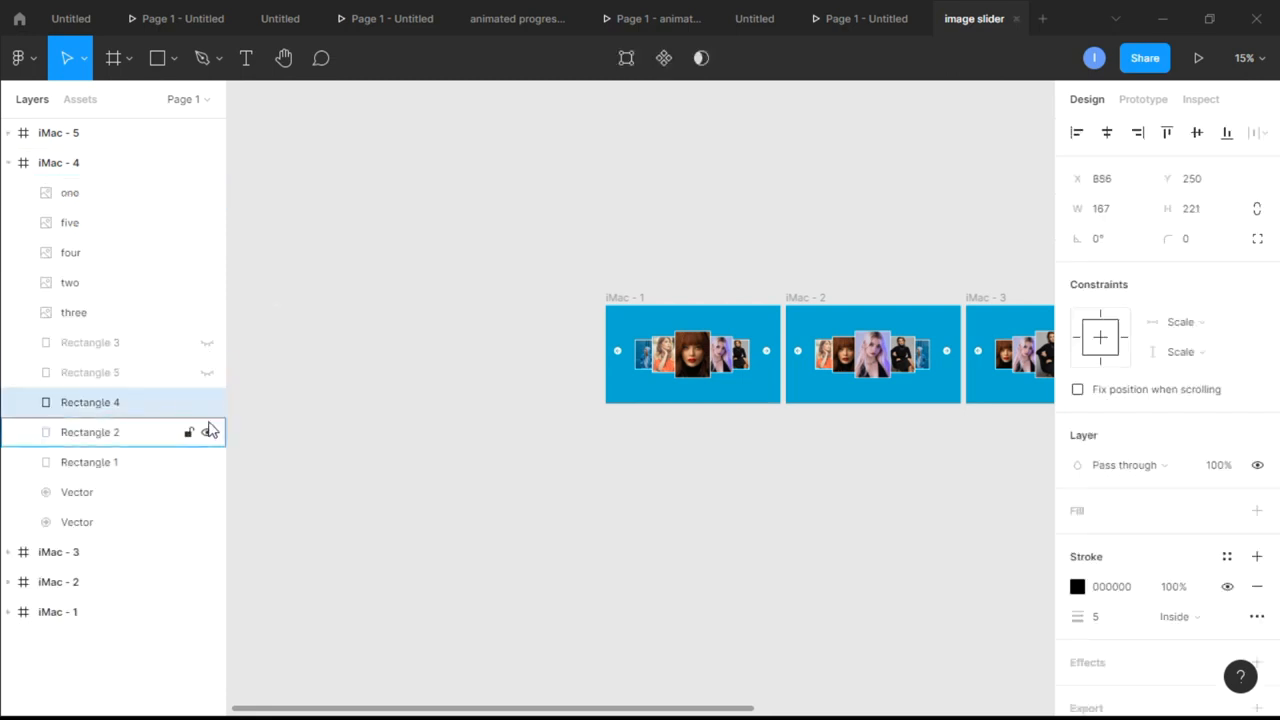
left_click(207, 402)
left_click(207, 432)
left_click(207, 462)
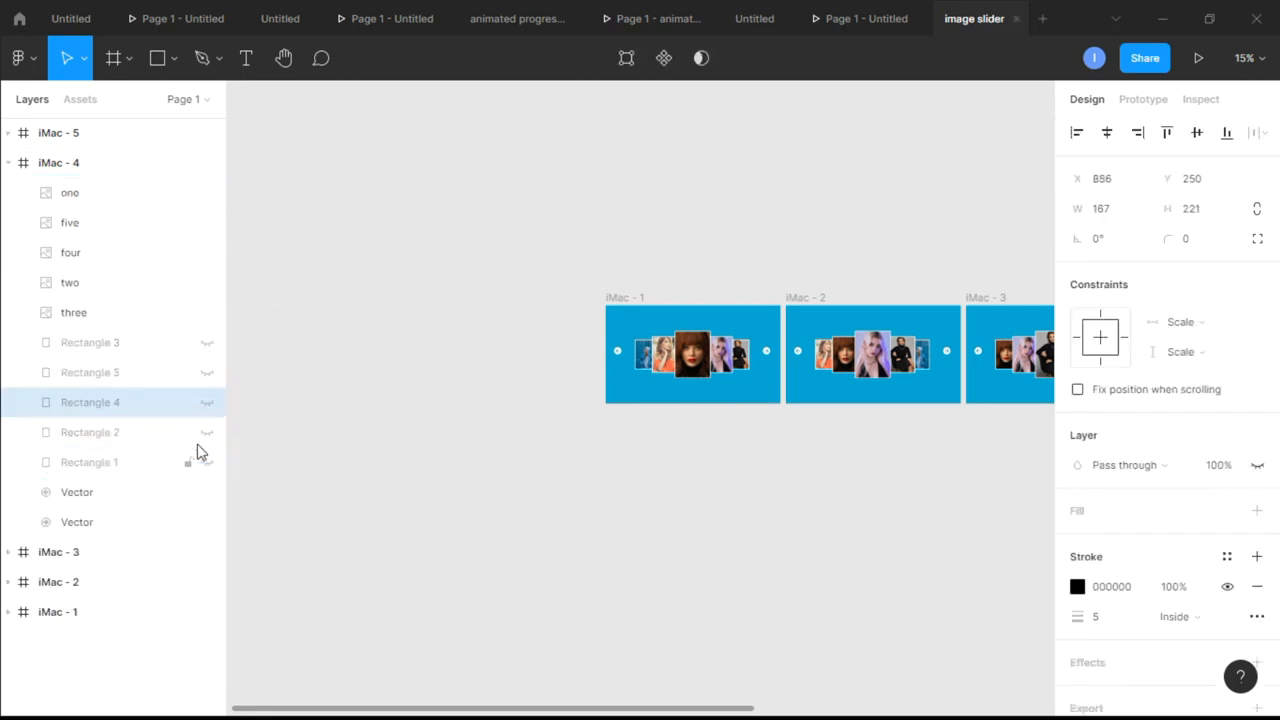
left_click(8, 162)
Hide the outline layers Rectangle 1 to Rectangle 5 in frame iMac - 5 and collapse the frame's layer list
left_click(8, 132)
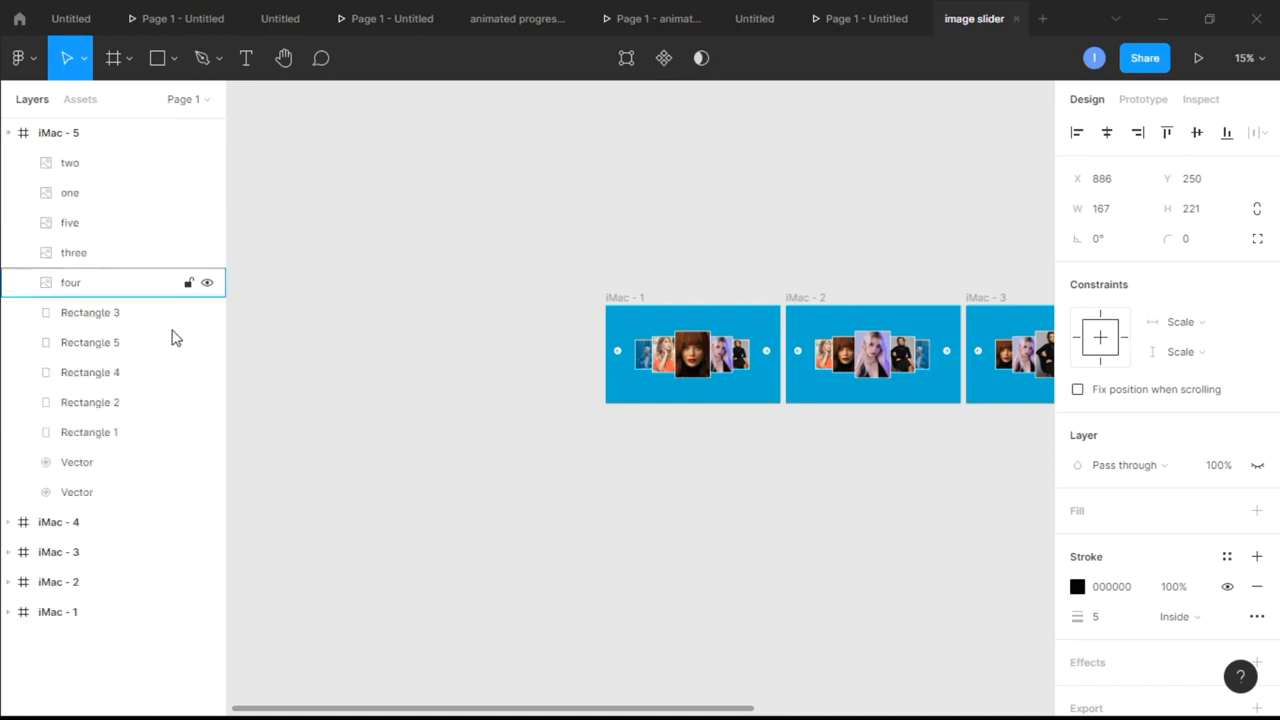
left_click(207, 312)
left_click(207, 342)
left_click(207, 372)
left_click(207, 402)
left_click(207, 432)
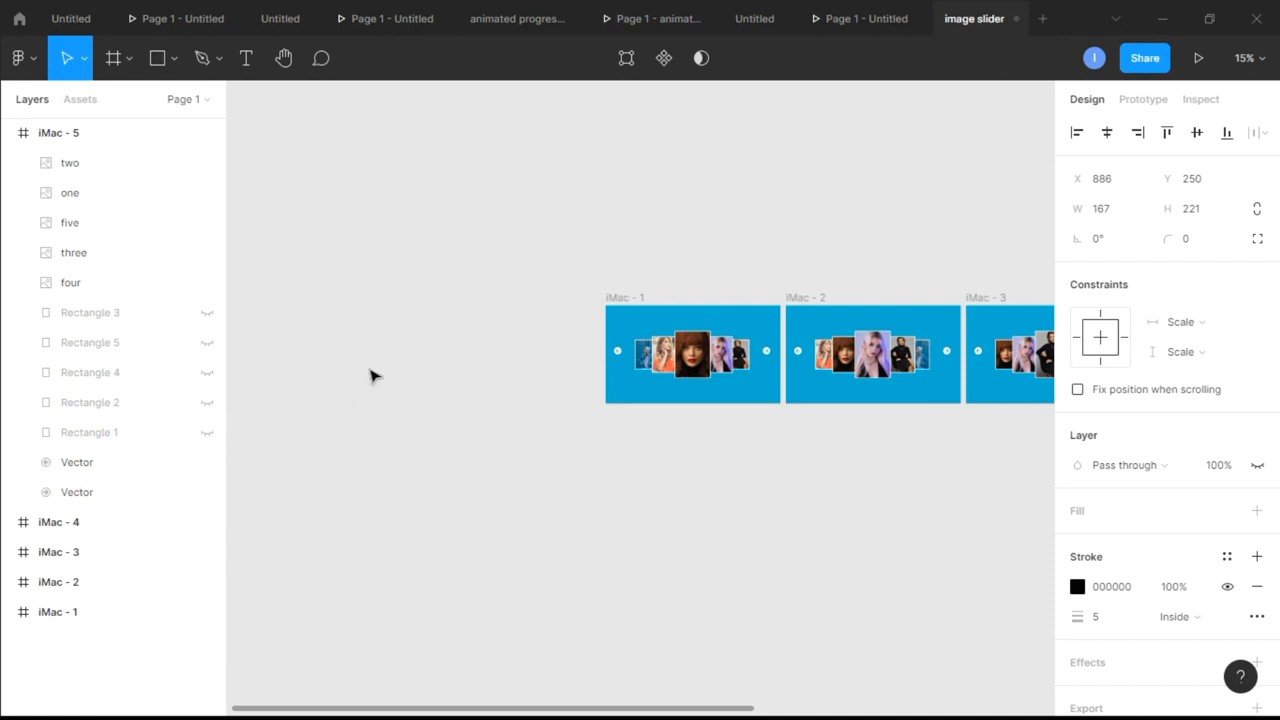
left_click(371, 374)
left_click(8, 132)
Add a prototype connection from the right-pointing arrow in iMac - 1 to frame iMac - 2
scroll(534, 185, "right", 4)
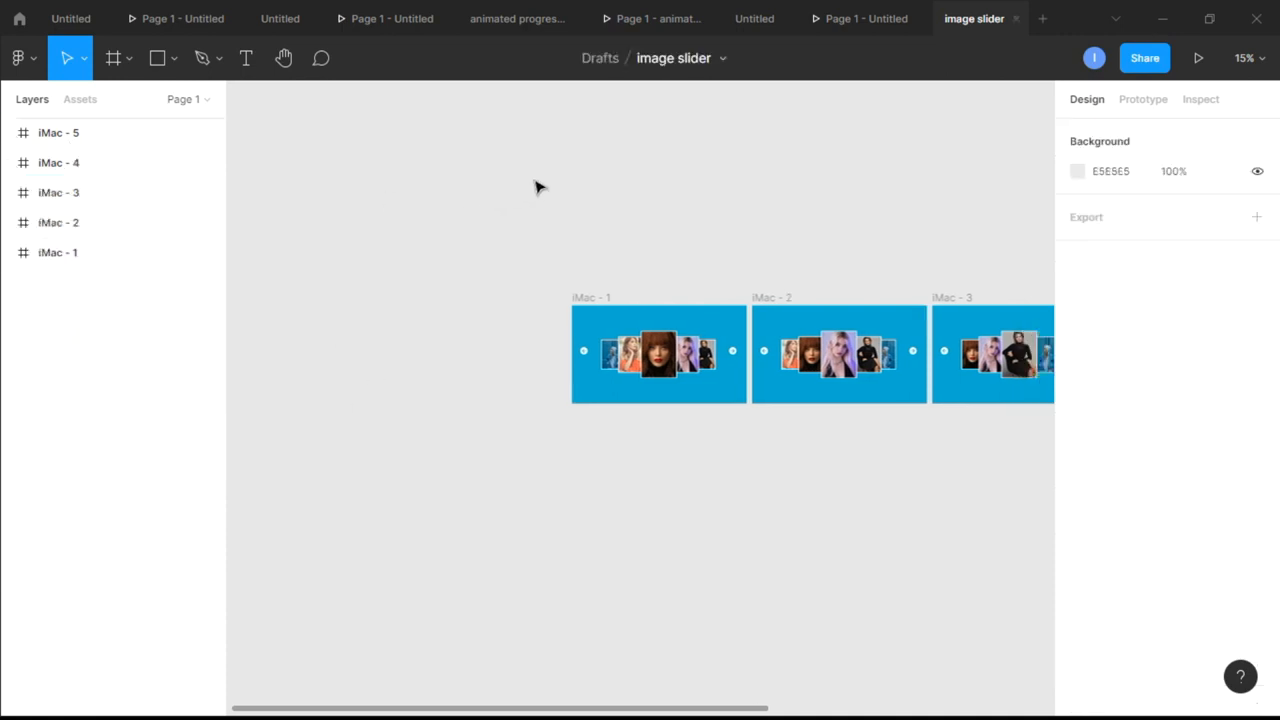
scroll(537, 187, "right", 2)
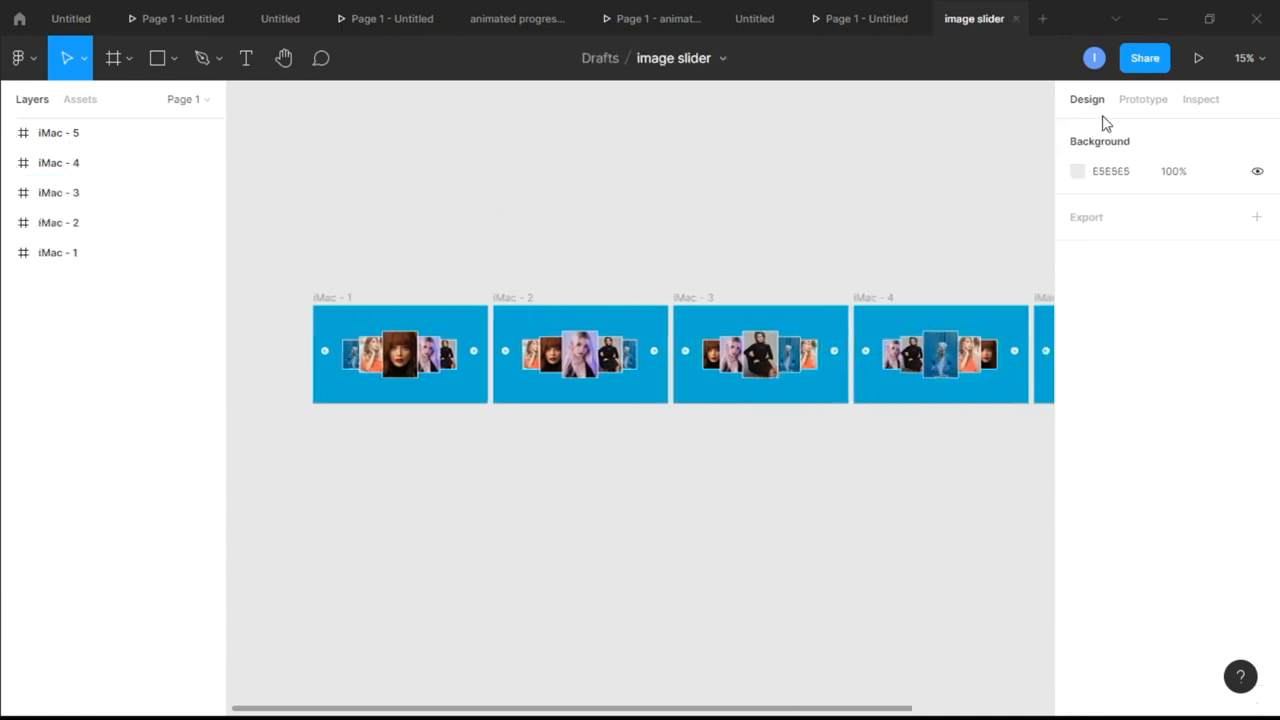
left_click(1141, 100)
scroll(514, 277, "up", 3)
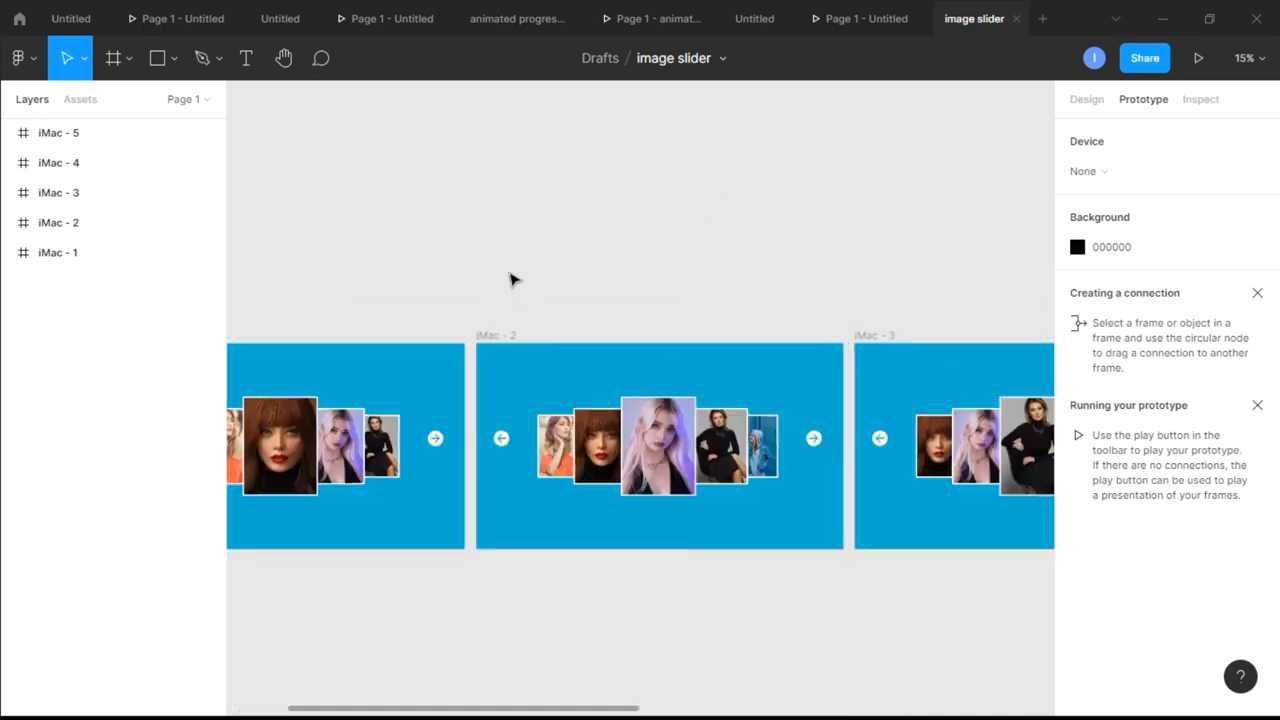
scroll(500, 292, "down", 3)
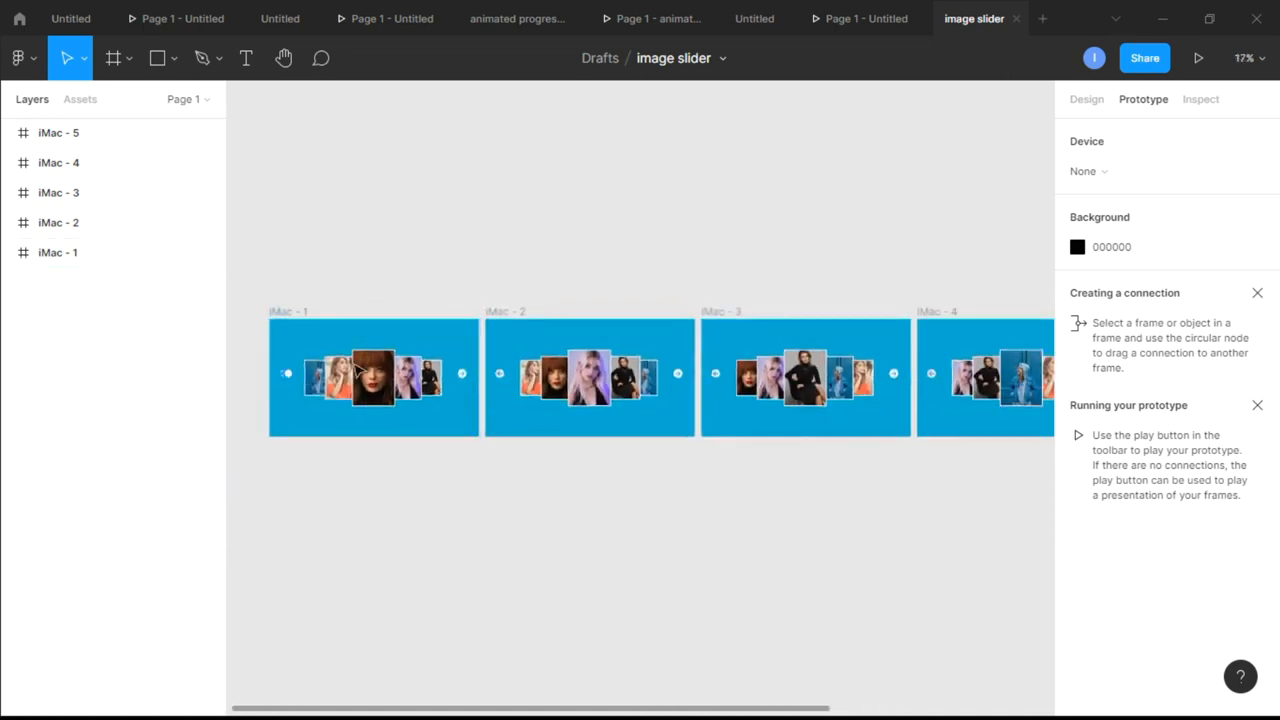
scroll(462, 375, "up", 6)
left_click(448, 376)
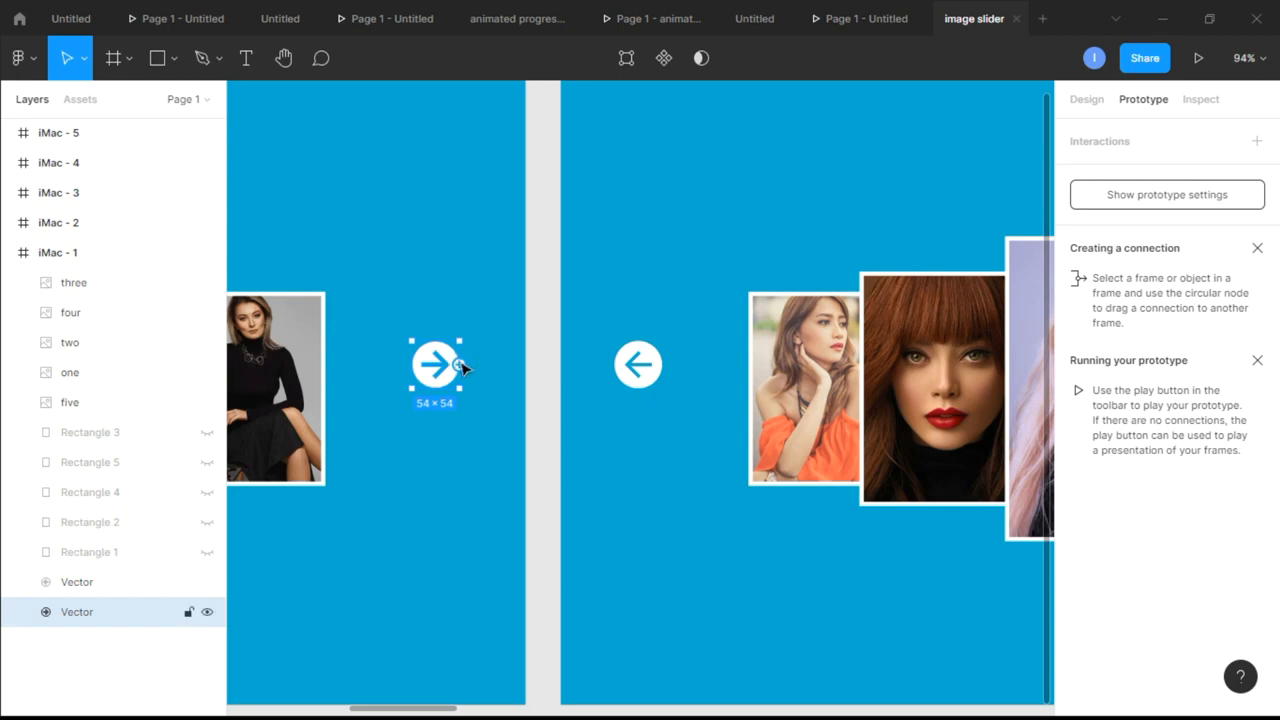
left_click_drag(564, 387, 612, 388)
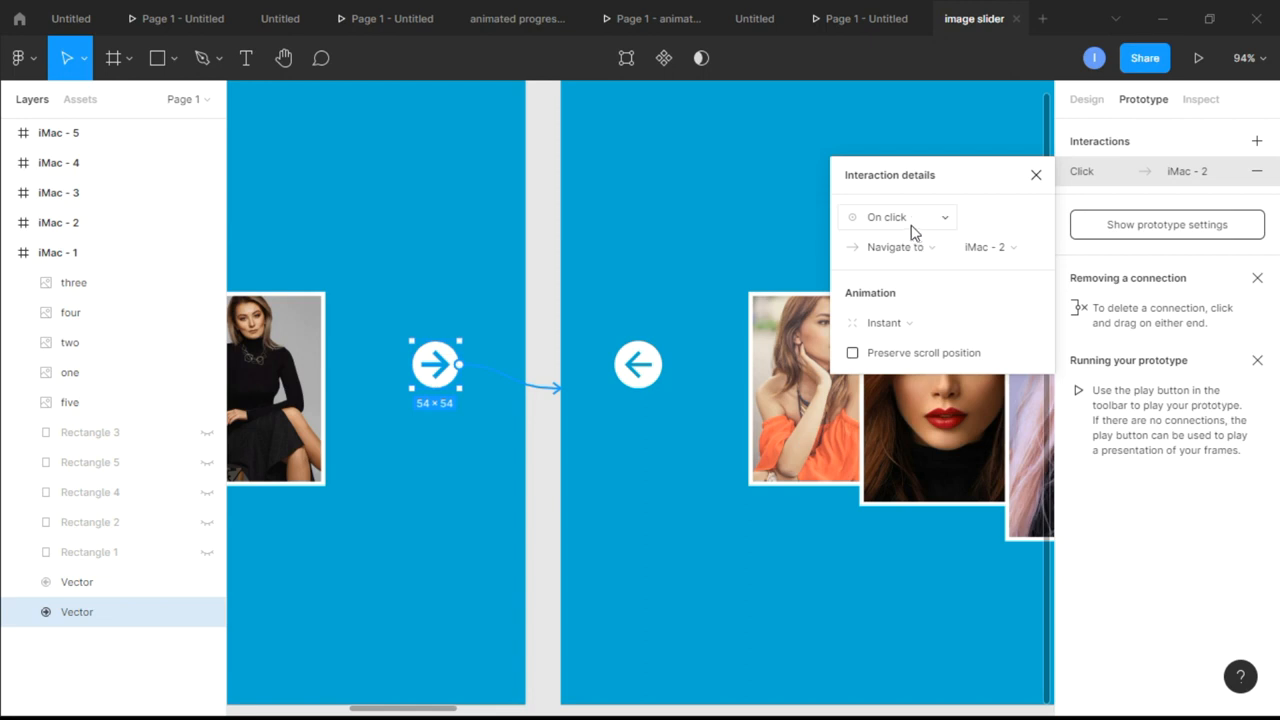
Set the connection's animation to Smart animate with a duration of 500 ms
left_click(930, 331)
left_click(933, 366)
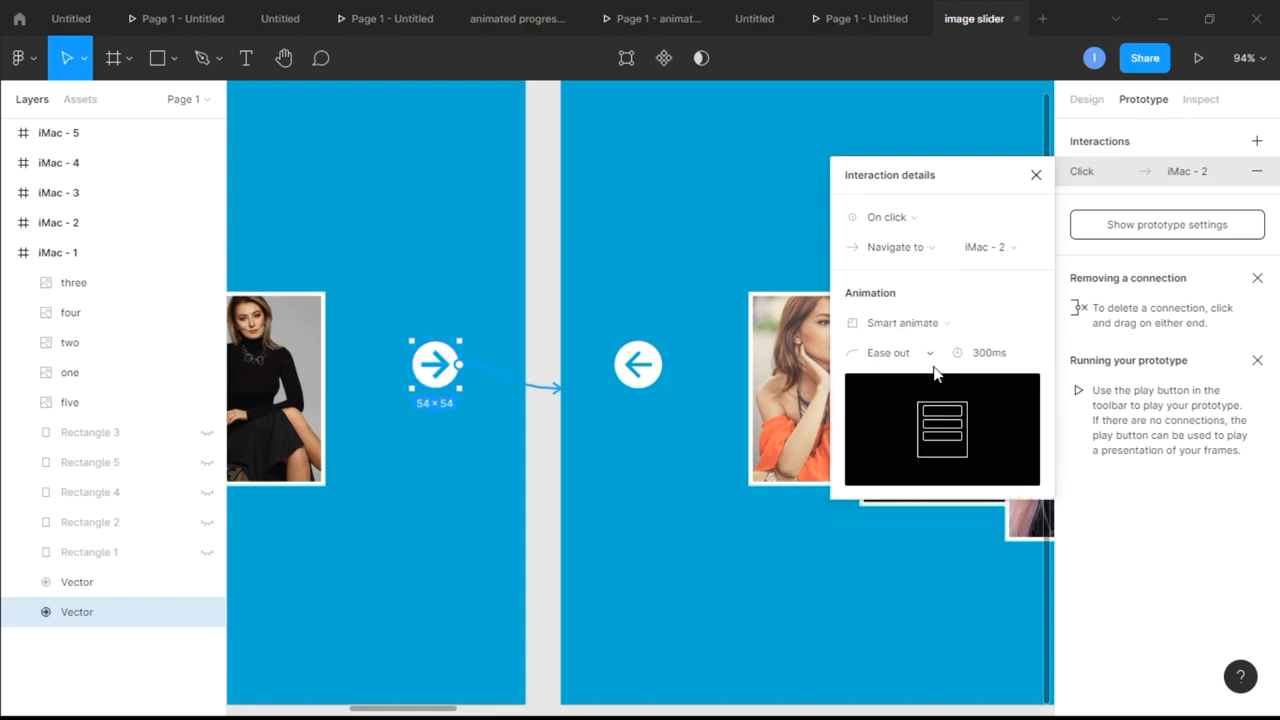
left_click(1007, 354)
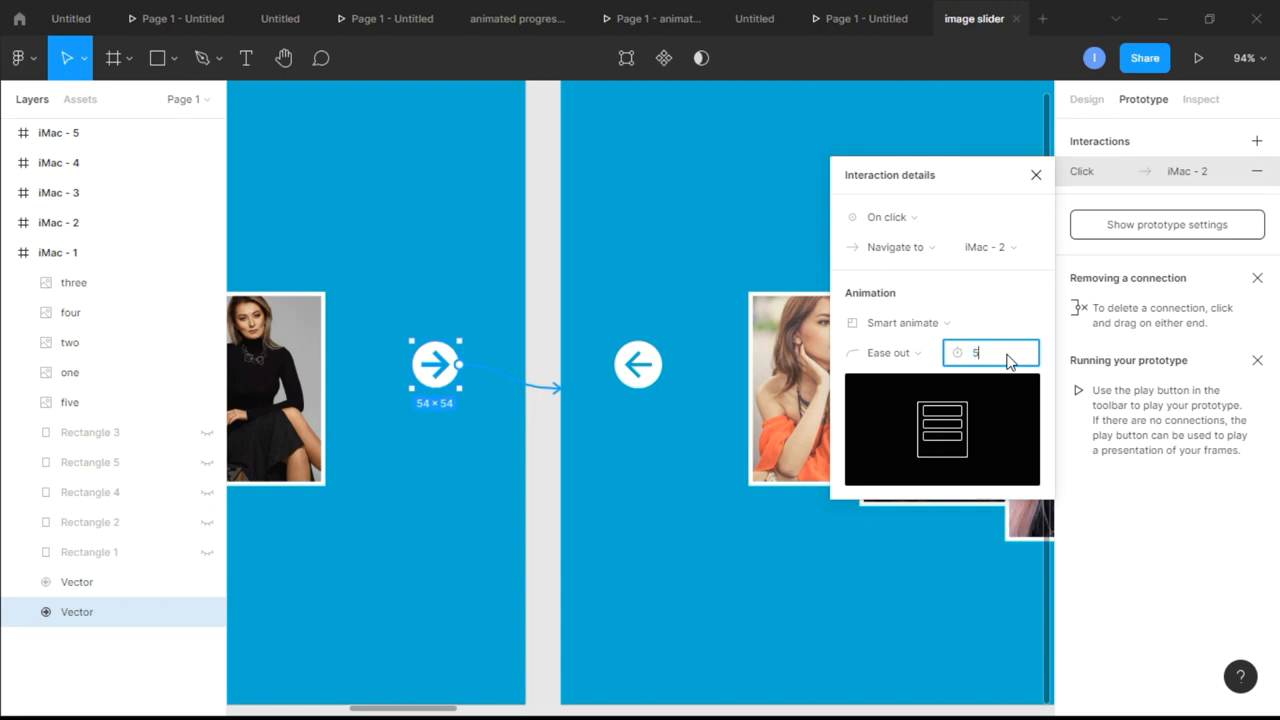
type("500")
key("Return")
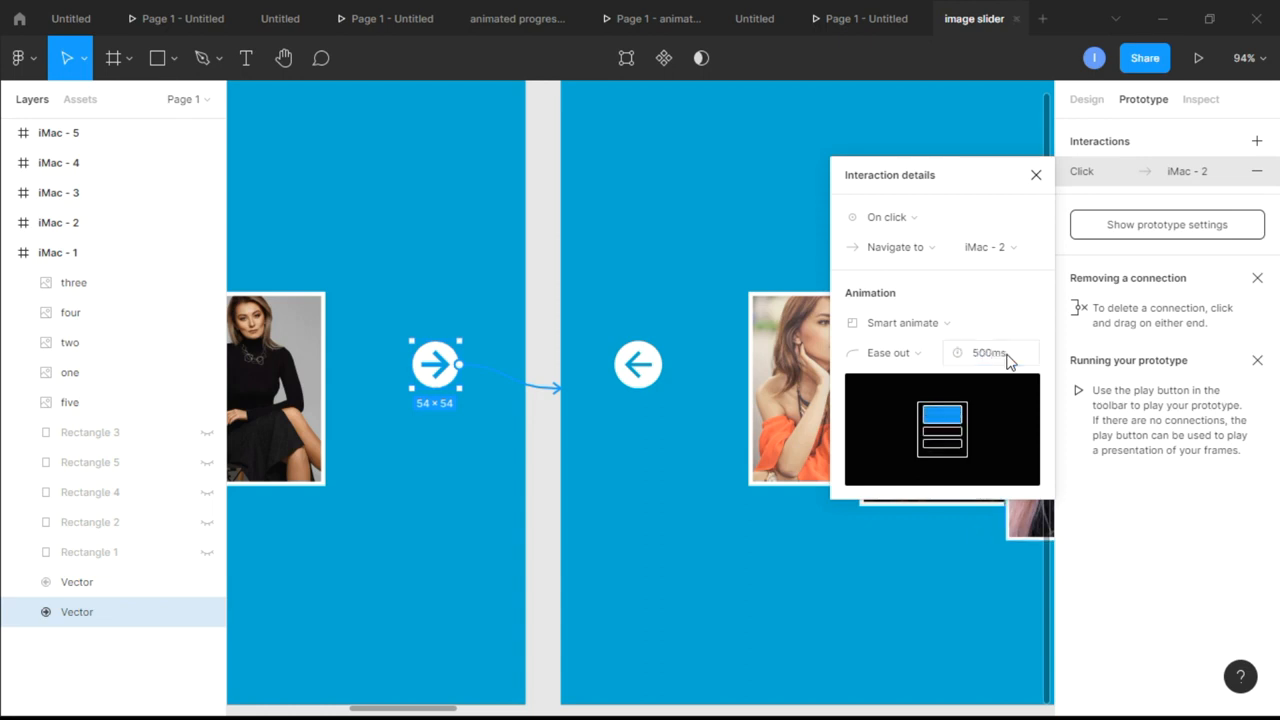
left_click(1036, 177)
In iMac - 2, link the left-pointing arrow to iMac - 1 and the right-pointing arrow to iMac - 3
scroll(898, 344, "down", 5)
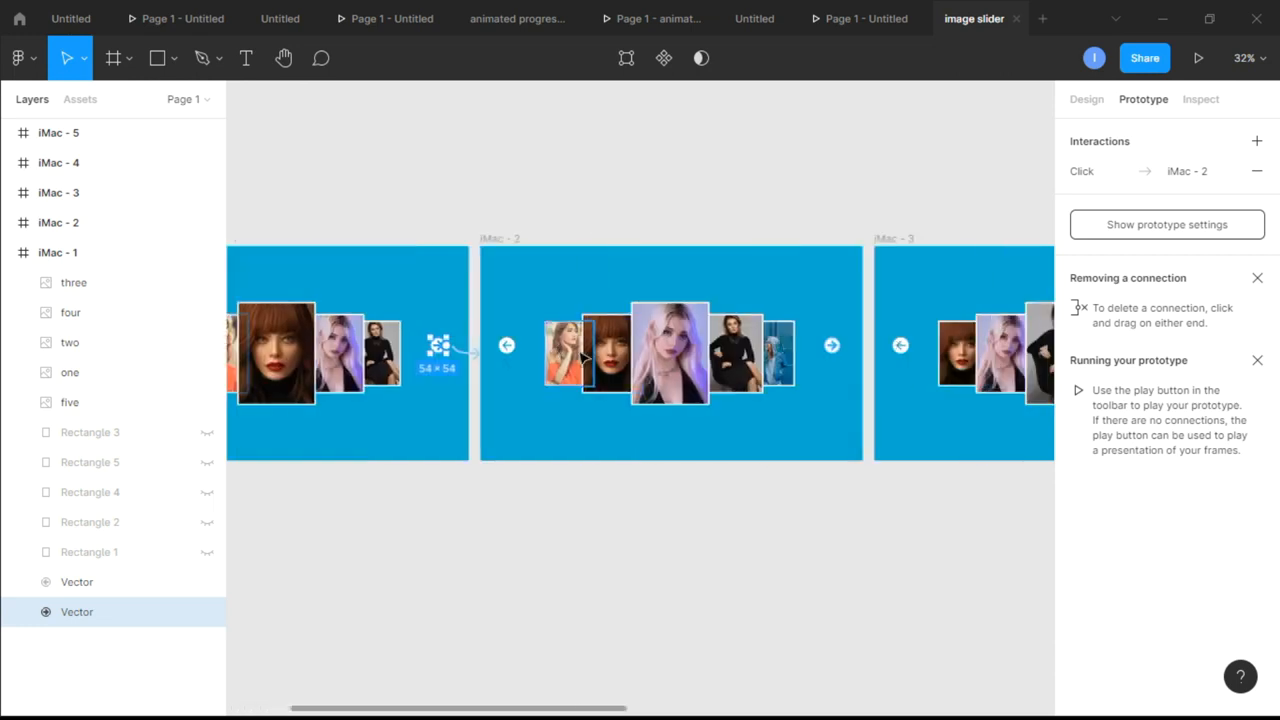
left_click(514, 349)
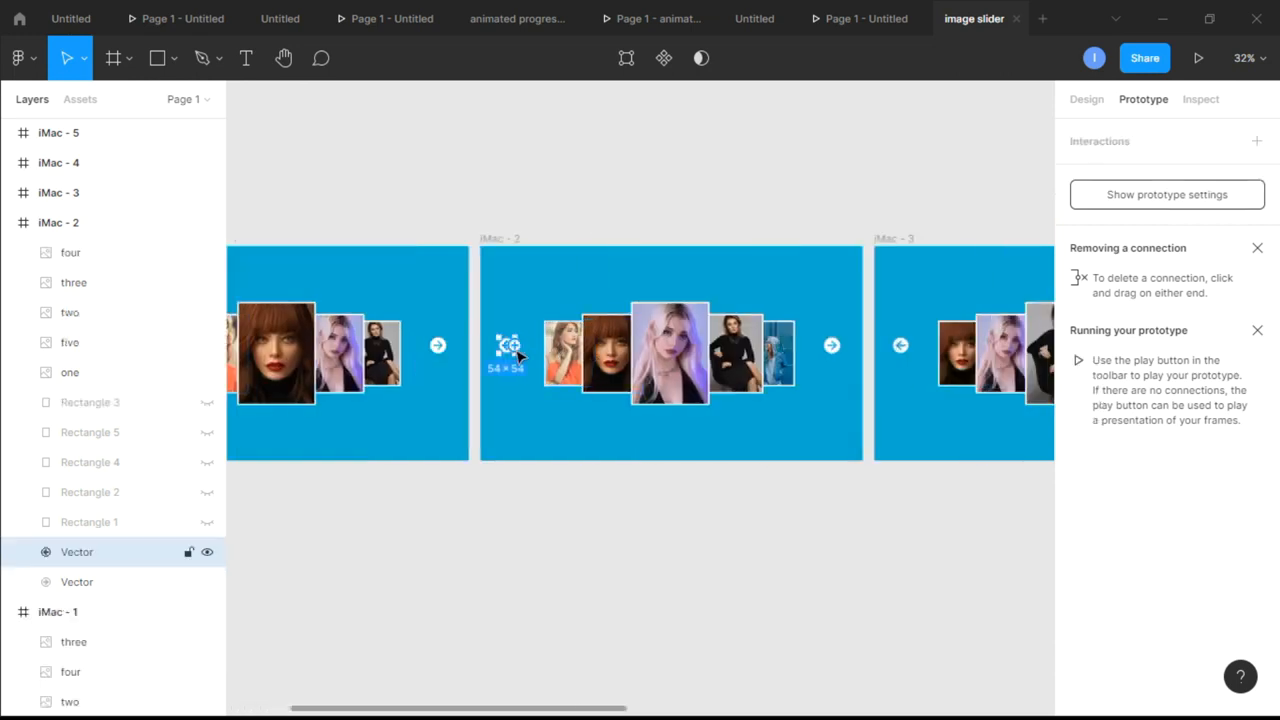
left_click_drag(516, 353, 432, 352)
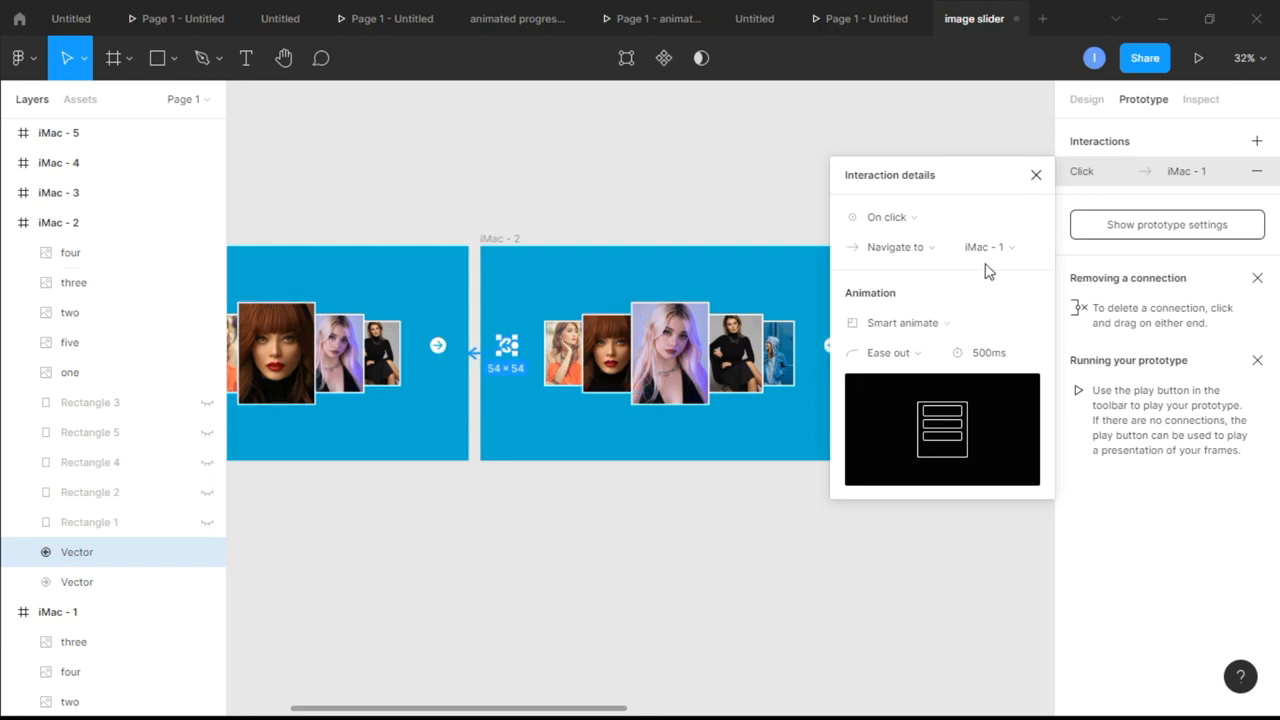
left_click(1036, 176)
left_click(836, 350)
left_click_drag(847, 347, 947, 345)
In iMac - 3, link the left-pointing arrow to iMac - 2 and the right-pointing arrow to iMac - 4
scroll(930, 417, "right", 5)
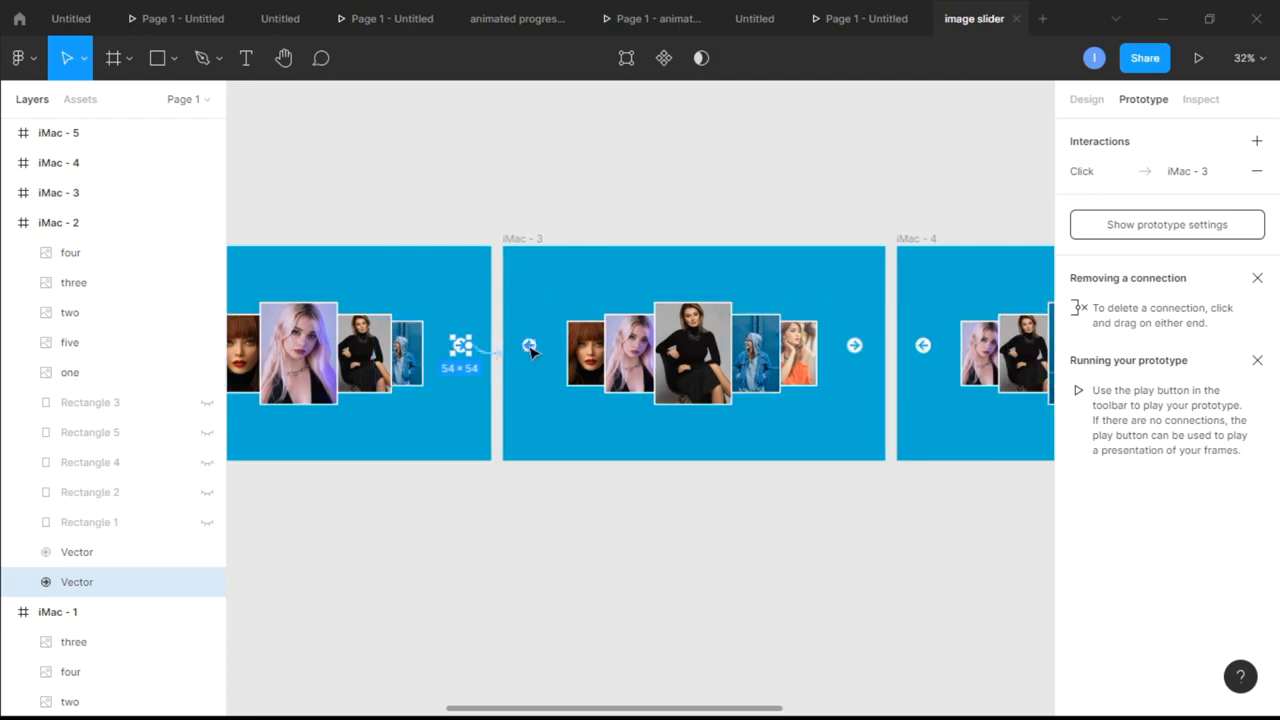
left_click(530, 348)
left_click_drag(543, 347, 450, 352)
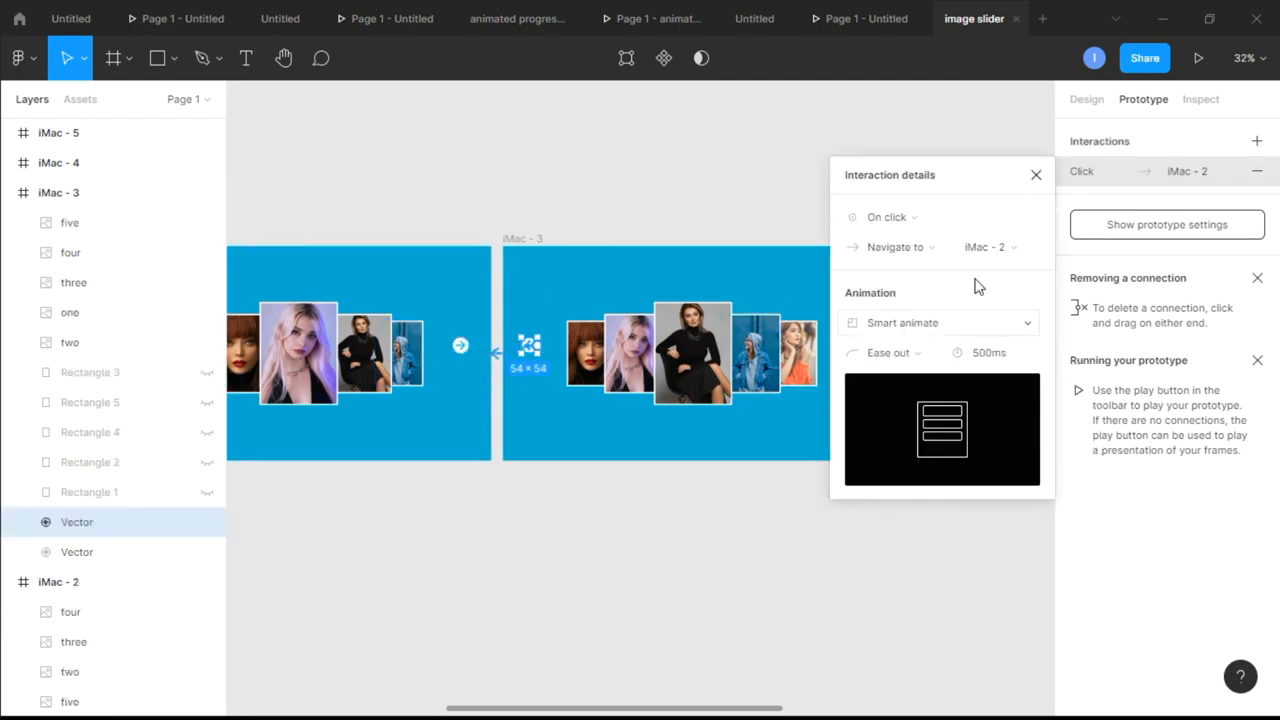
left_click(1036, 176)
scroll(886, 346, "left", 1)
scroll(850, 346, "right", 3)
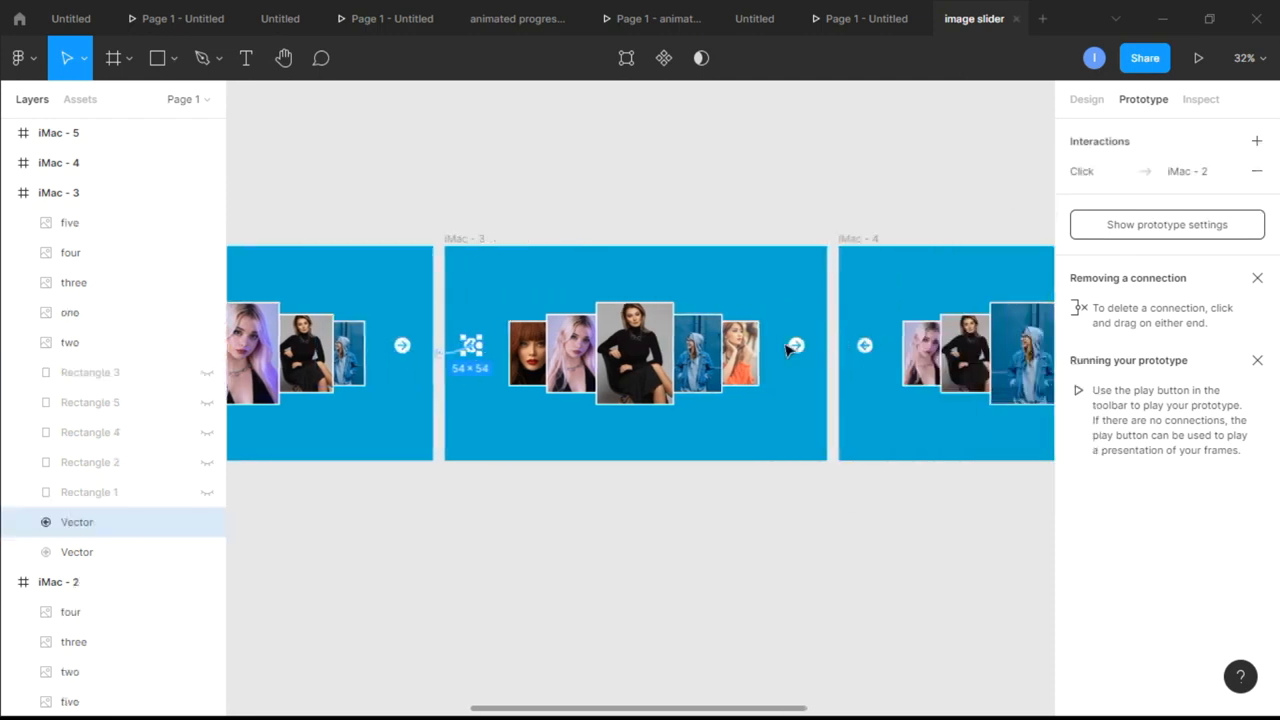
left_click(797, 346)
left_click_drag(803, 345, 852, 288)
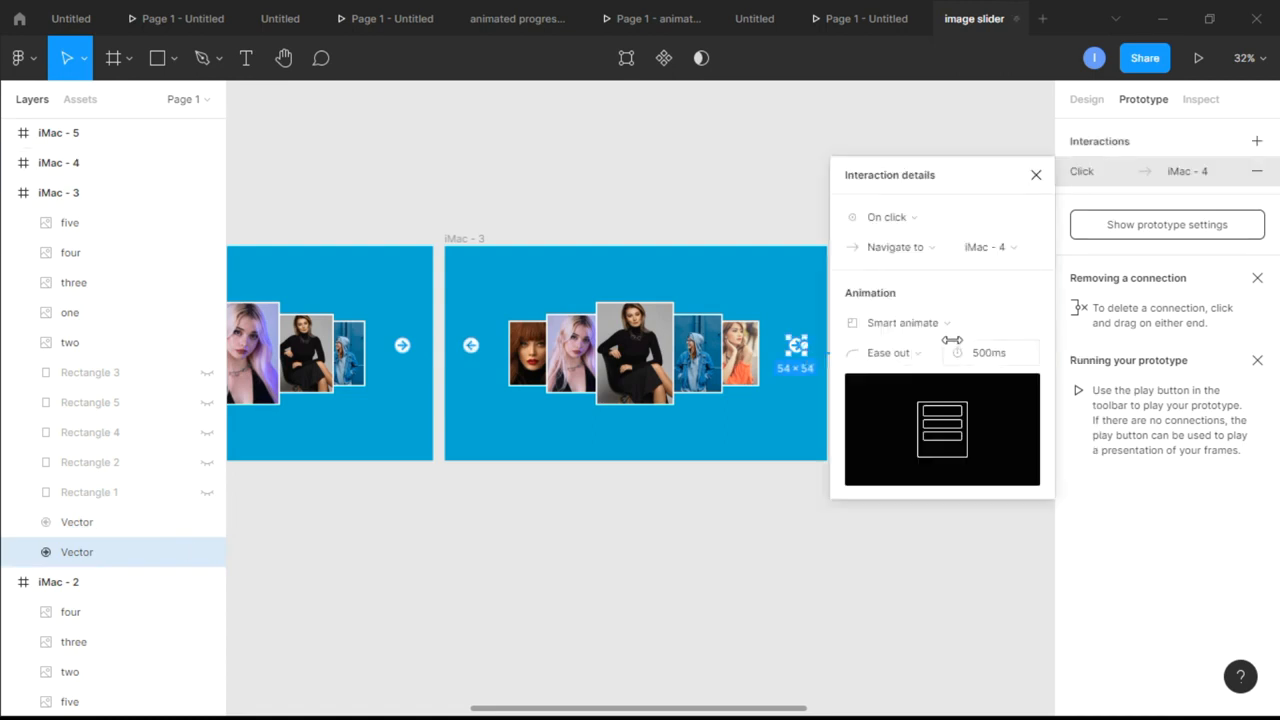
left_click(1036, 176)
In iMac - 4, link the left-pointing arrow to iMac - 3 and the right-pointing arrow to iMac - 5
scroll(602, 347, "right", 5)
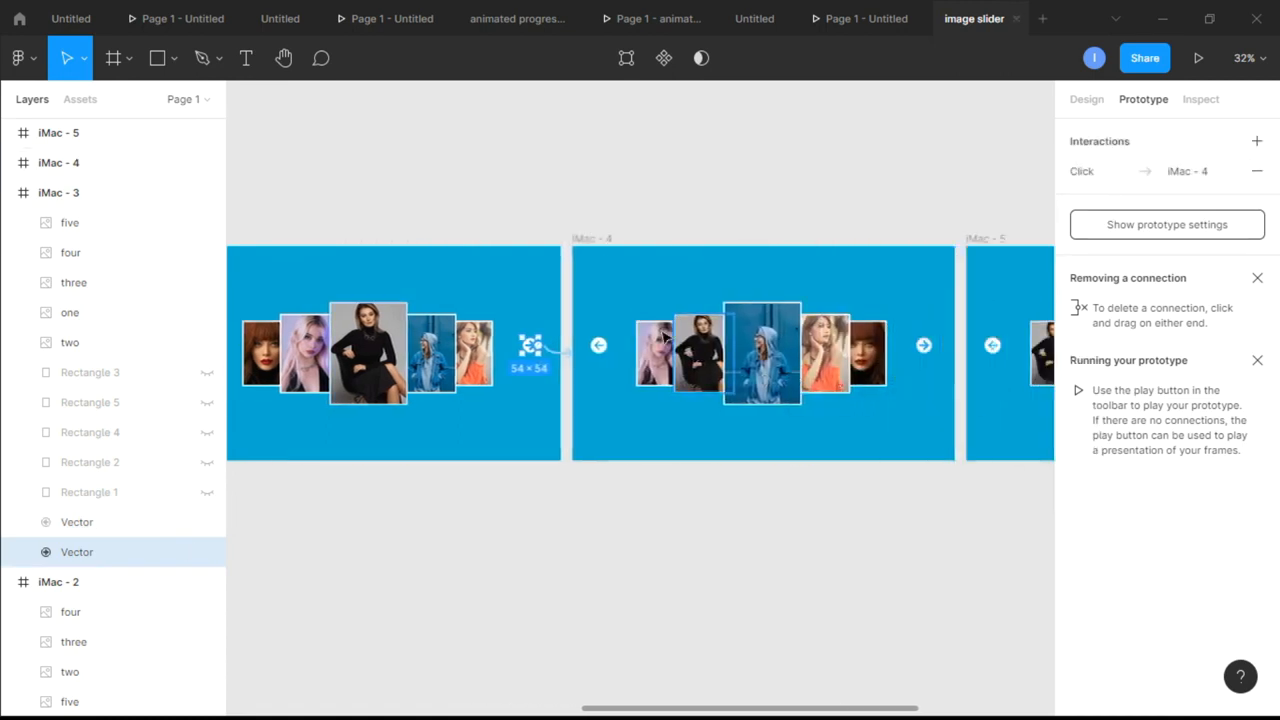
left_click(601, 347)
left_click_drag(614, 346, 470, 352)
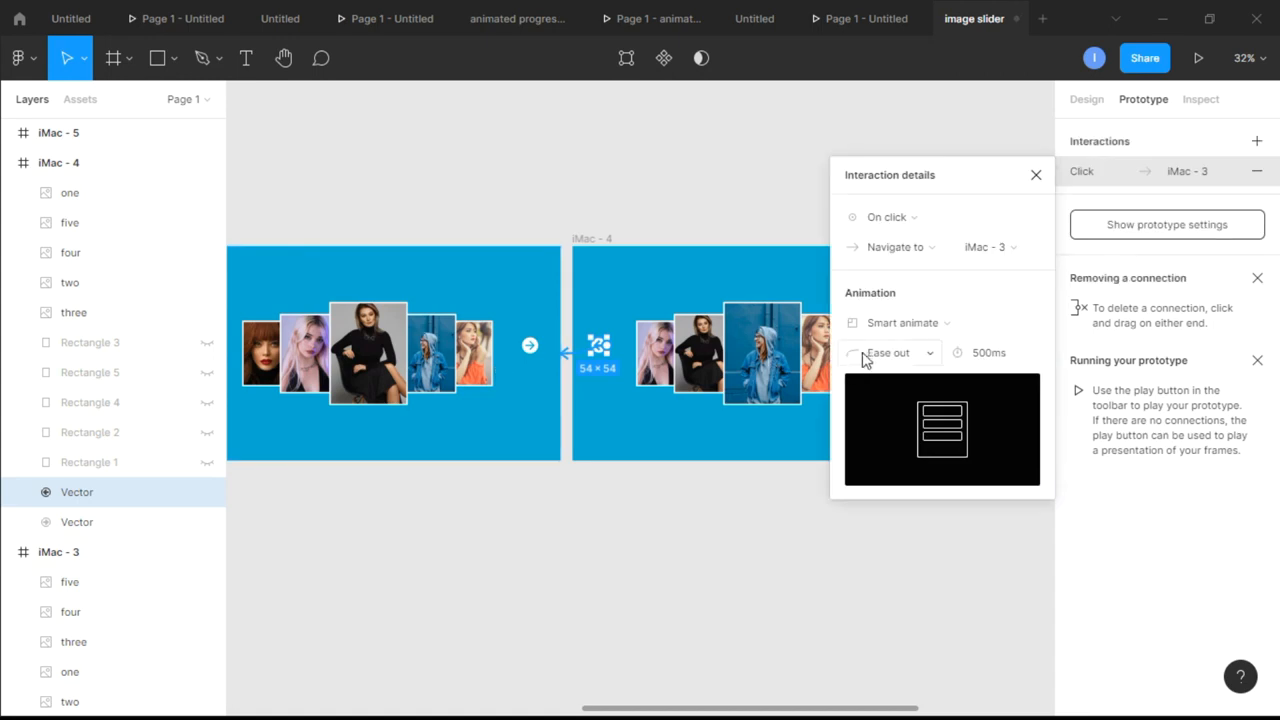
left_click(1036, 176)
left_click(925, 346)
left_click_drag(939, 346, 1045, 354)
left_click(1036, 175)
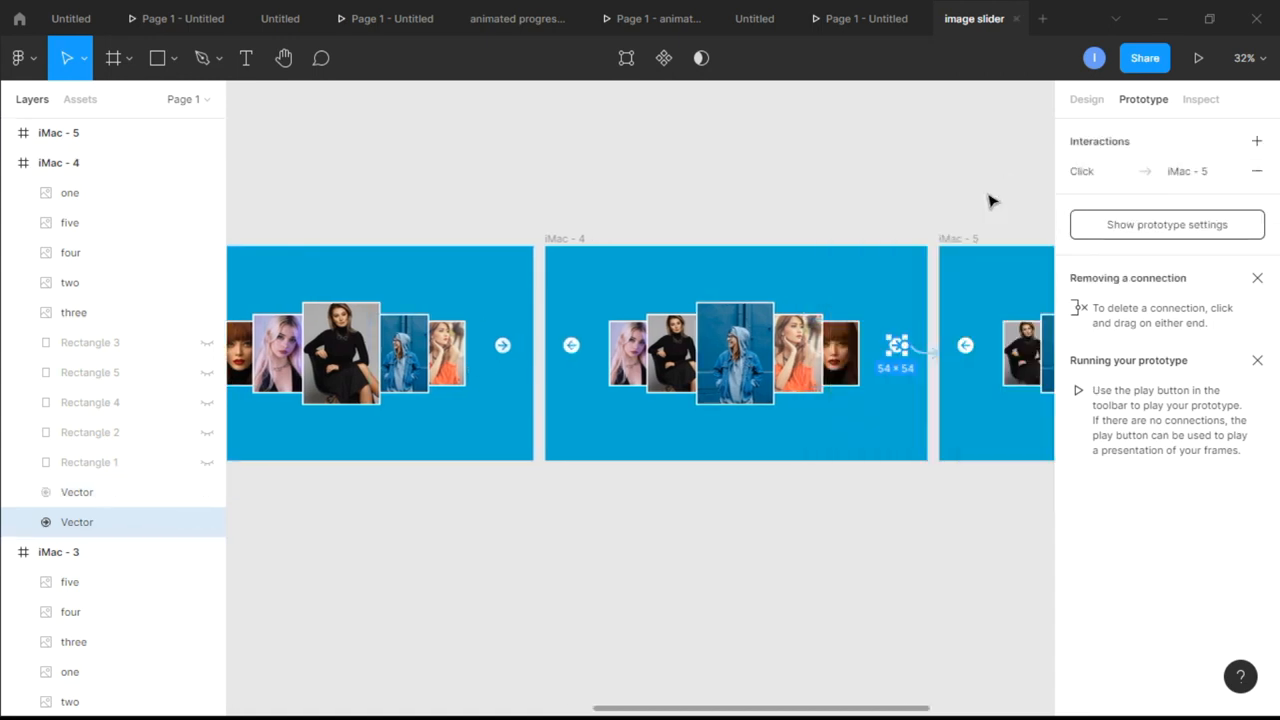
In iMac - 5, link the left-pointing arrow to iMac - 4 and the right-pointing arrow to iMac - 1
scroll(989, 200, "right", 5)
left_click(666, 346)
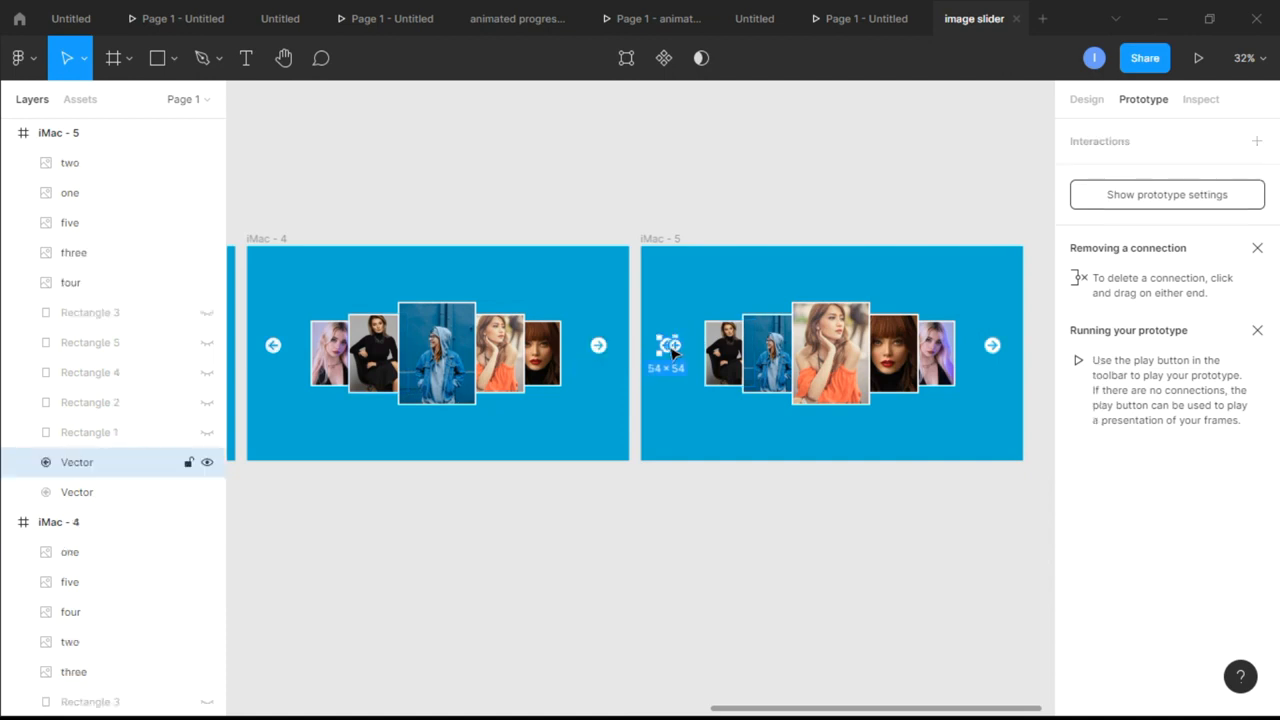
left_click_drag(683, 346, 520, 400)
left_click(1036, 175)
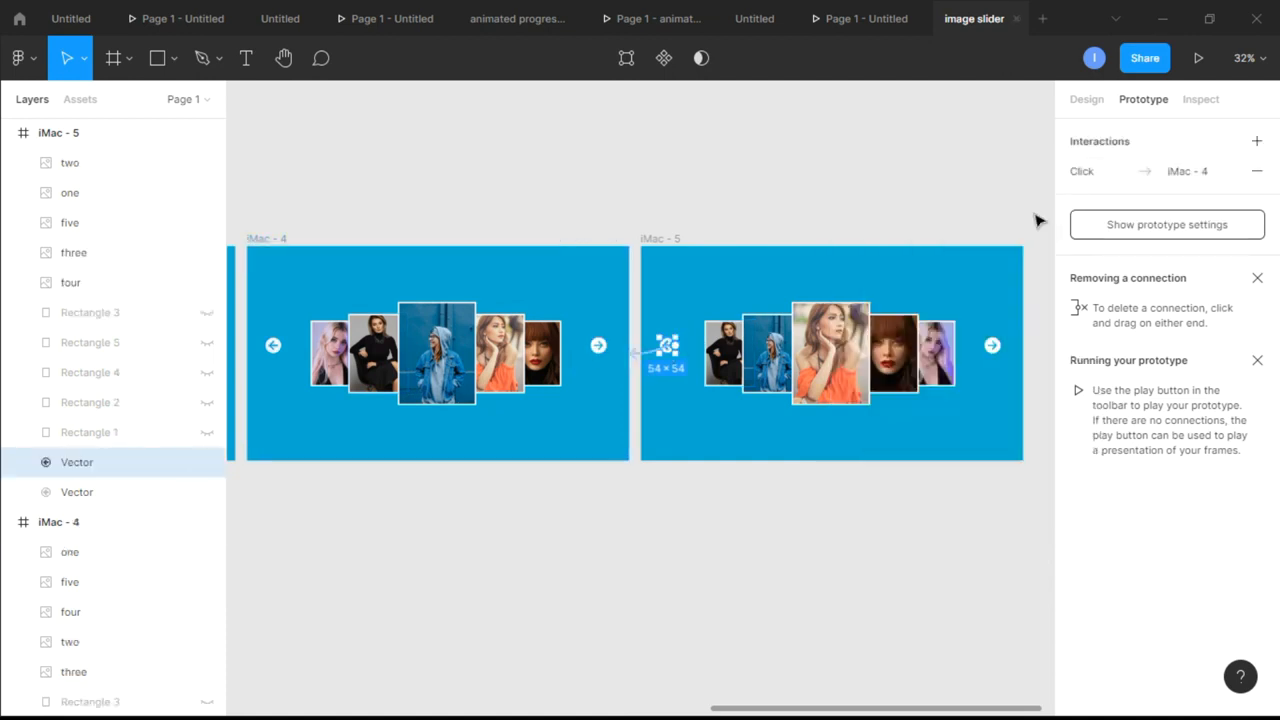
left_click(993, 348)
scroll(1018, 358, "down", 5)
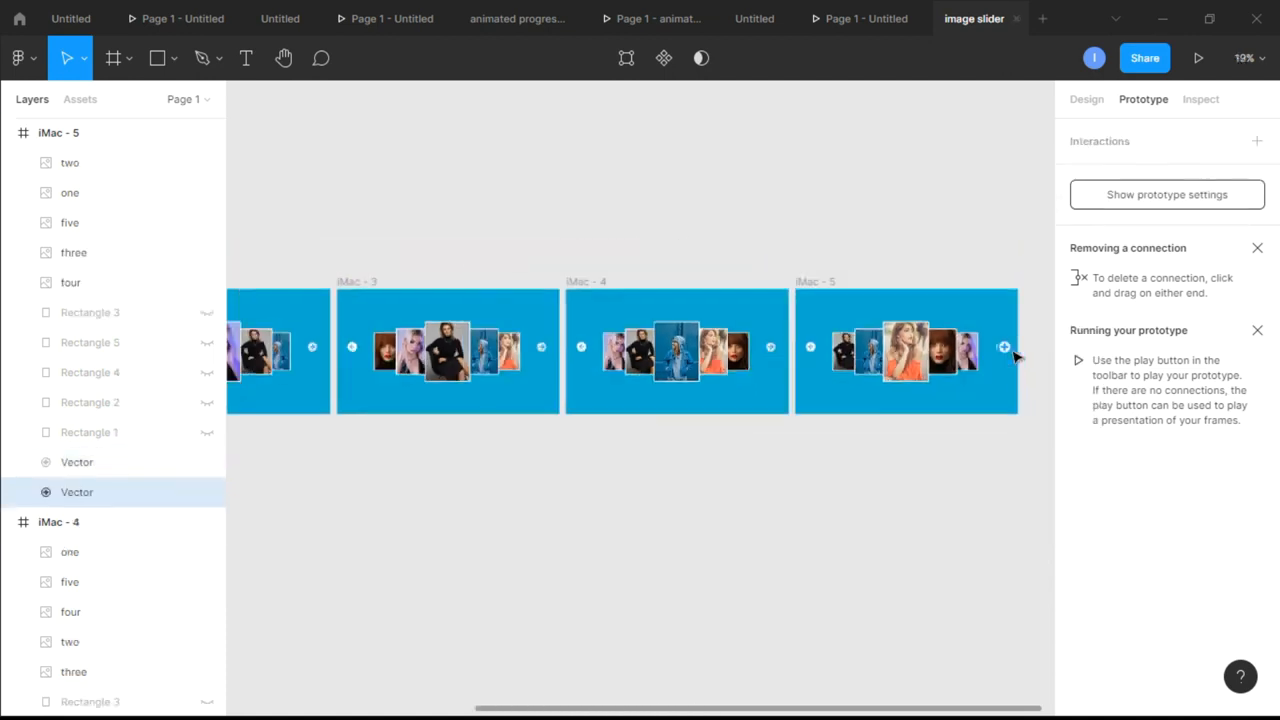
left_click_drag(1008, 349, 410, 366)
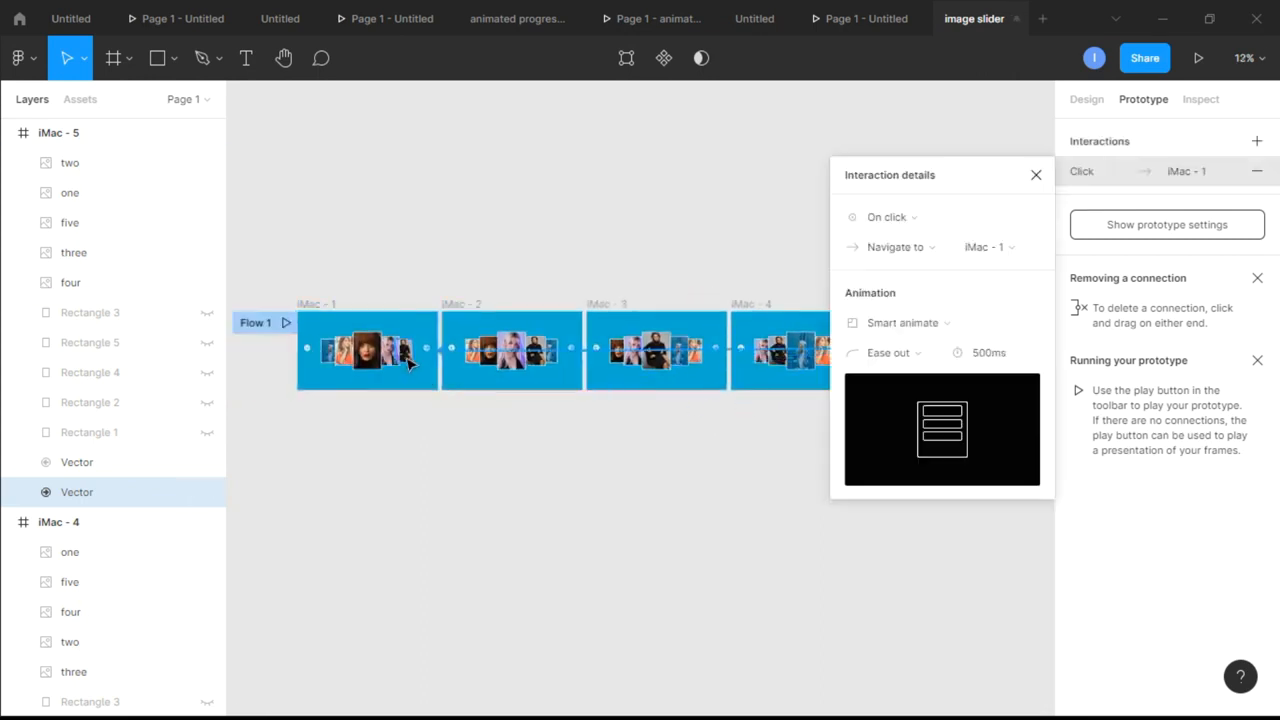
left_click(1036, 173)
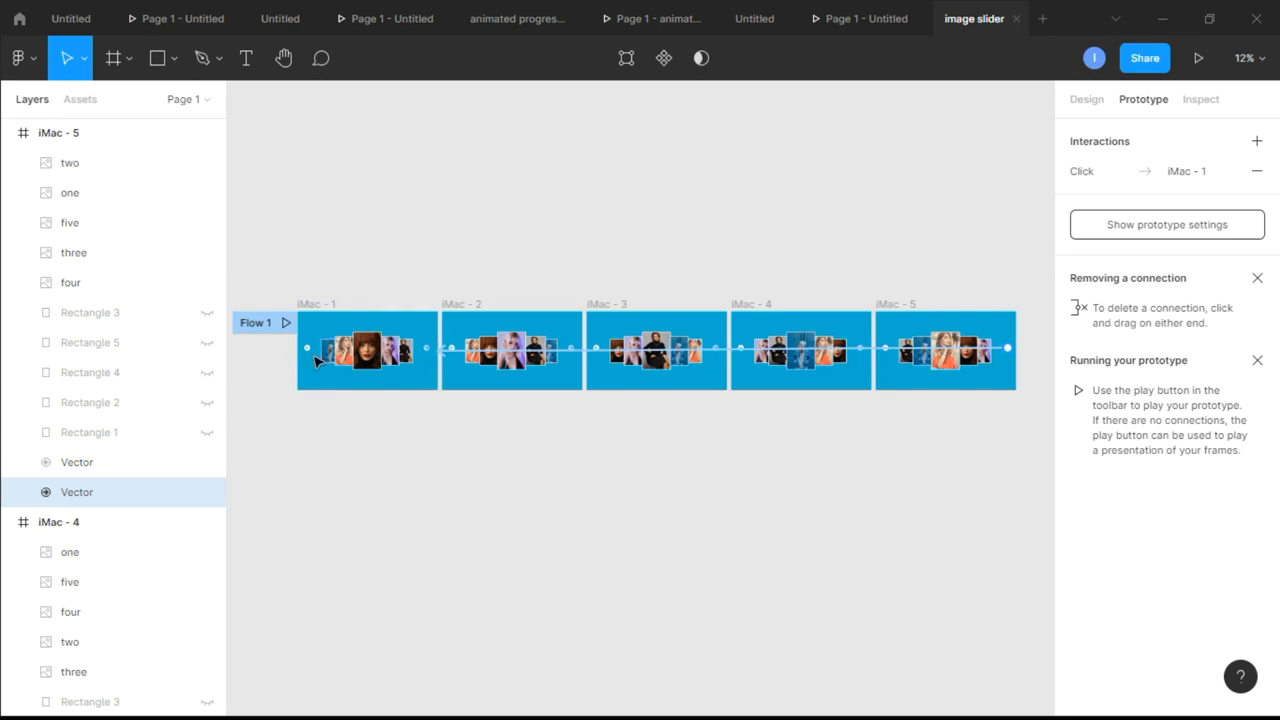
Link the left-pointing arrow in iMac - 1 to iMac - 5, keeping the 500 ms Smart animate transition
key("Escape")
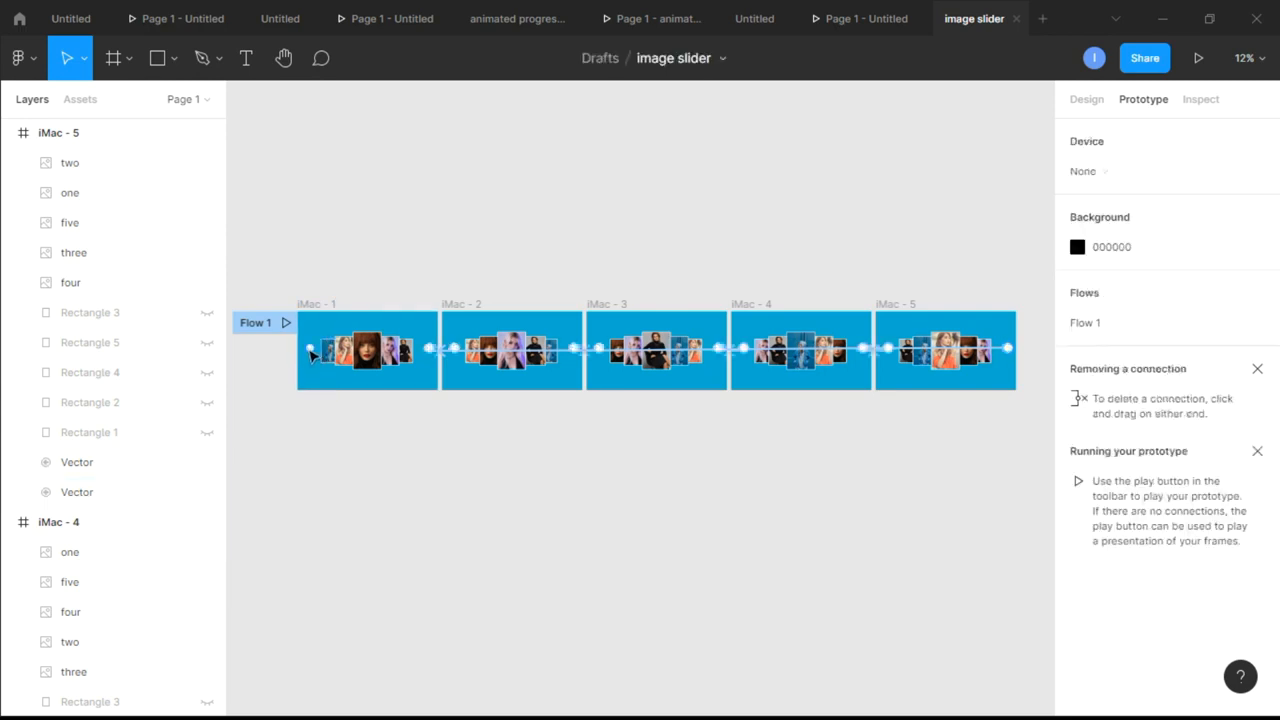
left_click(313, 357)
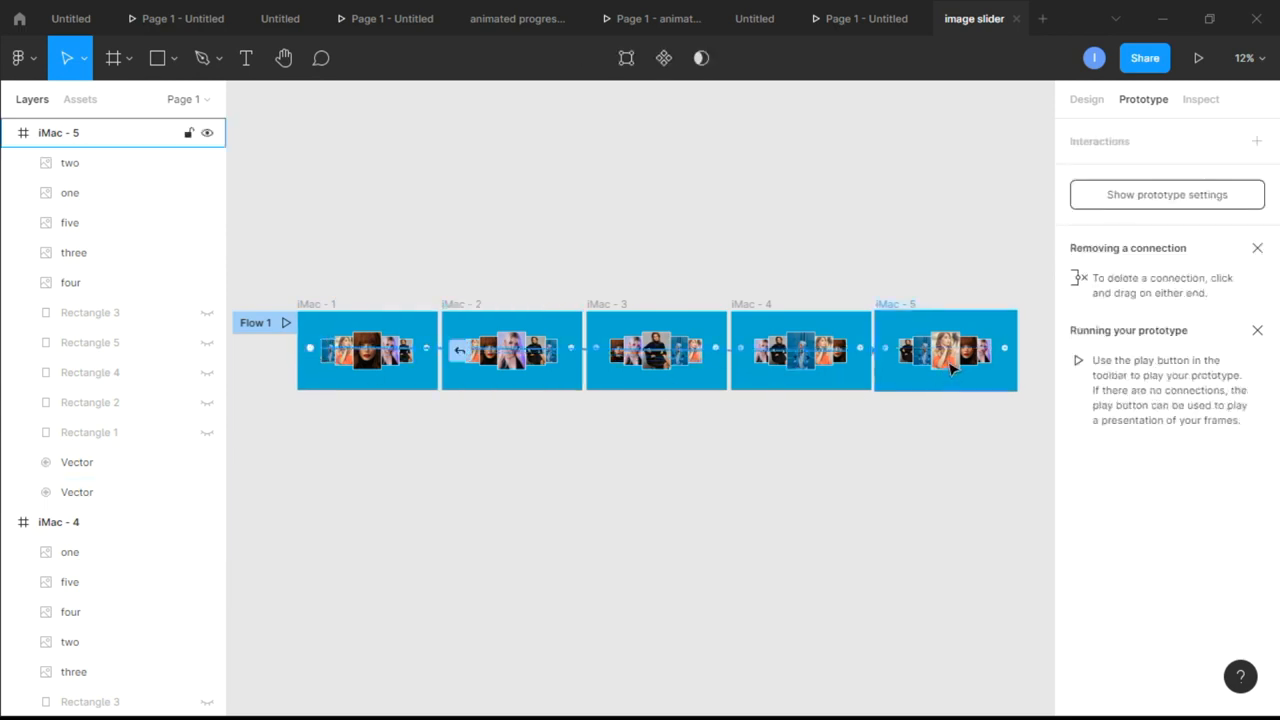
left_click_drag(958, 372, 959, 372)
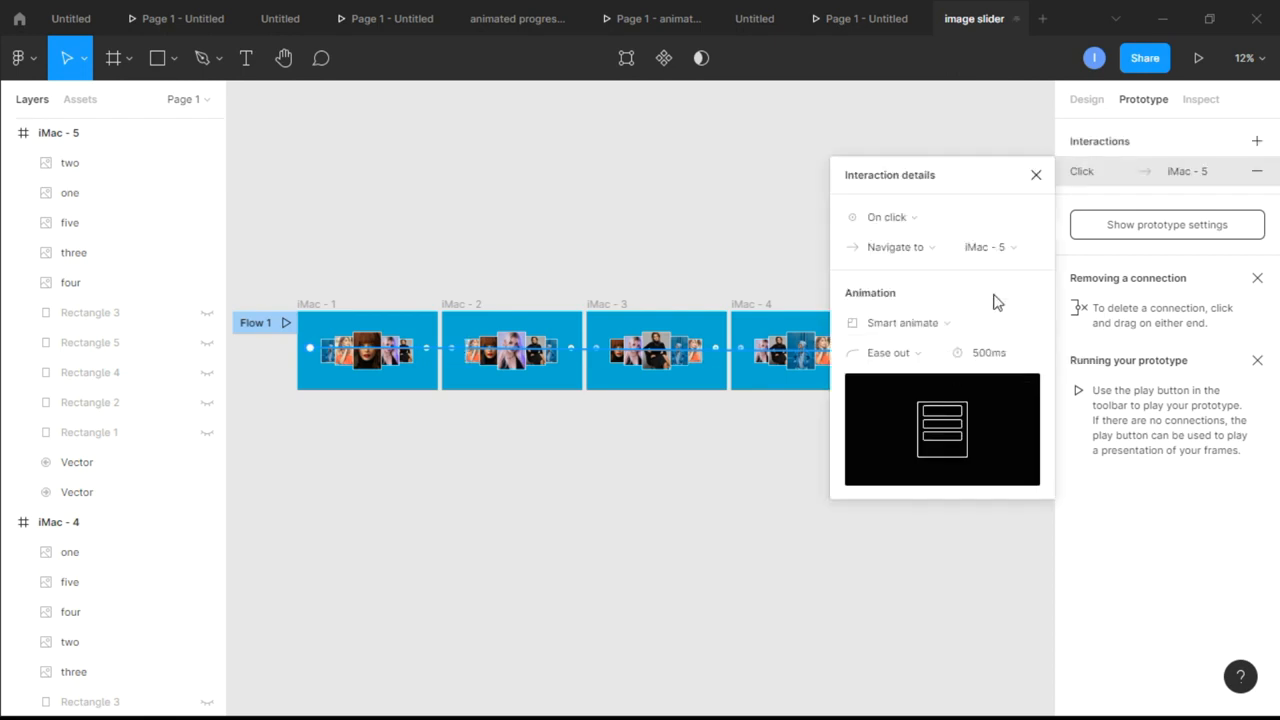
left_click(1036, 176)
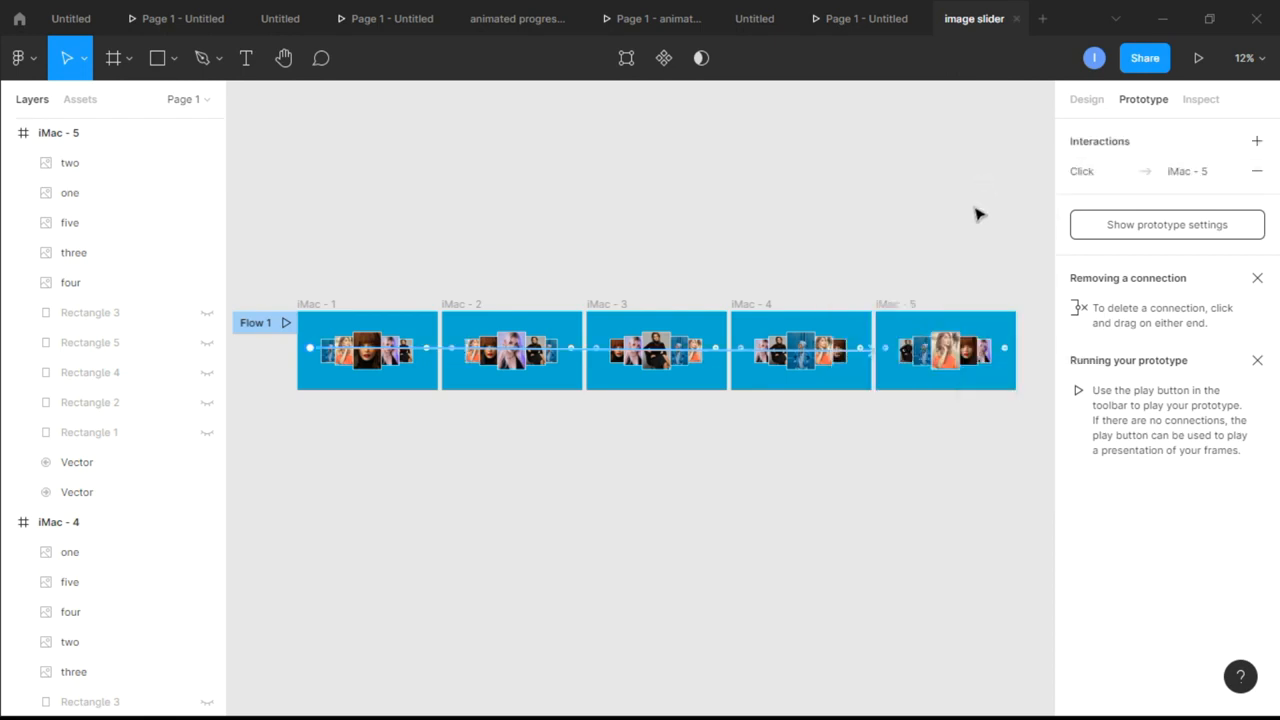
Run the prototype and advance repeatedly through the slides with the right-pointing arrow to check the transitions
left_click(1200, 60)
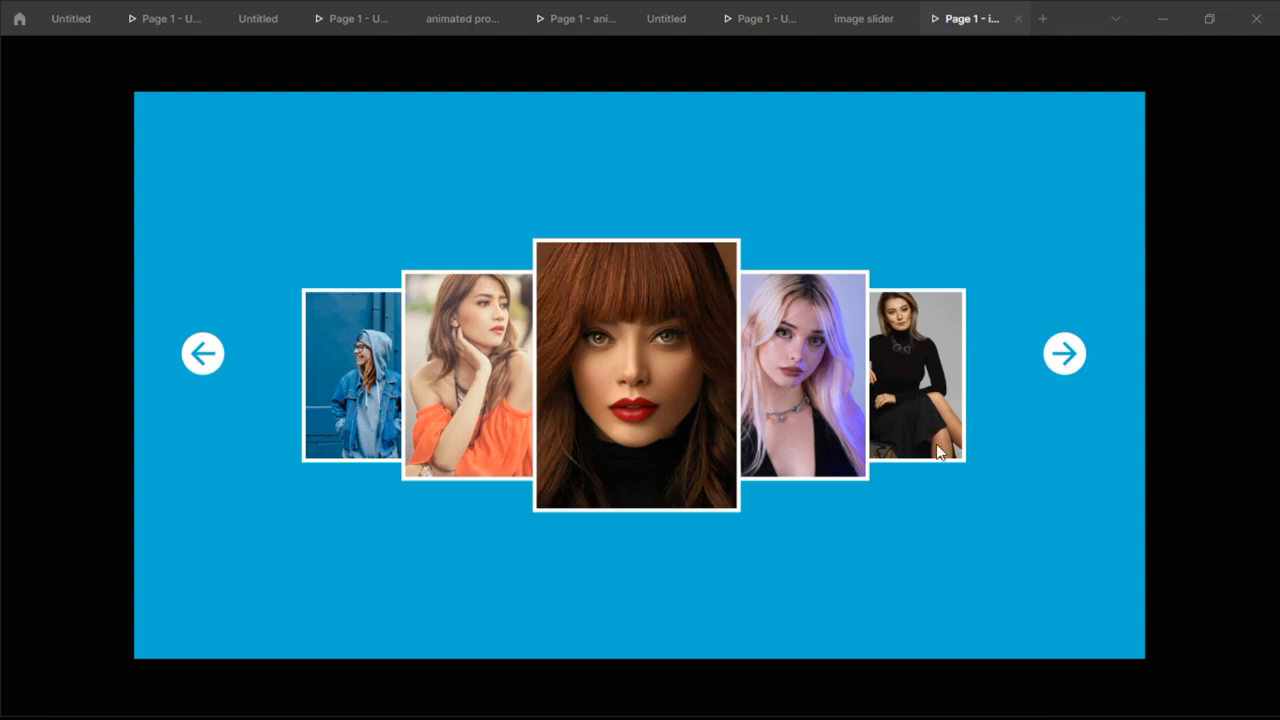
left_click(1060, 368)
left_click(1061, 367)
left_click(1061, 366)
left_click(1061, 366)
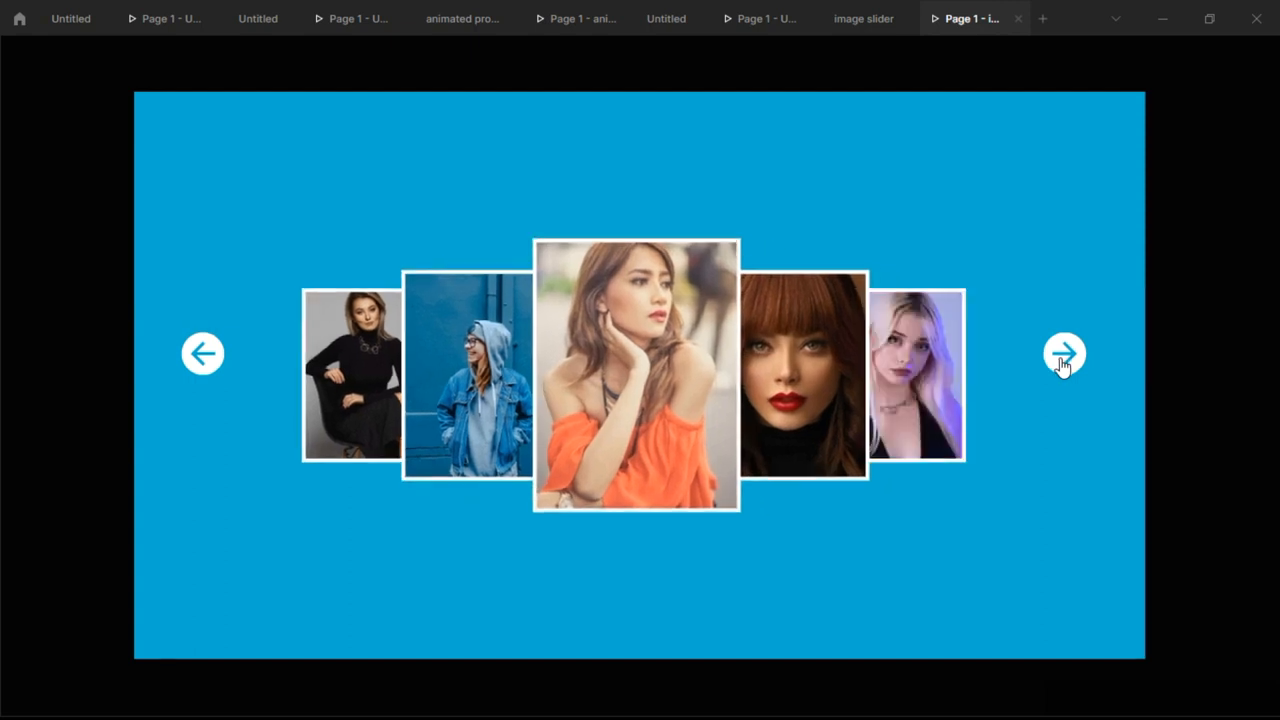
left_click(1061, 366)
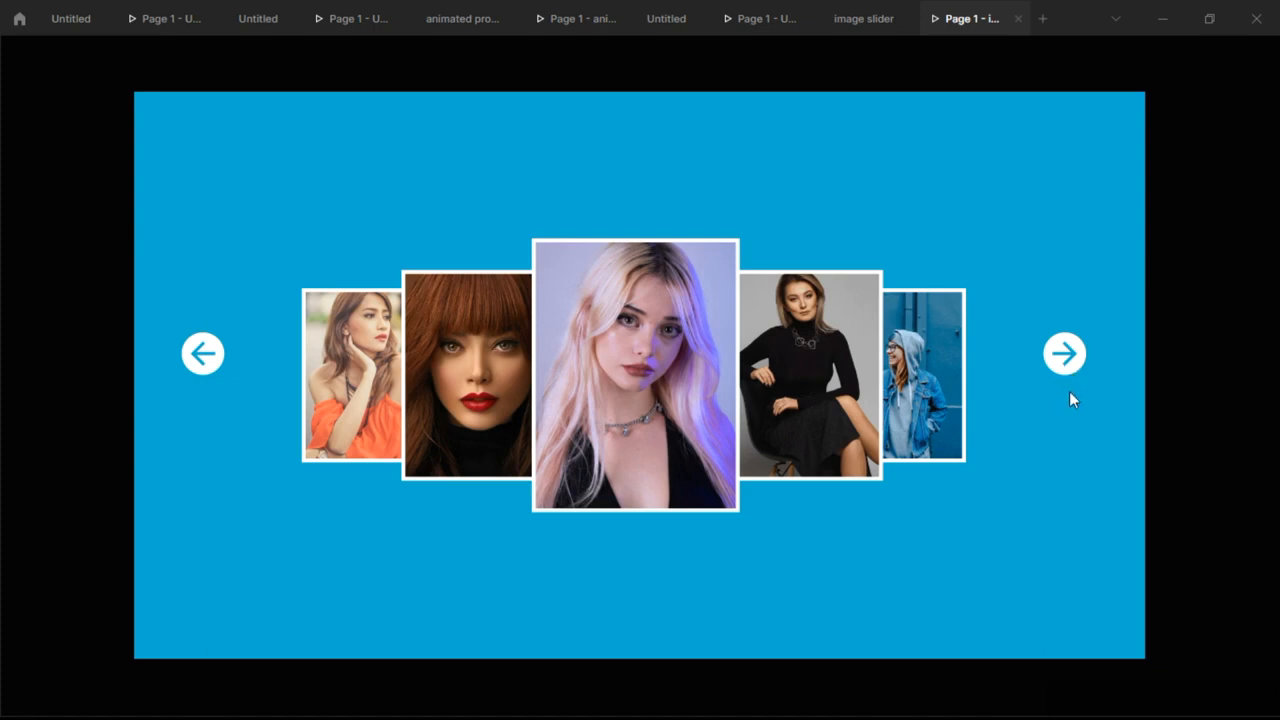
left_click(1071, 366)
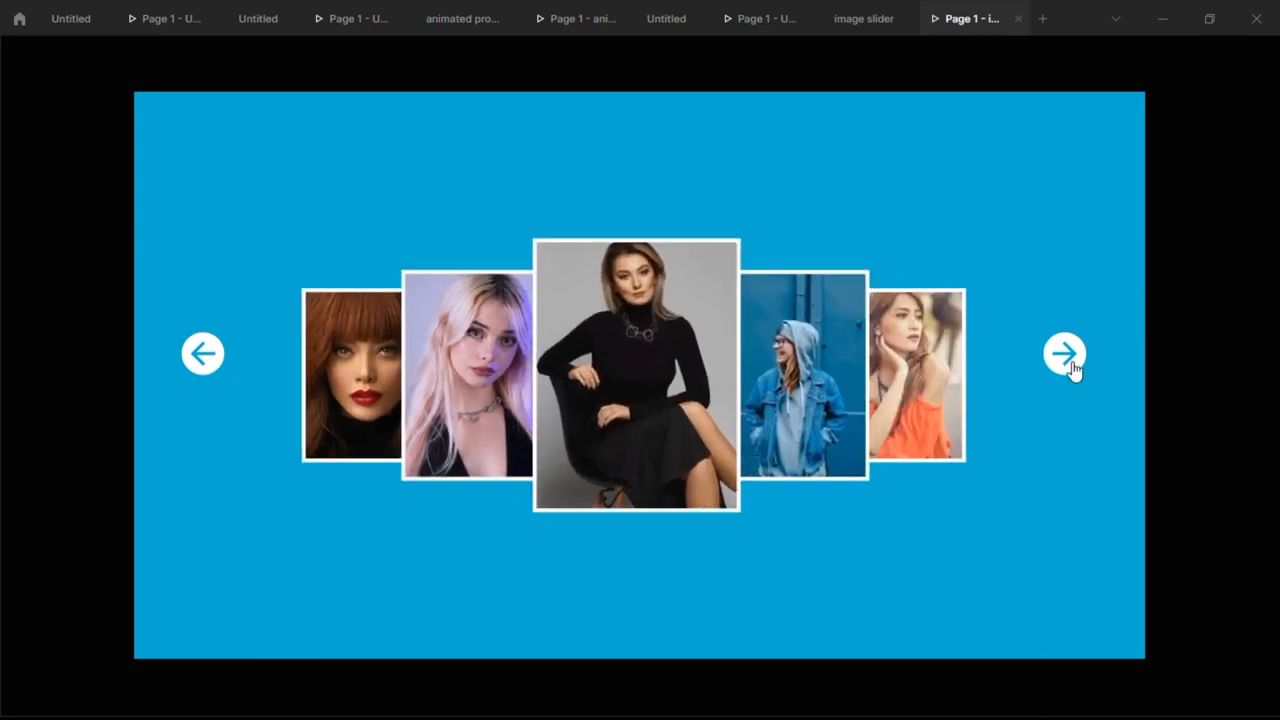
left_click(1071, 366)
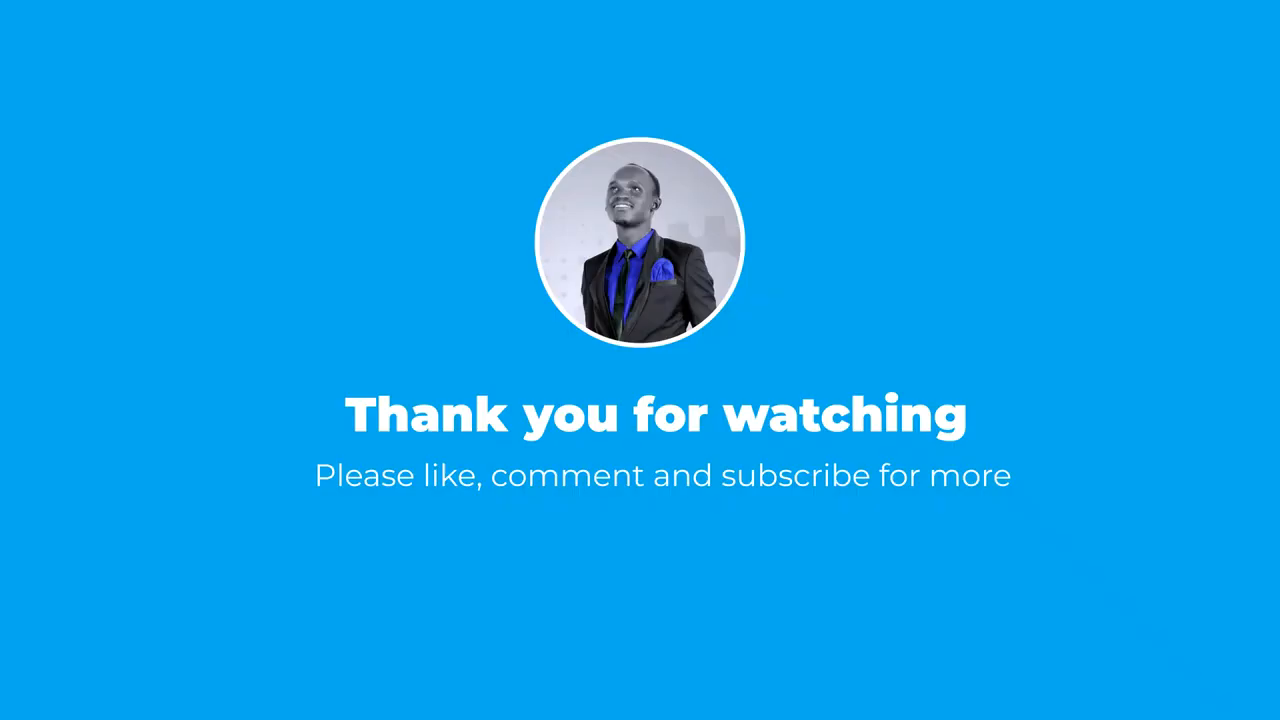